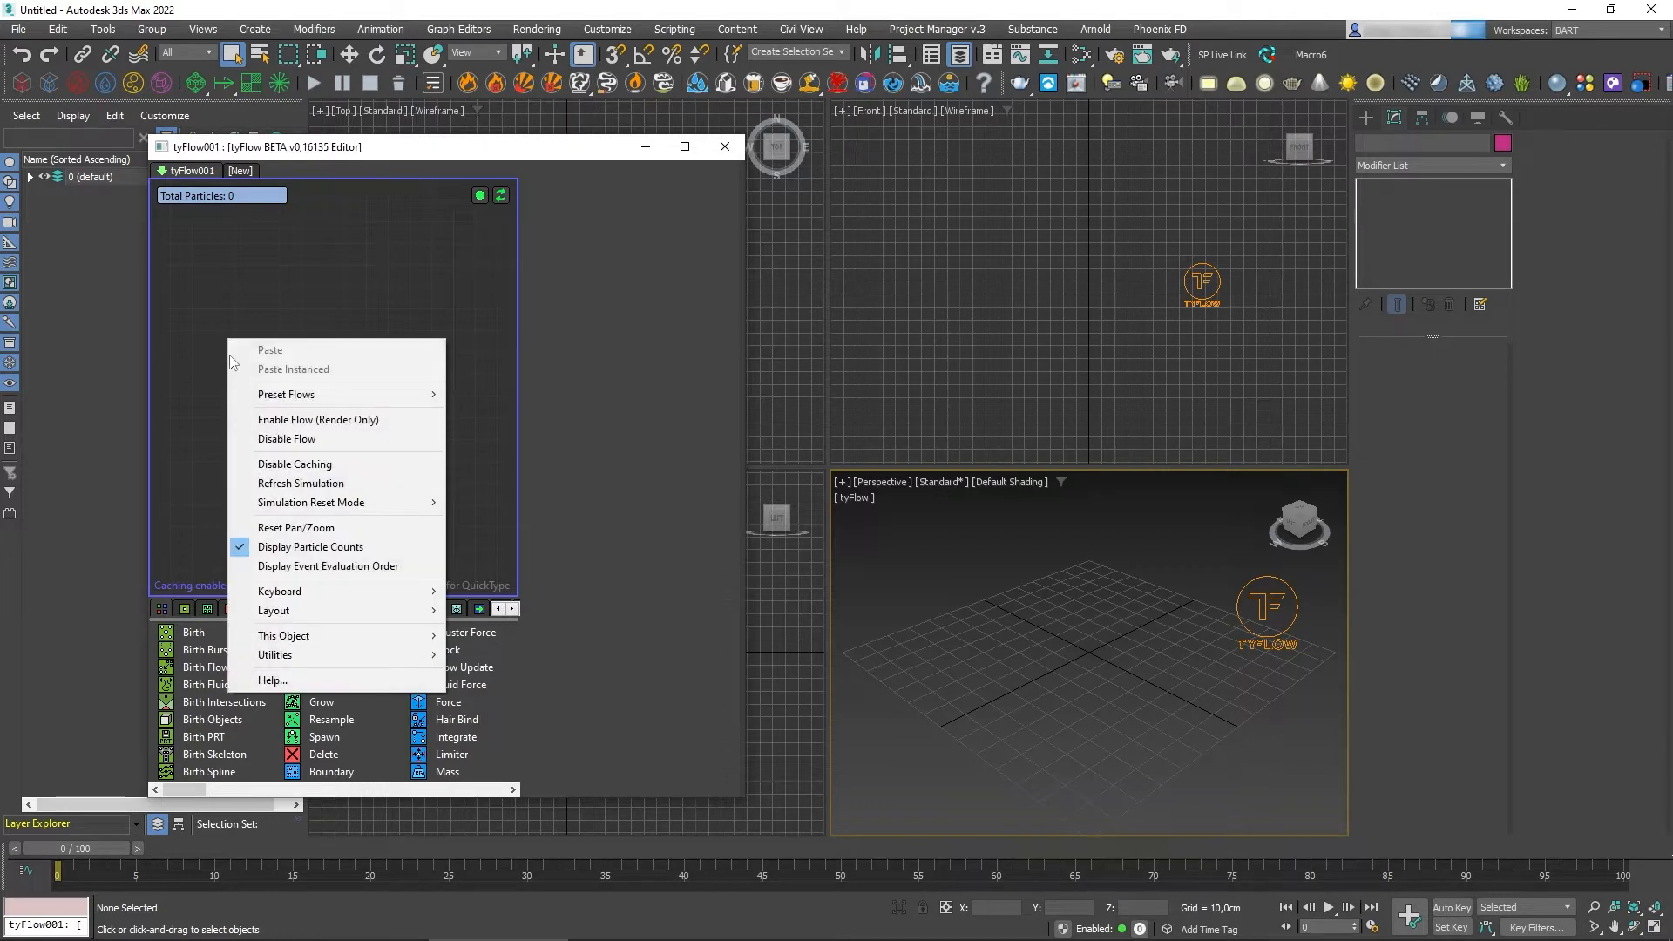
Create the Simple Icon Flow preset in the empty tyFlow graph and shift its event slightly
mouse_move(321, 403)
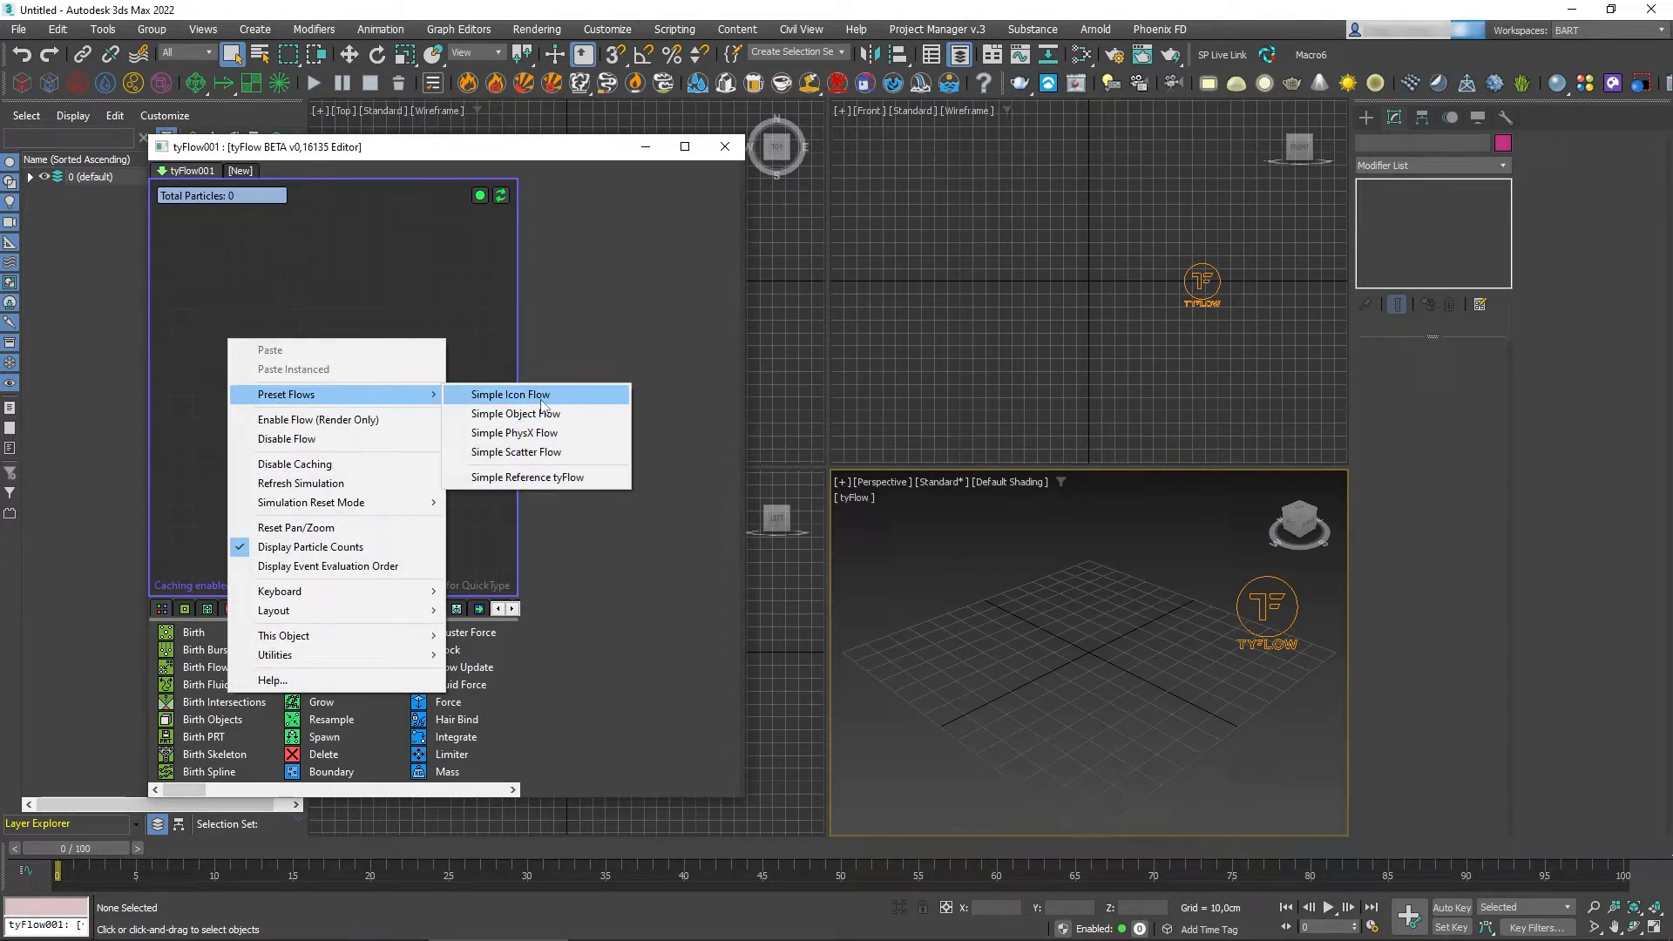
left_click(542, 403)
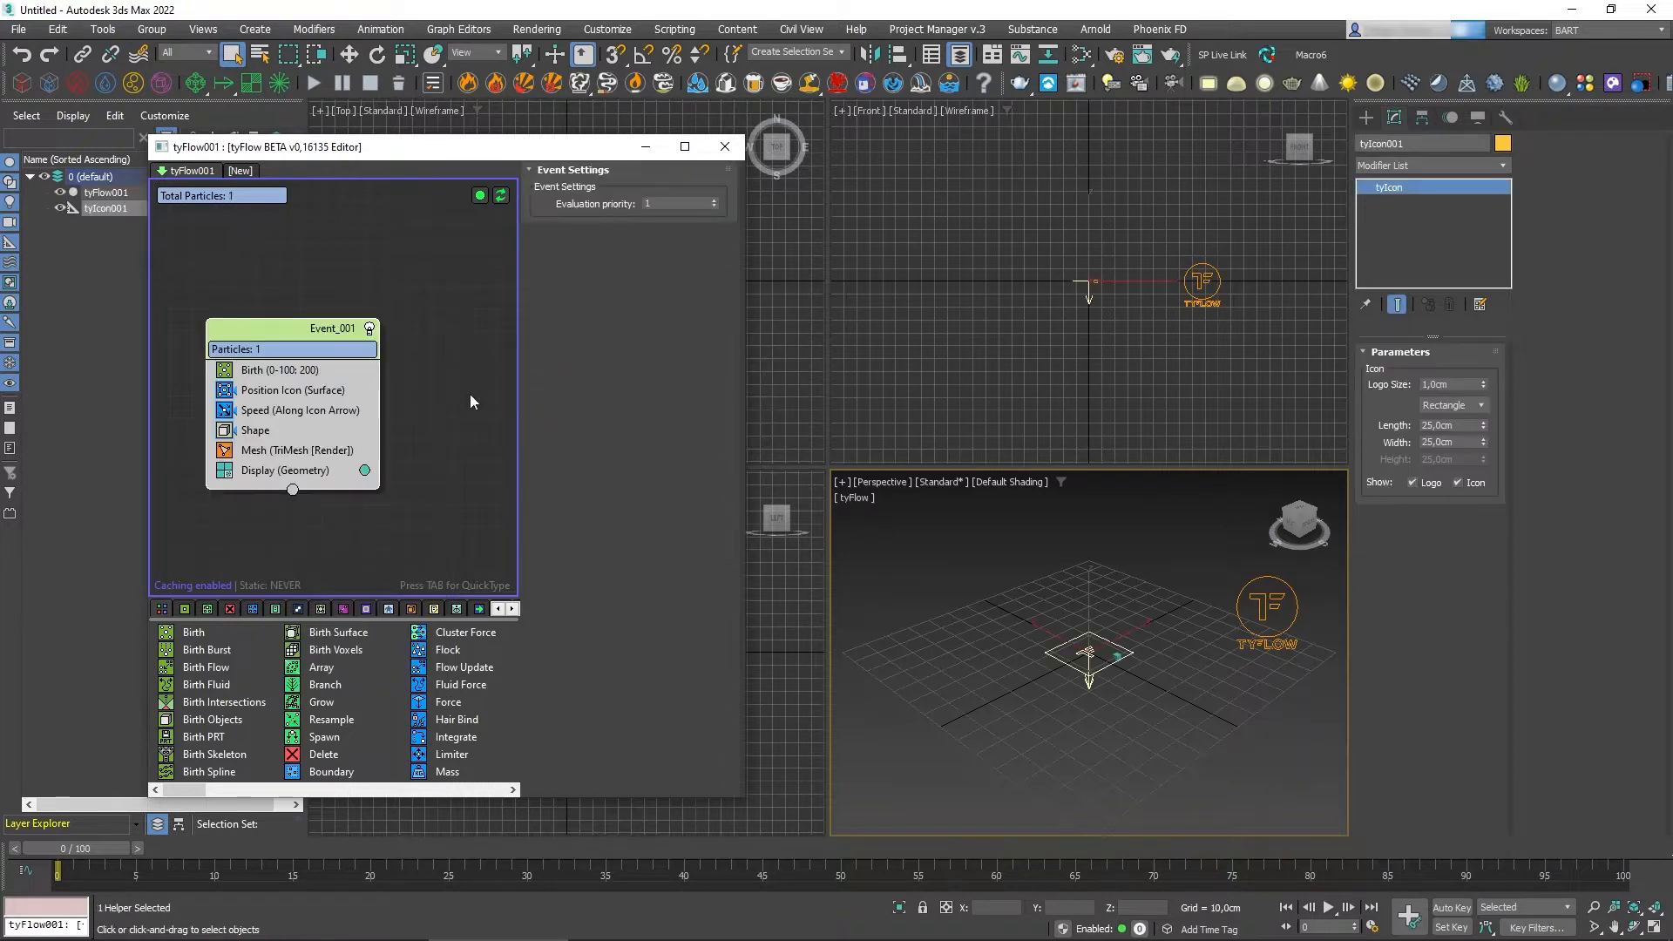
mouse_move(293, 334)
left_mouse_down()
mouse_move(256, 334)
mouse_move(270, 338)
left_mouse_up()
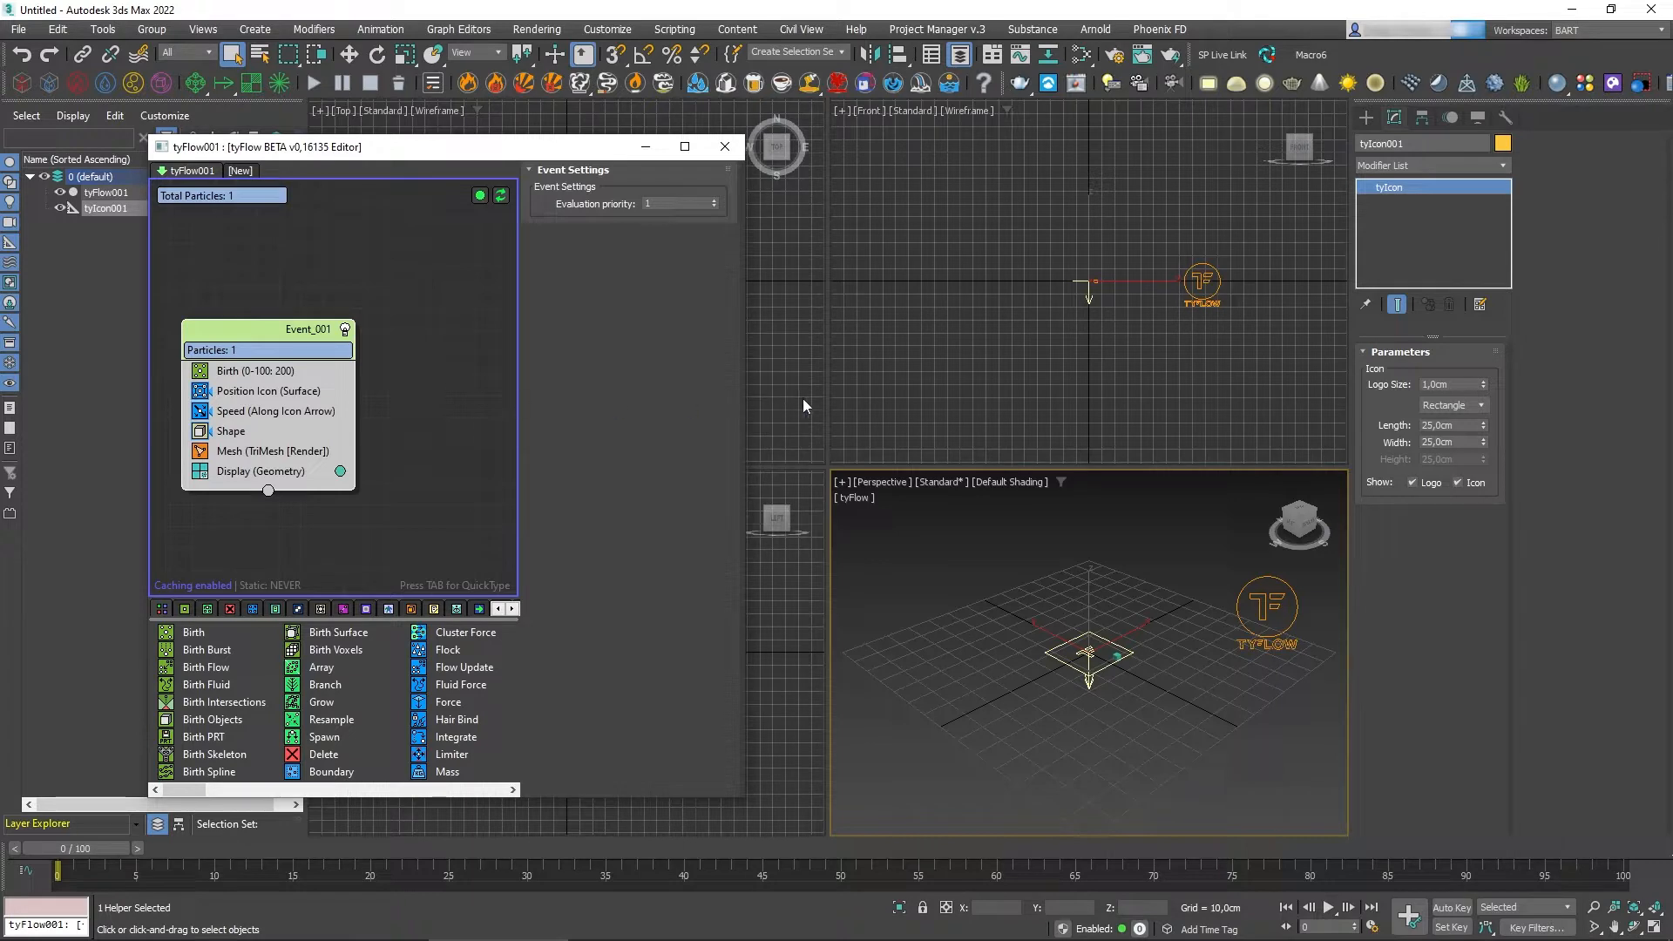
Move the flow's emitter icon straight up to a height of about 36 cm above the grid
left_click(1086, 684)
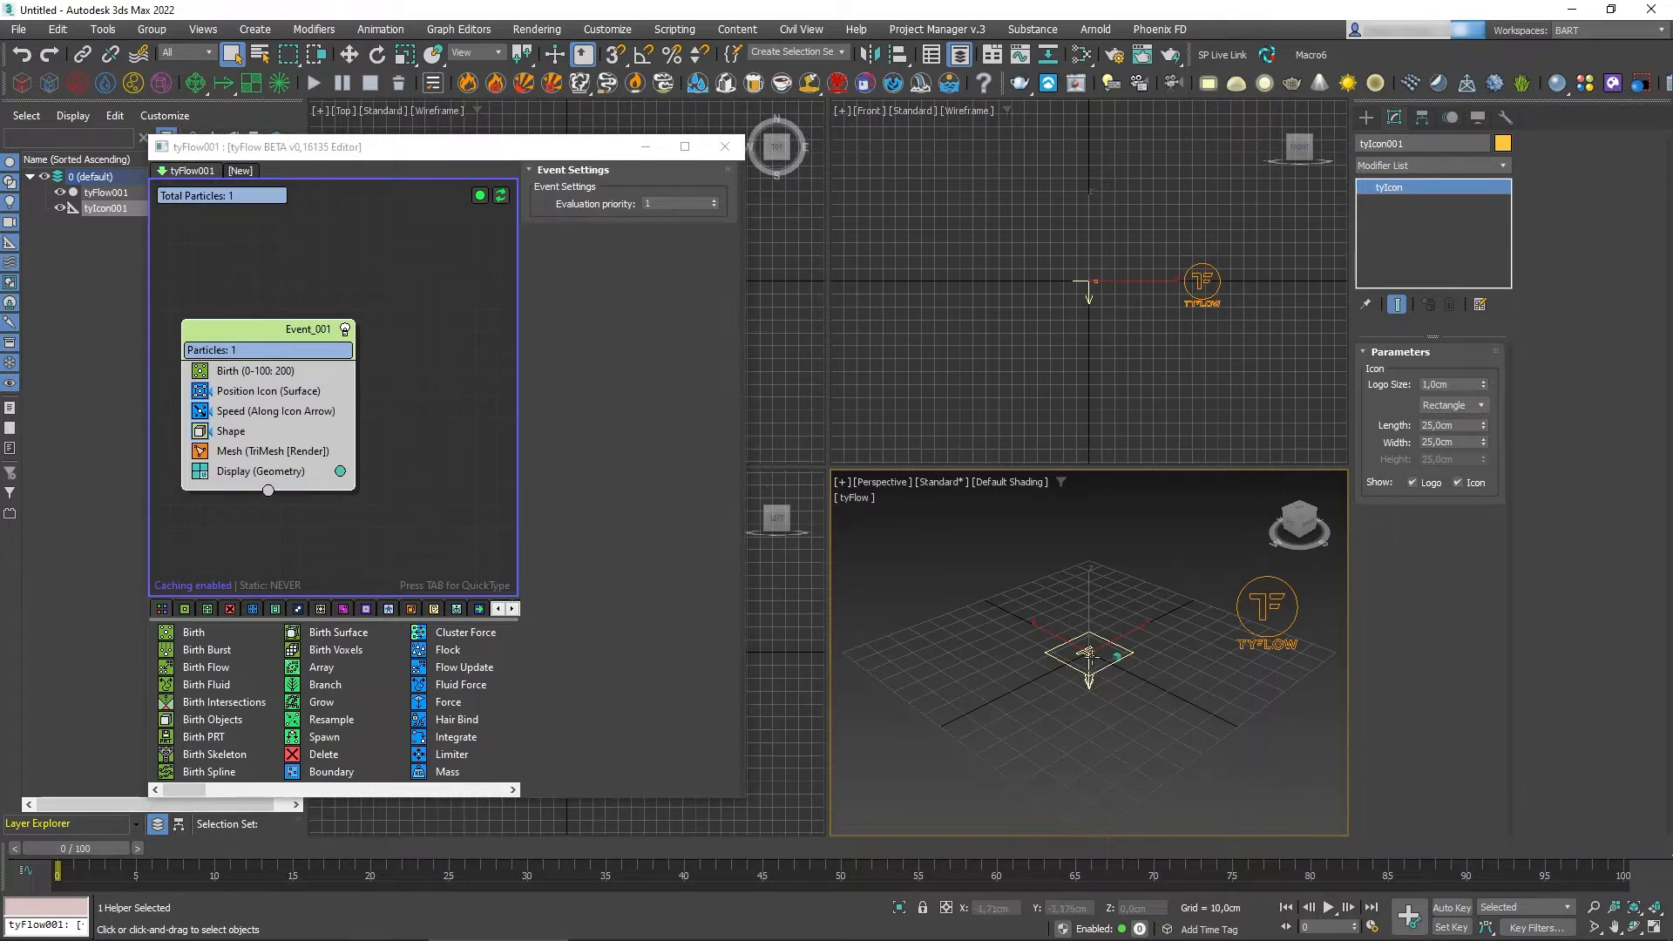
key("w")
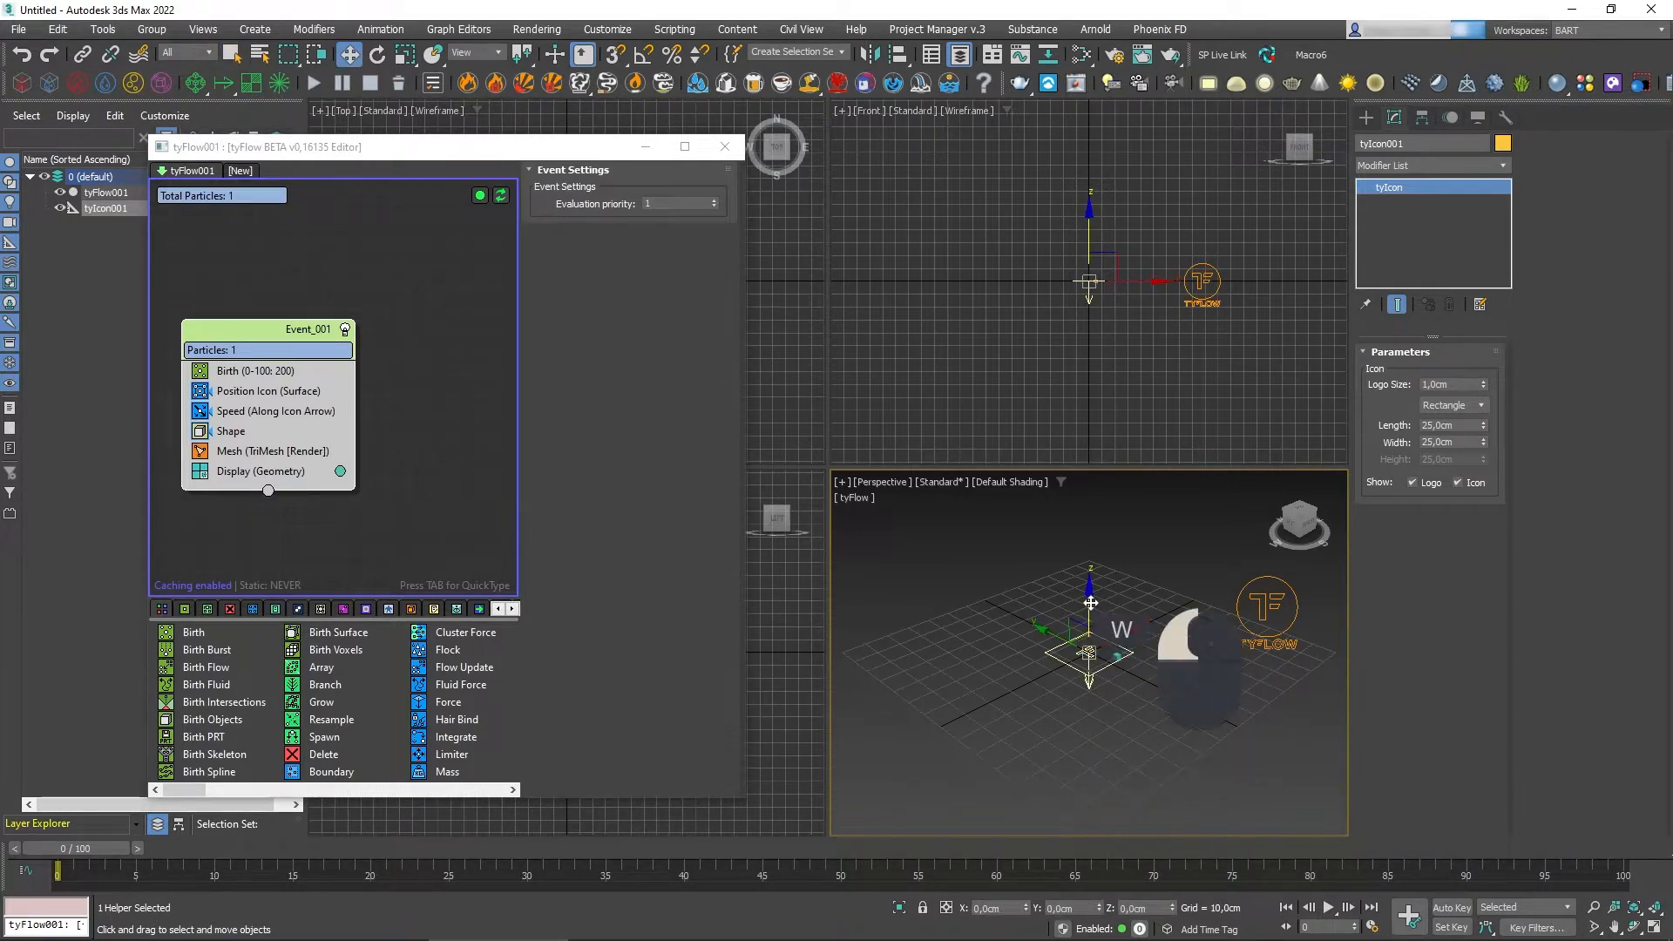
left_click_drag(1088, 652, 1090, 568)
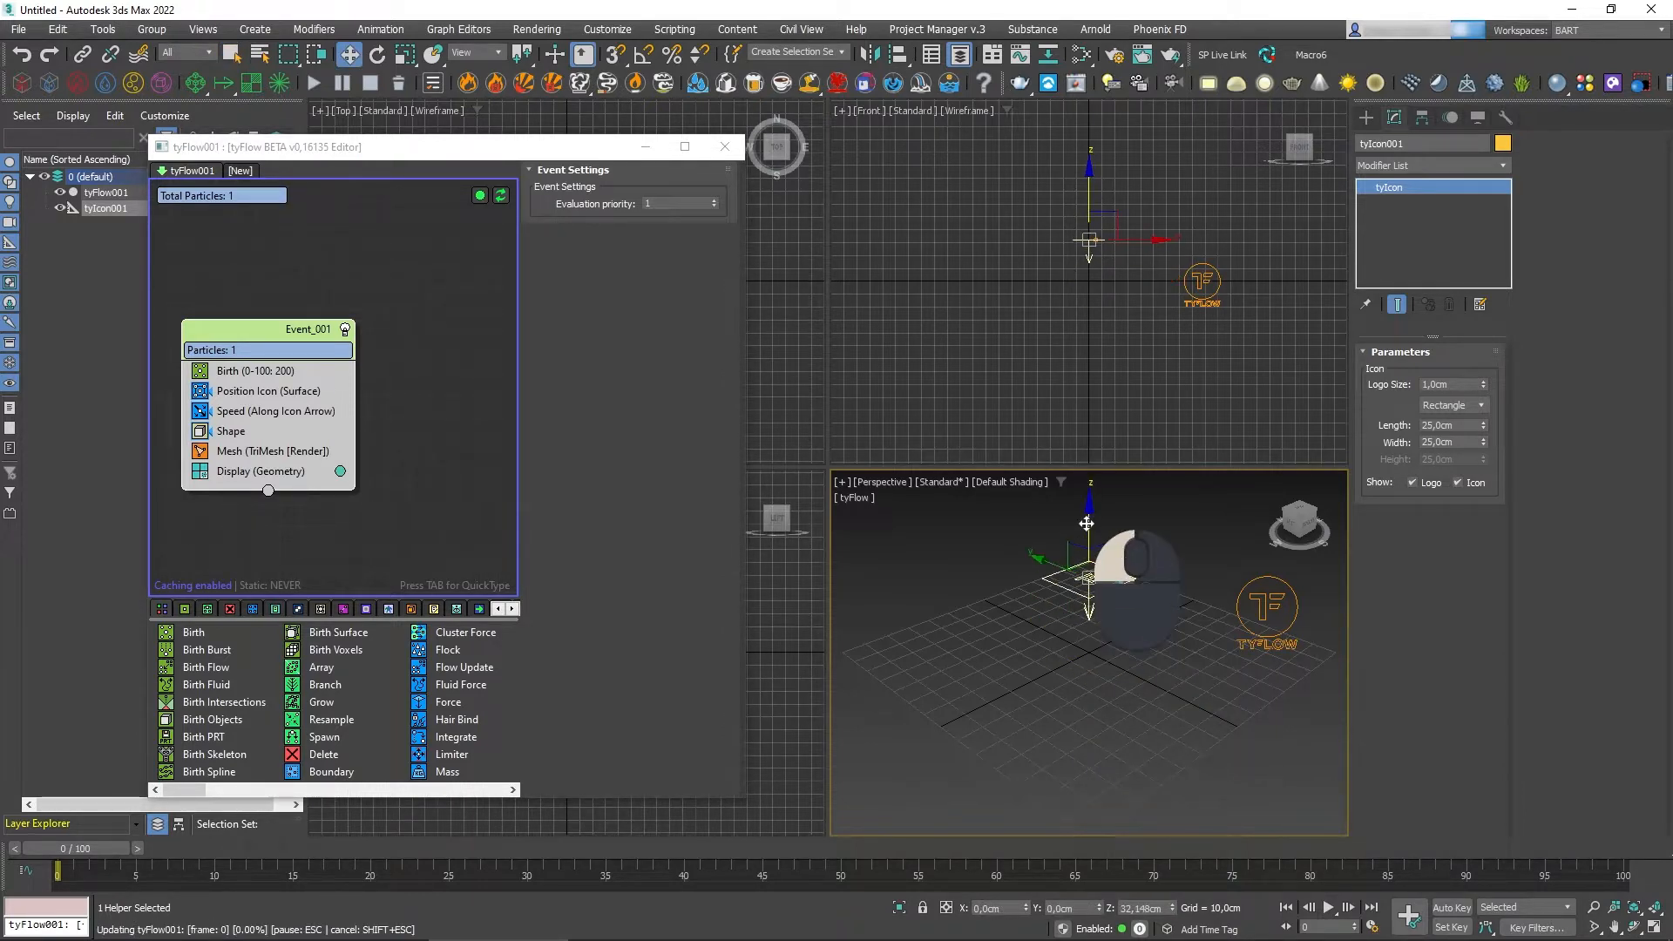
Set the emitter icon's length and width to 50 cm and maximize the perspective view
double_click(1451, 425)
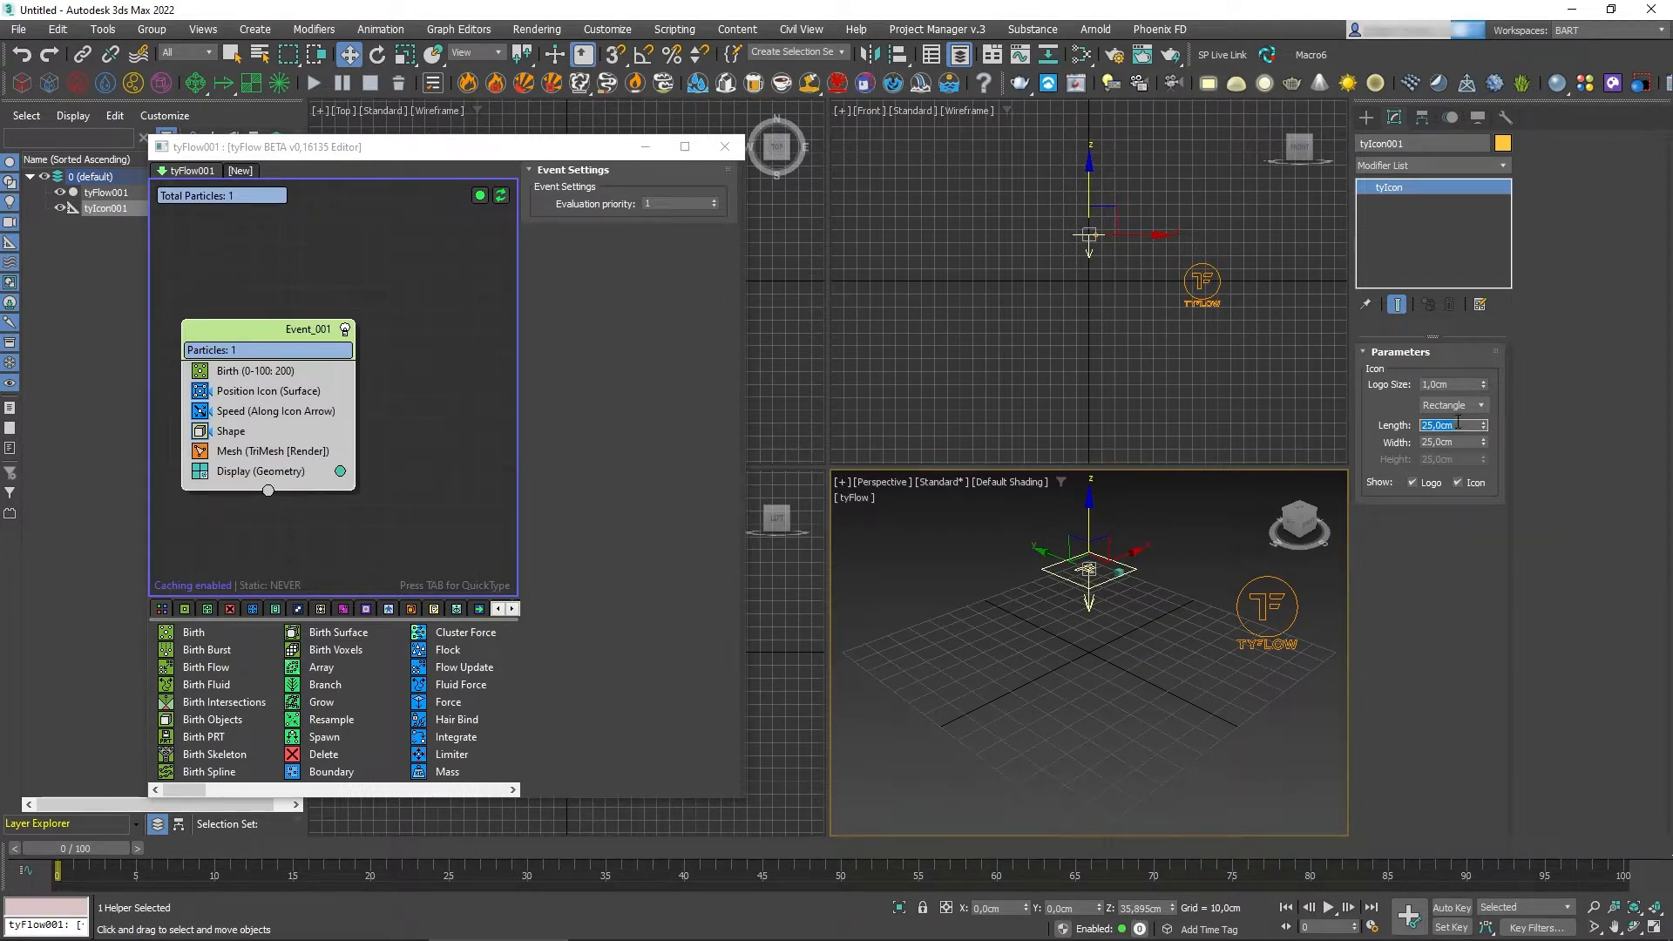
type("50")
key("Return")
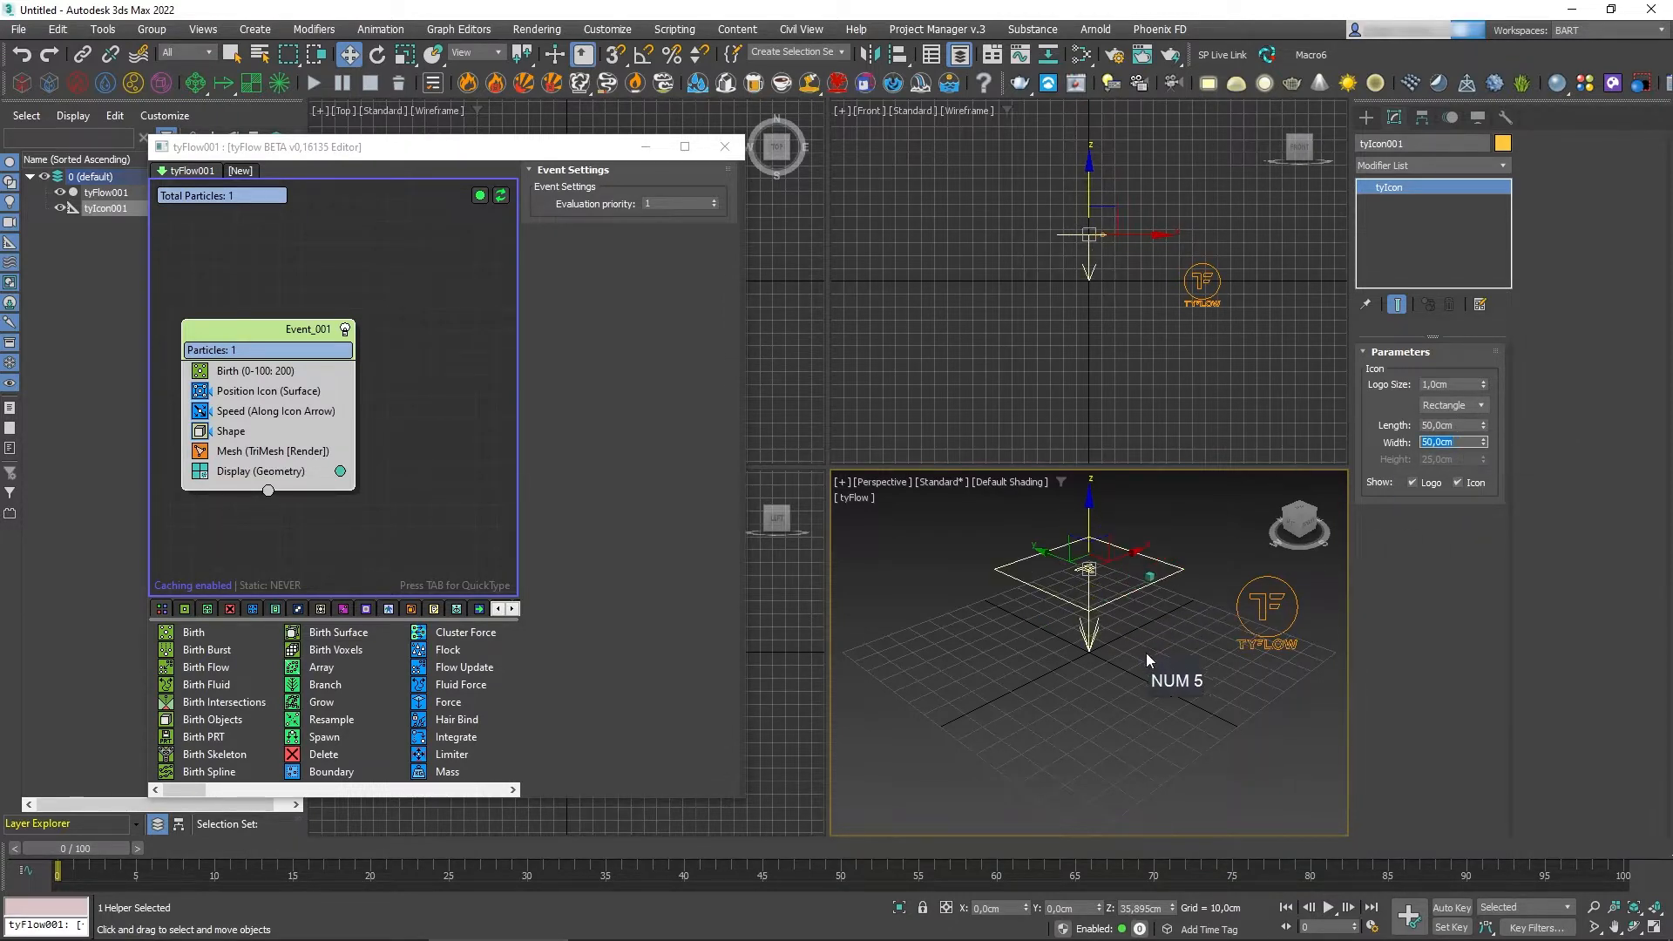
key("alt+w")
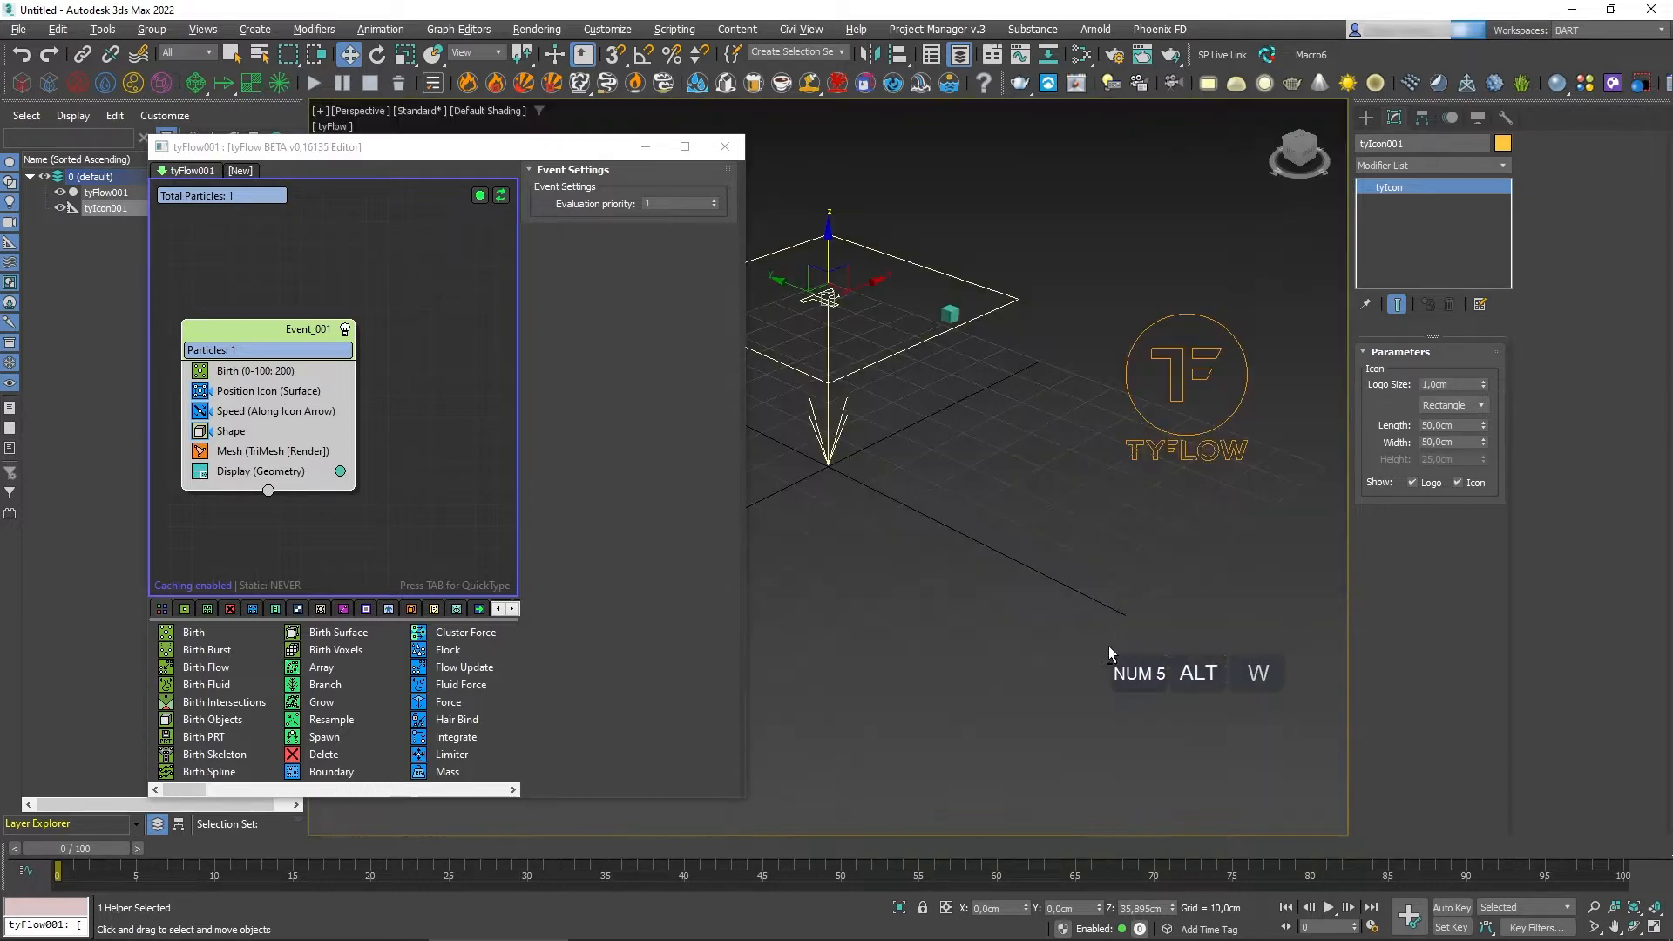
middle_click_drag(1095, 583, 1119, 664, "alt")
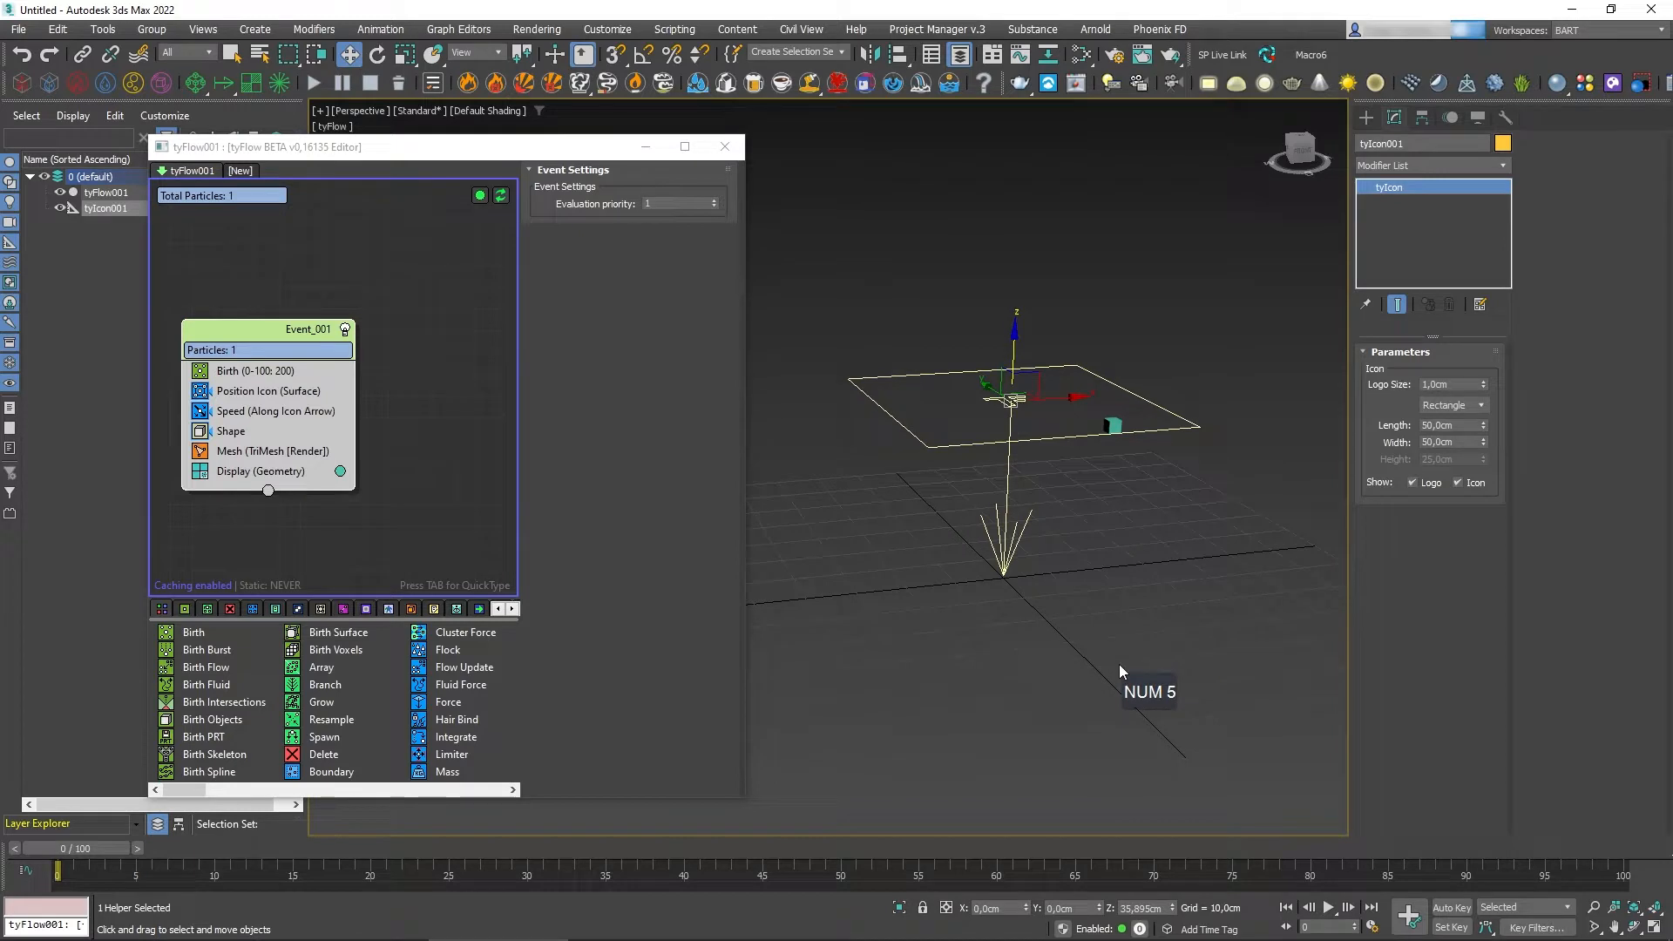
Enable Auto Key and, at frame 30, rotate the emitter icon to -80 degrees about Y with angle snap on
left_click(1449, 909)
left_click_drag(86, 849, 546, 871)
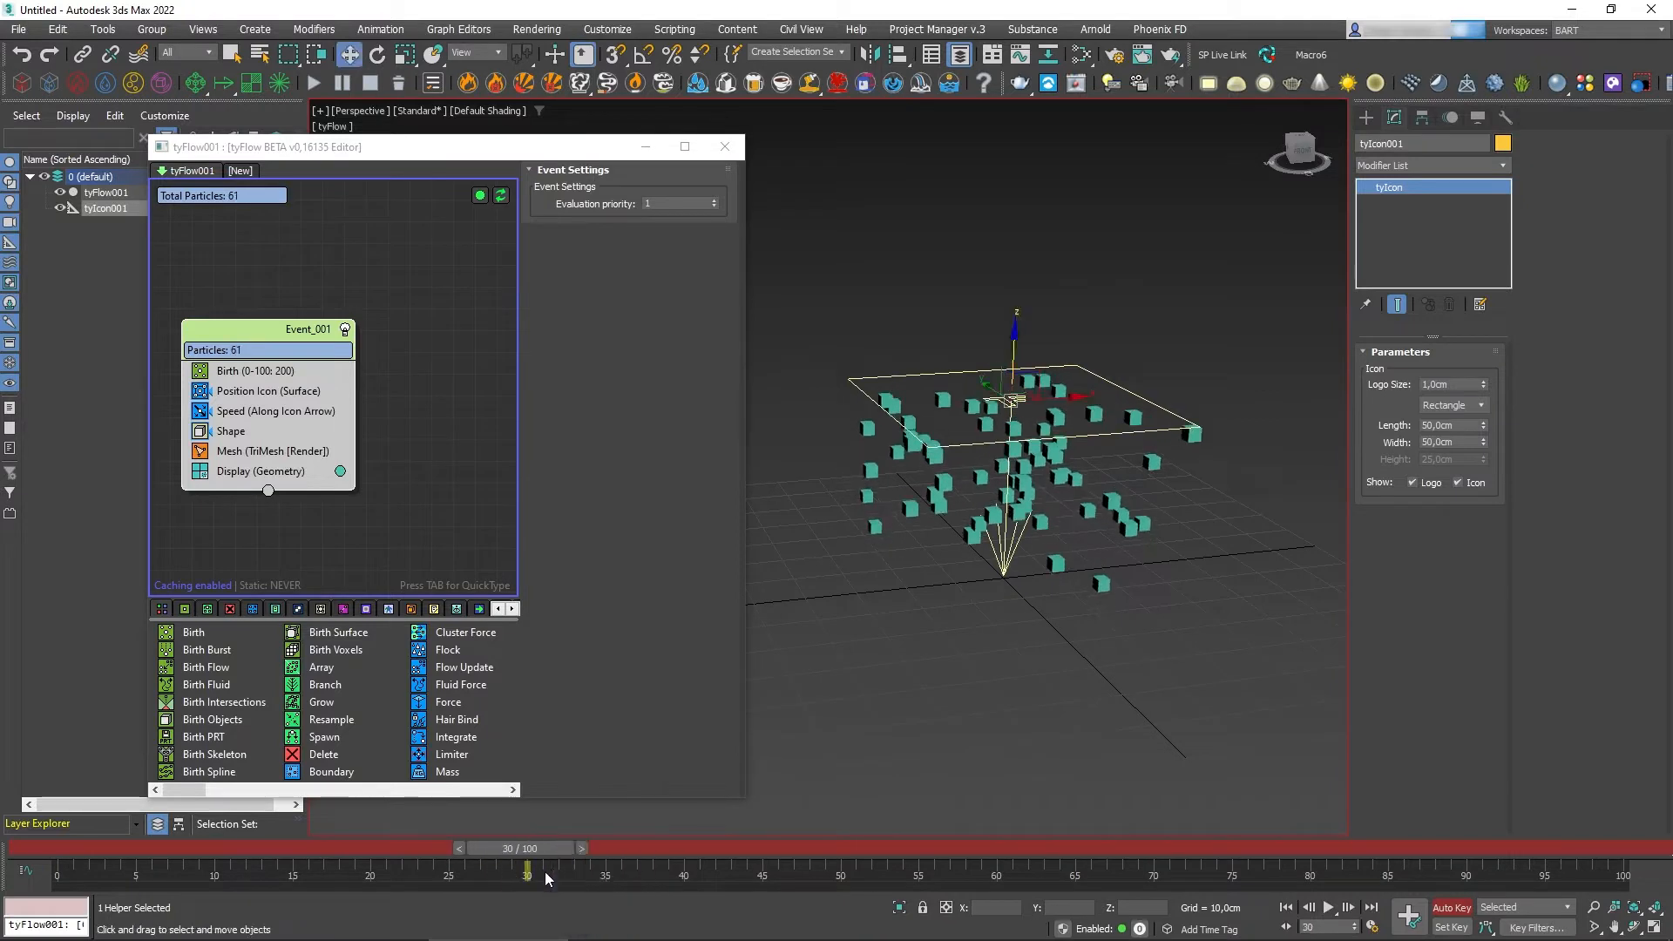
key("w")
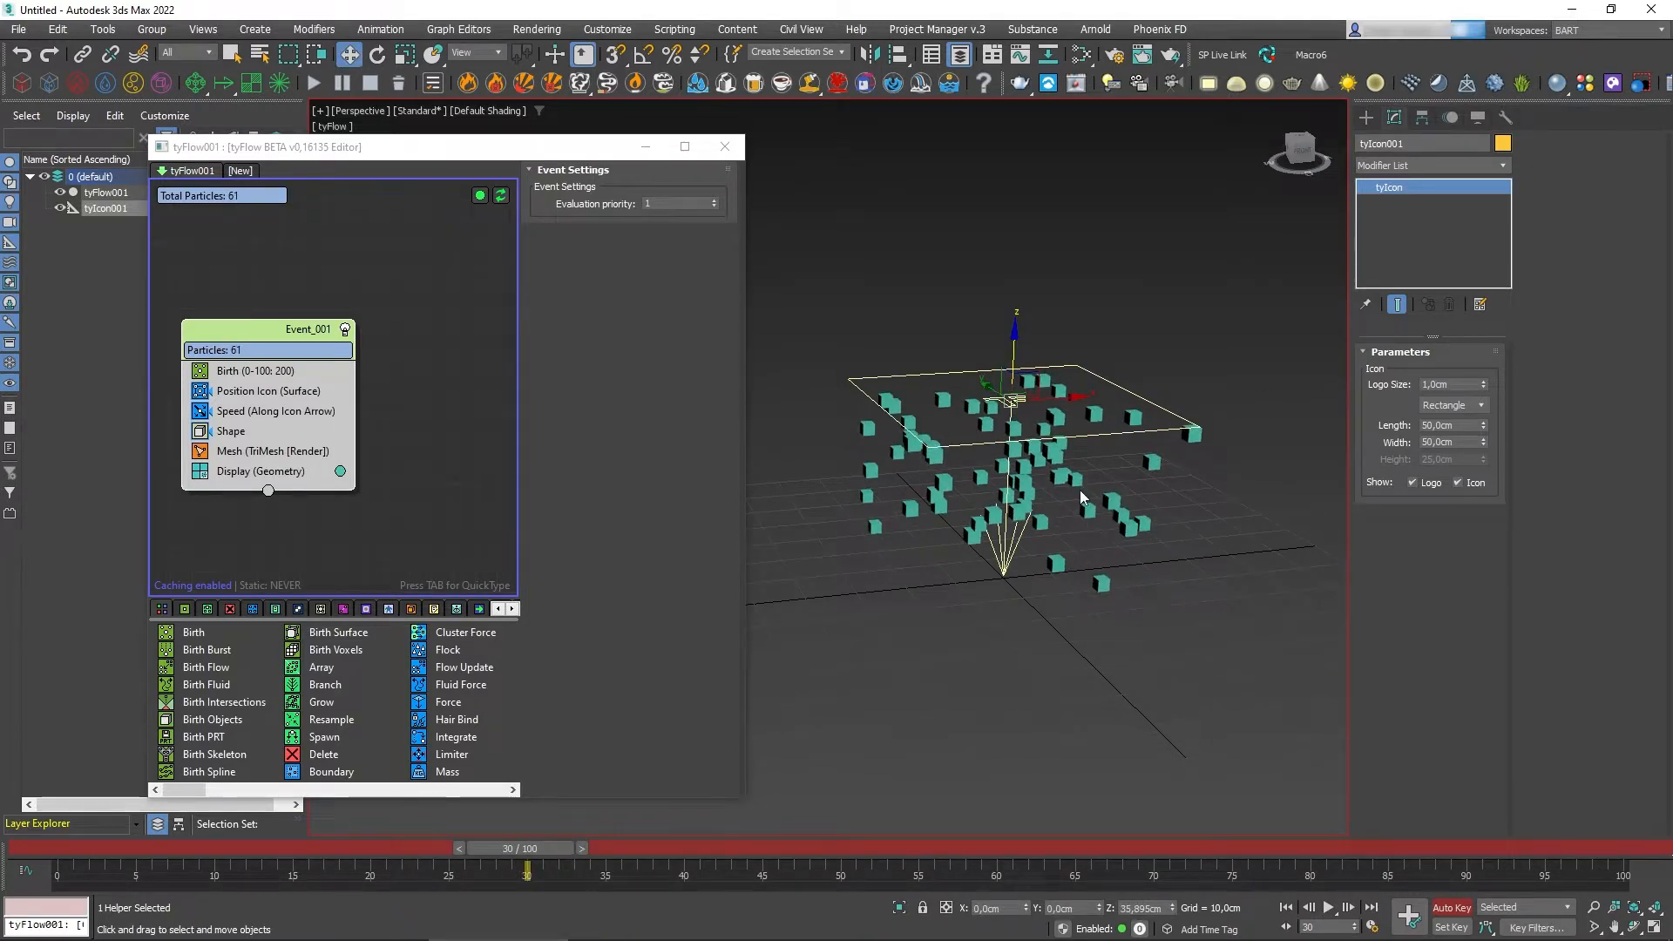
key("e")
key("a")
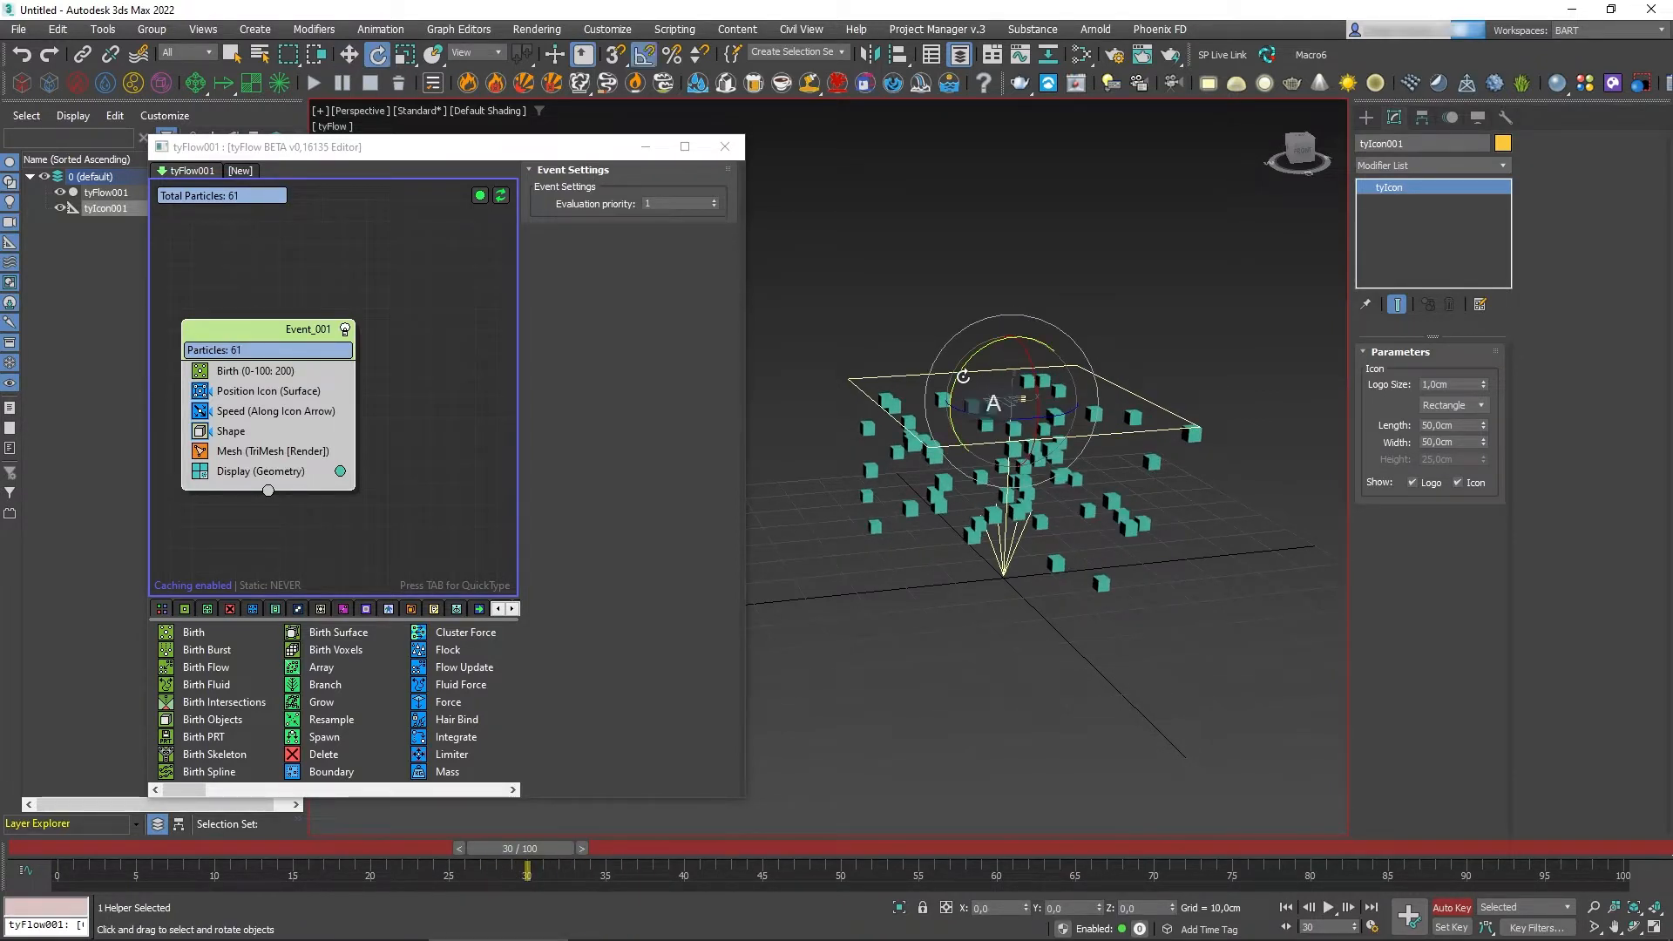
left_click_drag(963, 376, 946, 437)
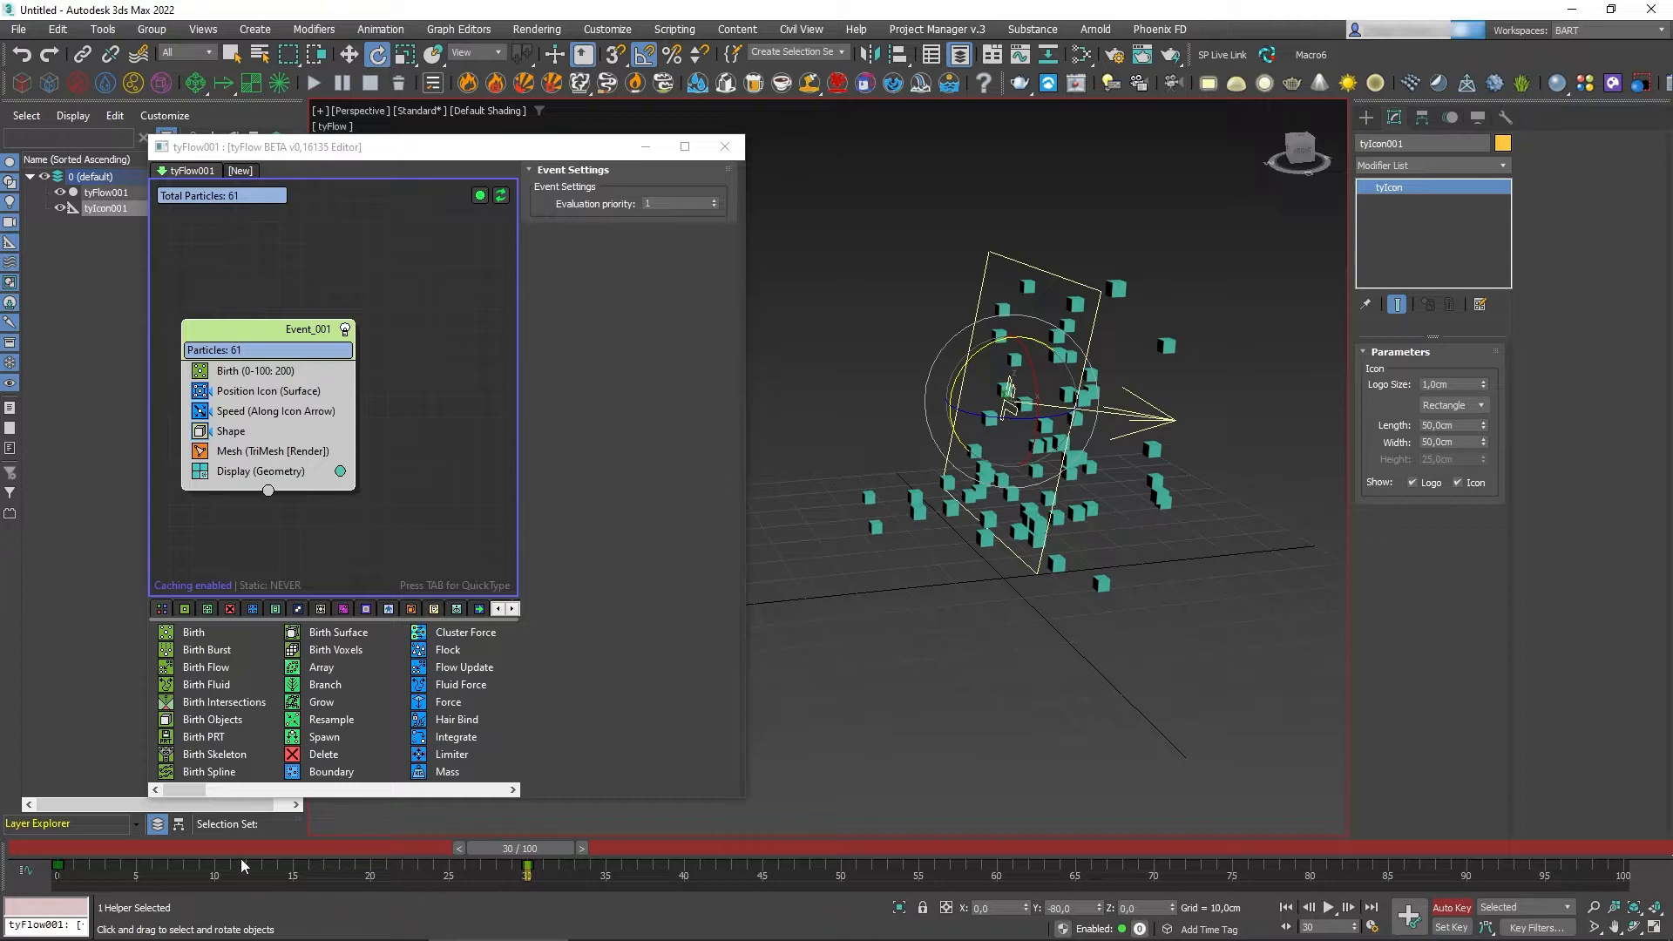
Move the icon's first rotation key from frame 0 to frame 10 and turn Auto Key off
left_click_drag(486, 854, 200, 849)
key("e")
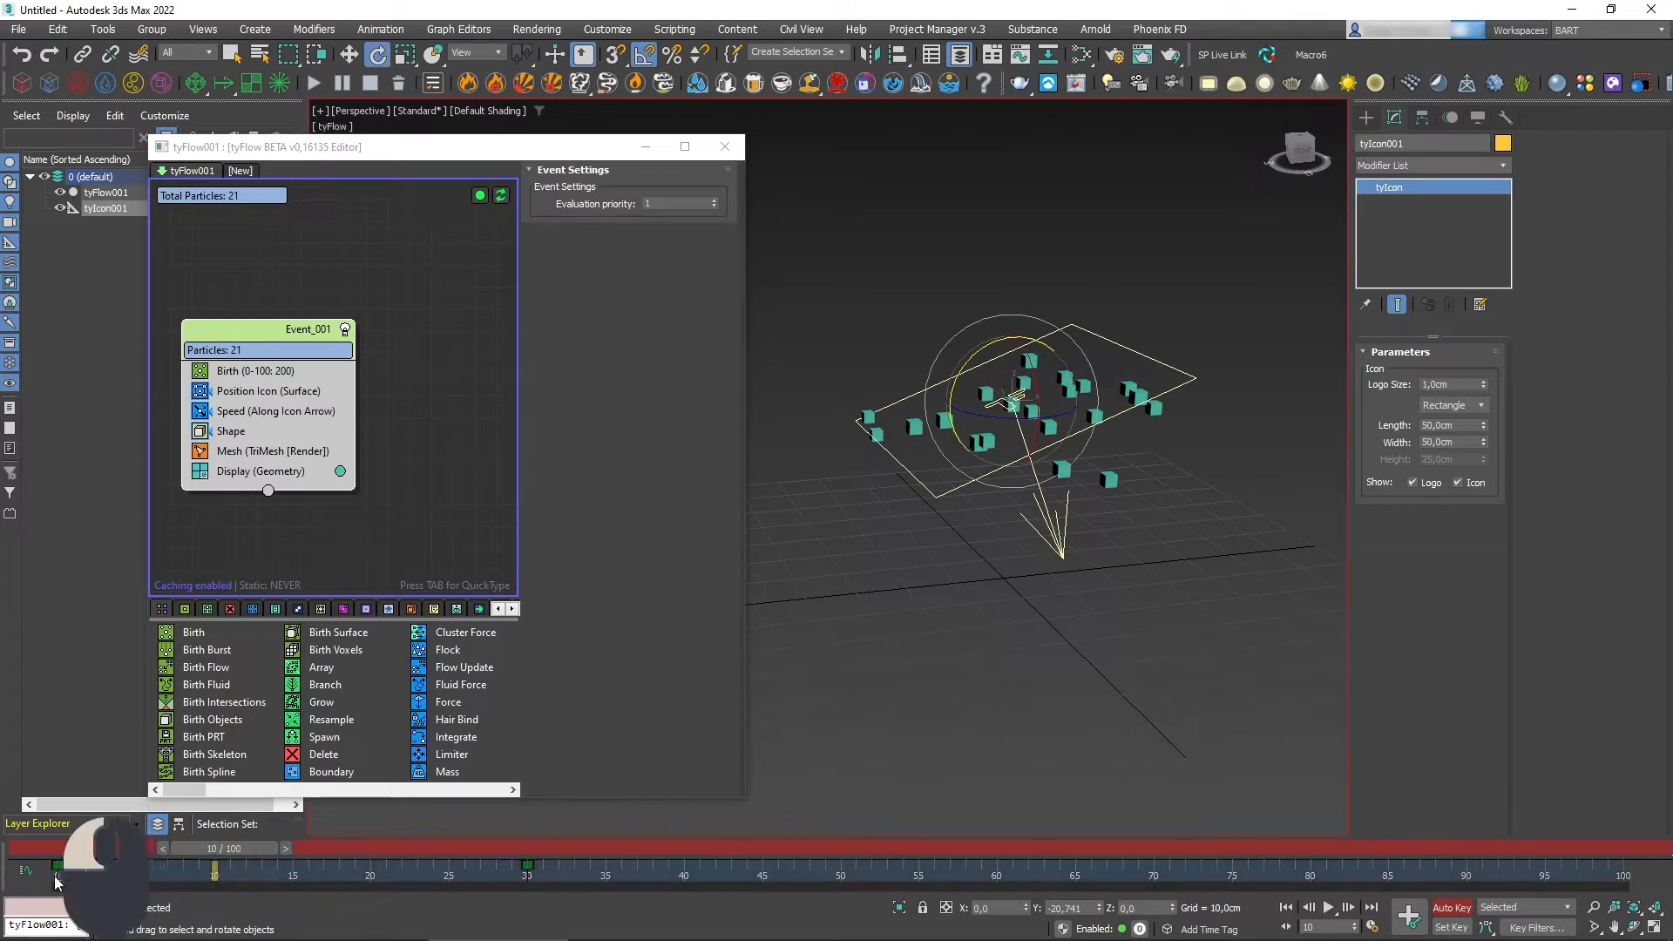
left_click_drag(55, 882, 216, 881)
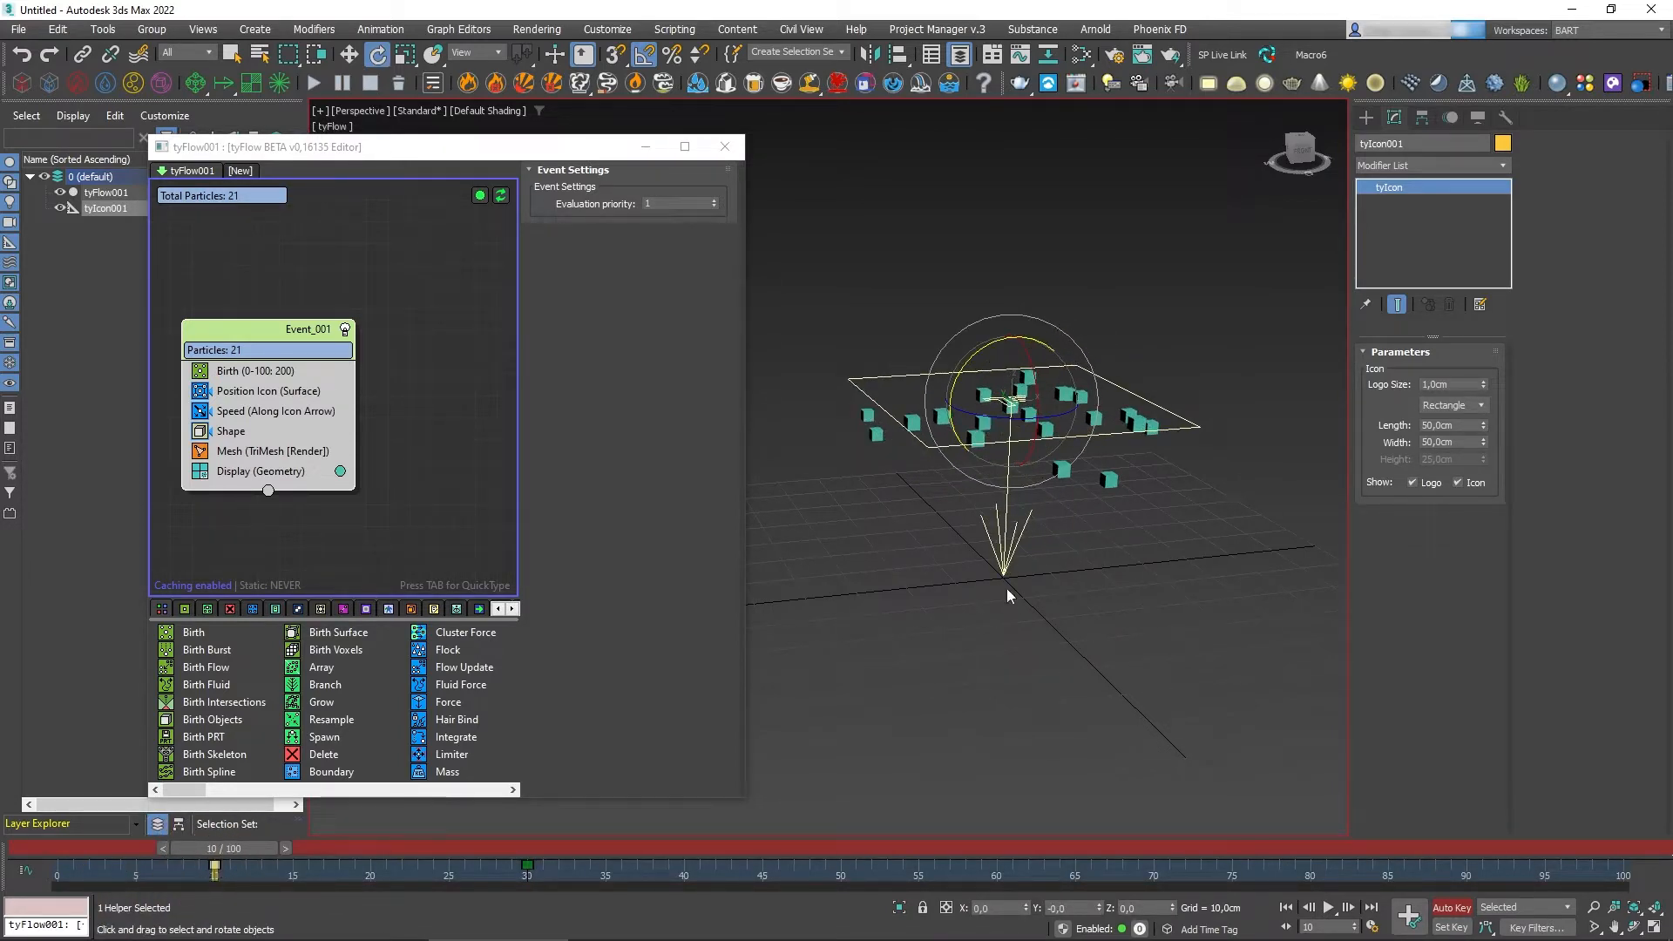
left_click(1452, 907)
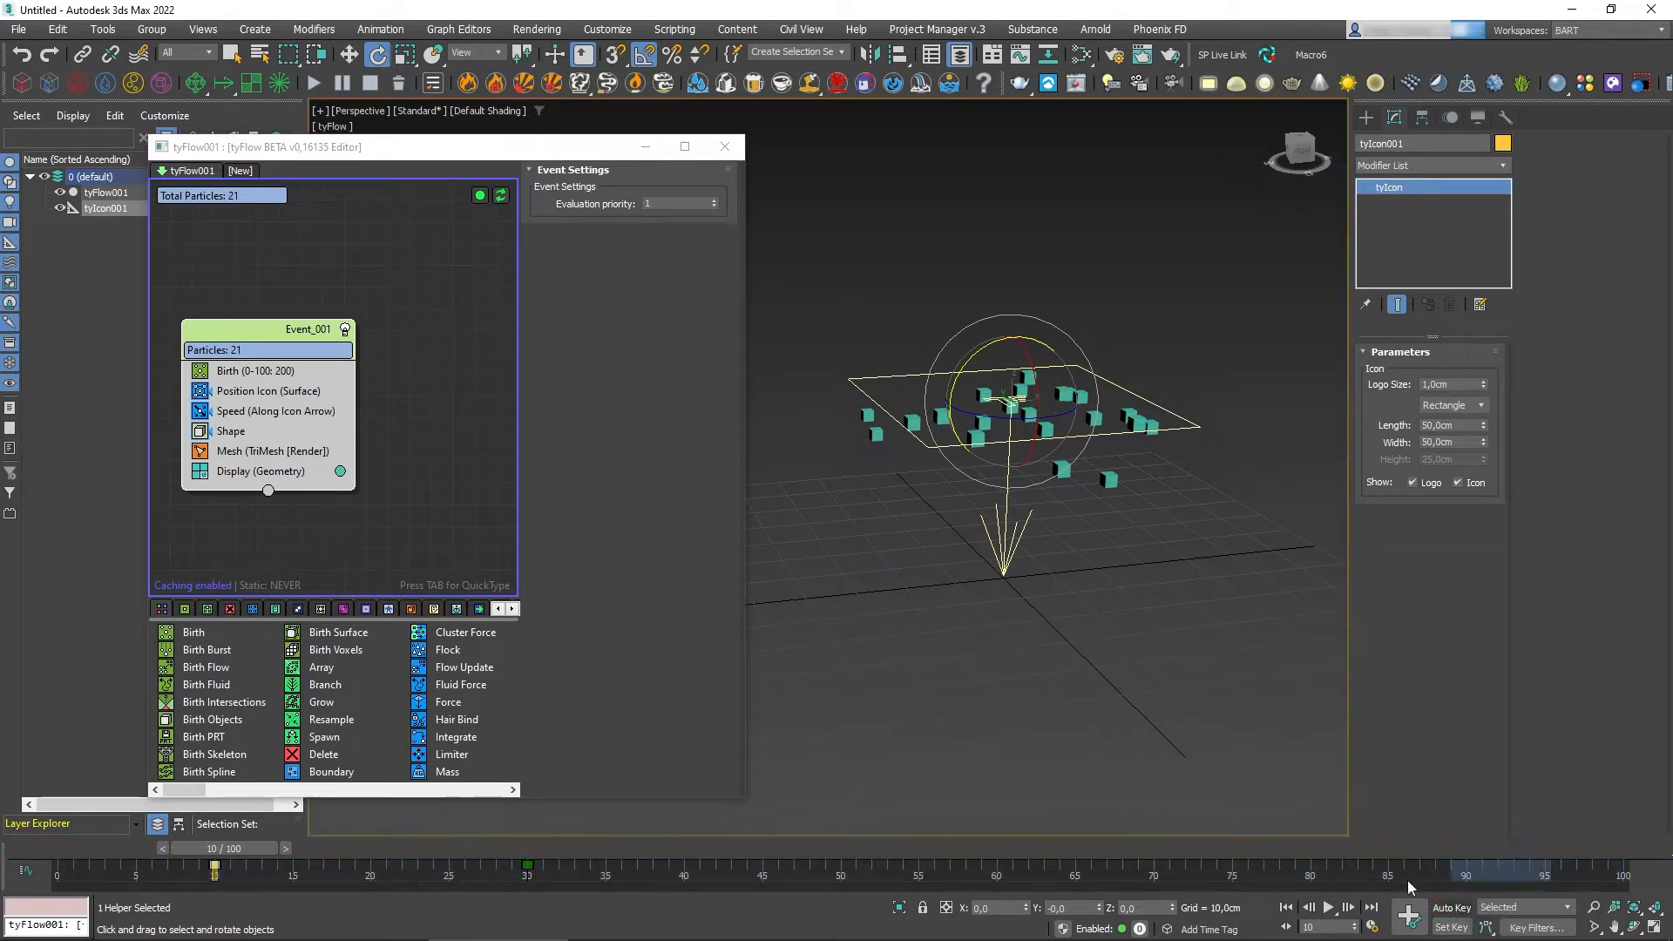
Set the Birth operator to end at frame 40 with a total of 2000 particles
left_click(268, 373)
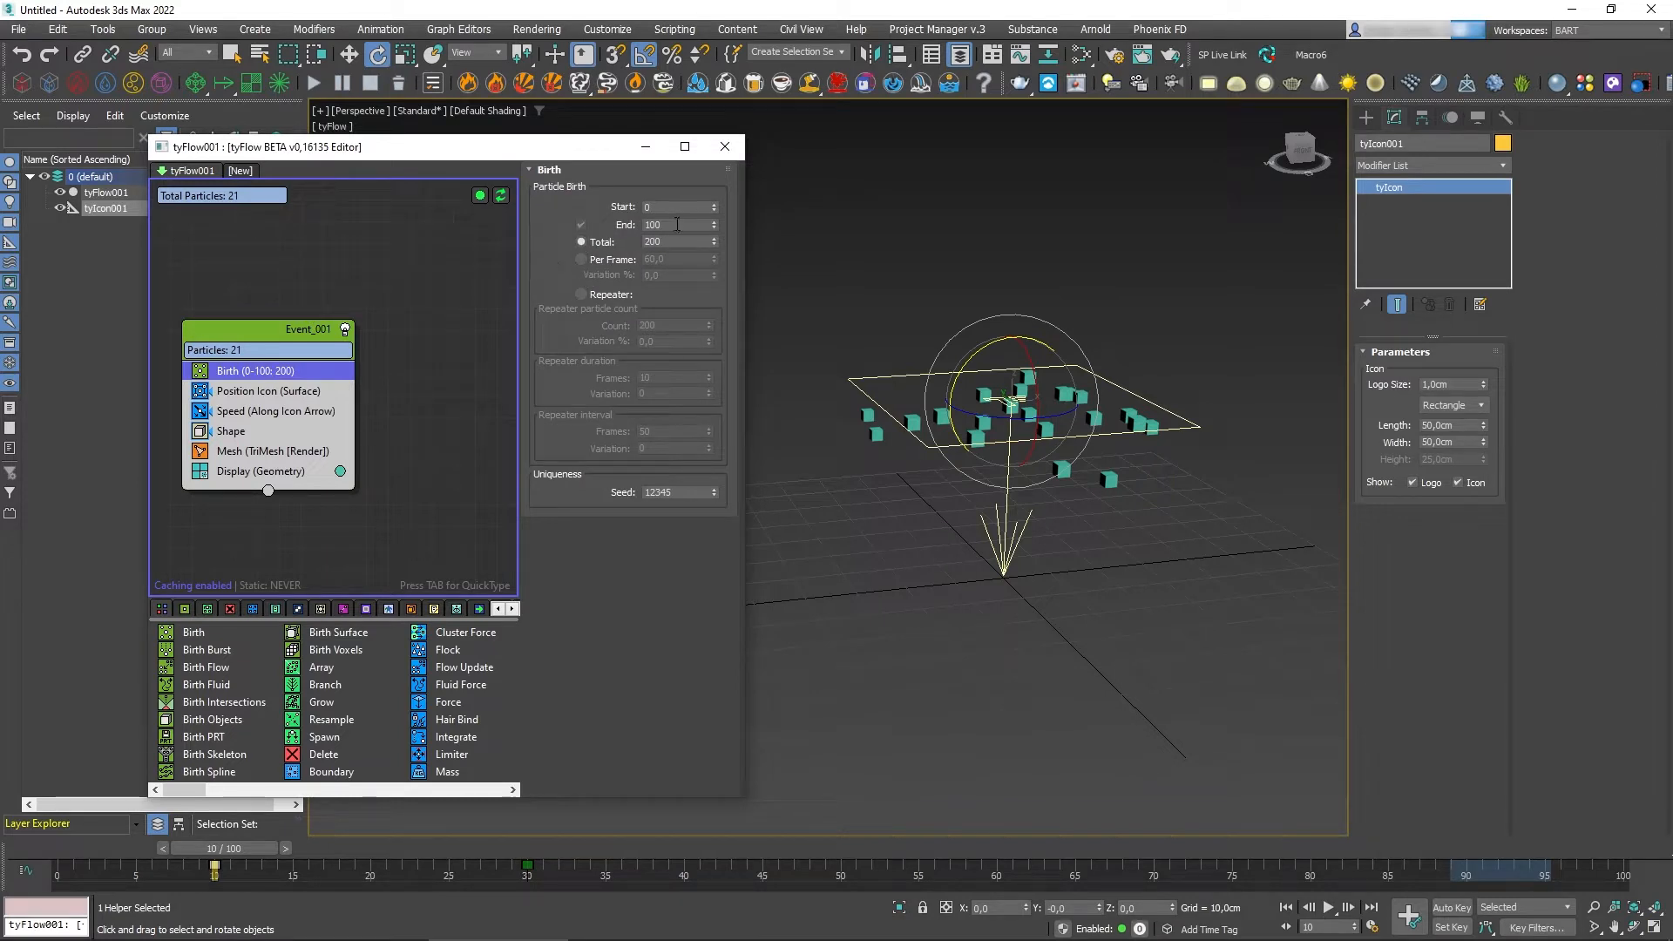
left_click(679, 226)
type("40")
key("Return")
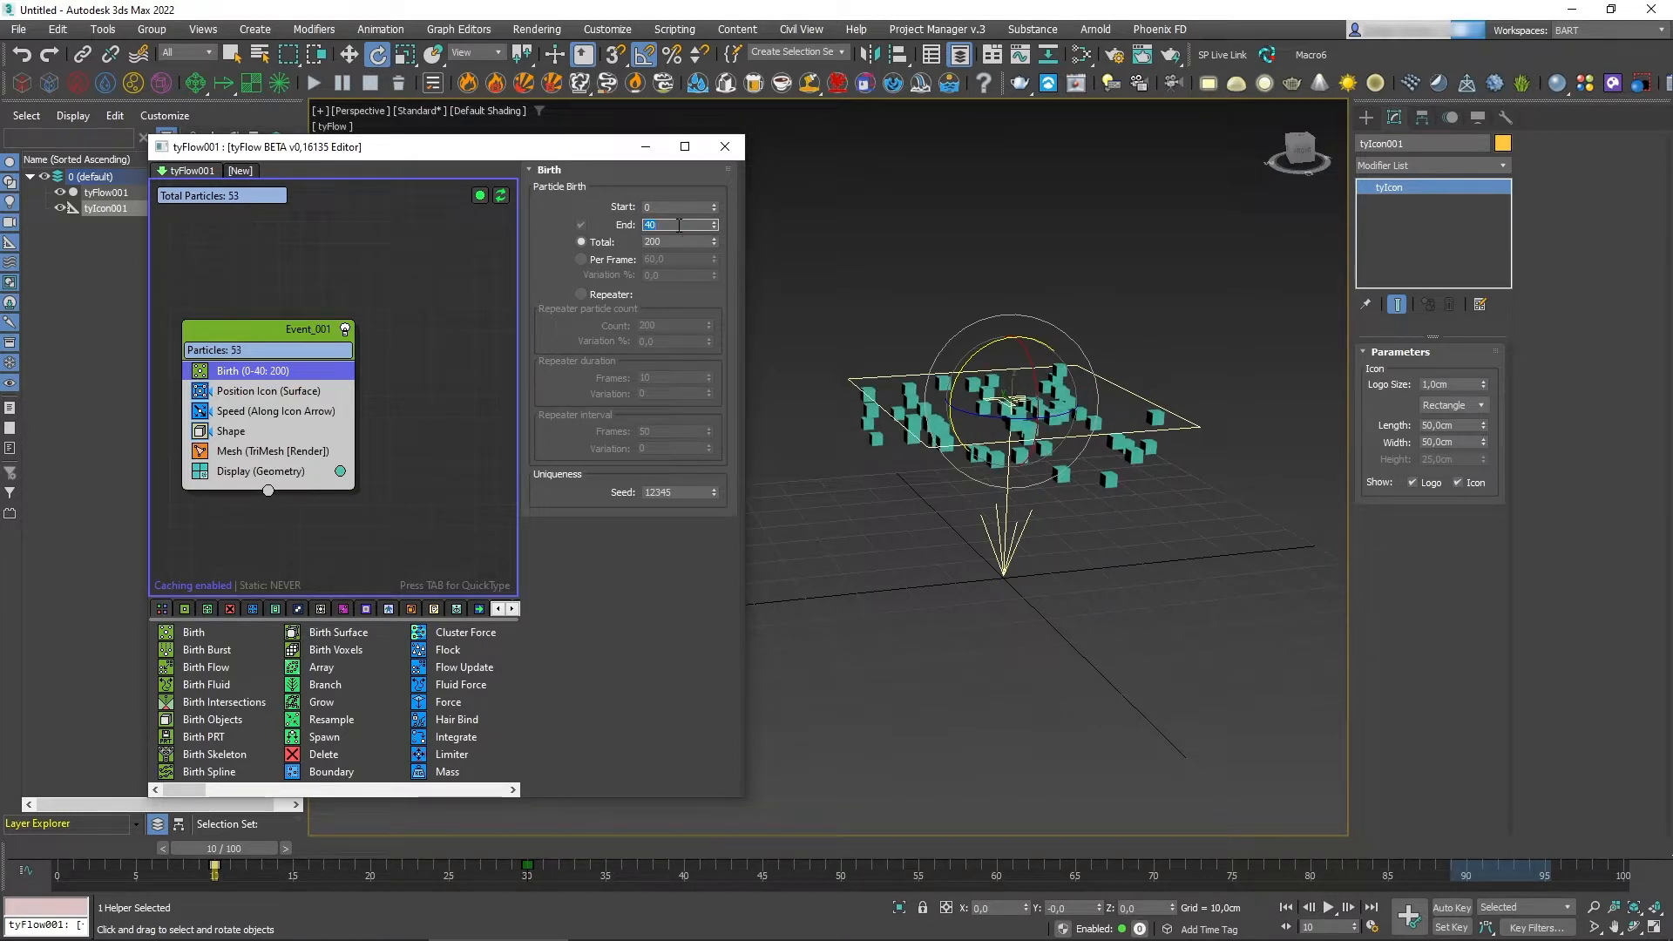
double_click(667, 243)
type("0")
key("Return")
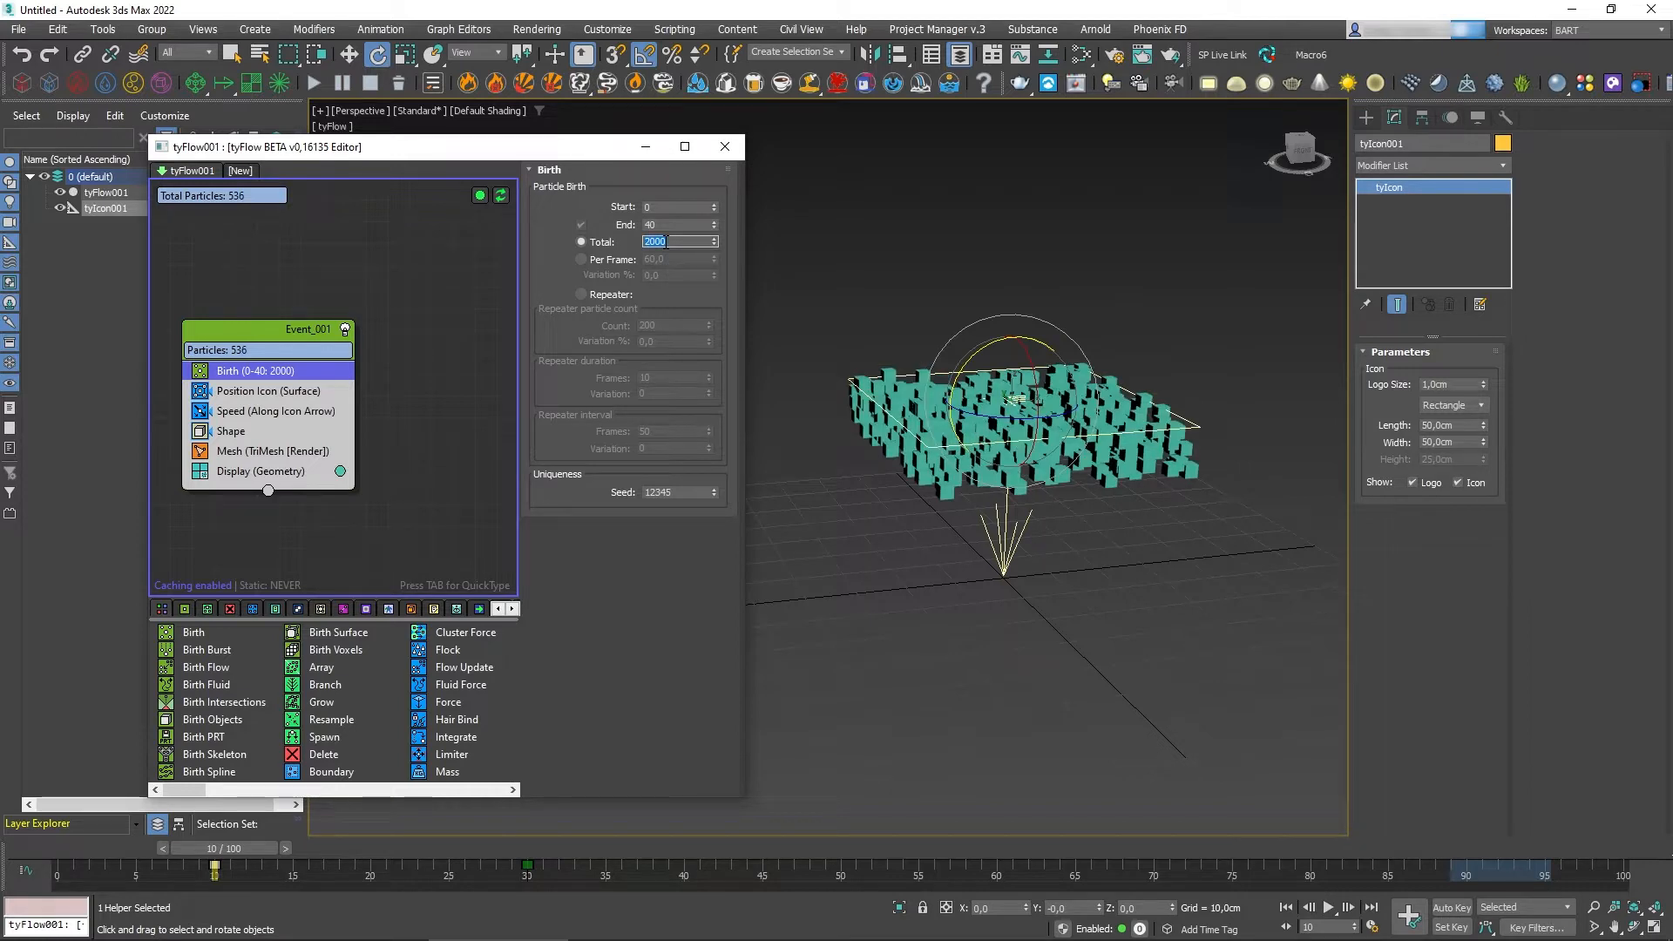
Review the Position Icon and Speed operators, and change the Shape operator's 3D mesh from Cube to Stones
left_click(271, 392)
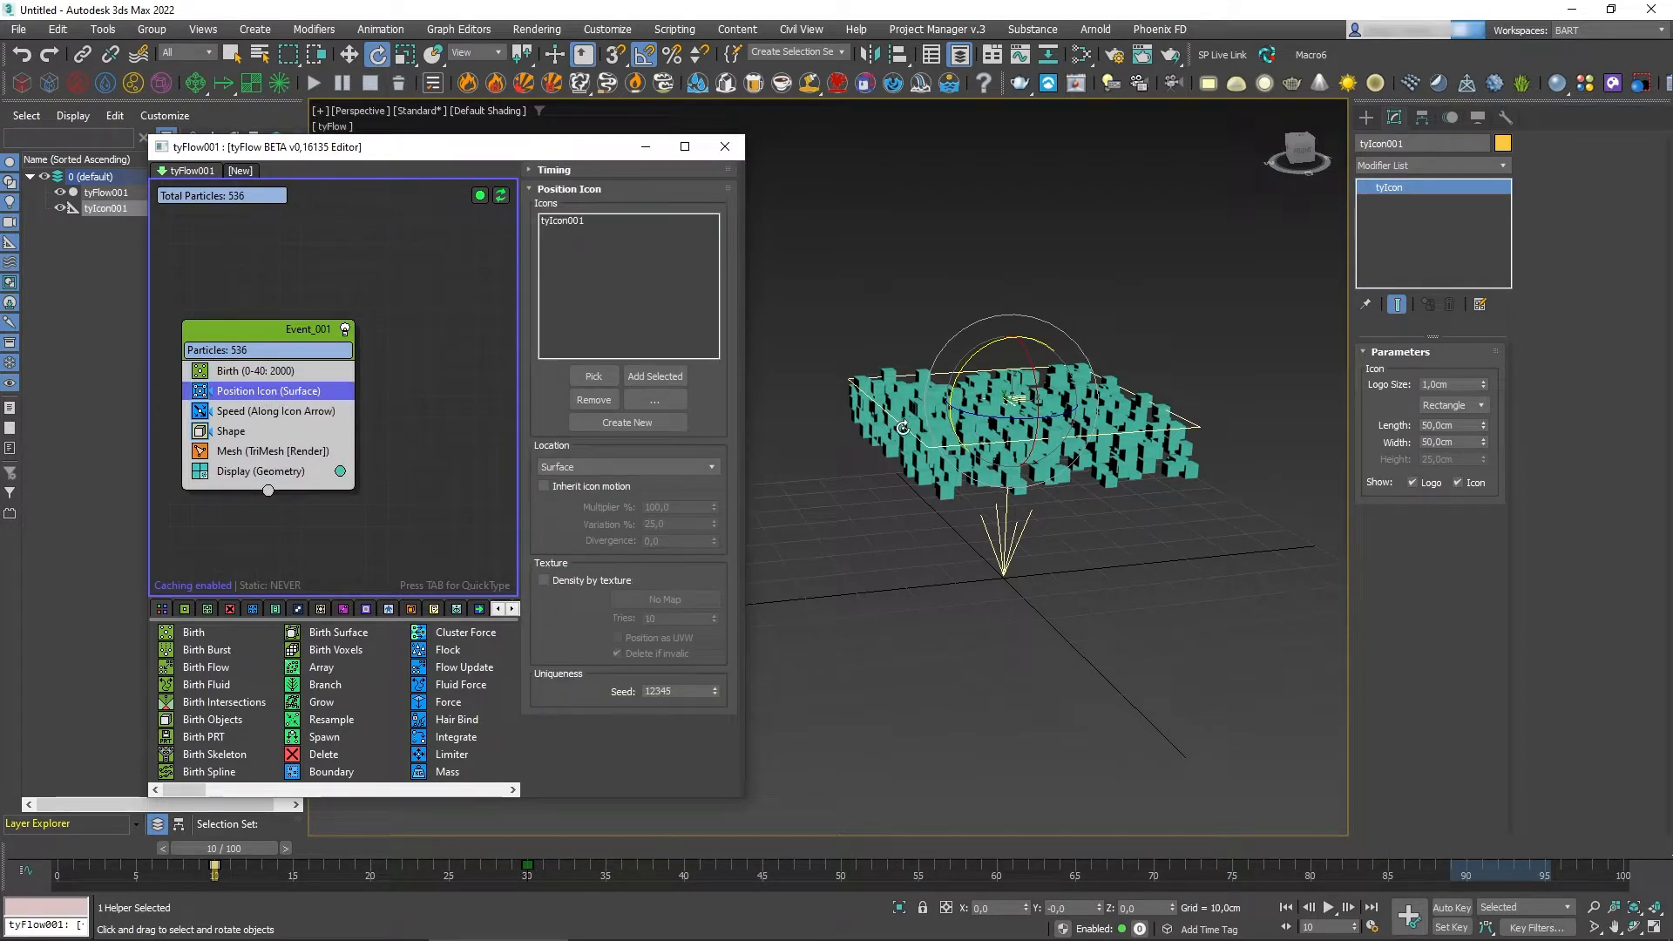
left_click(277, 414)
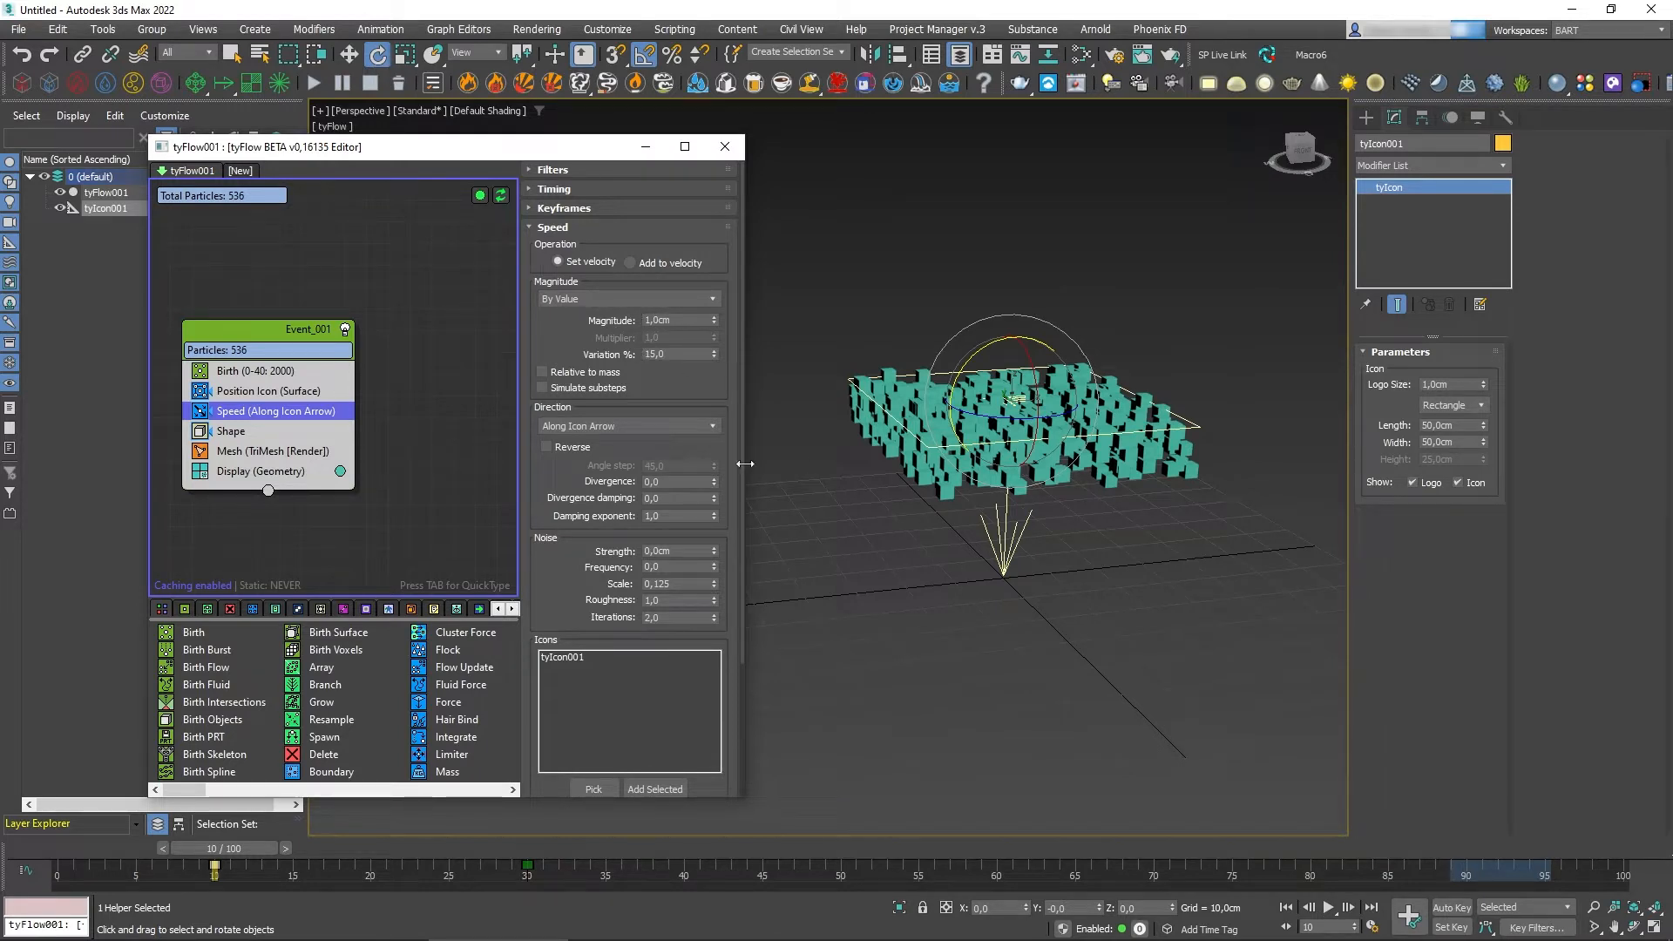
left_click(244, 432)
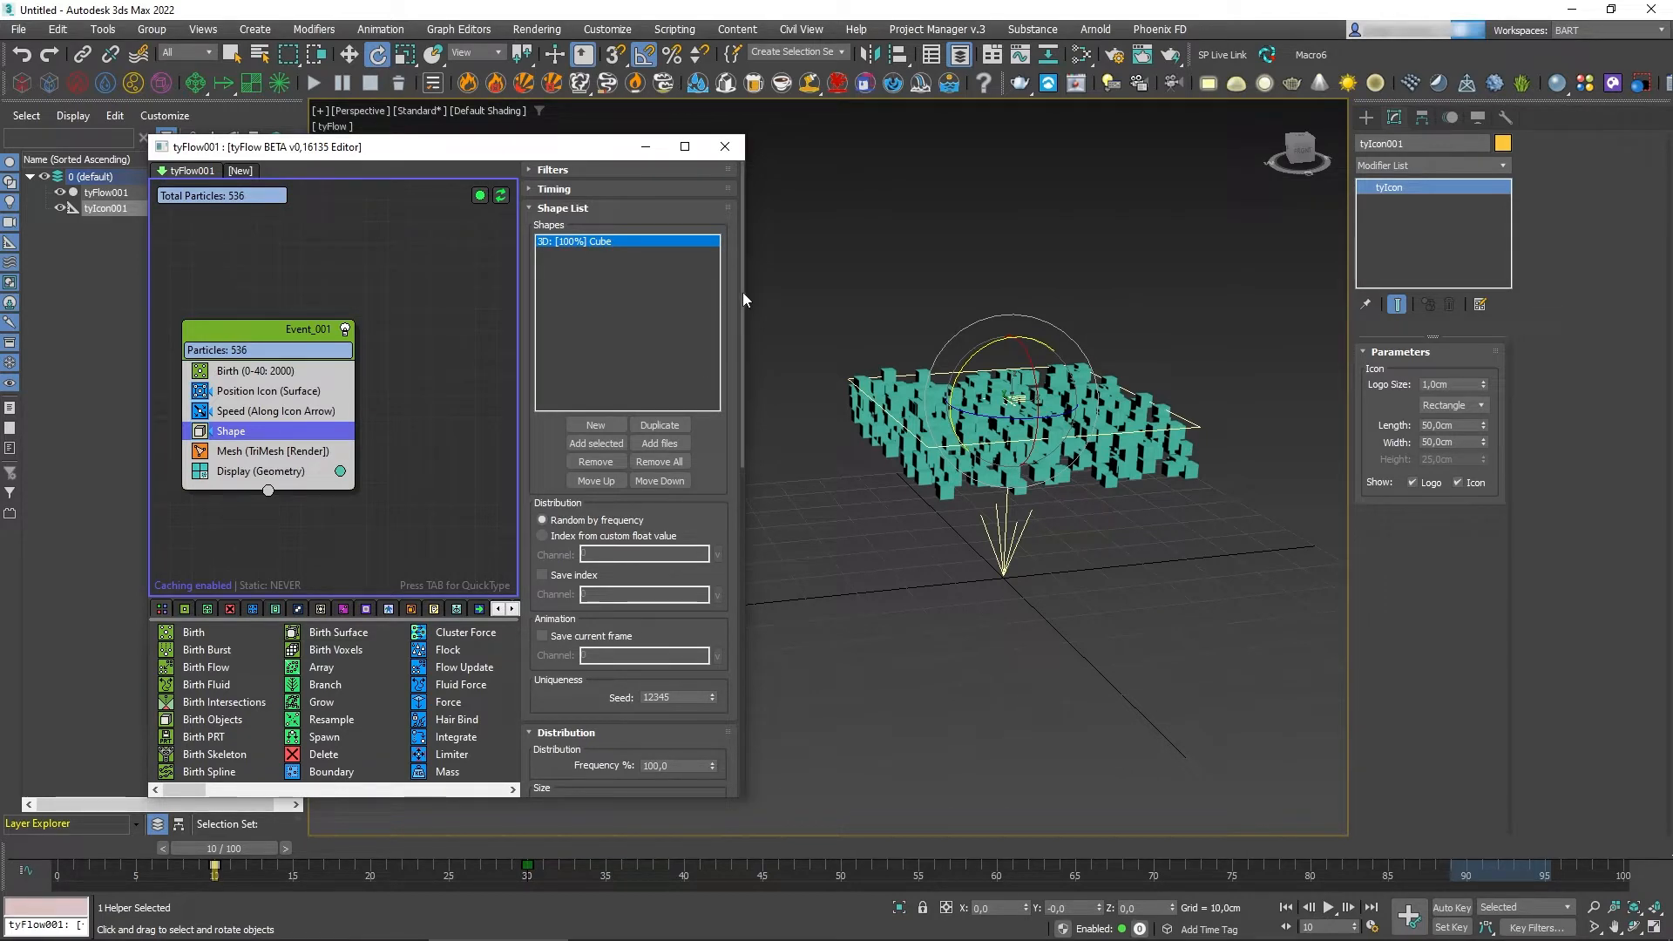
left_click_drag(743, 291, 734, 479)
left_click(605, 514)
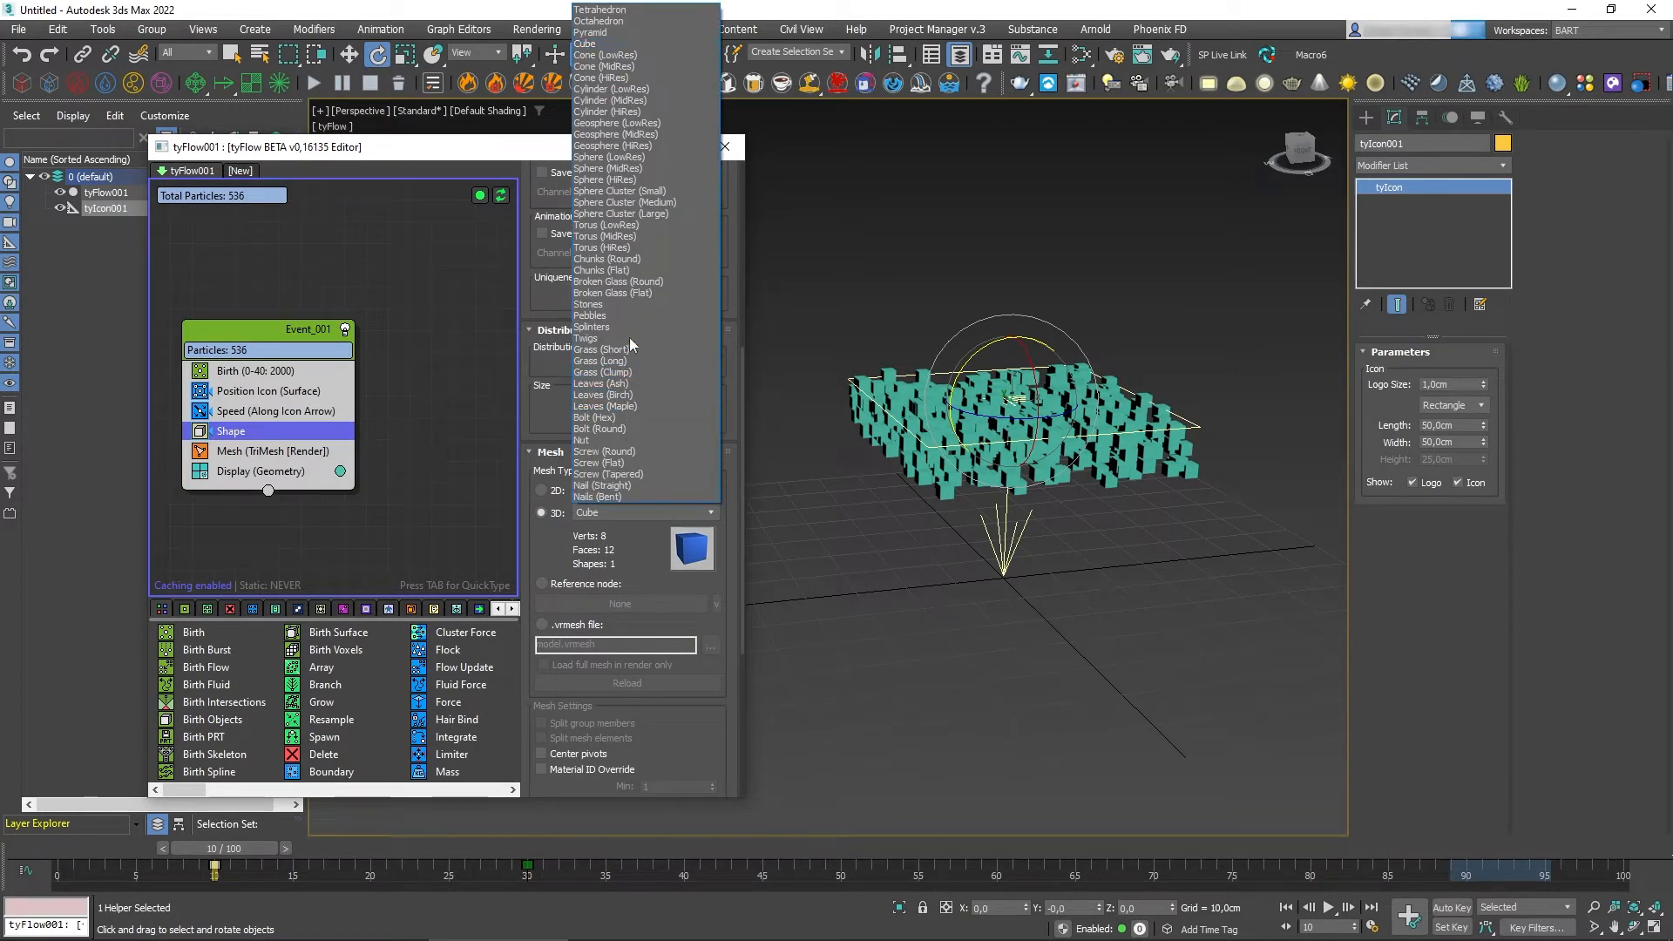
left_click(630, 303)
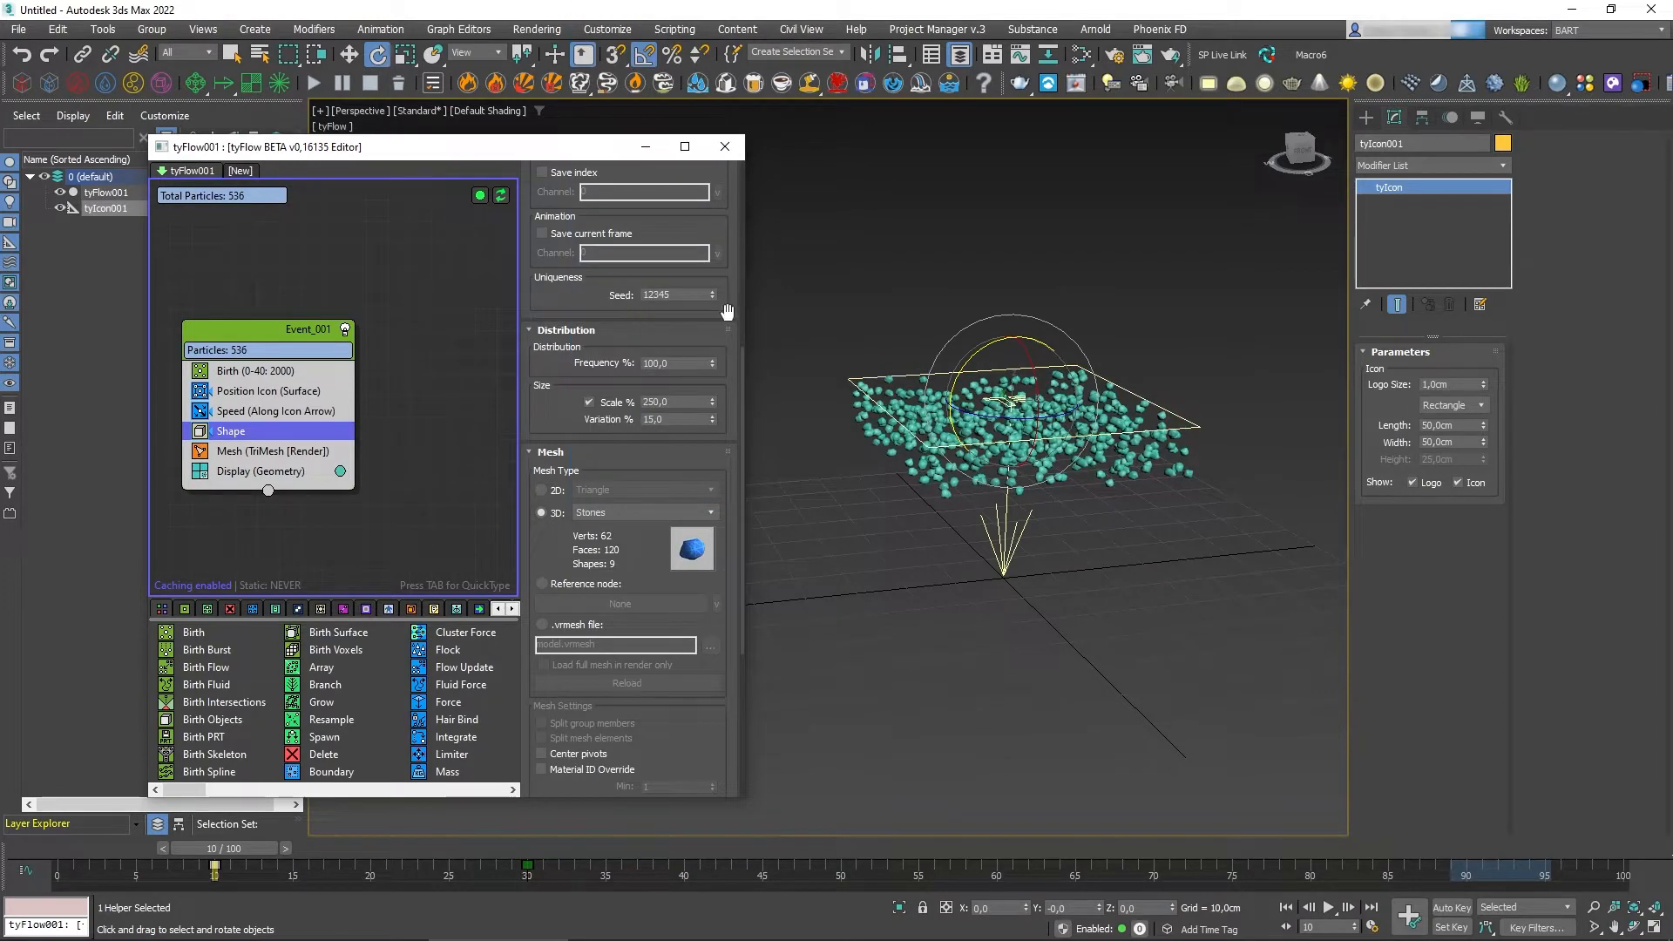
Add a second entry to the Shape operator's list and set its 3D mesh to Pebbles
left_click_drag(741, 414, 736, 515)
left_click(595, 426)
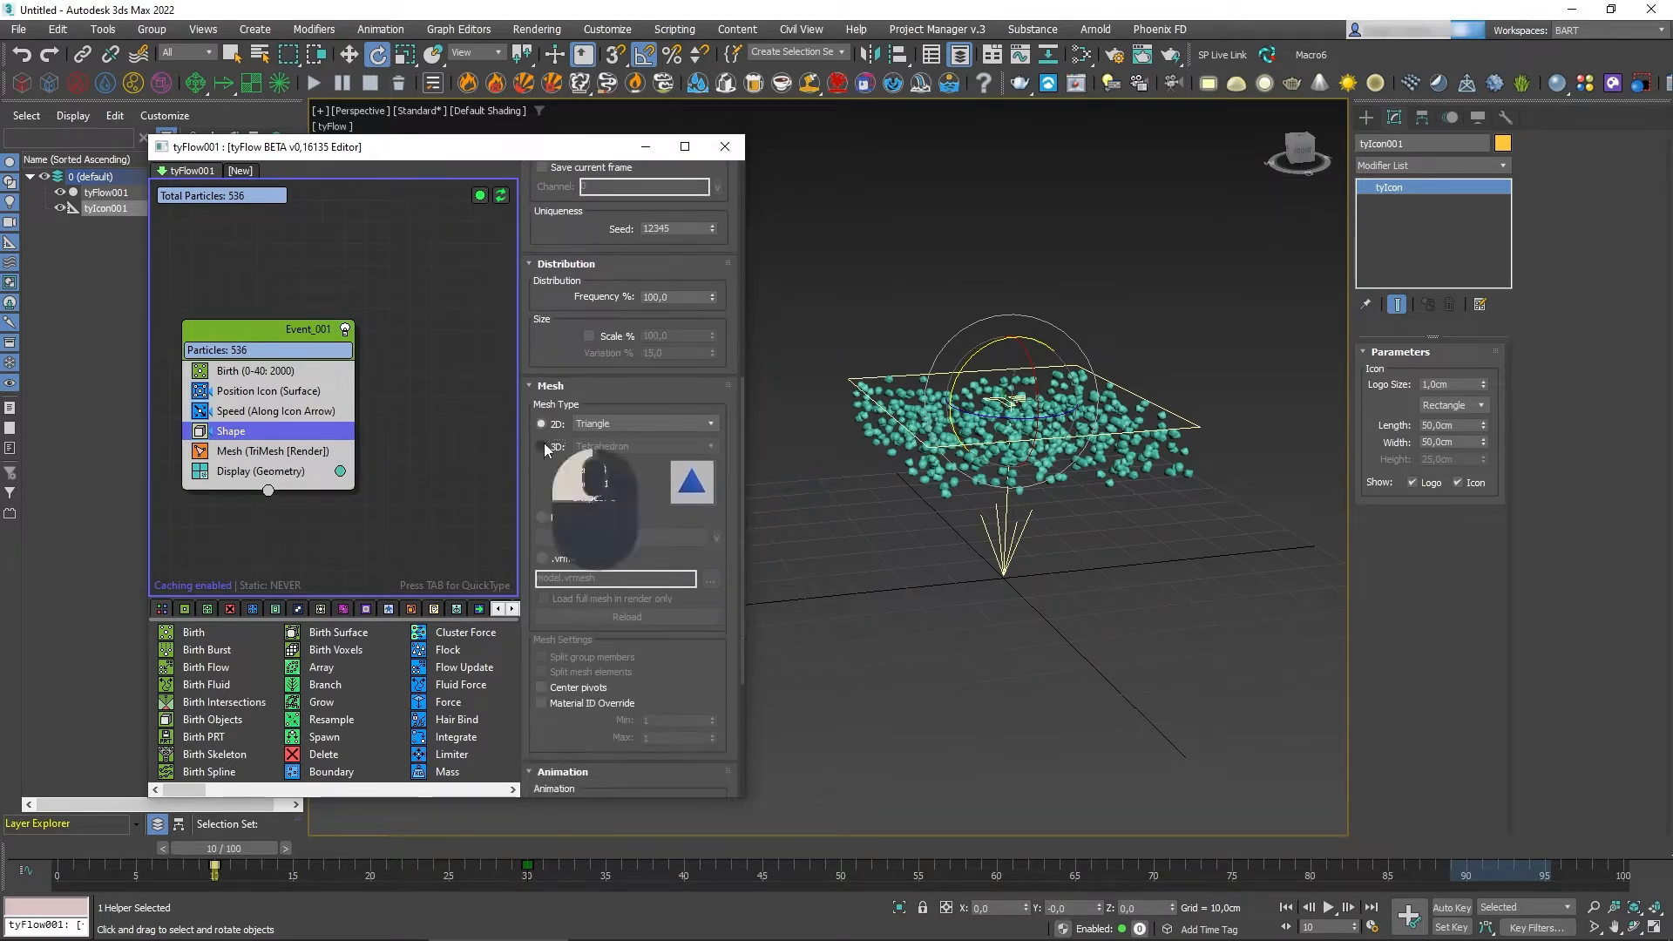
left_click(601, 446)
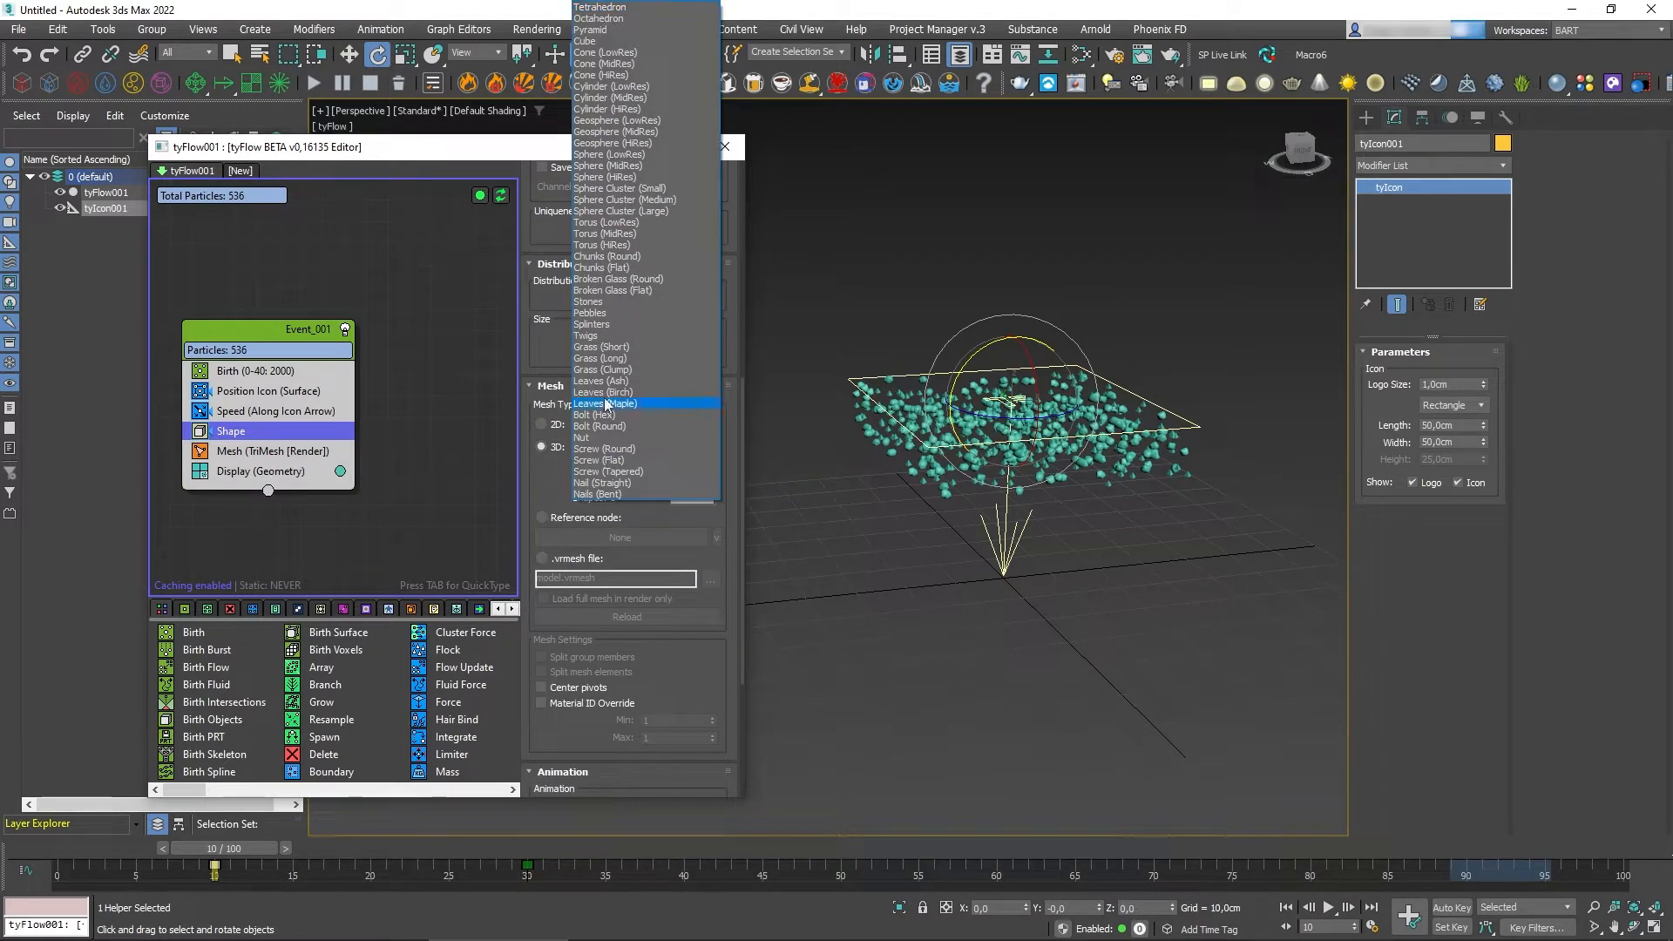
left_click(624, 314)
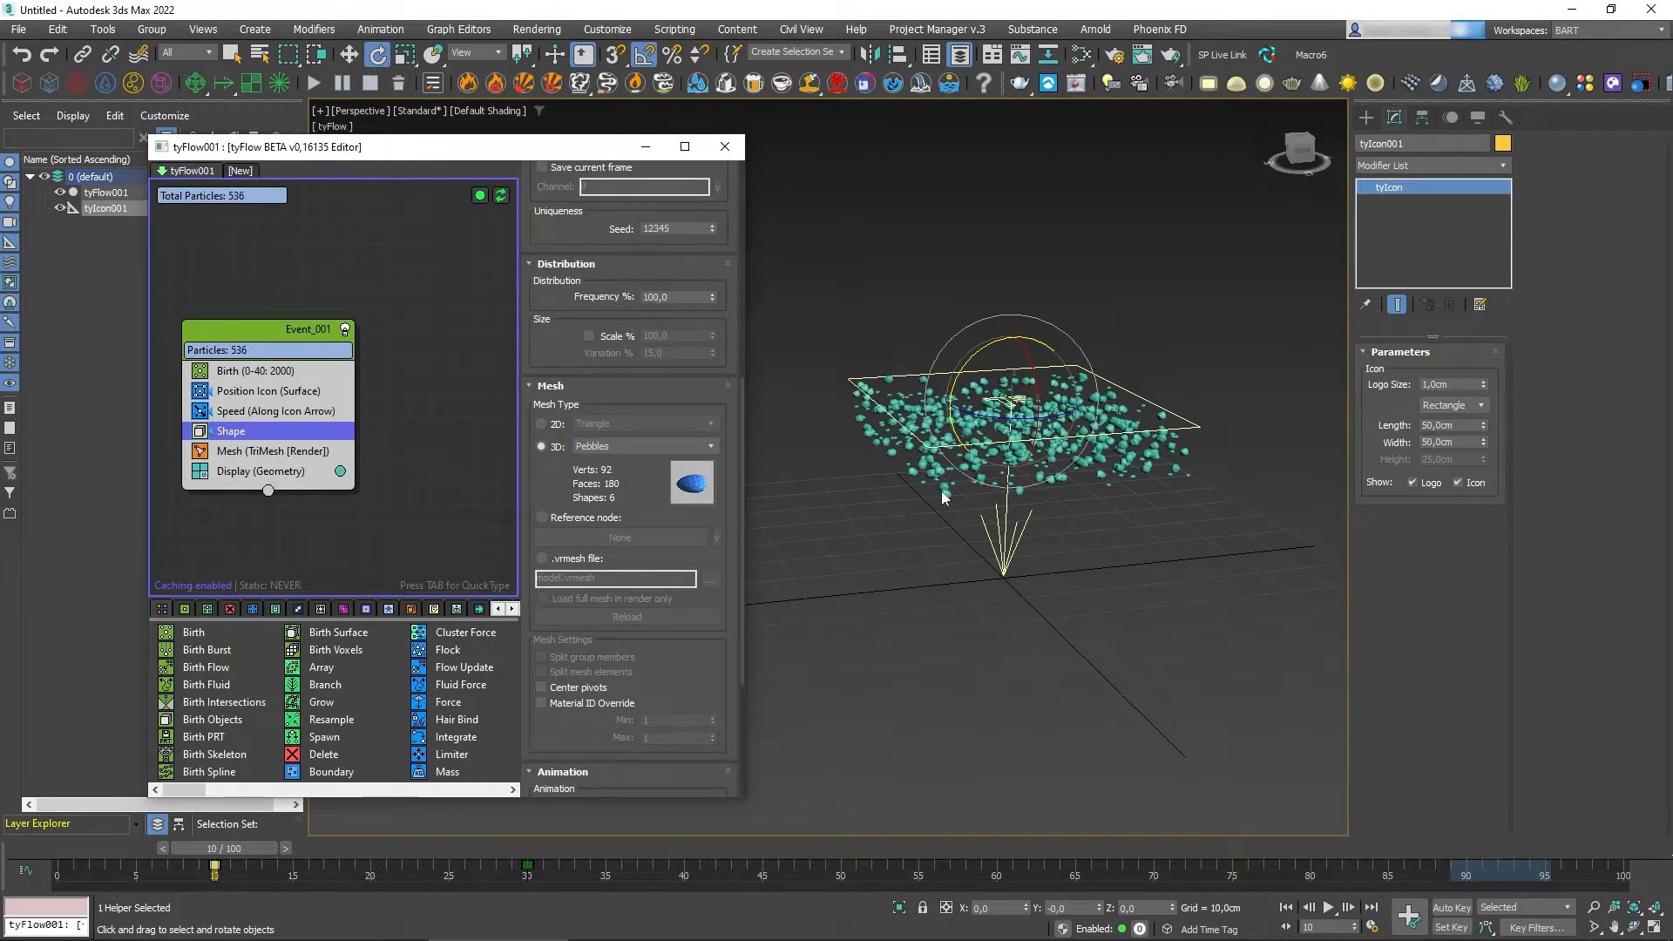
scroll(963, 471, "up", 8)
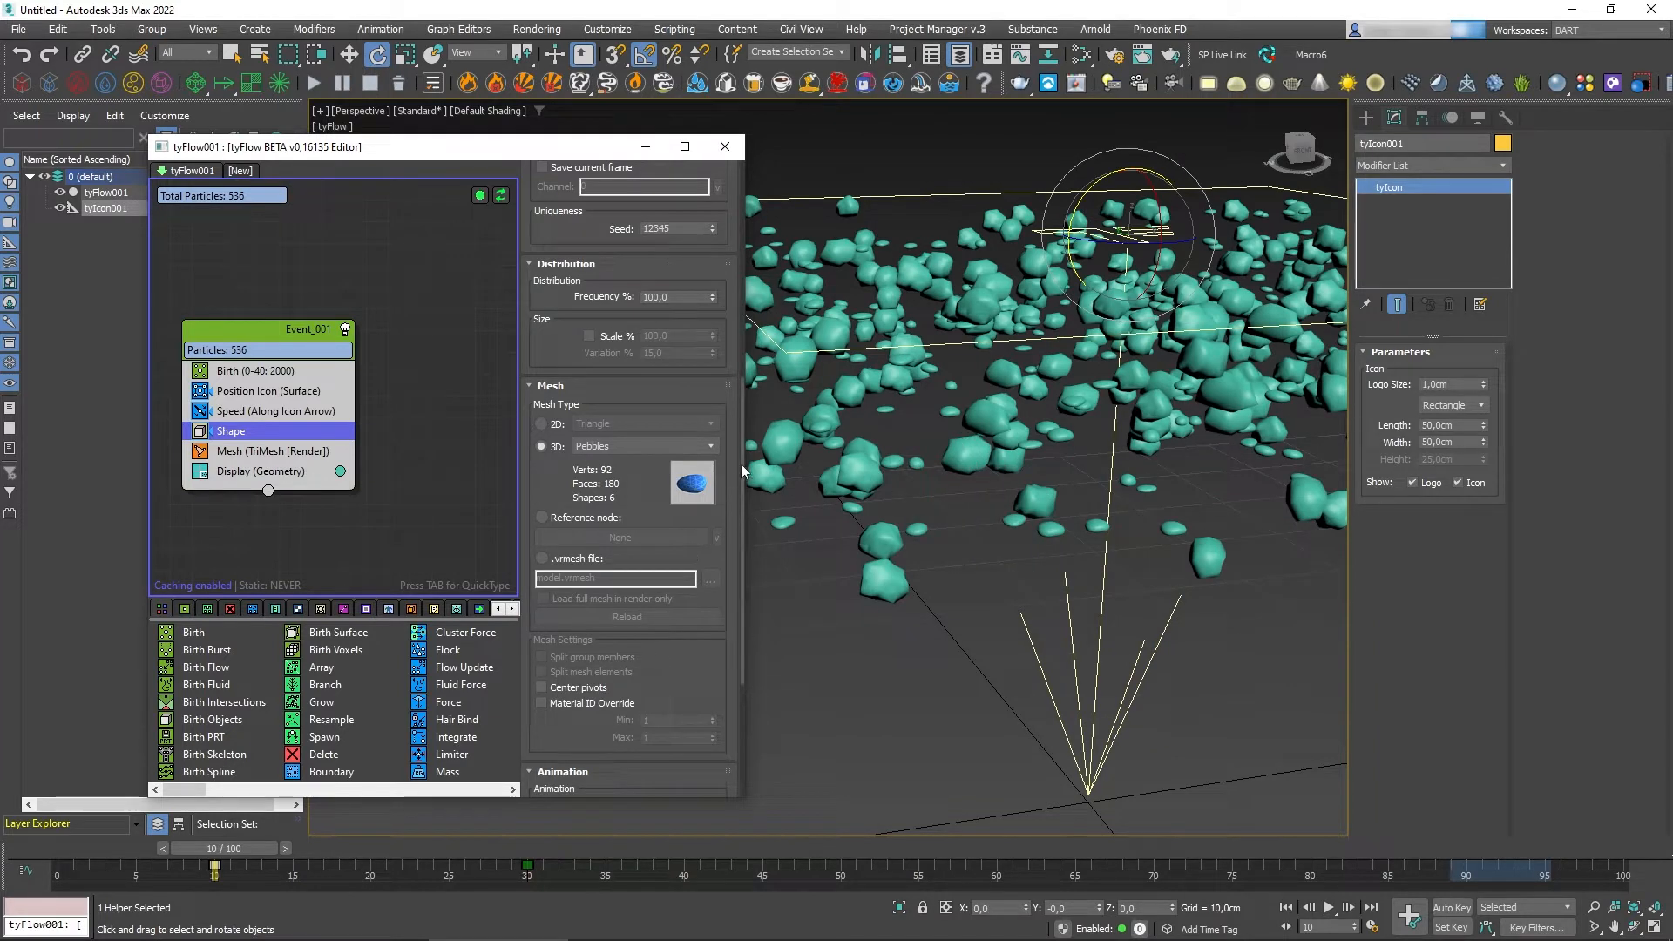
Enable scaling for the Pebbles shape and set its scale to 250%
left_click_drag(741, 463, 733, 412)
left_click(596, 449)
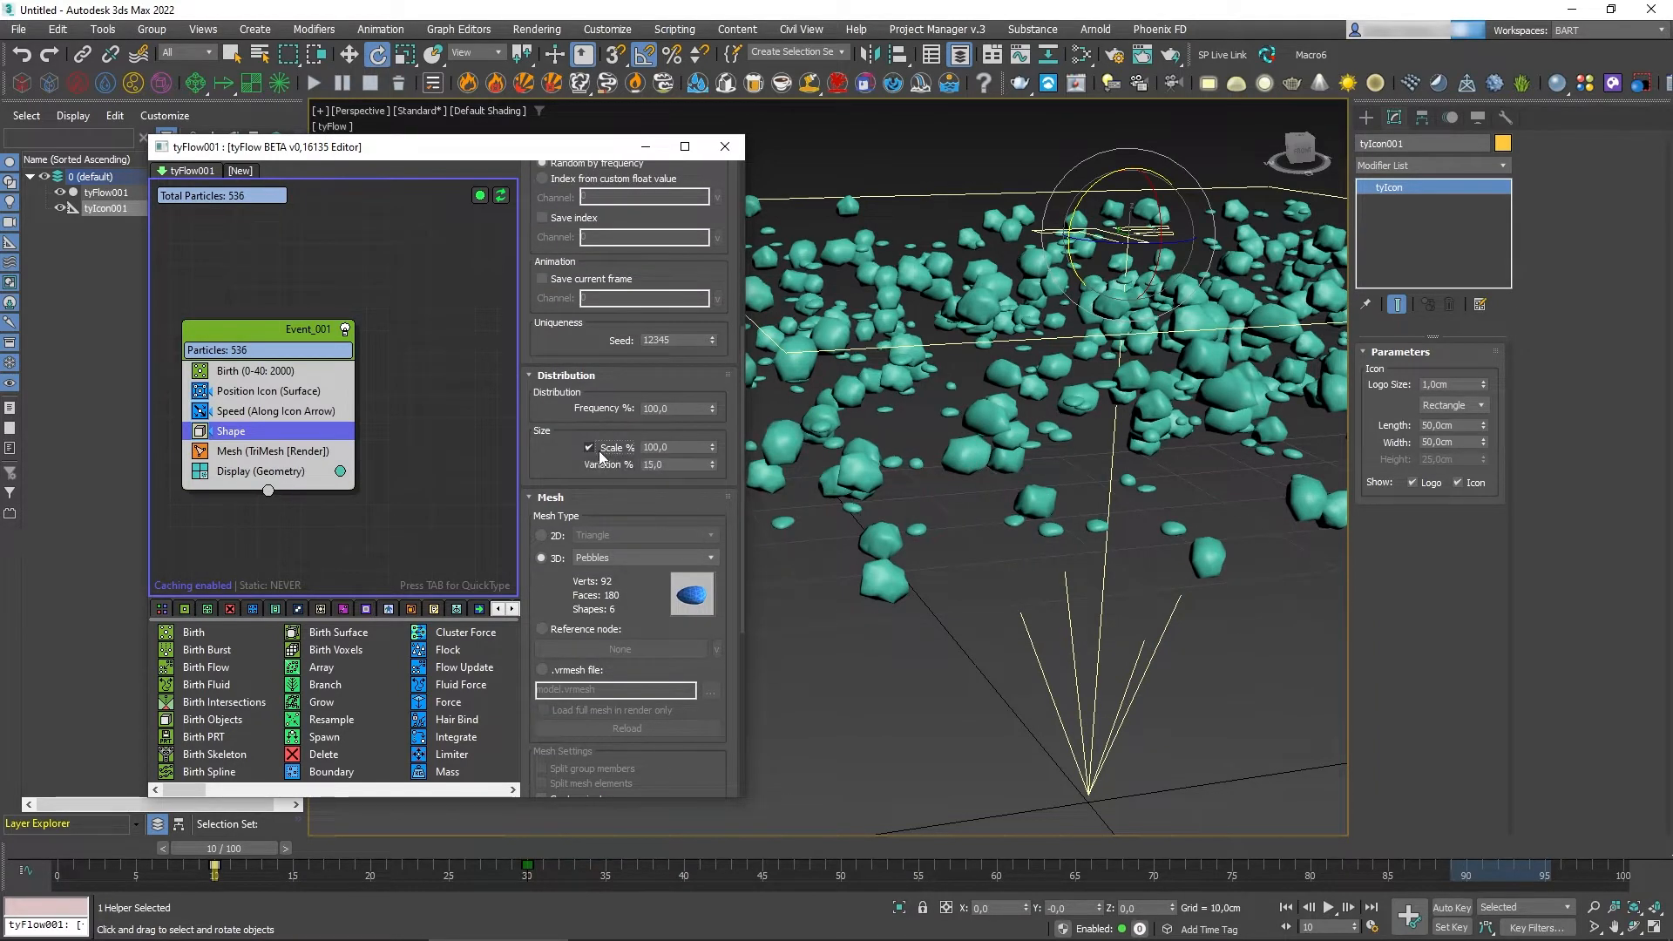
left_click(682, 448)
type("250")
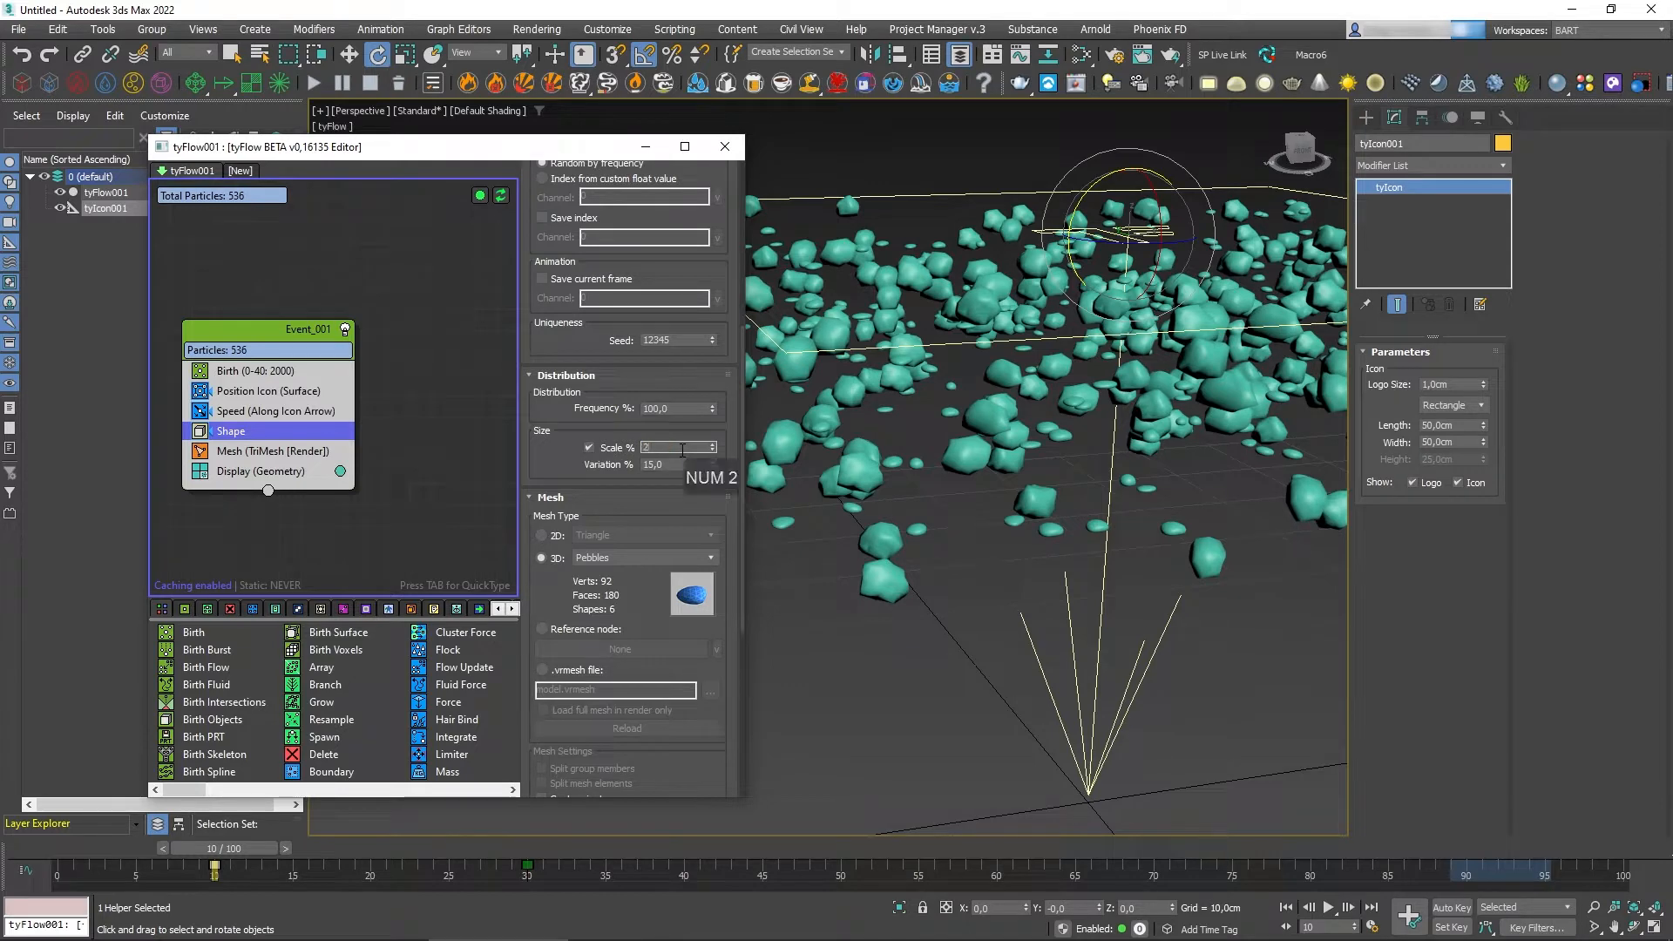
key("Return")
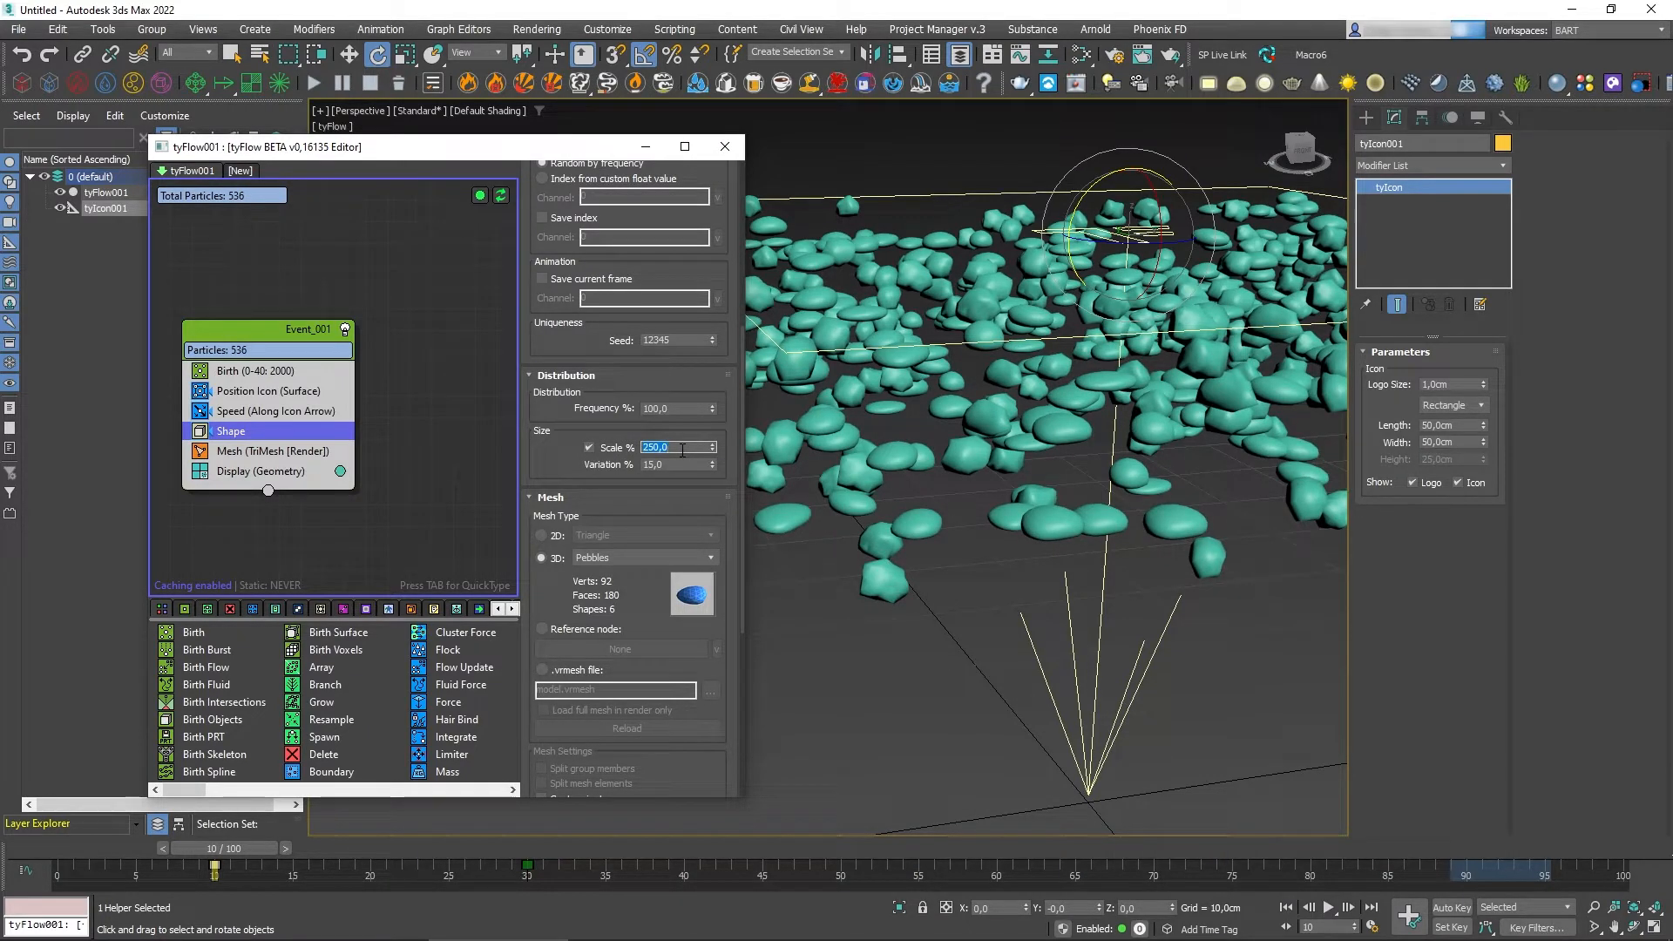
left_click_drag(742, 493, 738, 287)
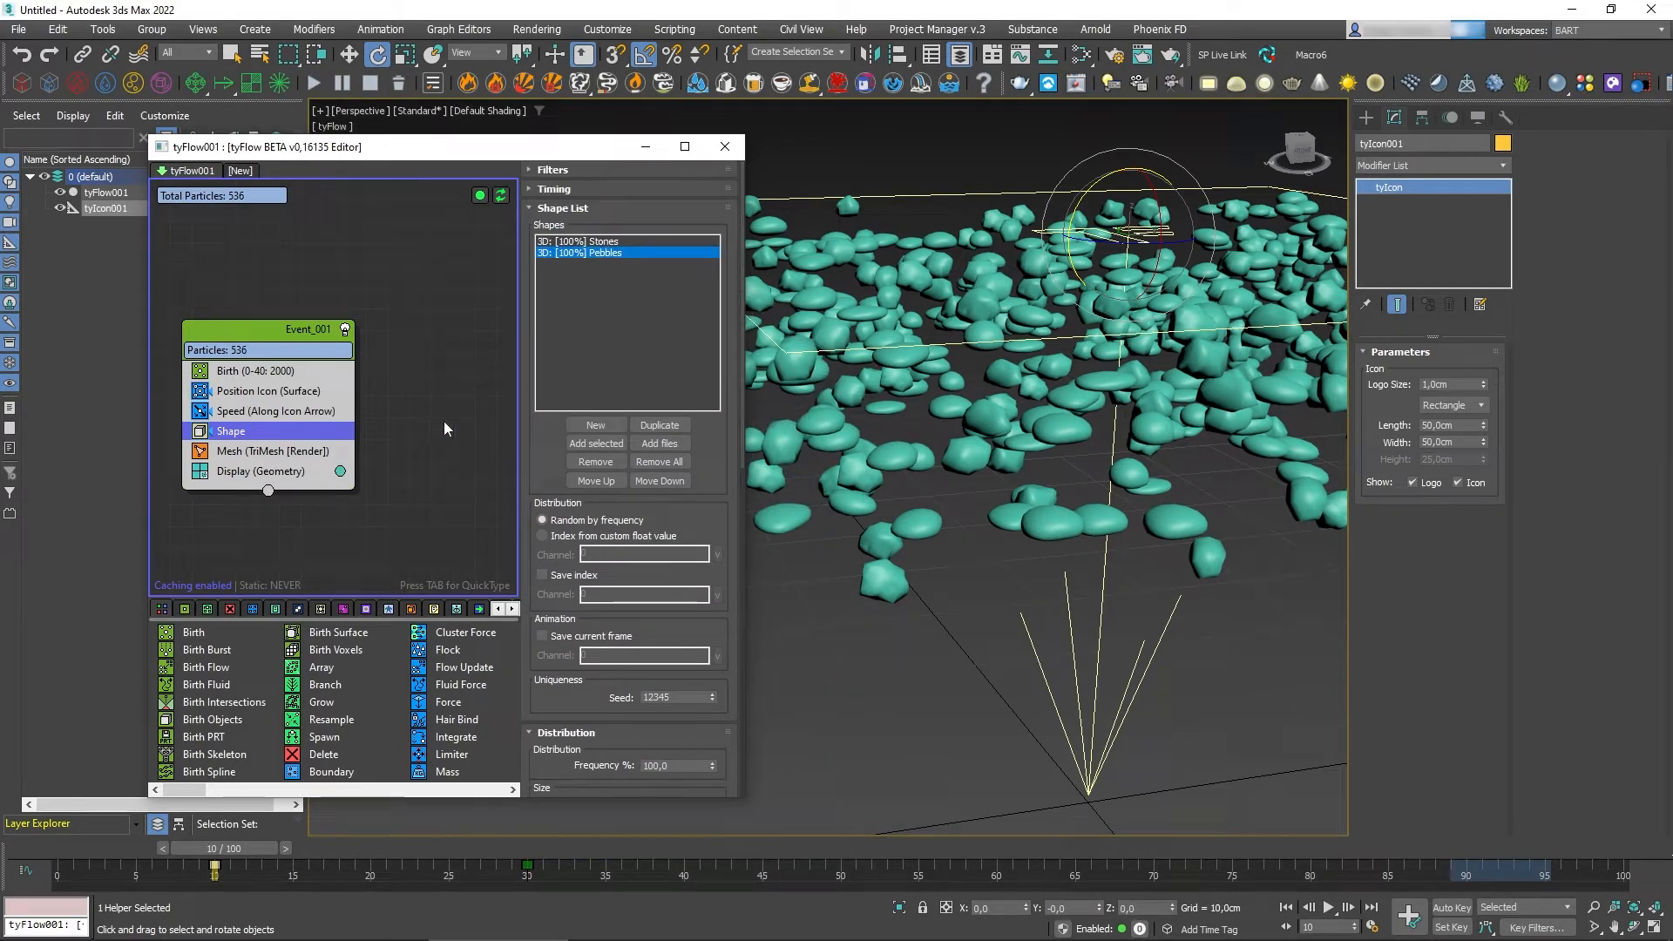
Add a Rotation operator with Random 3D orientation between Position Icon and Speed in Event_001
left_click(271, 392)
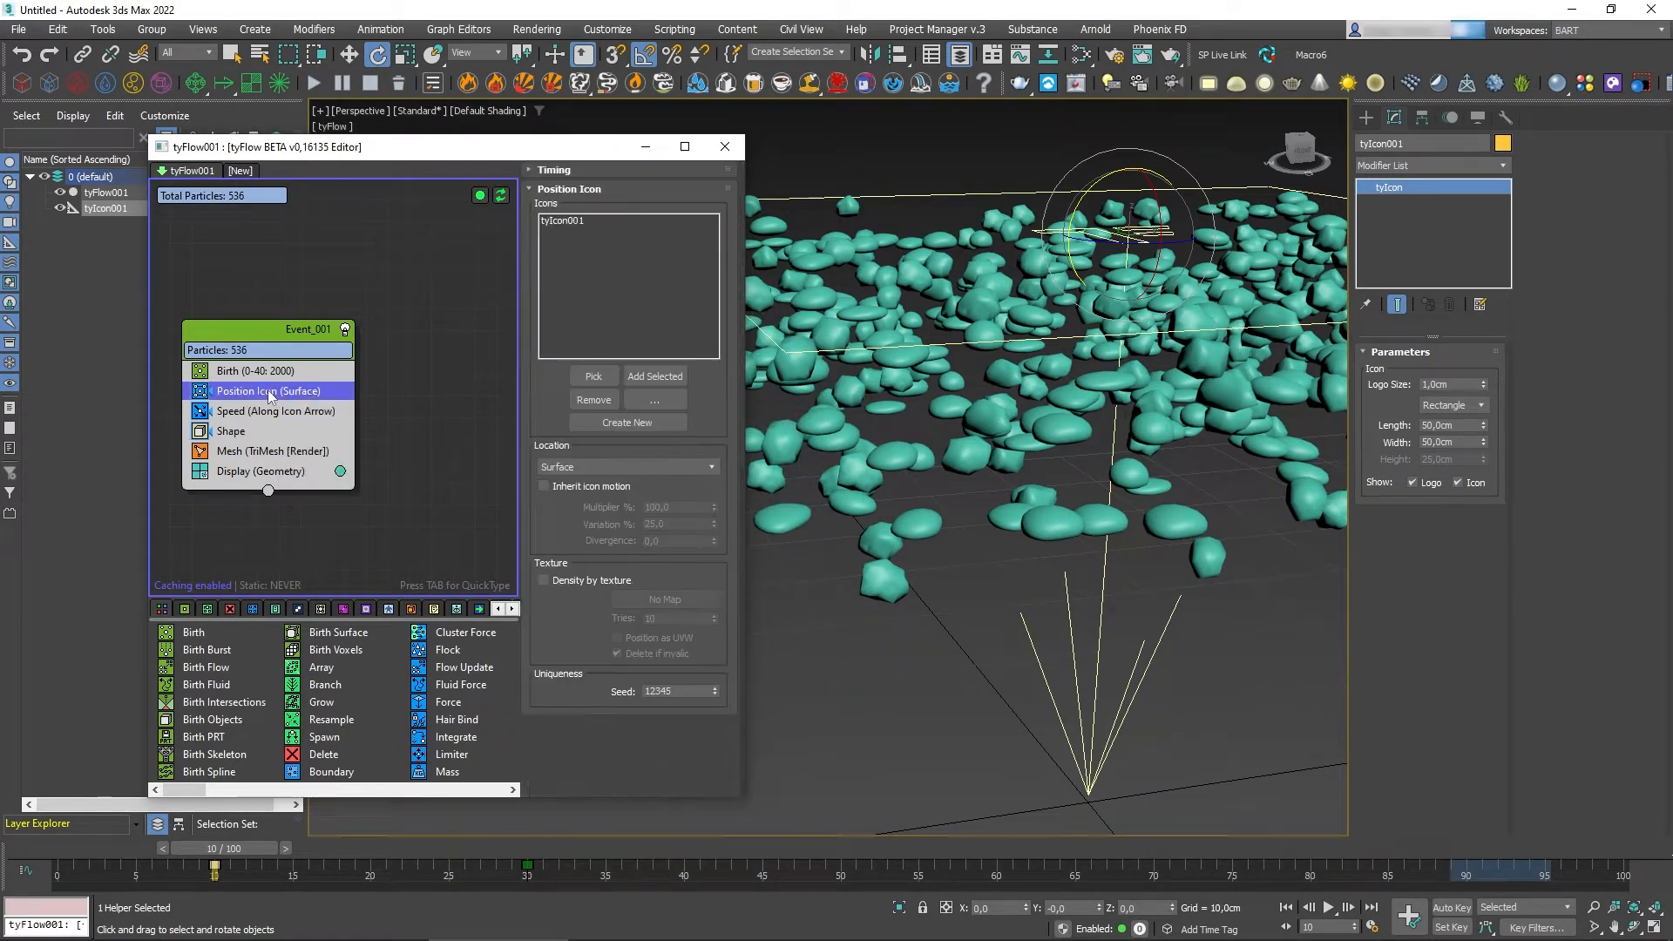
key("Tab")
type("rot")
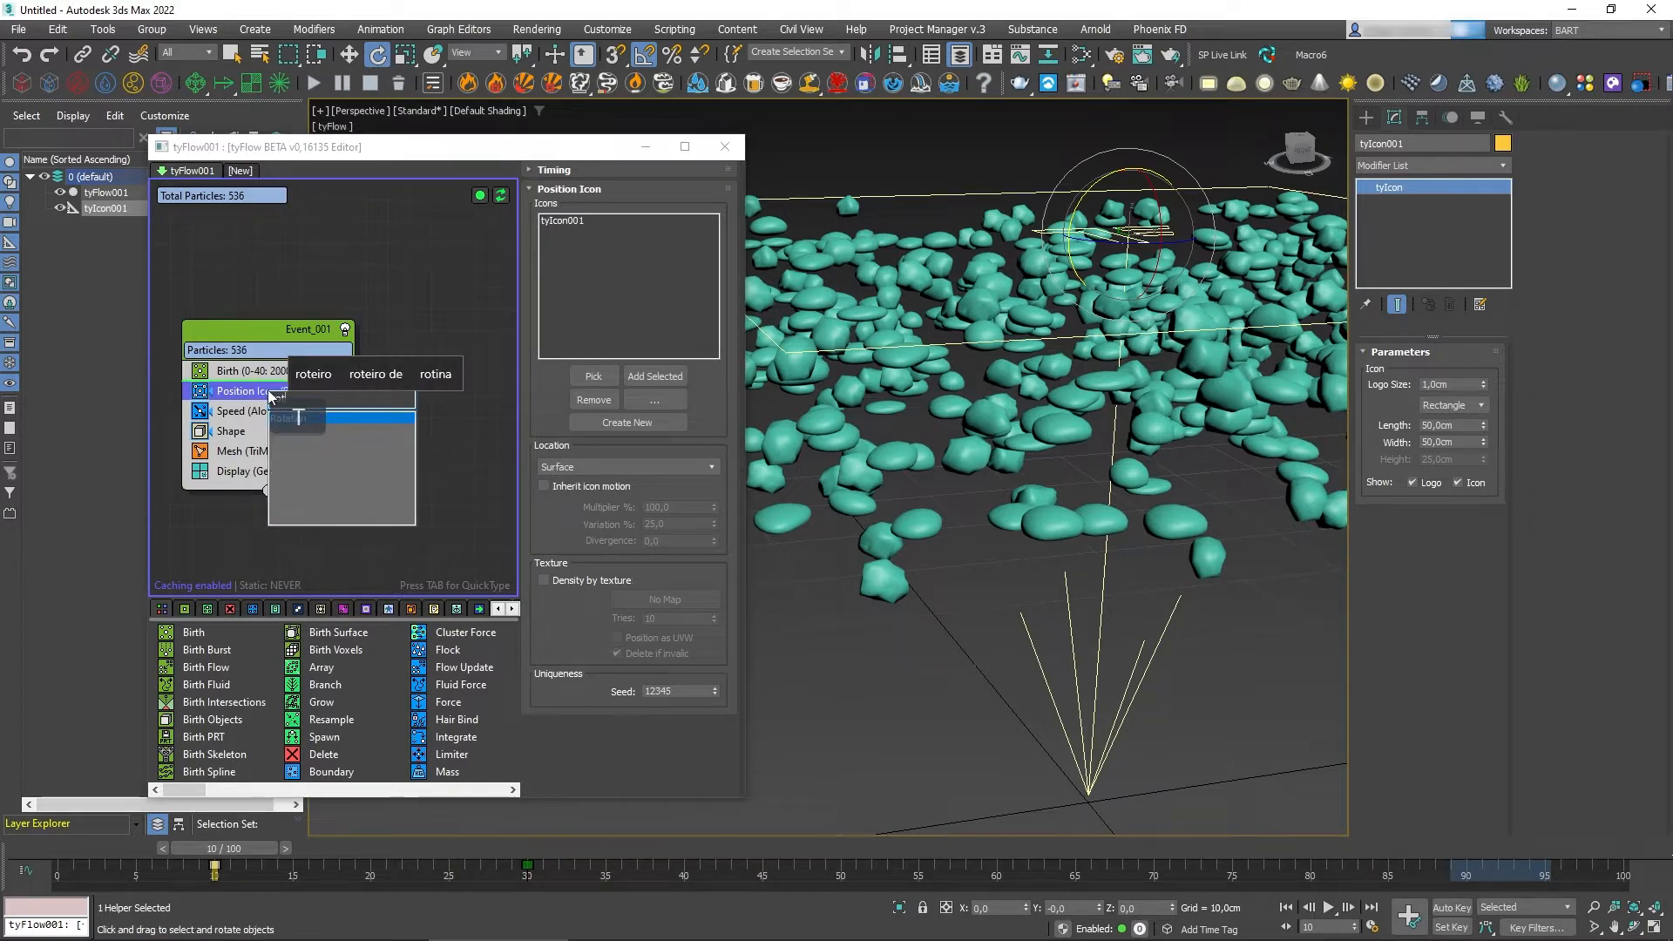
key("Return")
left_click_drag(271, 396, 271, 424)
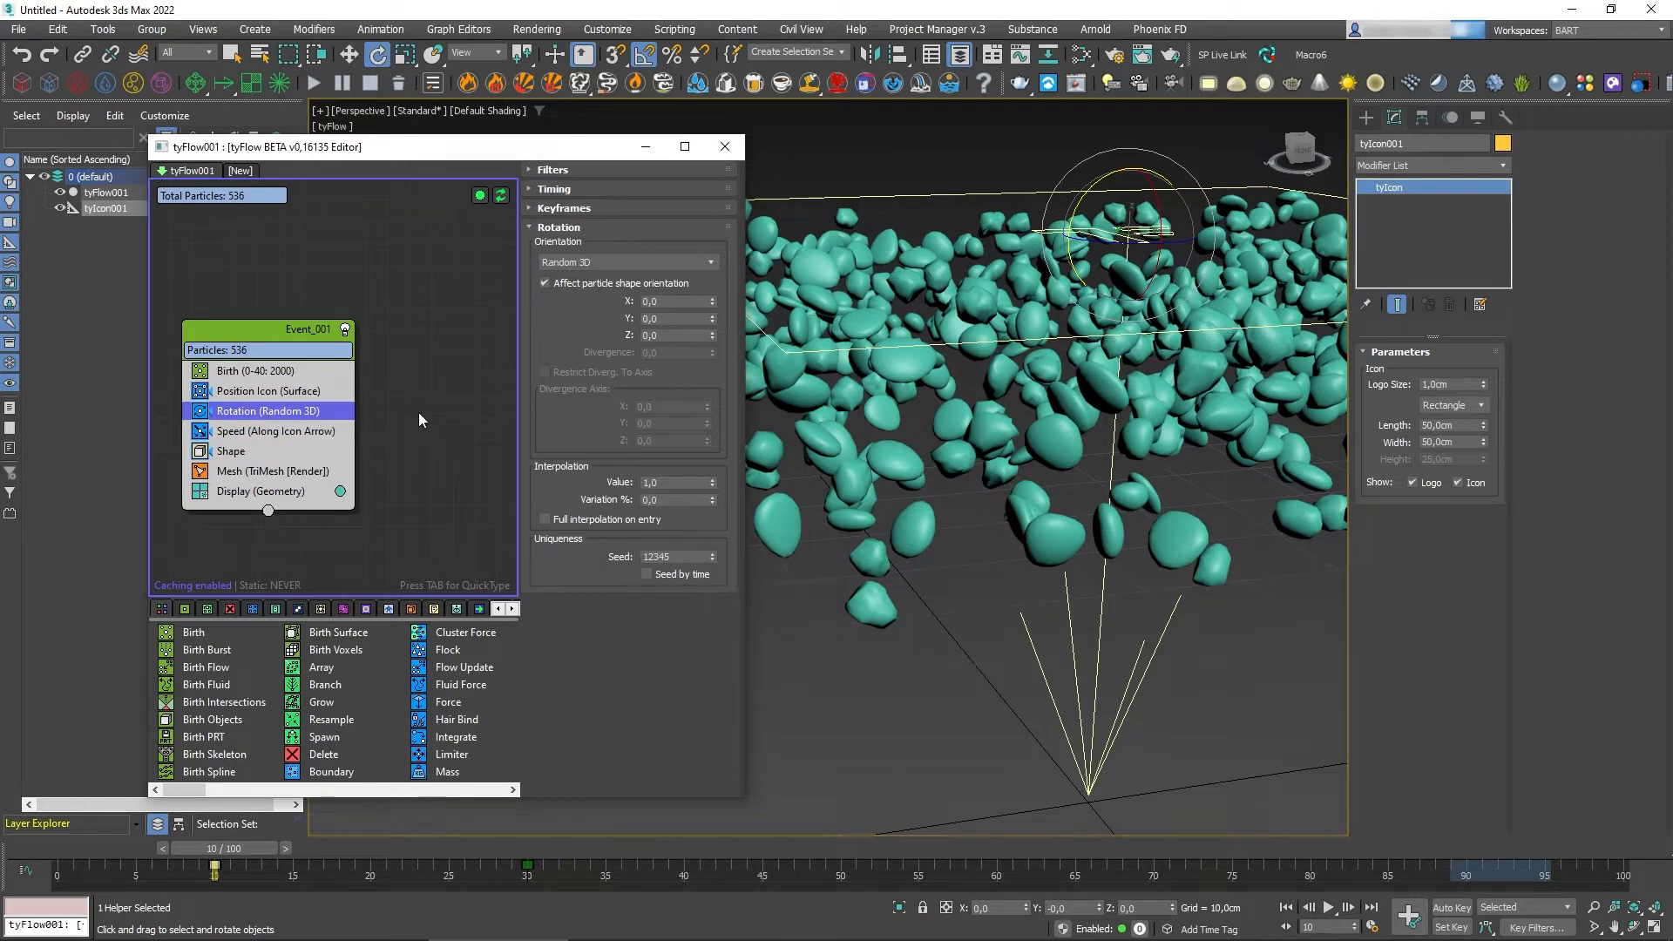
Return the timeline to frame 0 and add a PhysX Shape operator between Shape and Mesh in Event_001
scroll(1025, 462, "down", 5)
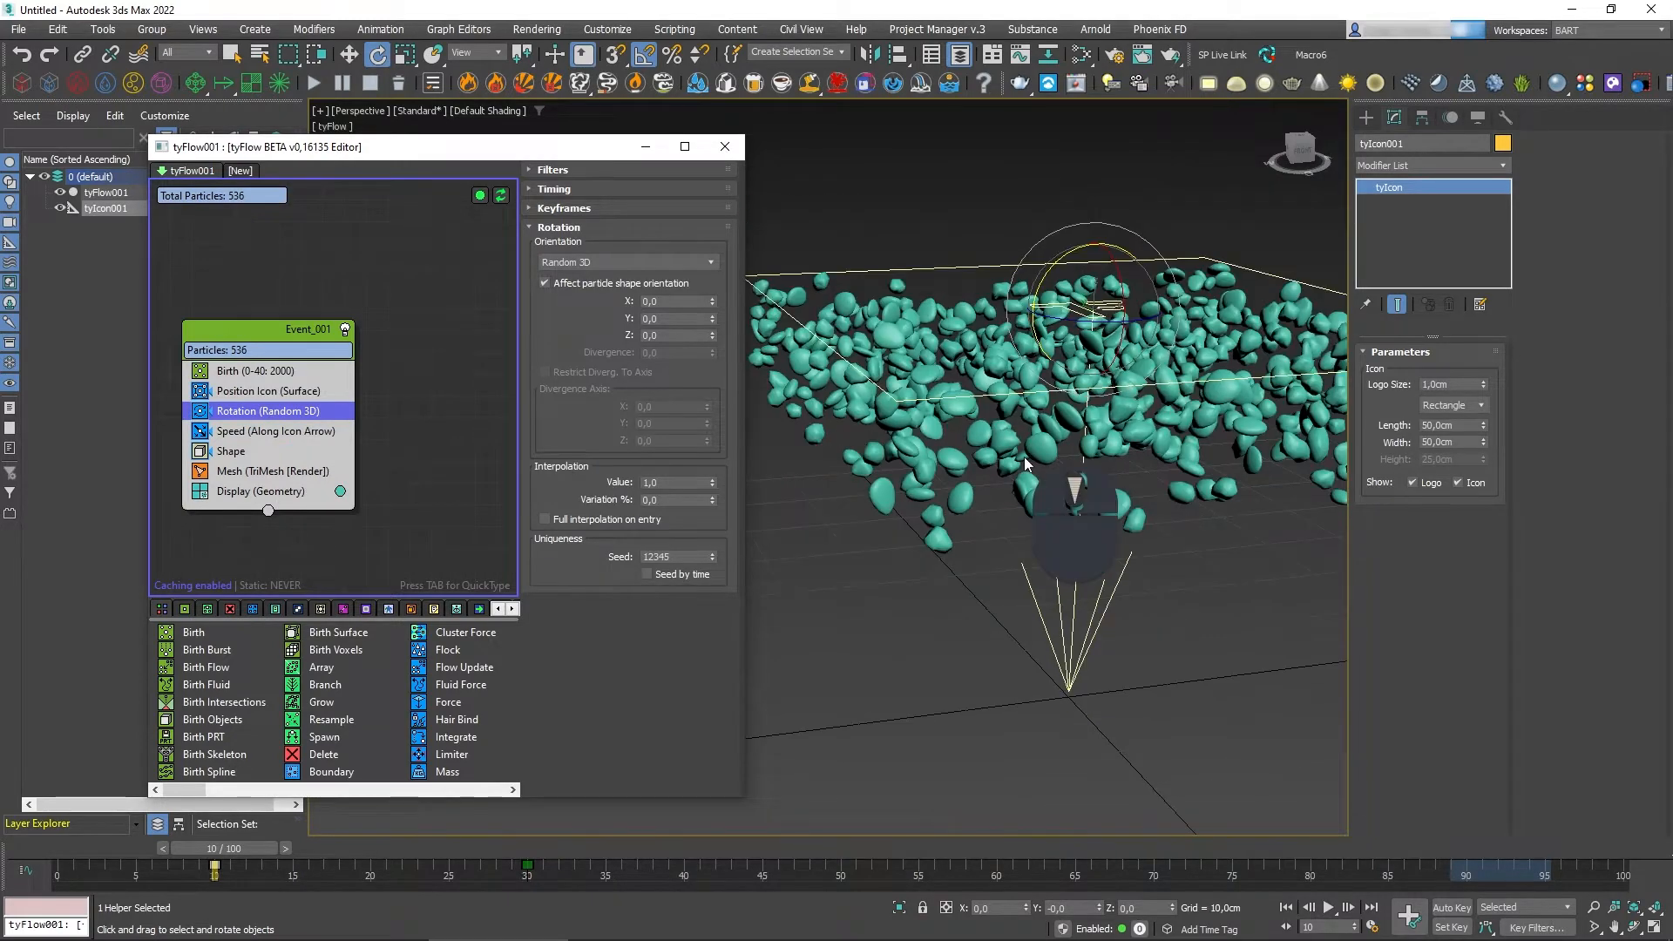
middle_click_drag(1068, 515, 1002, 547)
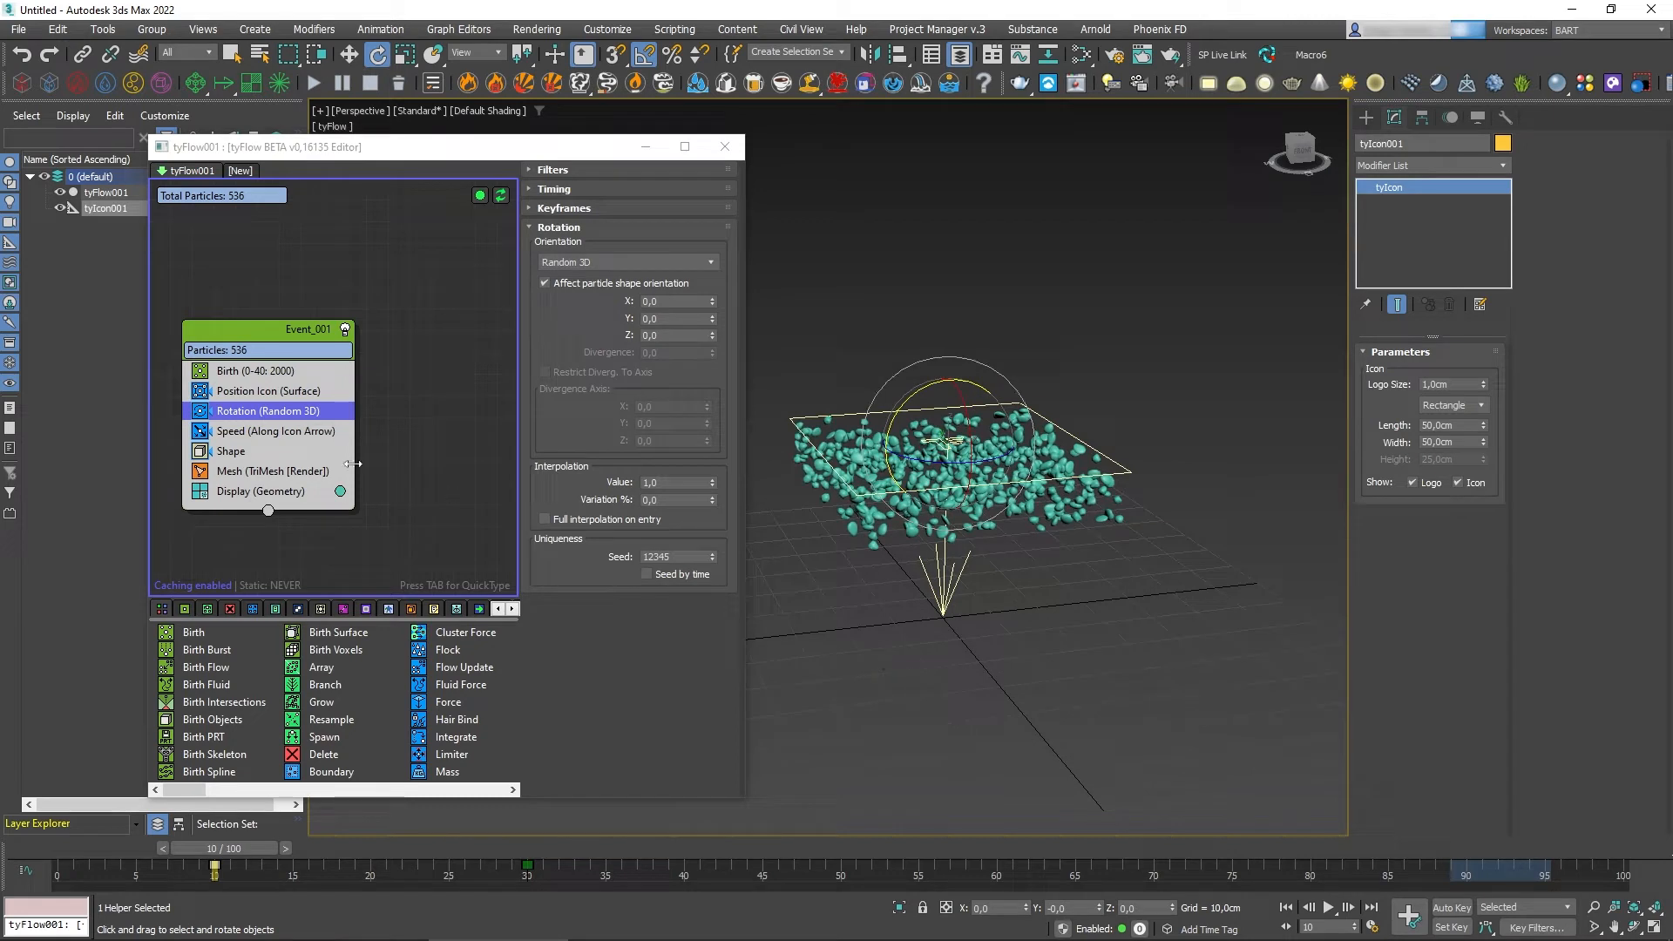
left_click(257, 471)
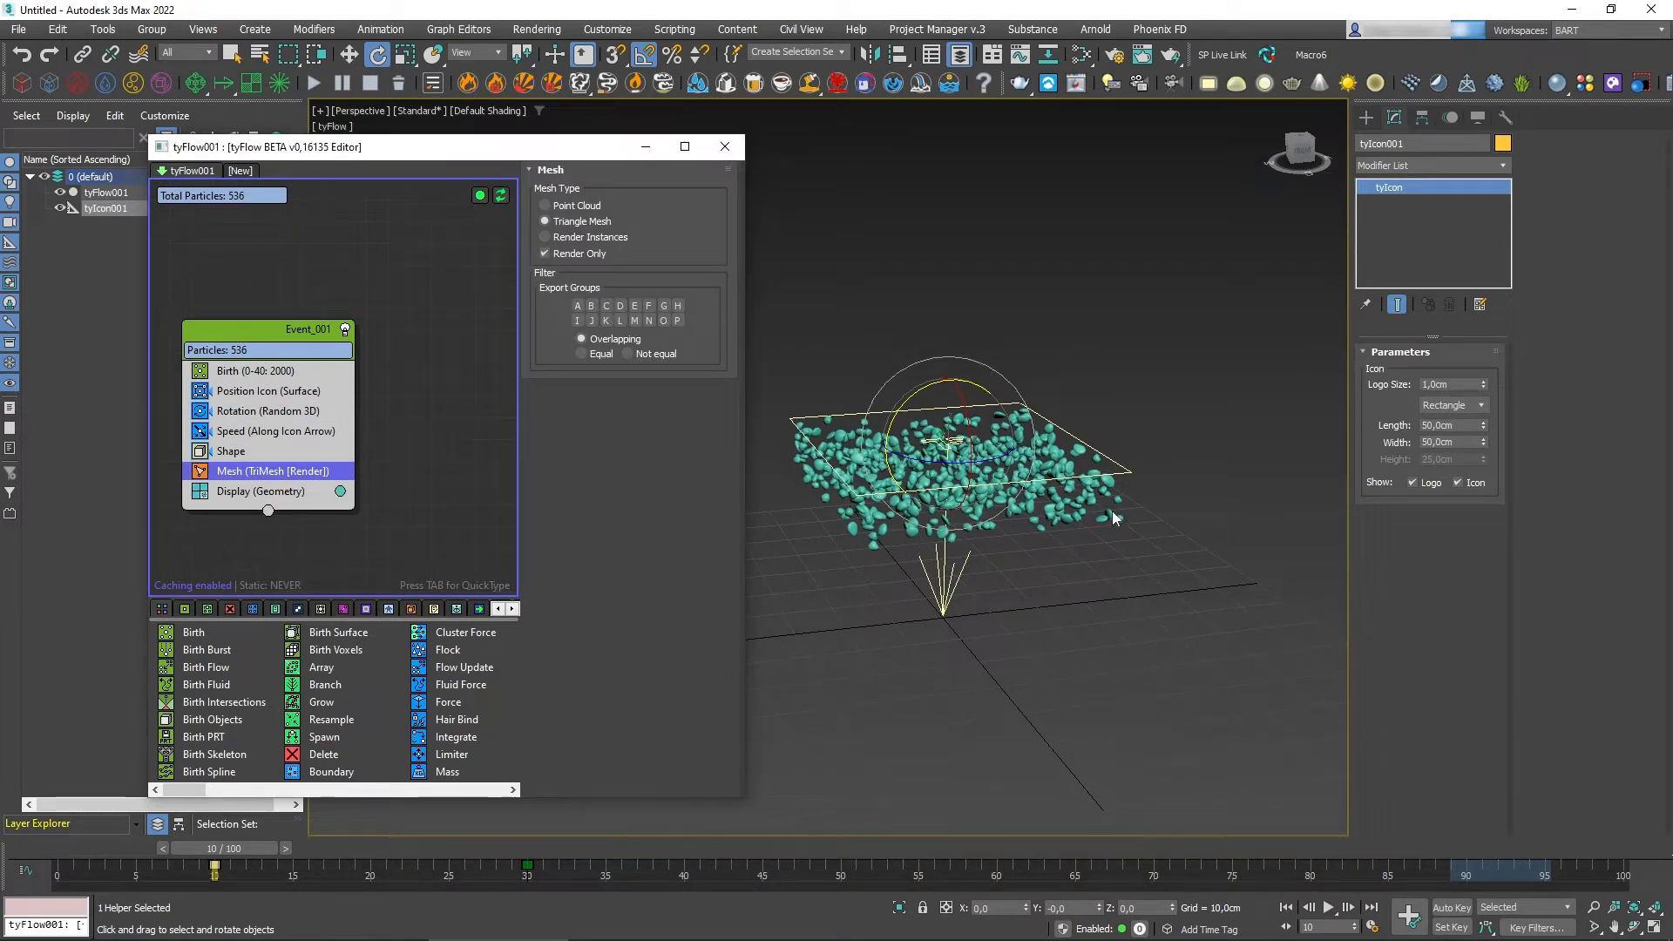
left_click(428, 447)
left_click_drag(244, 848, 52, 844)
key("e")
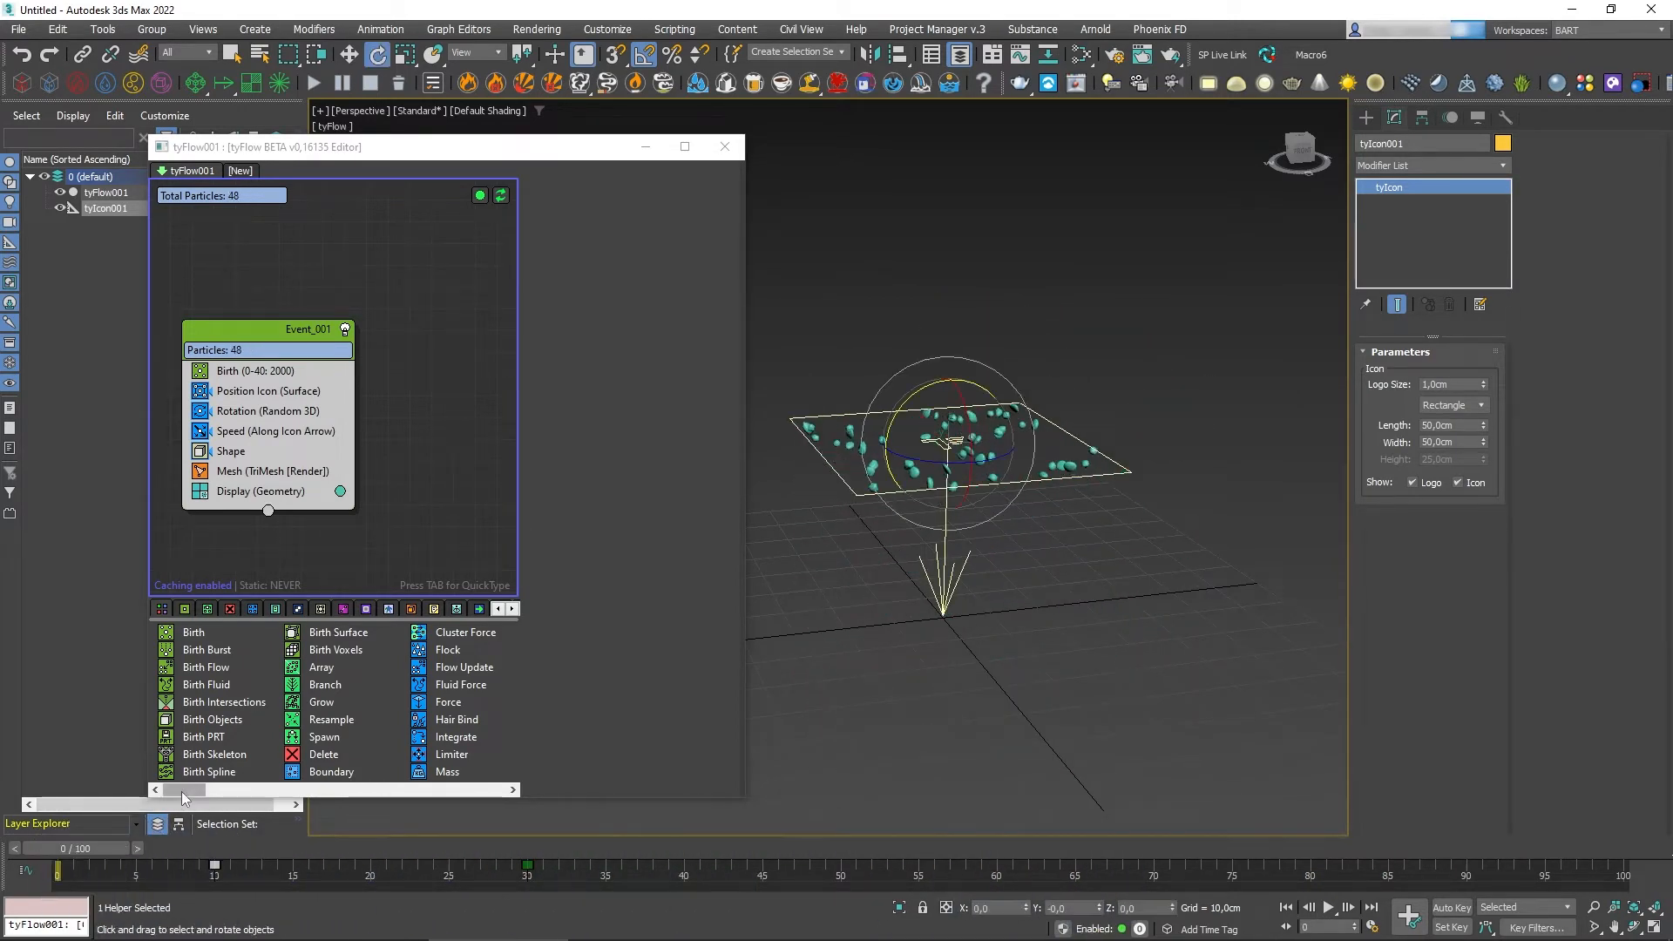
left_click_drag(188, 790, 264, 459)
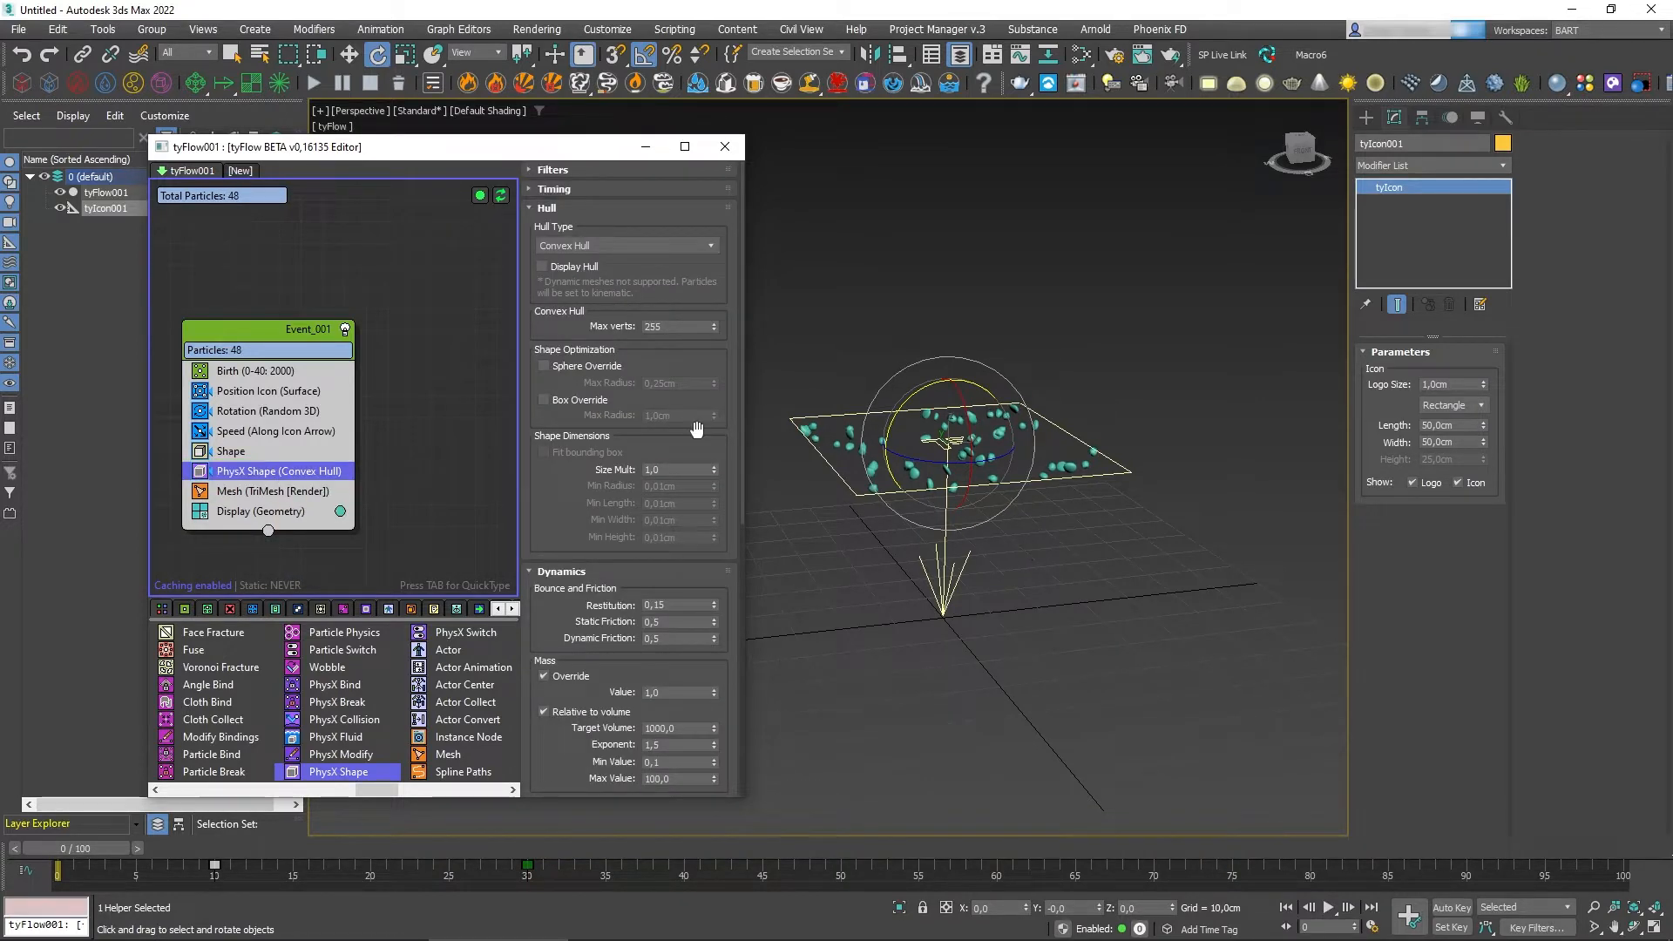
Enable the PhysX Ground Collider on tyFlow001 and preview the simulation up to frame 35
left_click(104, 193)
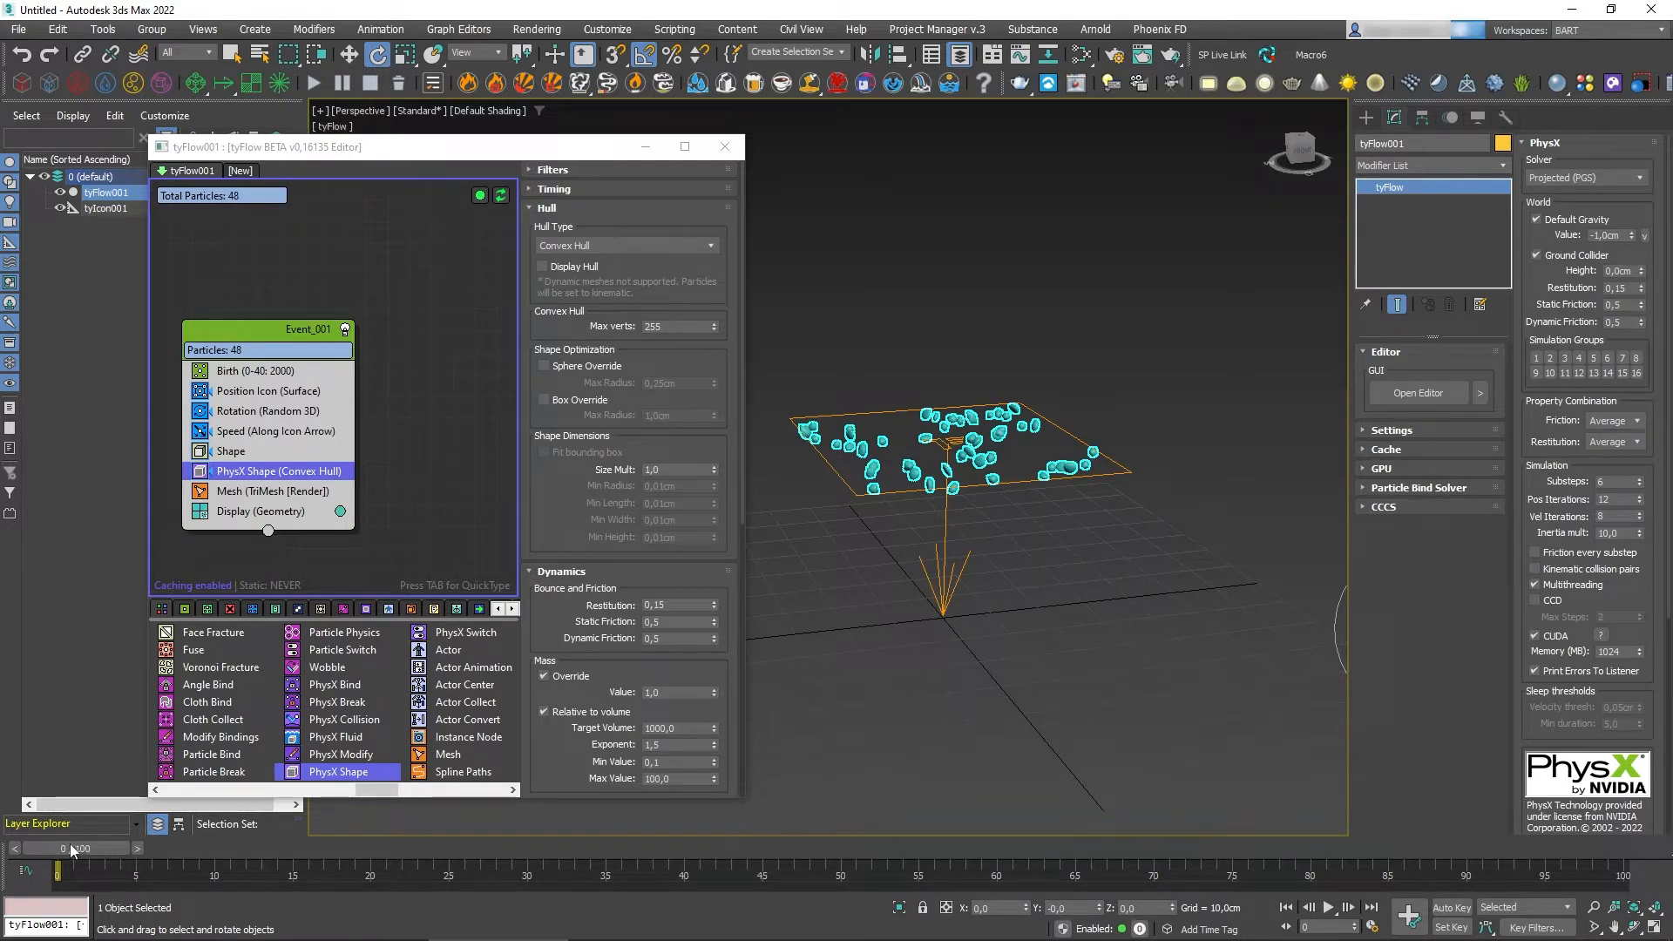
left_click_drag(70, 844, 262, 848)
left_click_drag(327, 852, 608, 848)
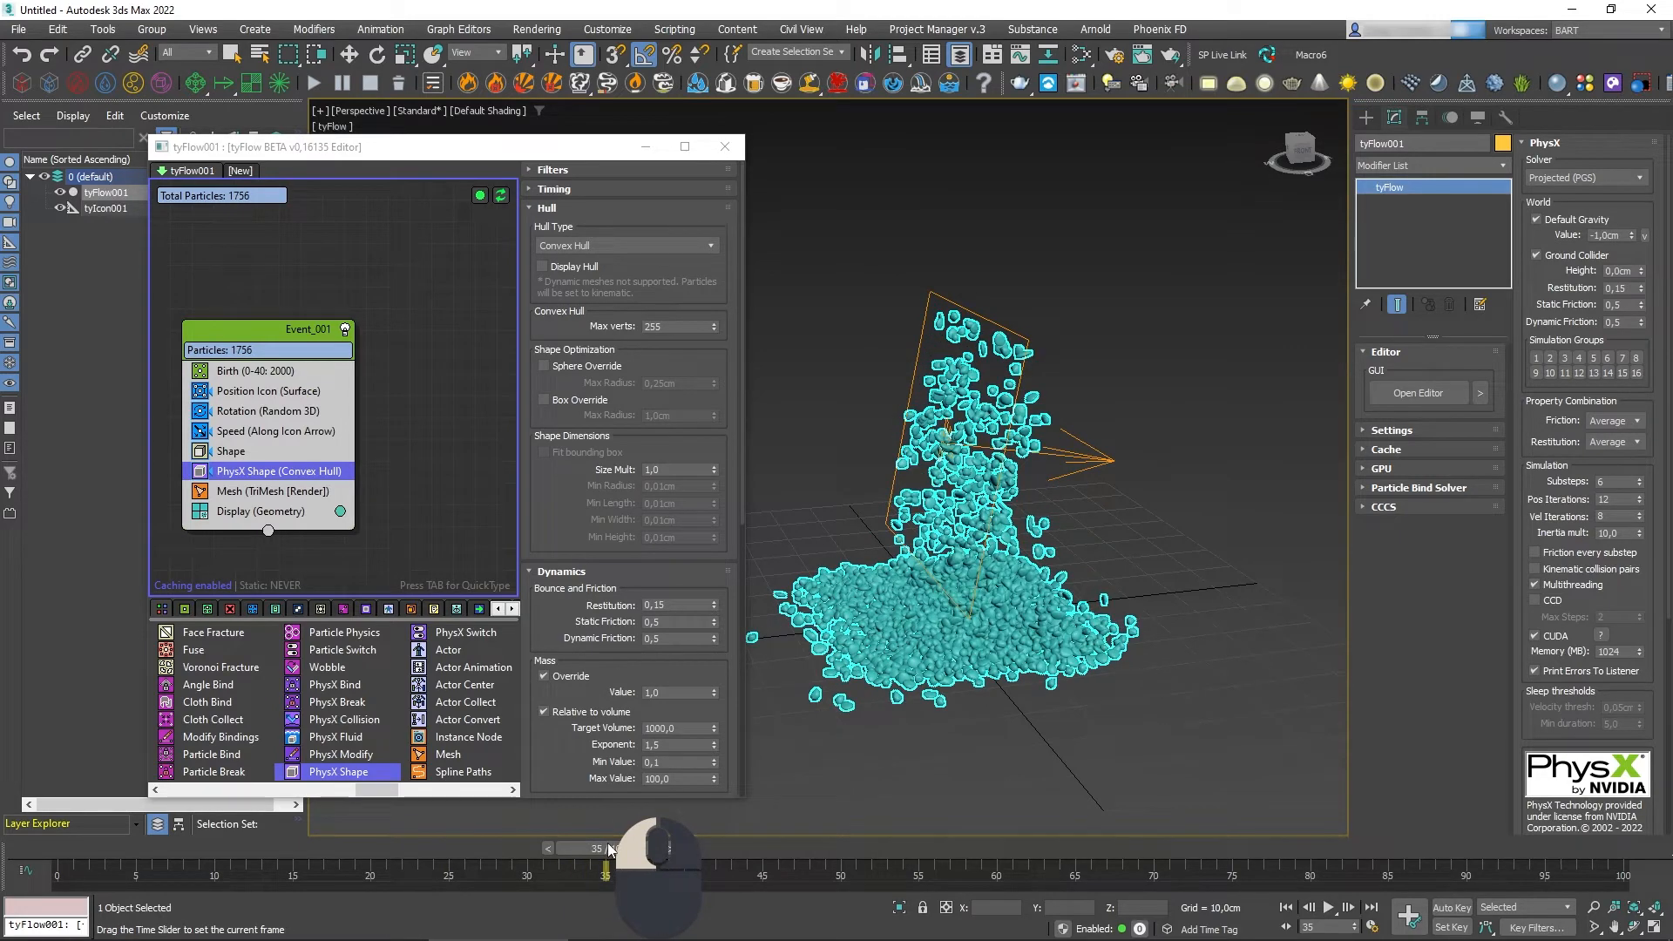
key("e")
Try Speed magnitudes of 5 cm and 10 cm, settle on 5 cm, and preview the simulation up to frame 43
left_click(277, 433)
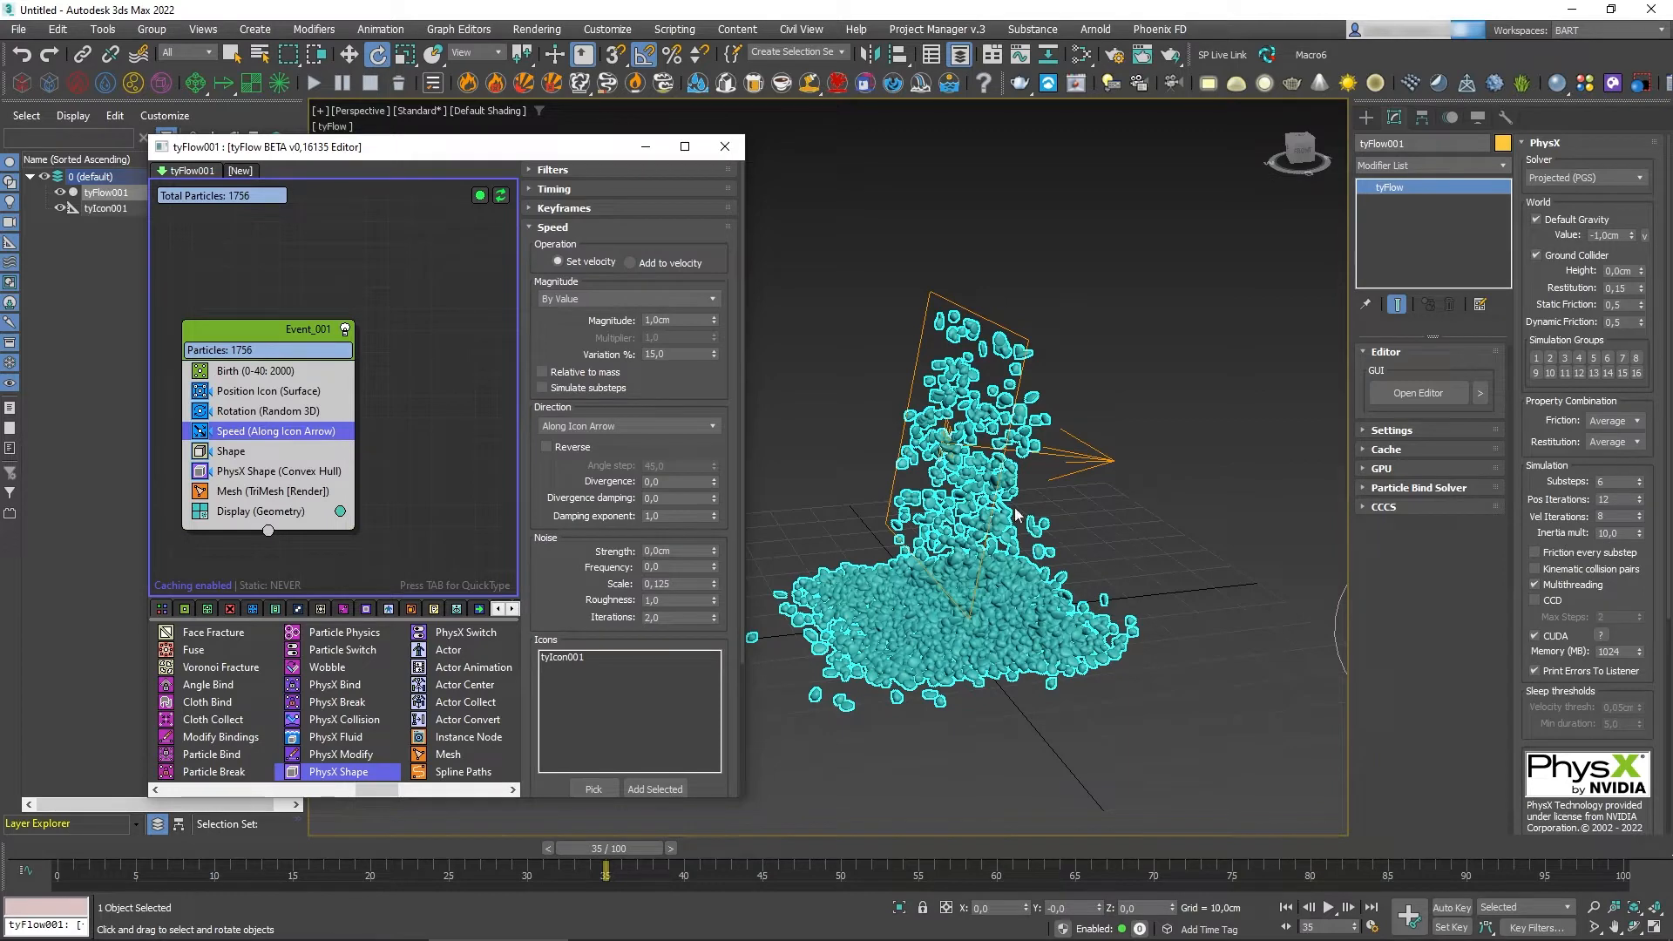
double_click(660, 320)
type("5")
key("Return")
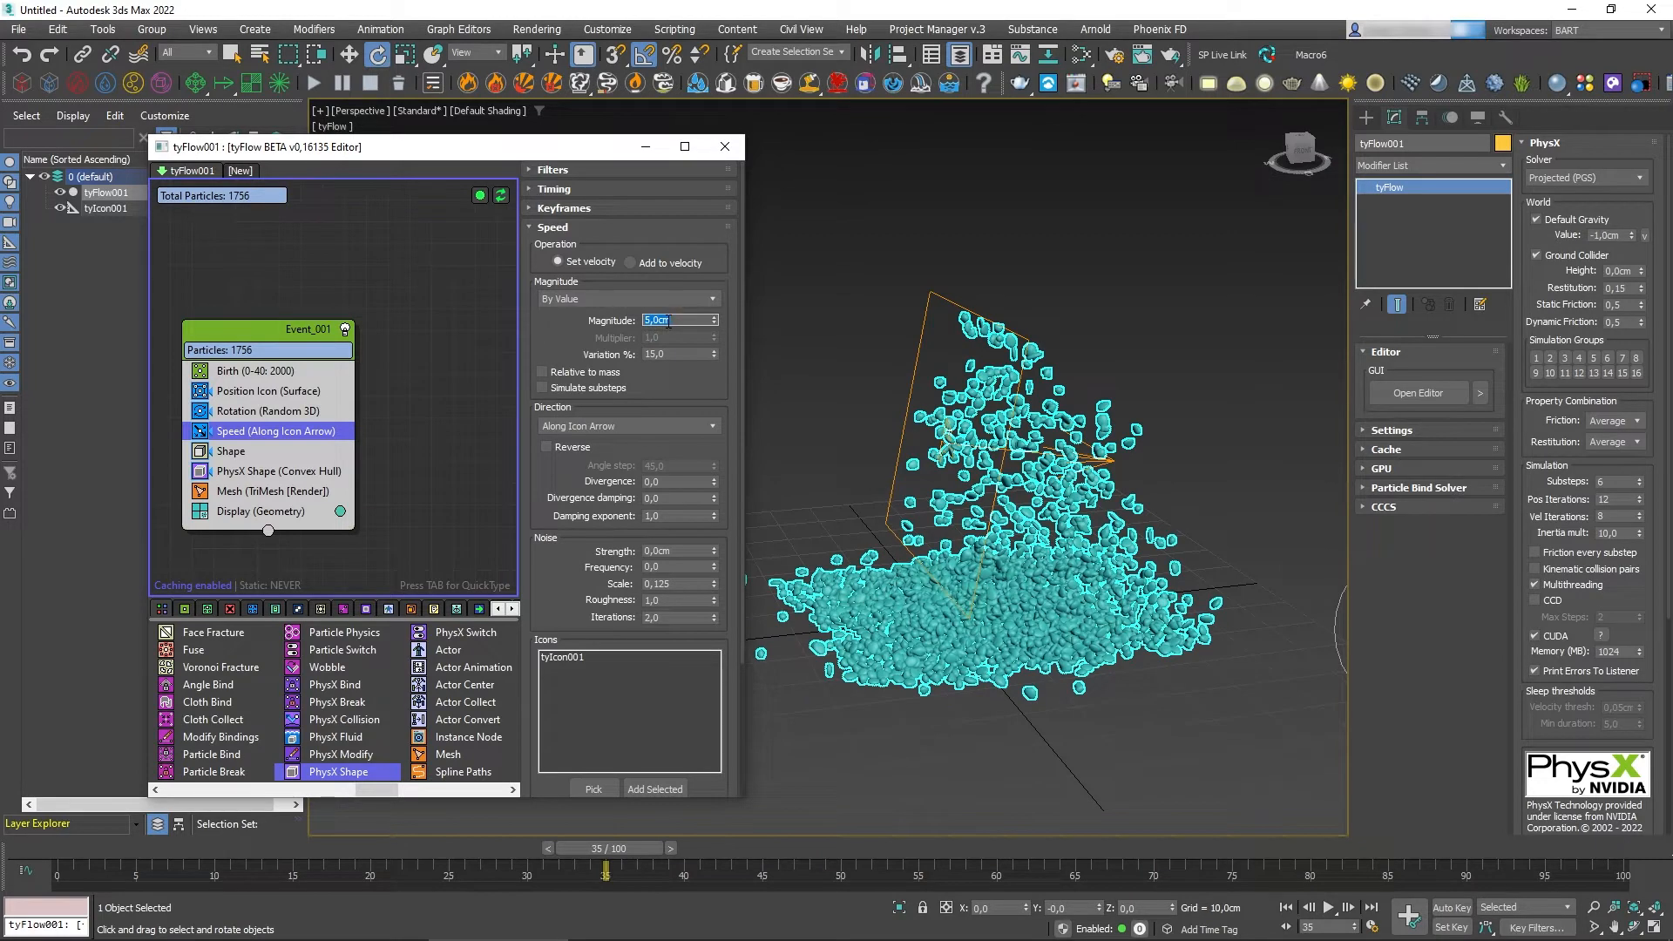
type("10")
key("Return")
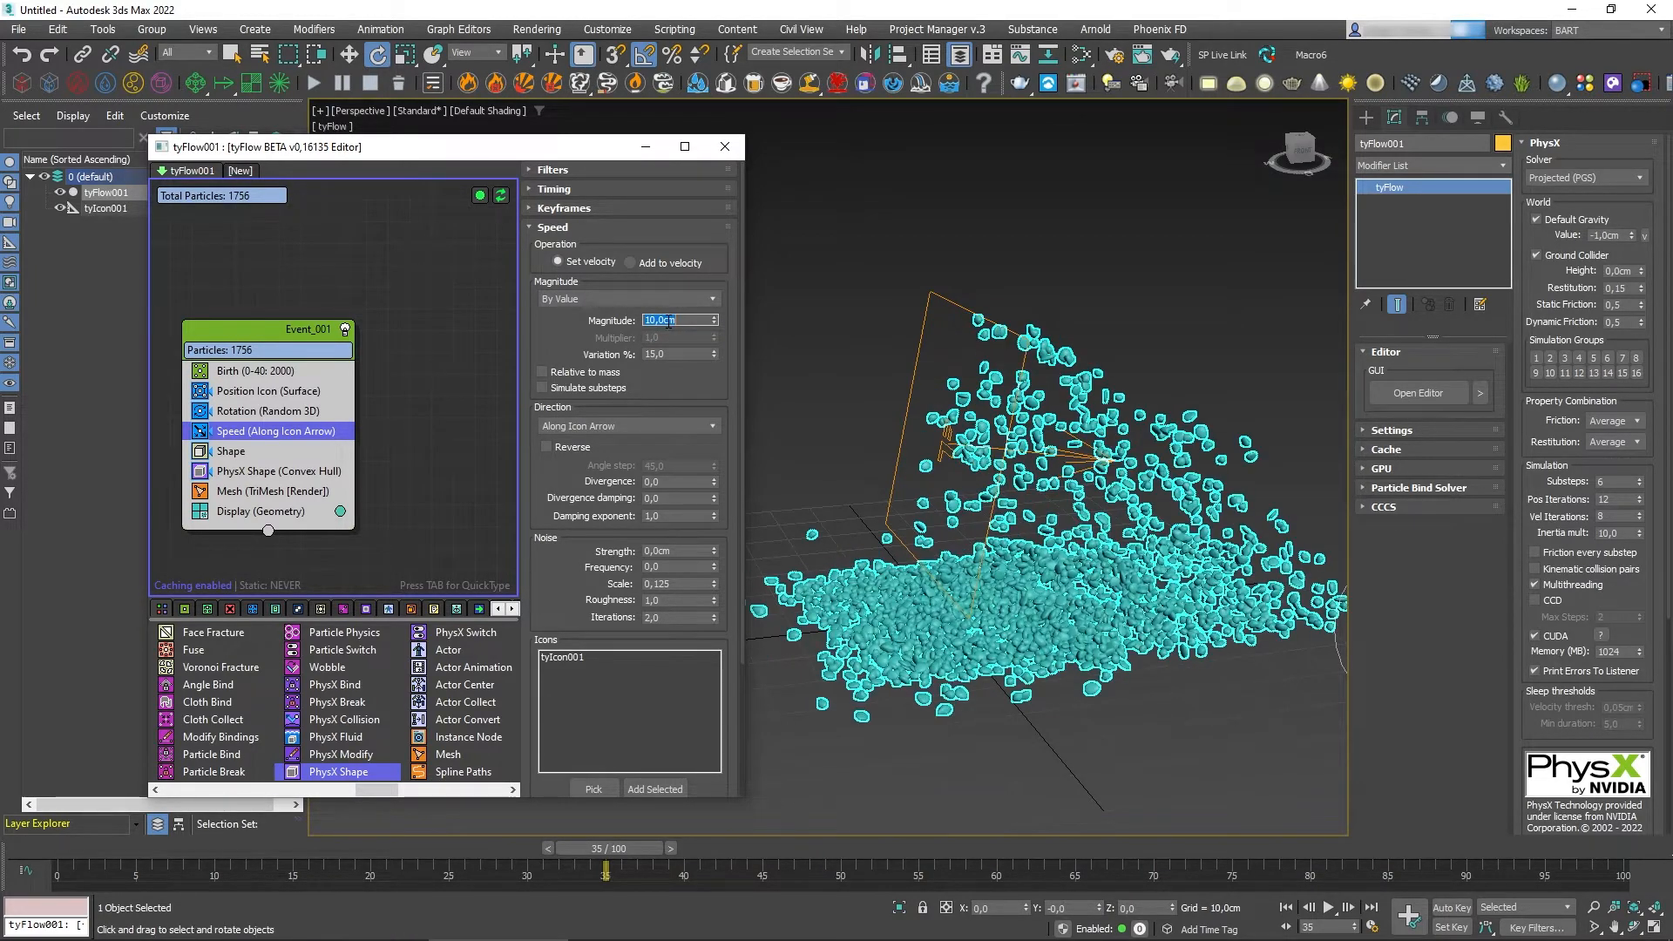
type("5")
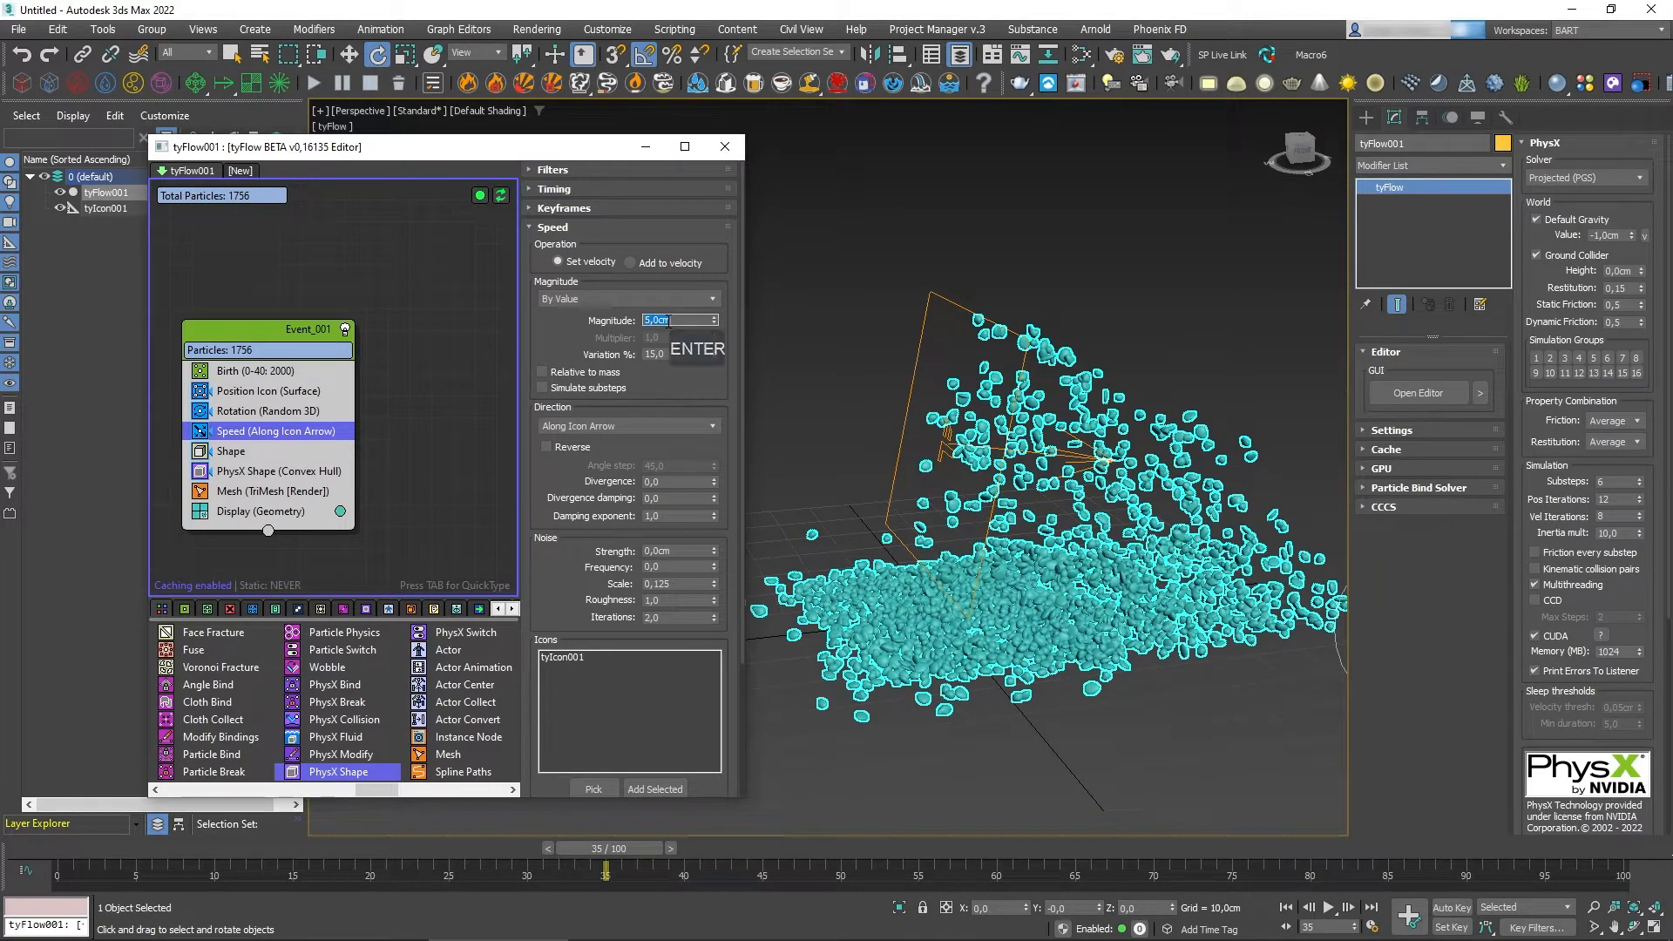
key("Return")
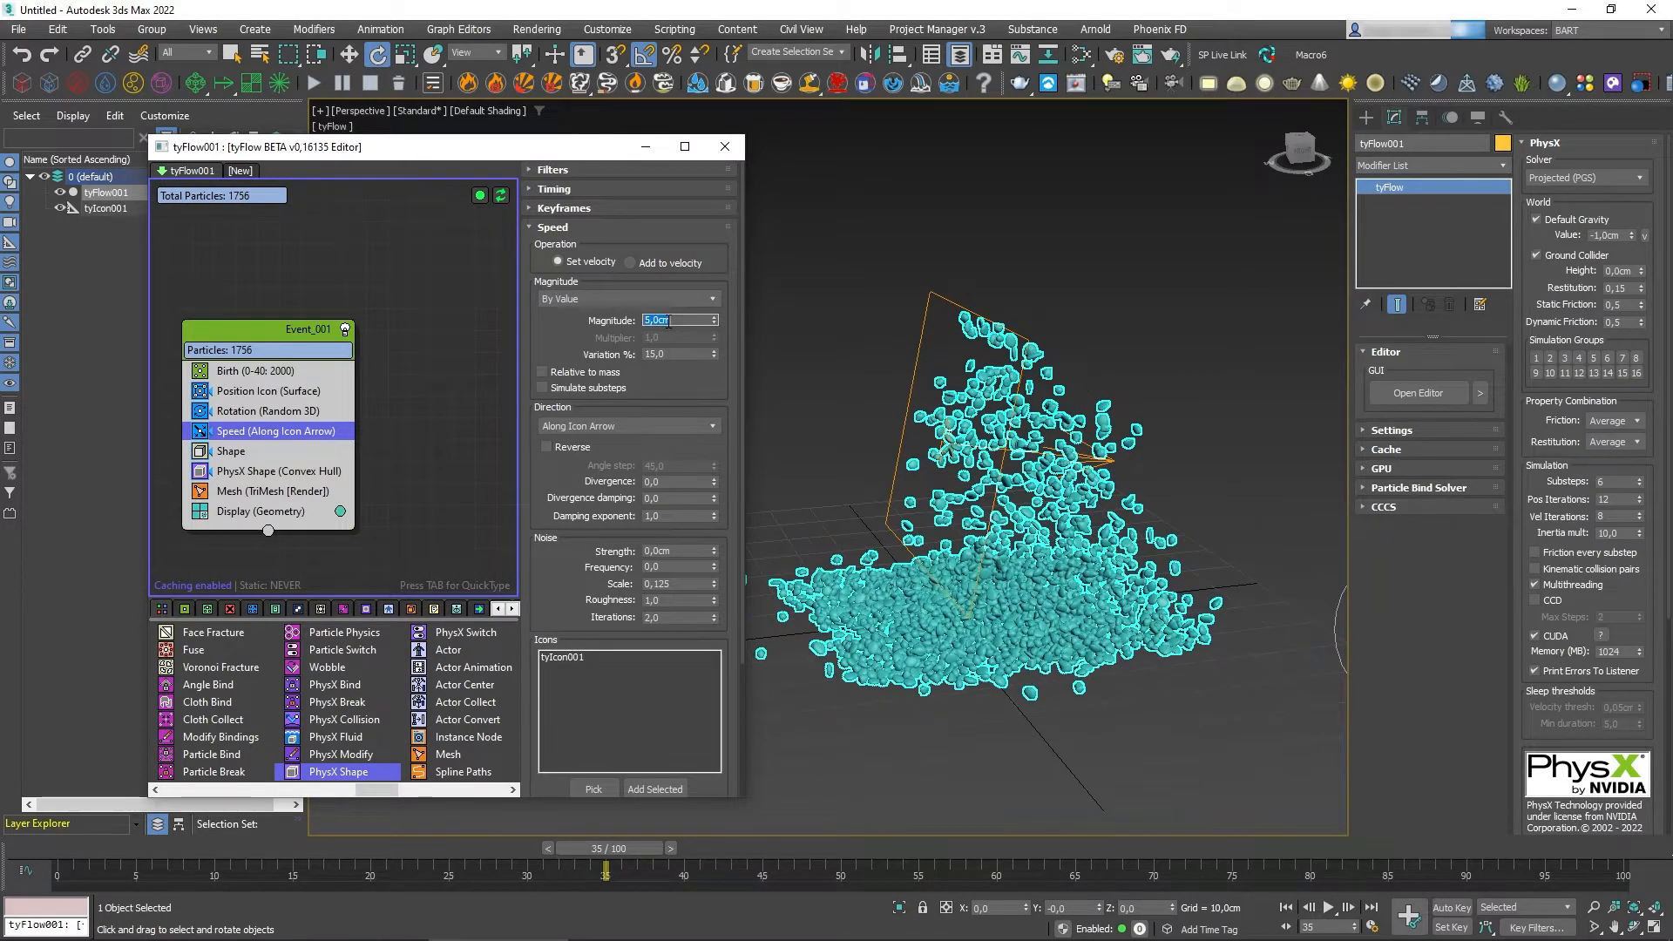
left_click_drag(619, 850, 745, 873)
key("e")
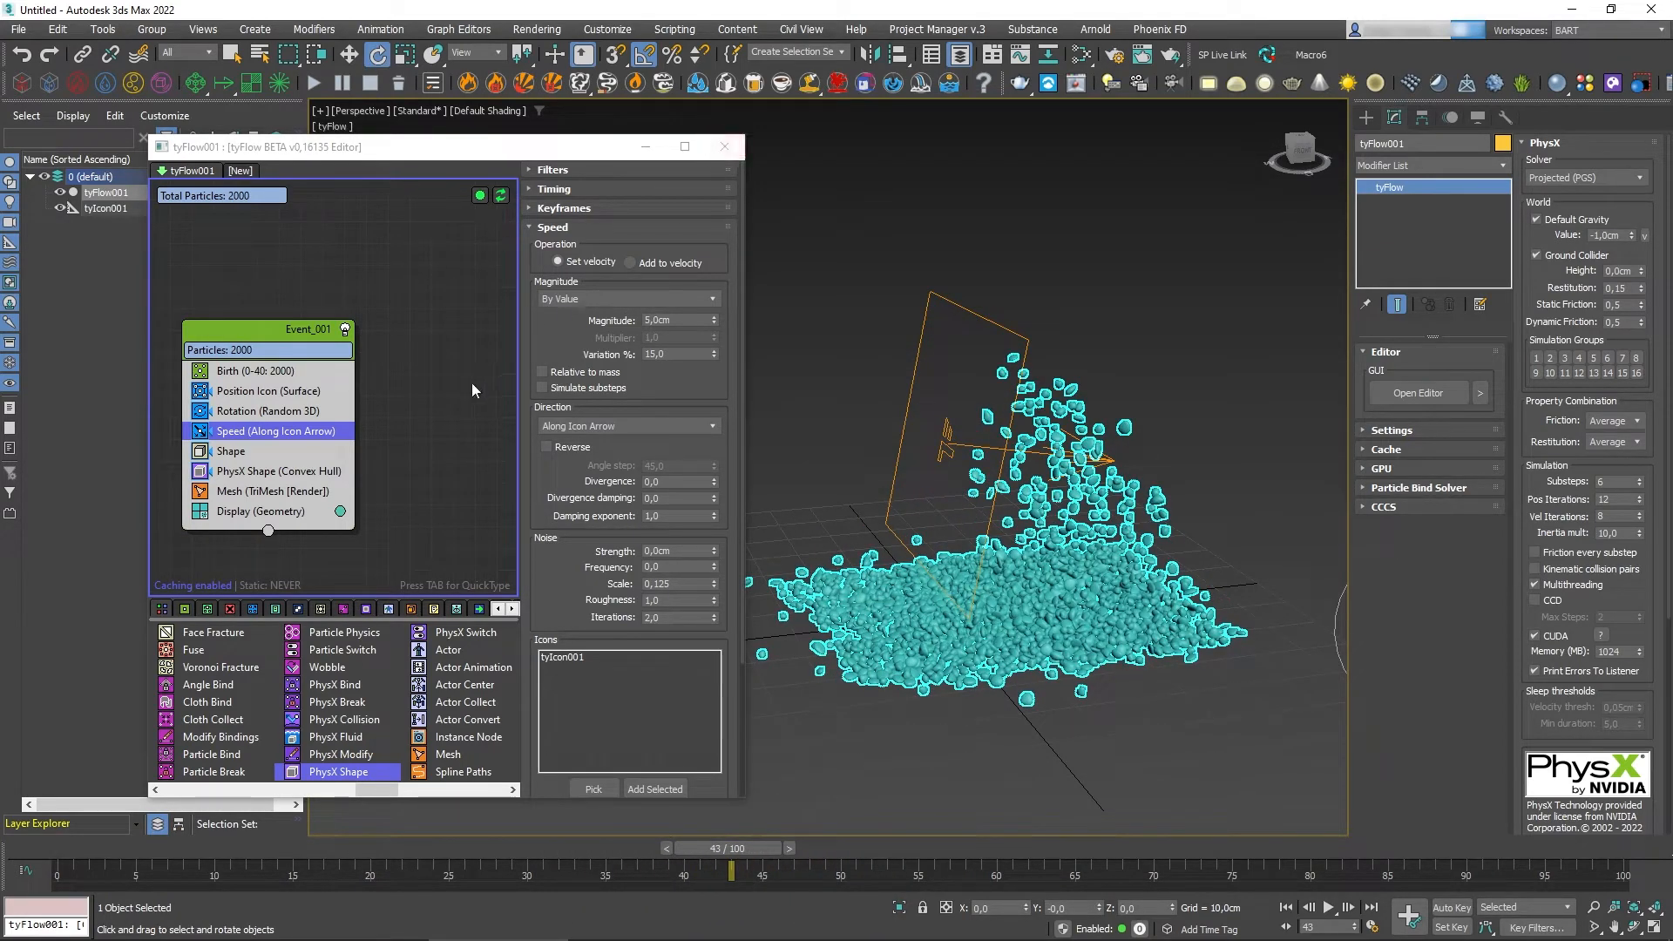
Add an Export Particles operator as a separate event in empty space beside Event_001
middle_click_drag(473, 384, 431, 380)
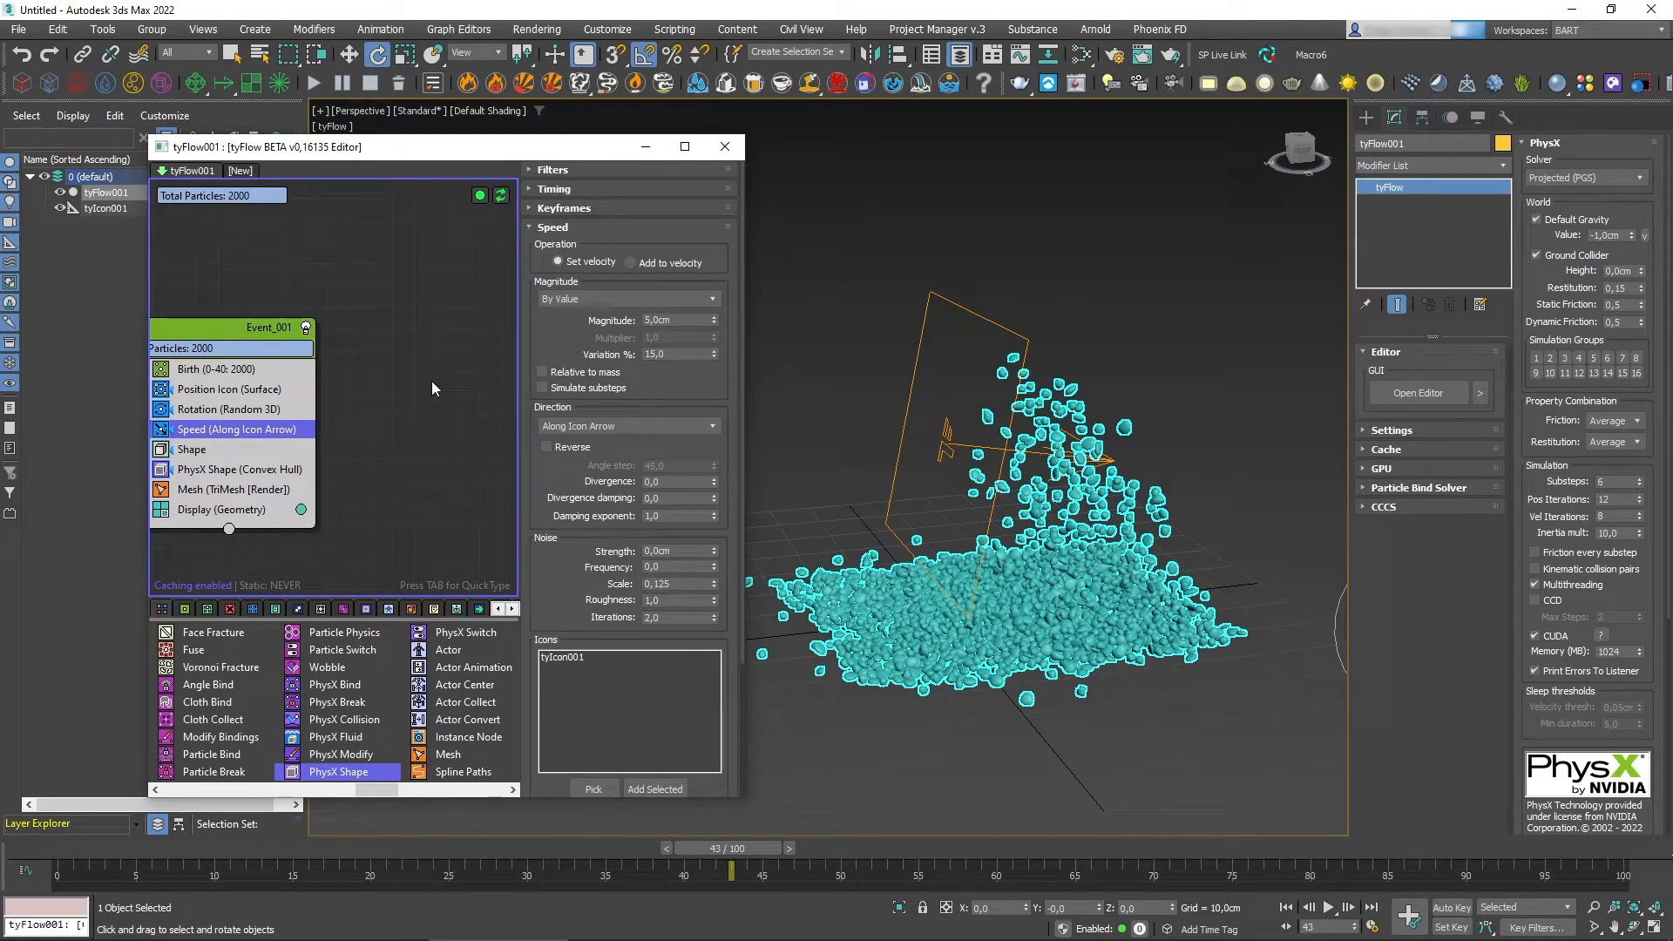
left_click_drag(379, 789, 456, 793)
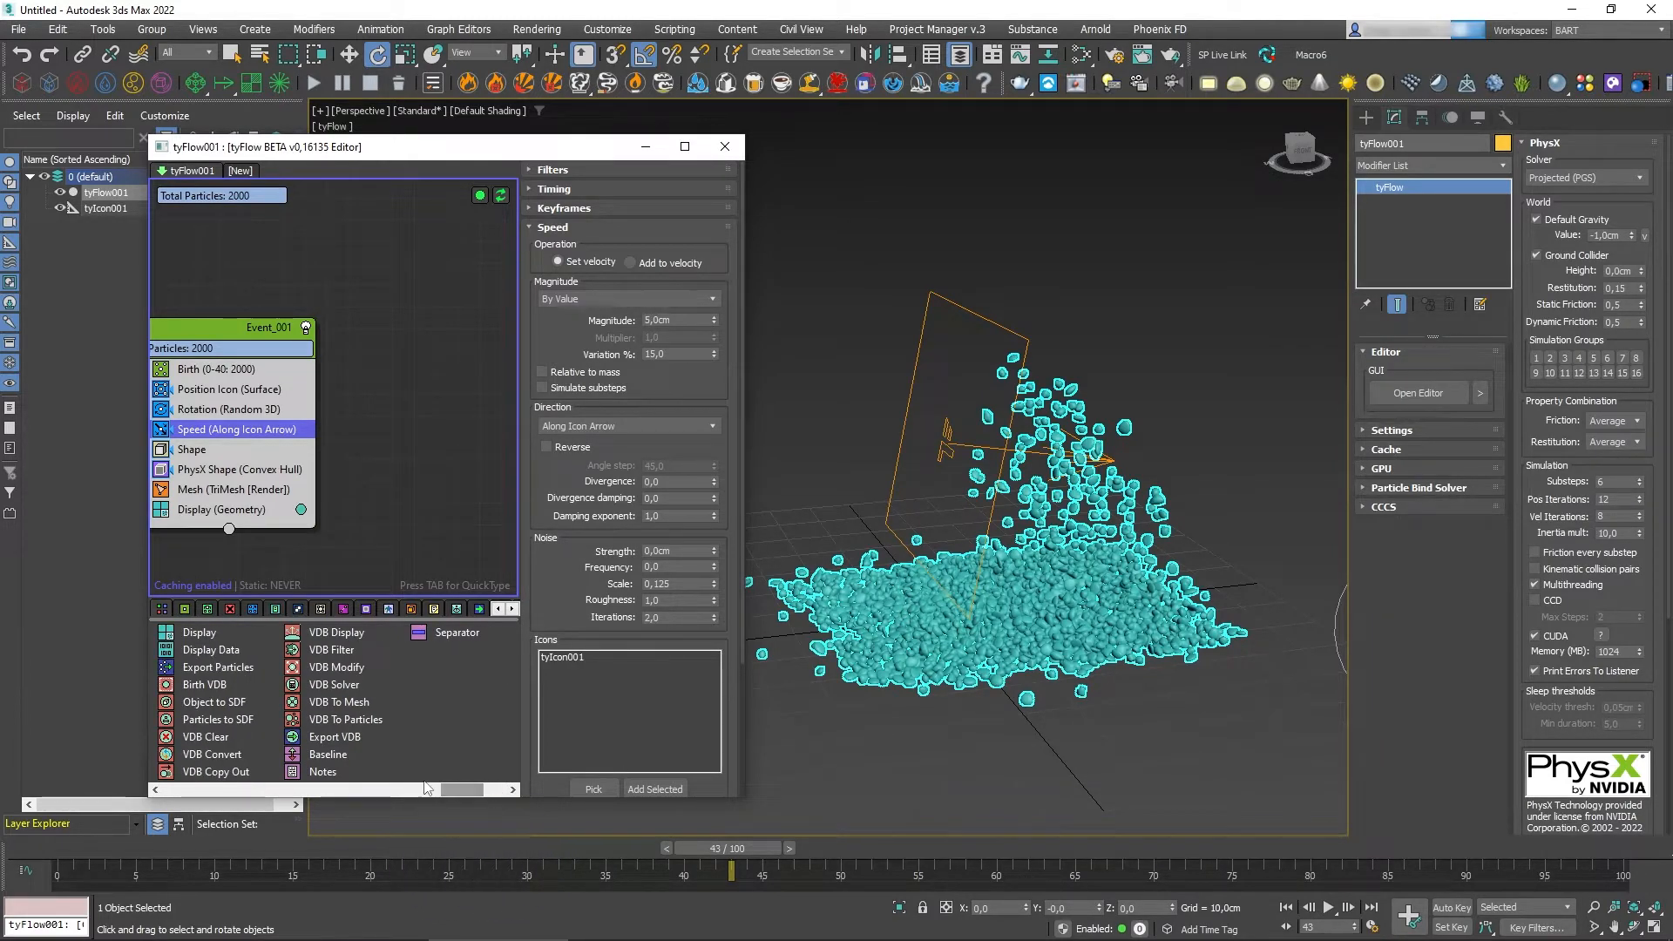
left_click_drag(235, 671, 442, 265)
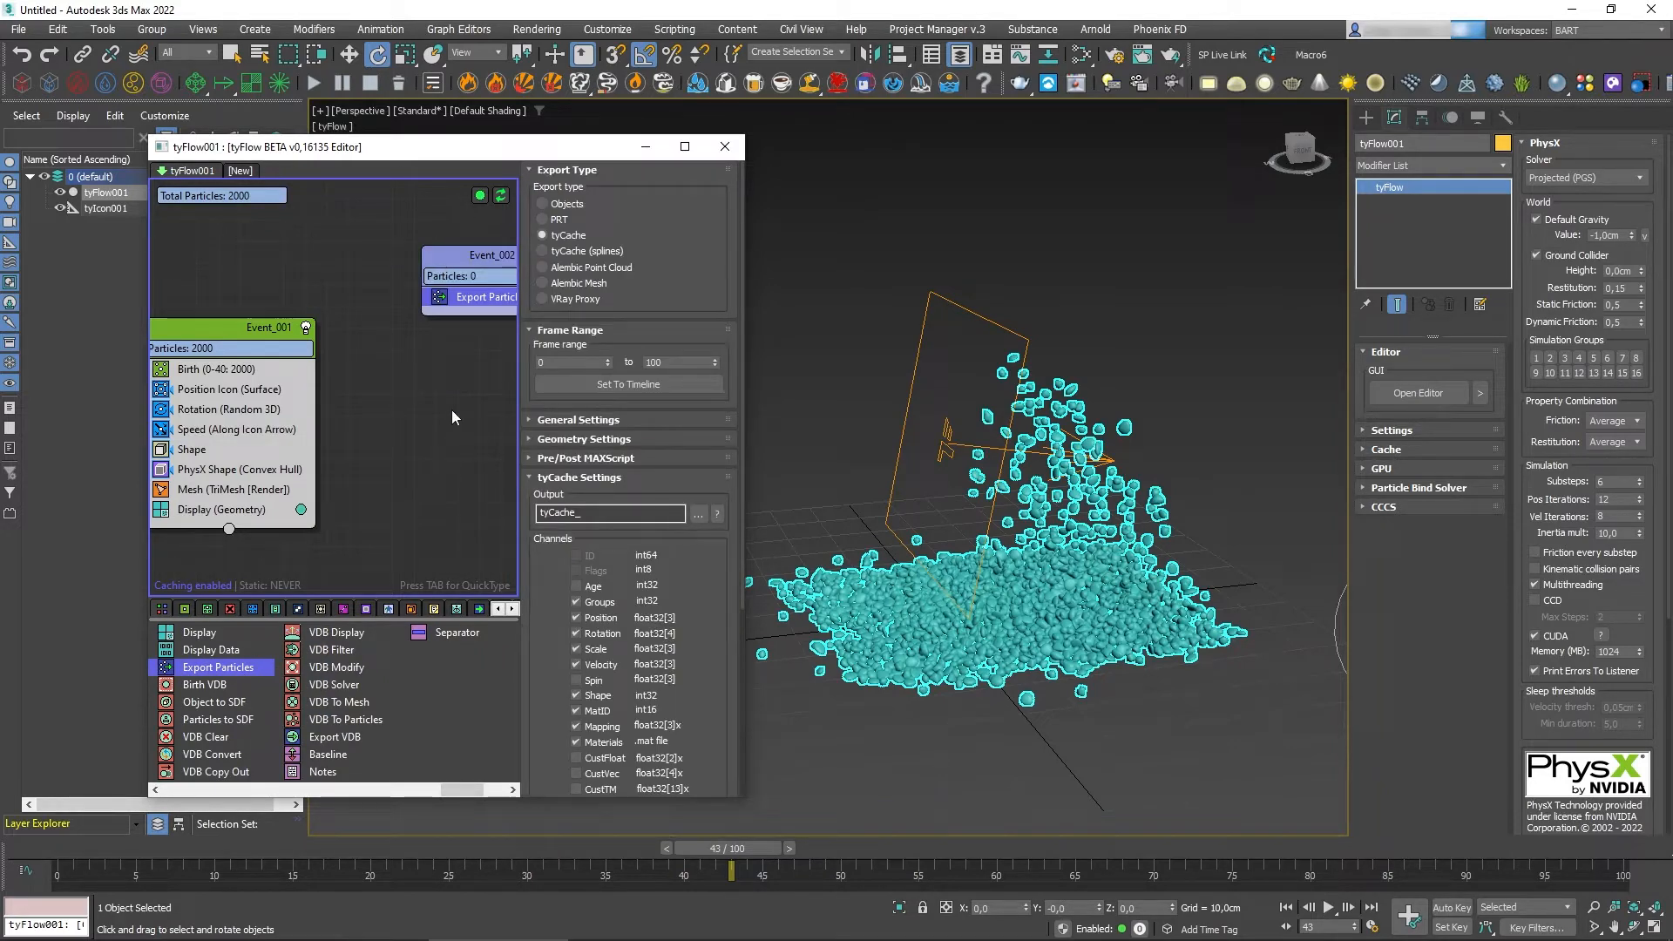
Try the Export Particles operator inside Event_001 above Display, and move it back out into its own event
left_click_drag(485, 297, 234, 513)
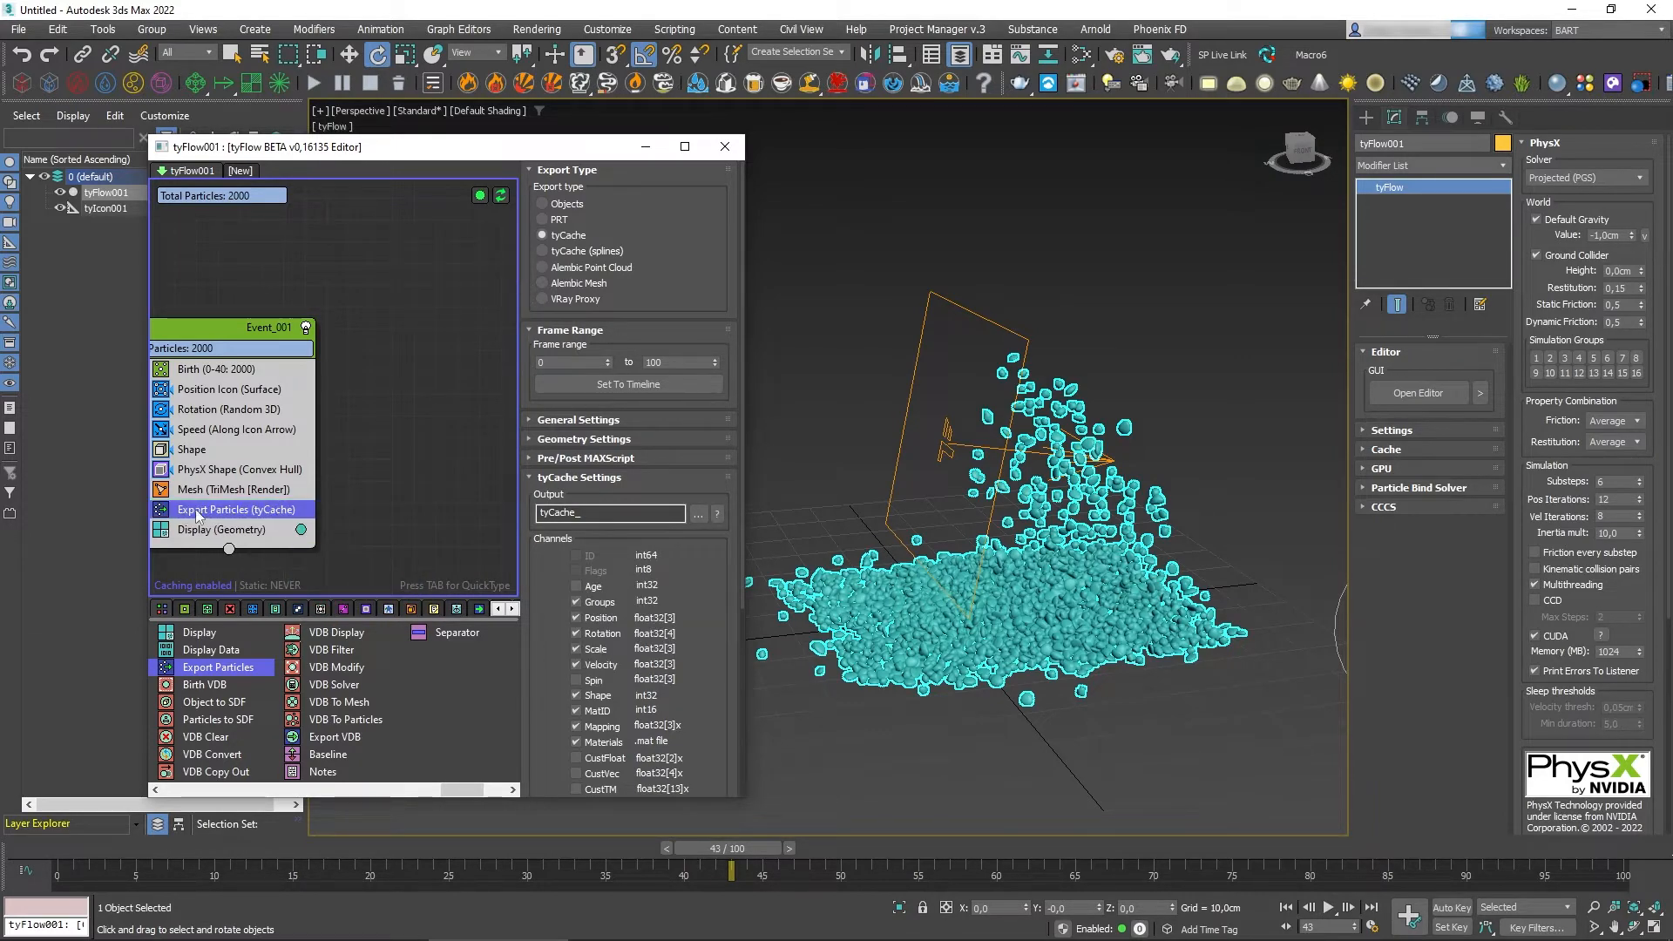
middle_click_drag(376, 443, 316, 482)
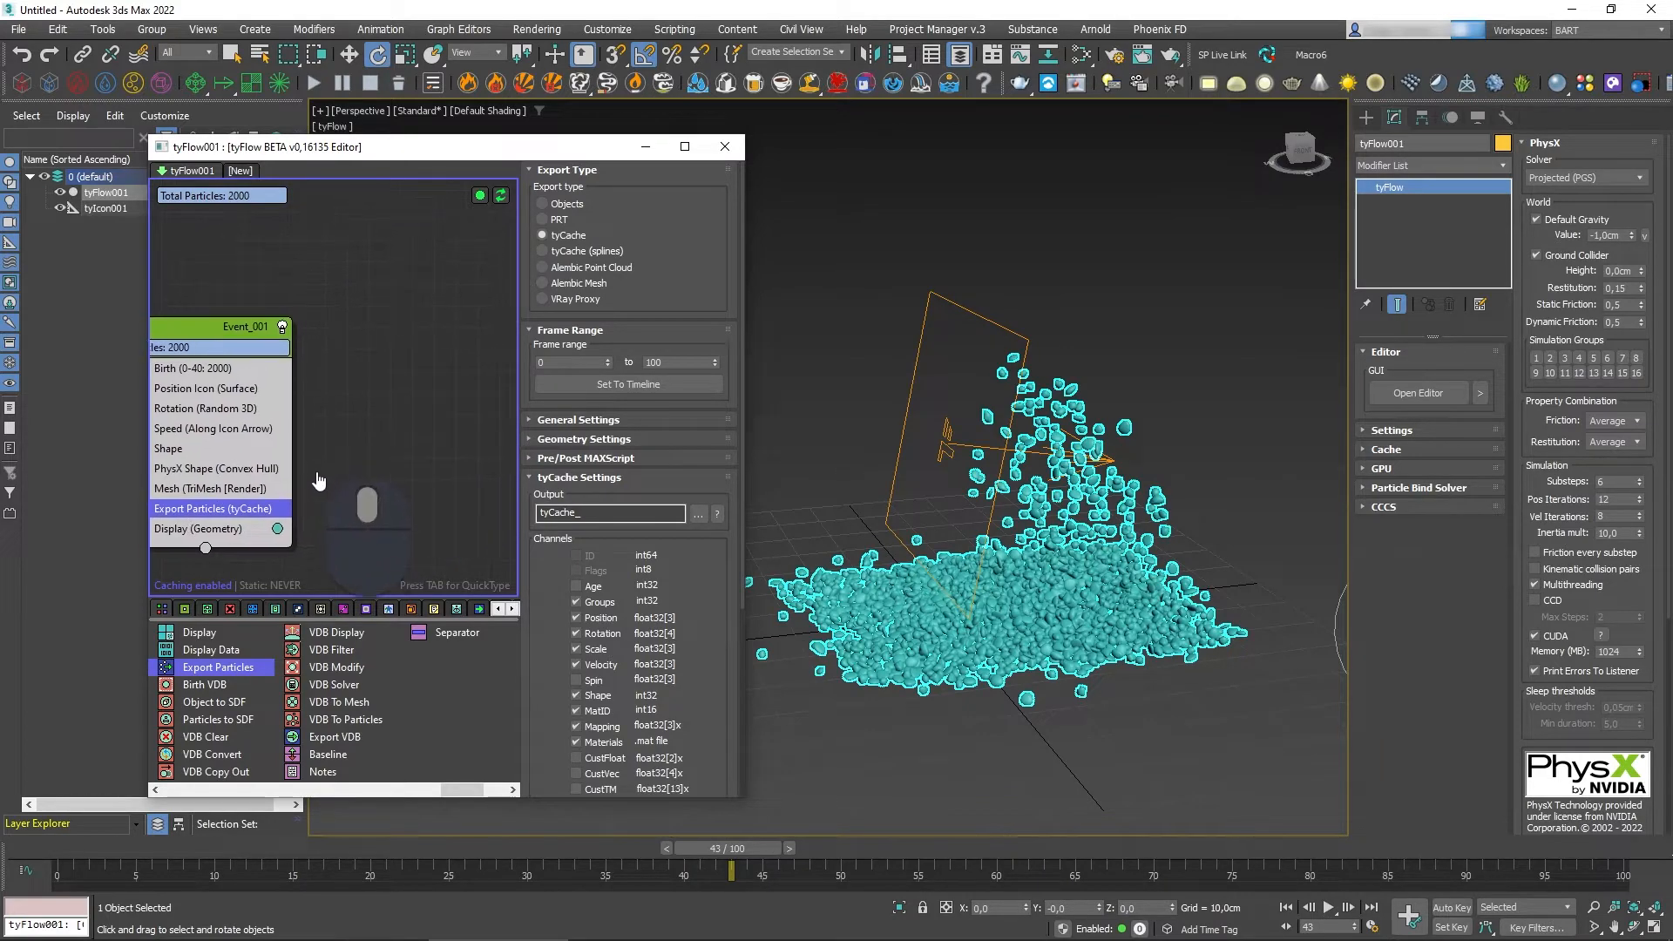
left_click_drag(437, 286, 439, 290)
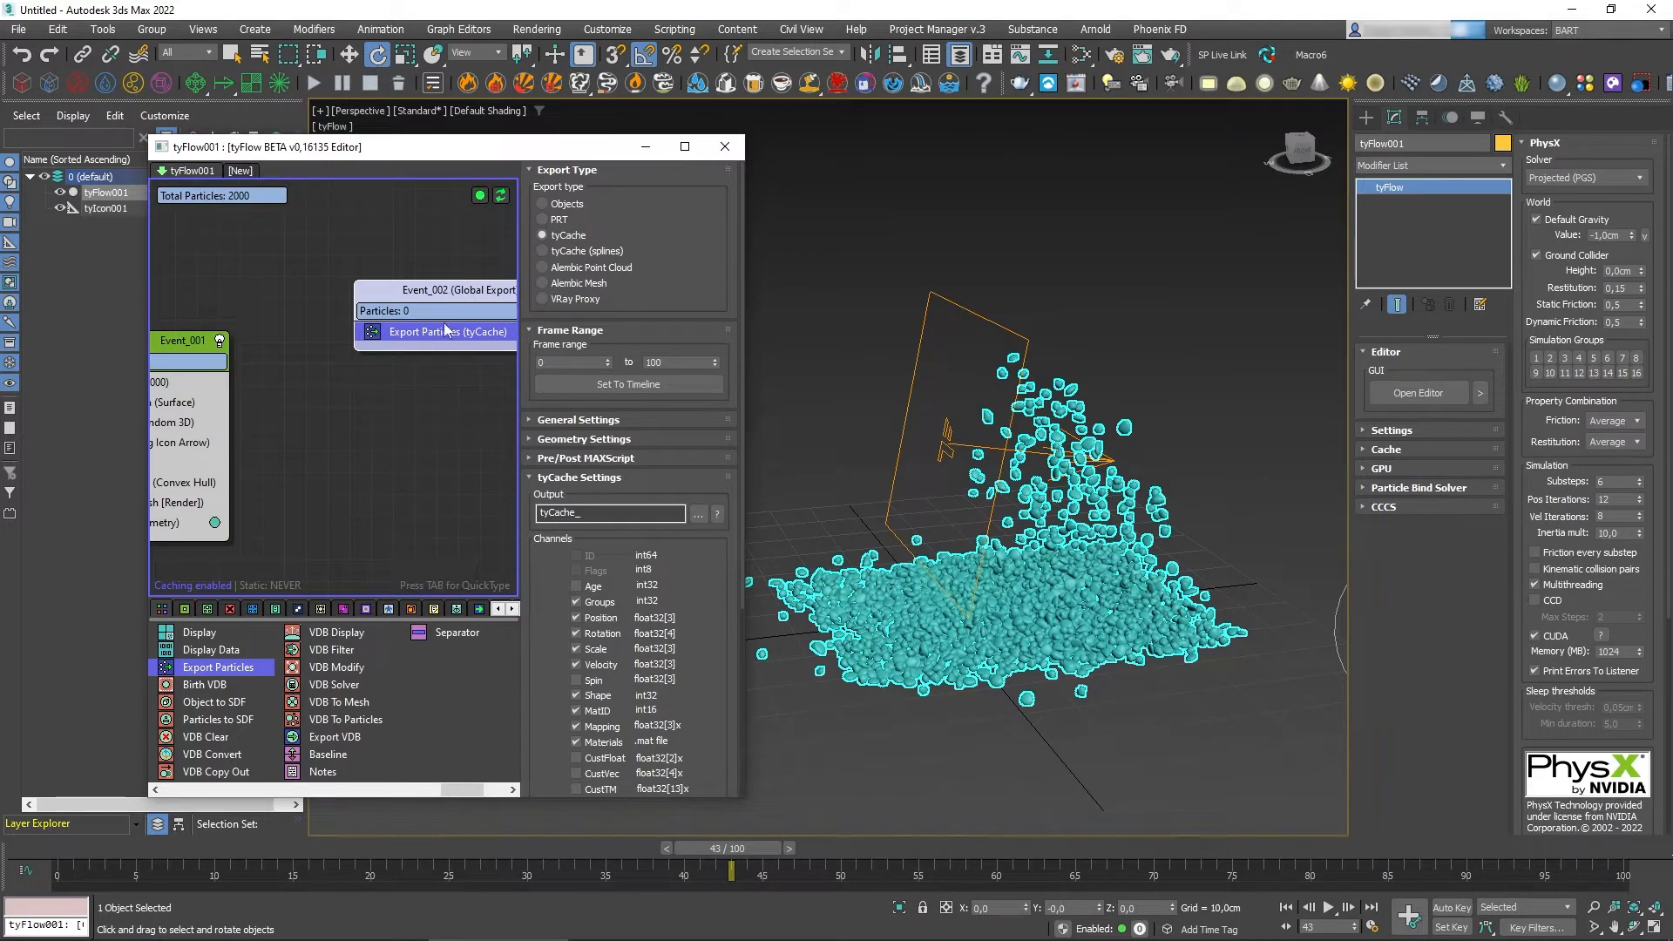
middle_click_drag(421, 472, 371, 473)
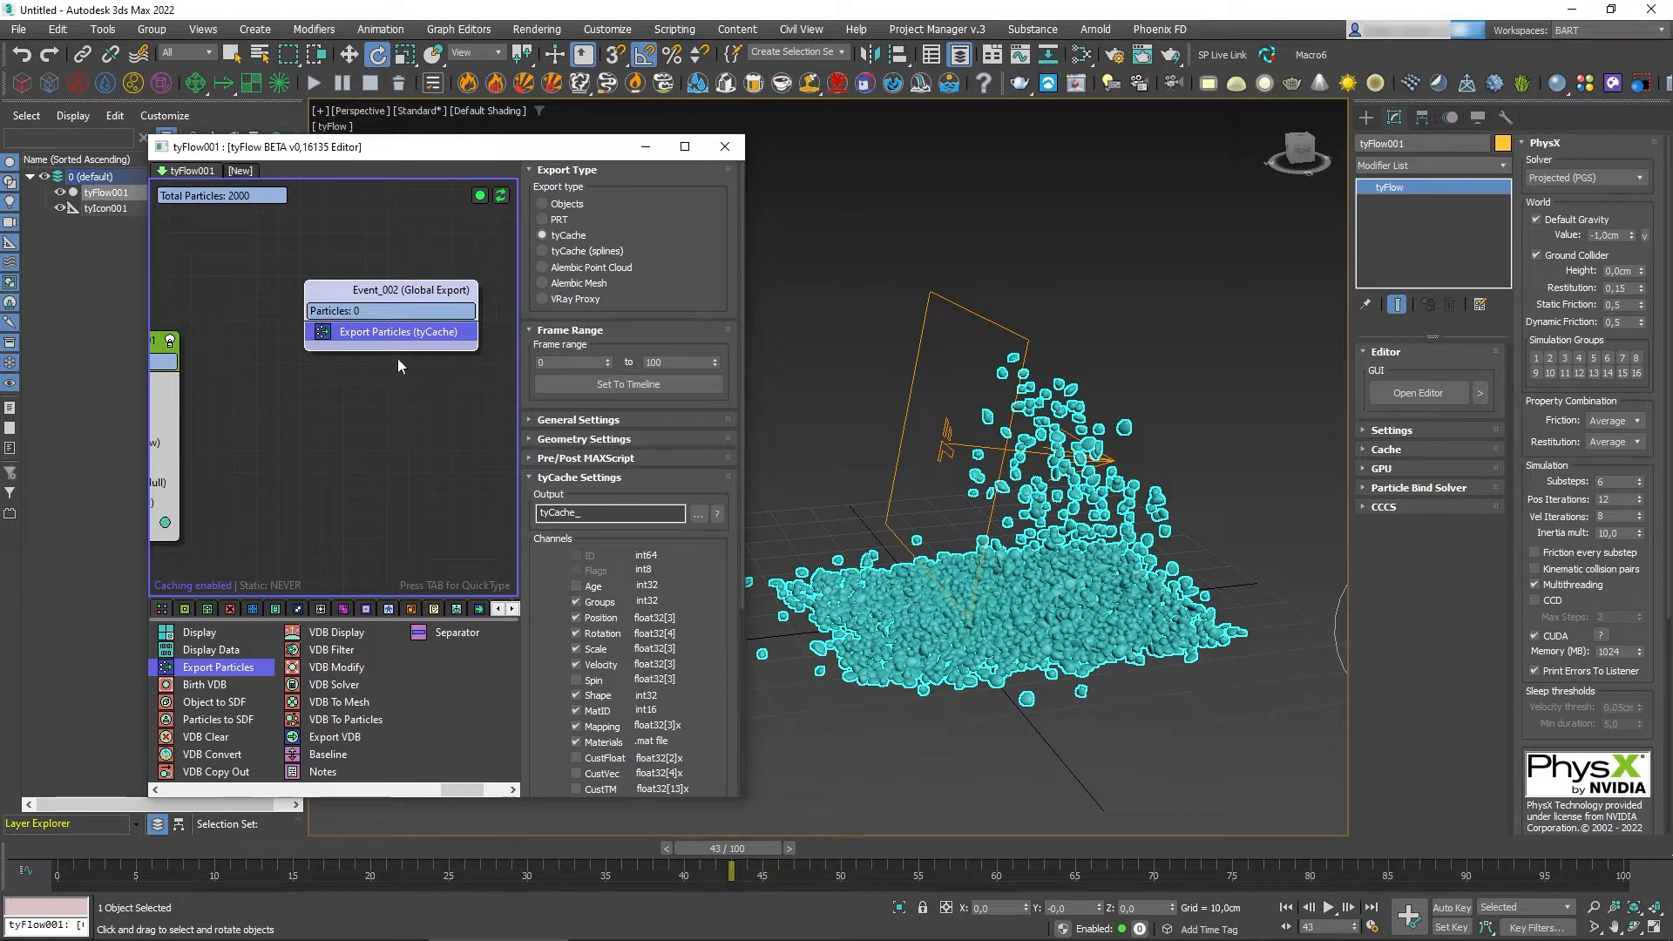
middle_click_drag(385, 417, 481, 388)
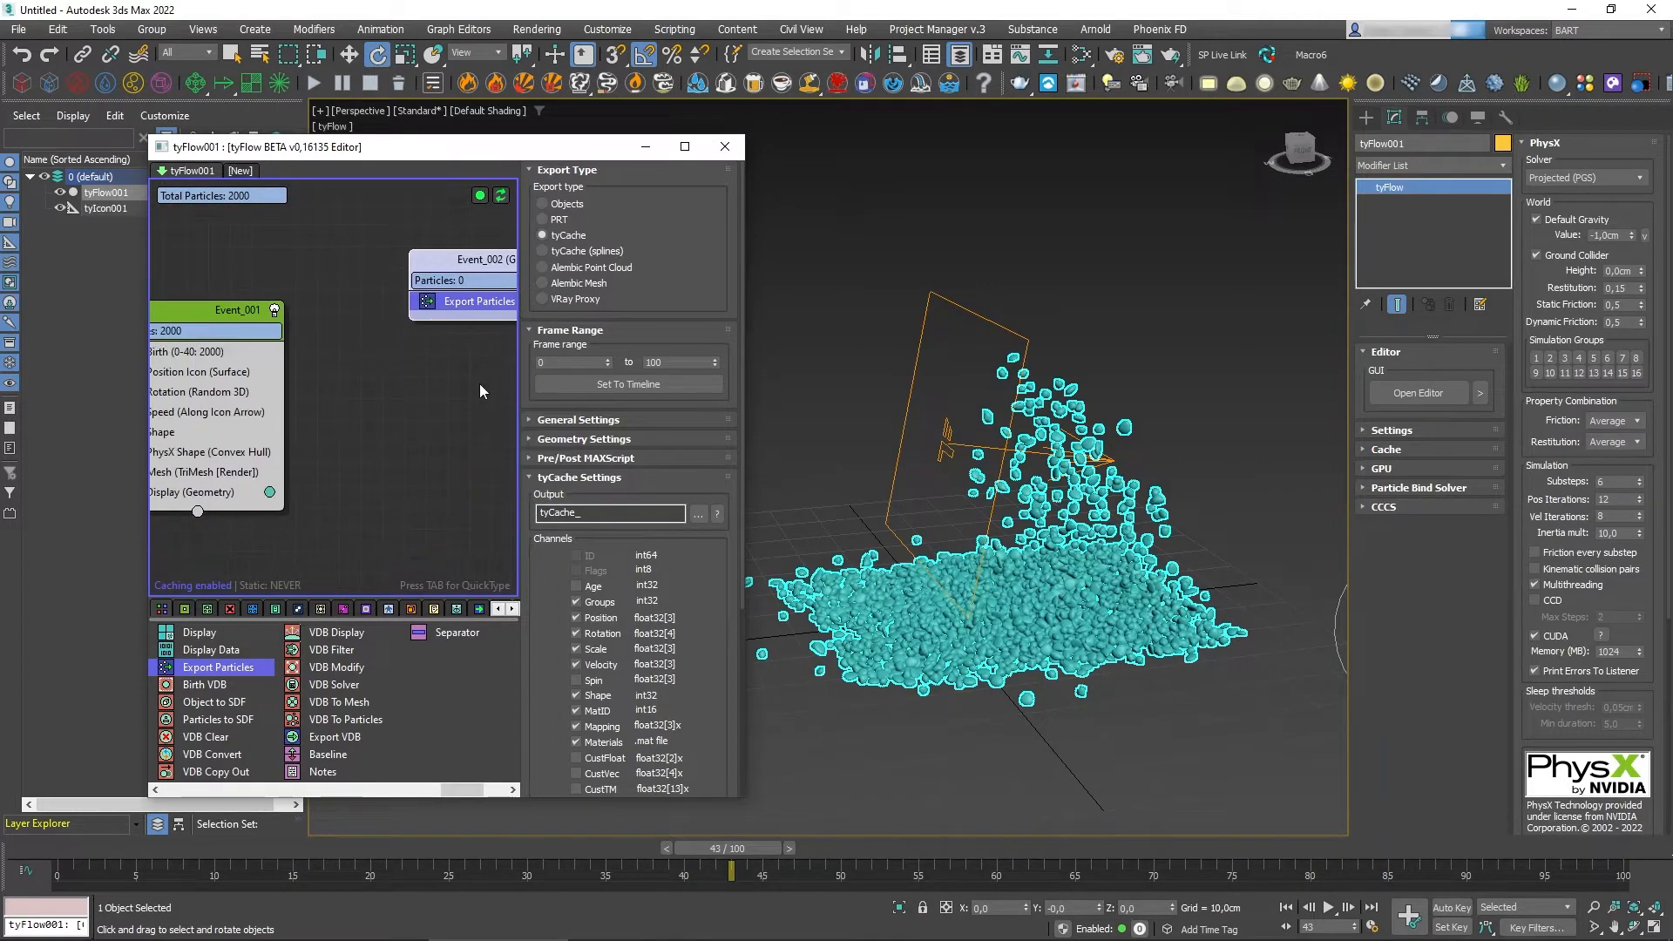
middle_click_drag(376, 439, 273, 460)
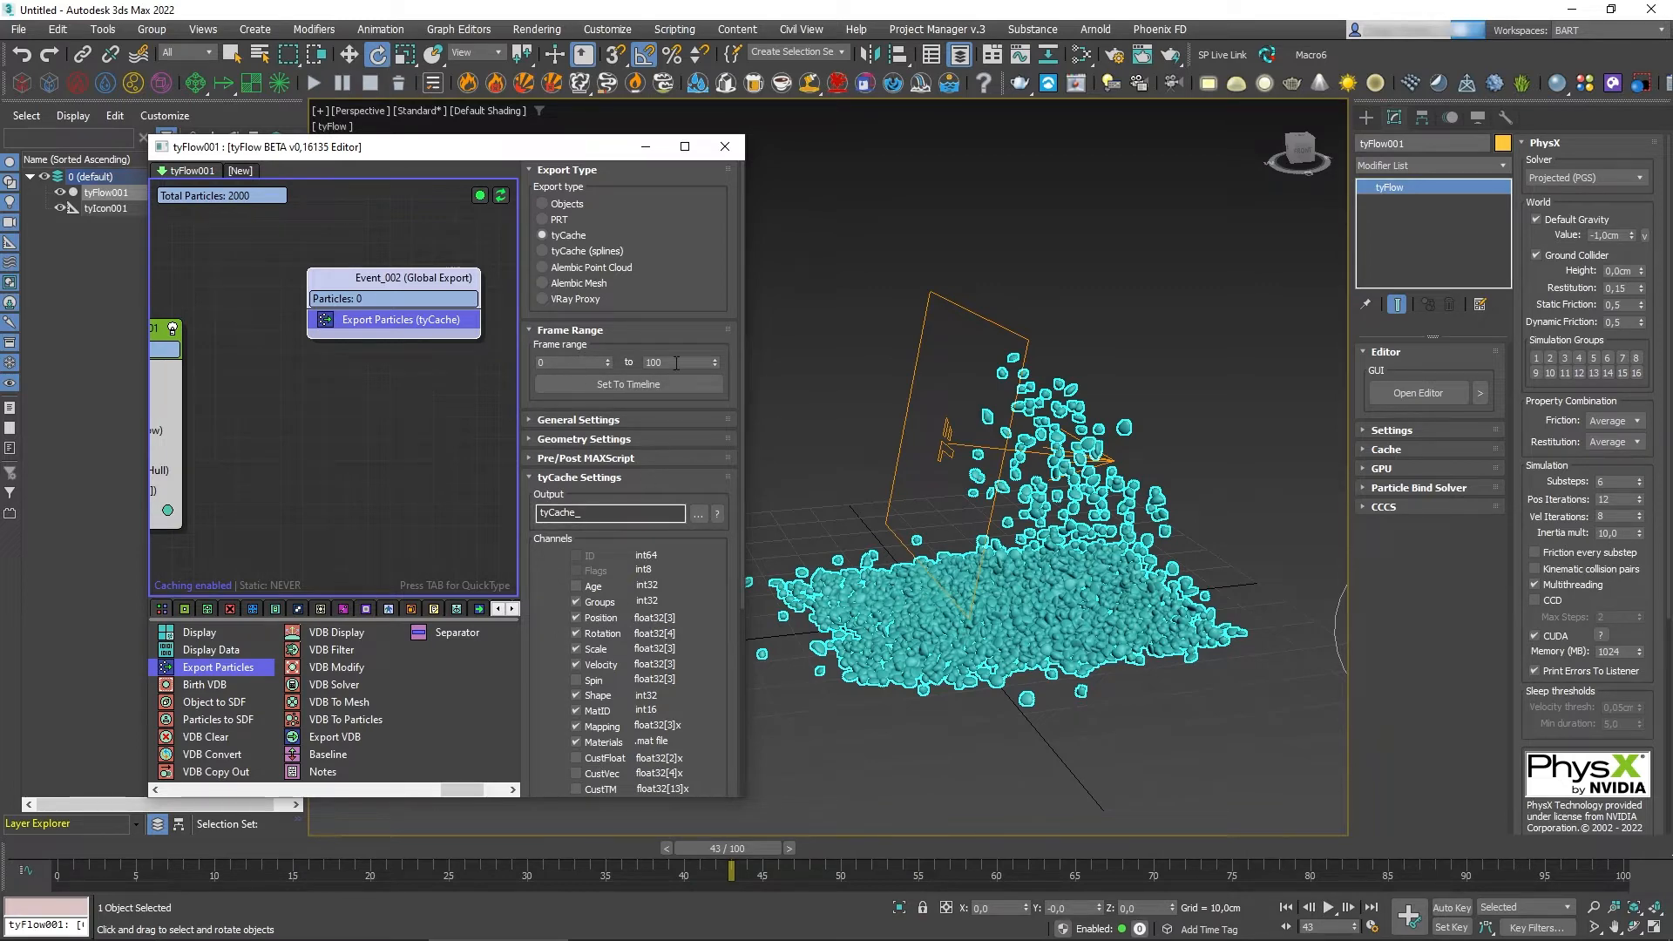
Browse for the tyCache output location and create and open a folder named TyCache inside the Tutorial folder
scroll(738, 411, "down", 4)
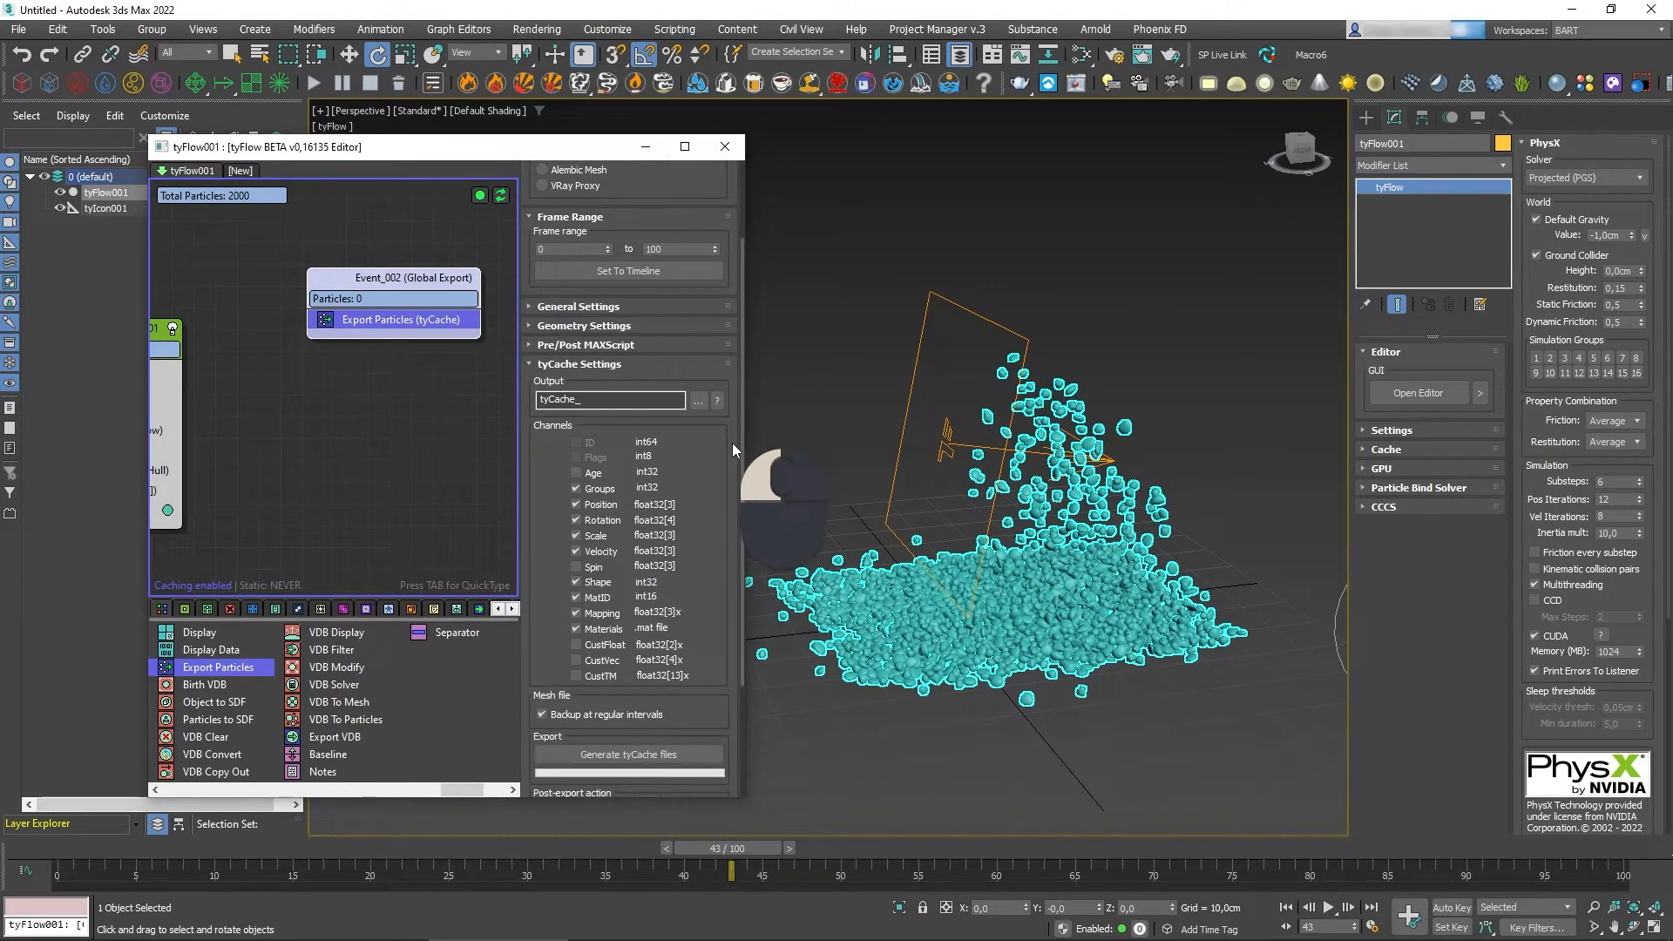
scroll(732, 446, "down", 1)
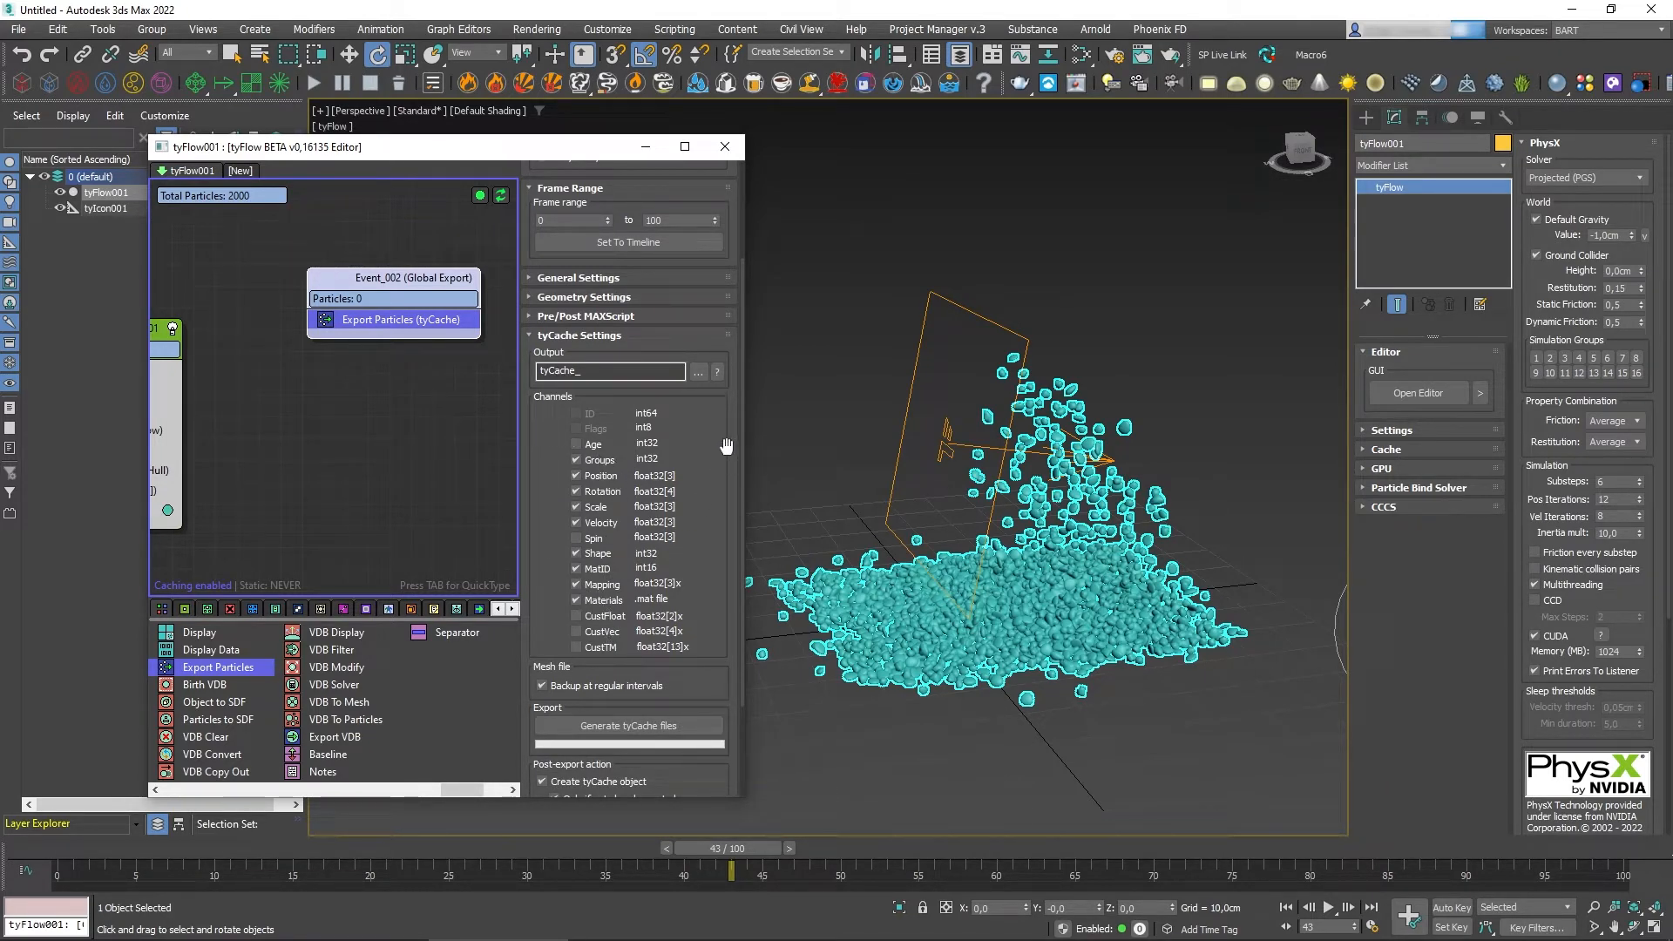
left_click(694, 374)
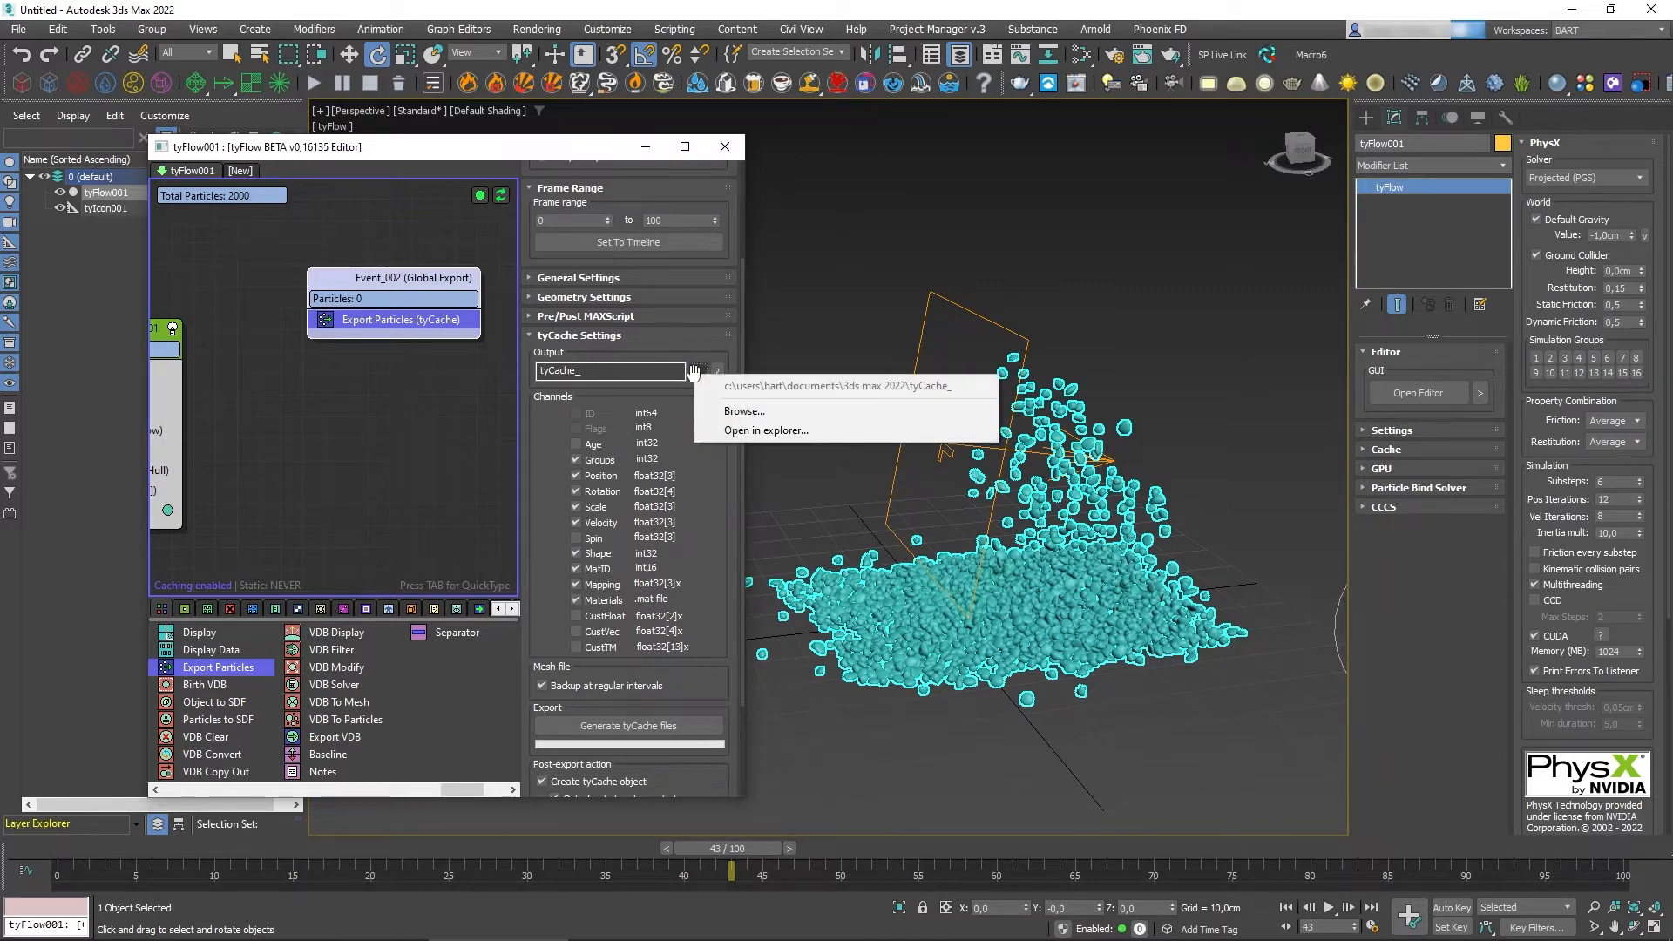
left_click(761, 412)
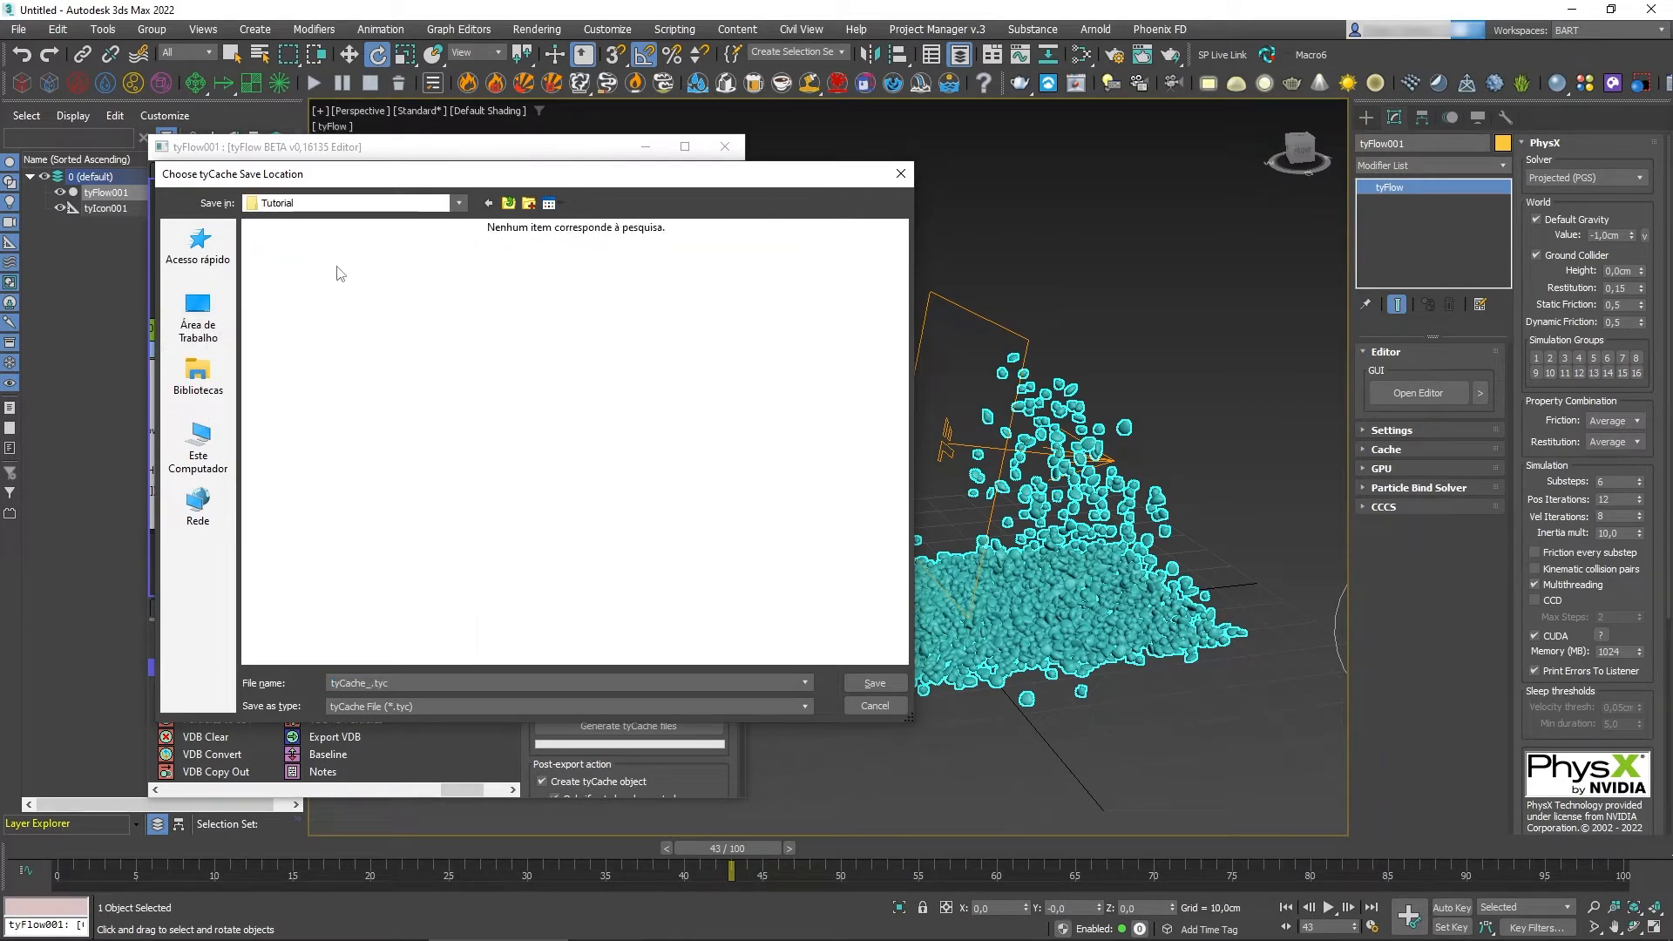
left_click(530, 204)
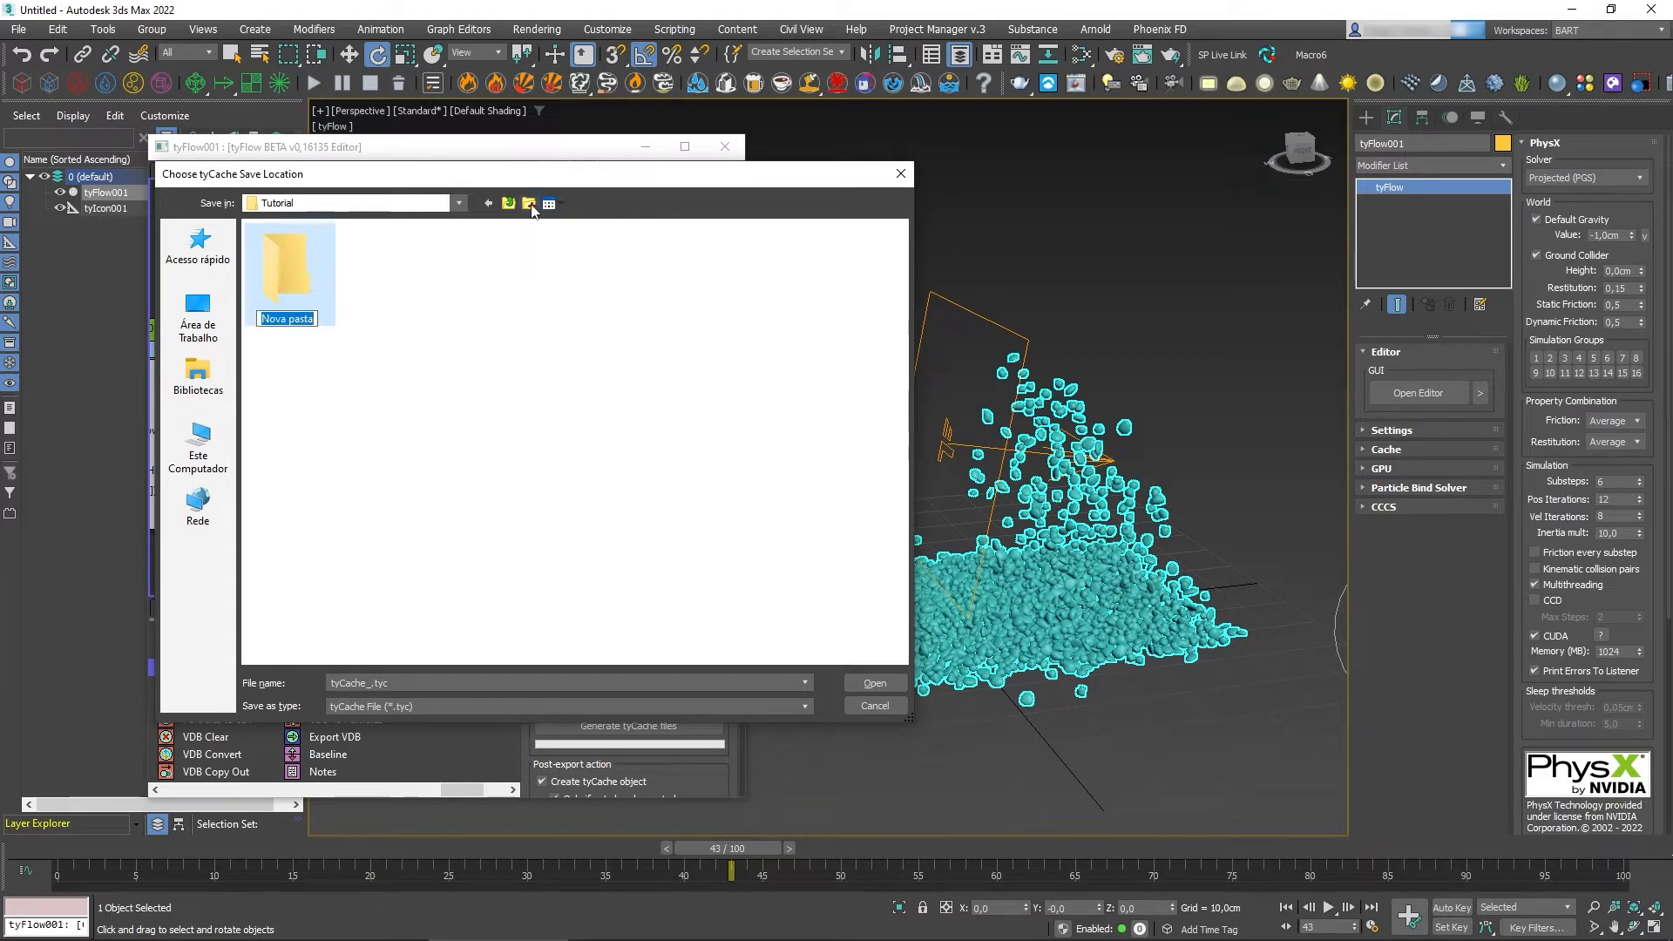
type("TyC")
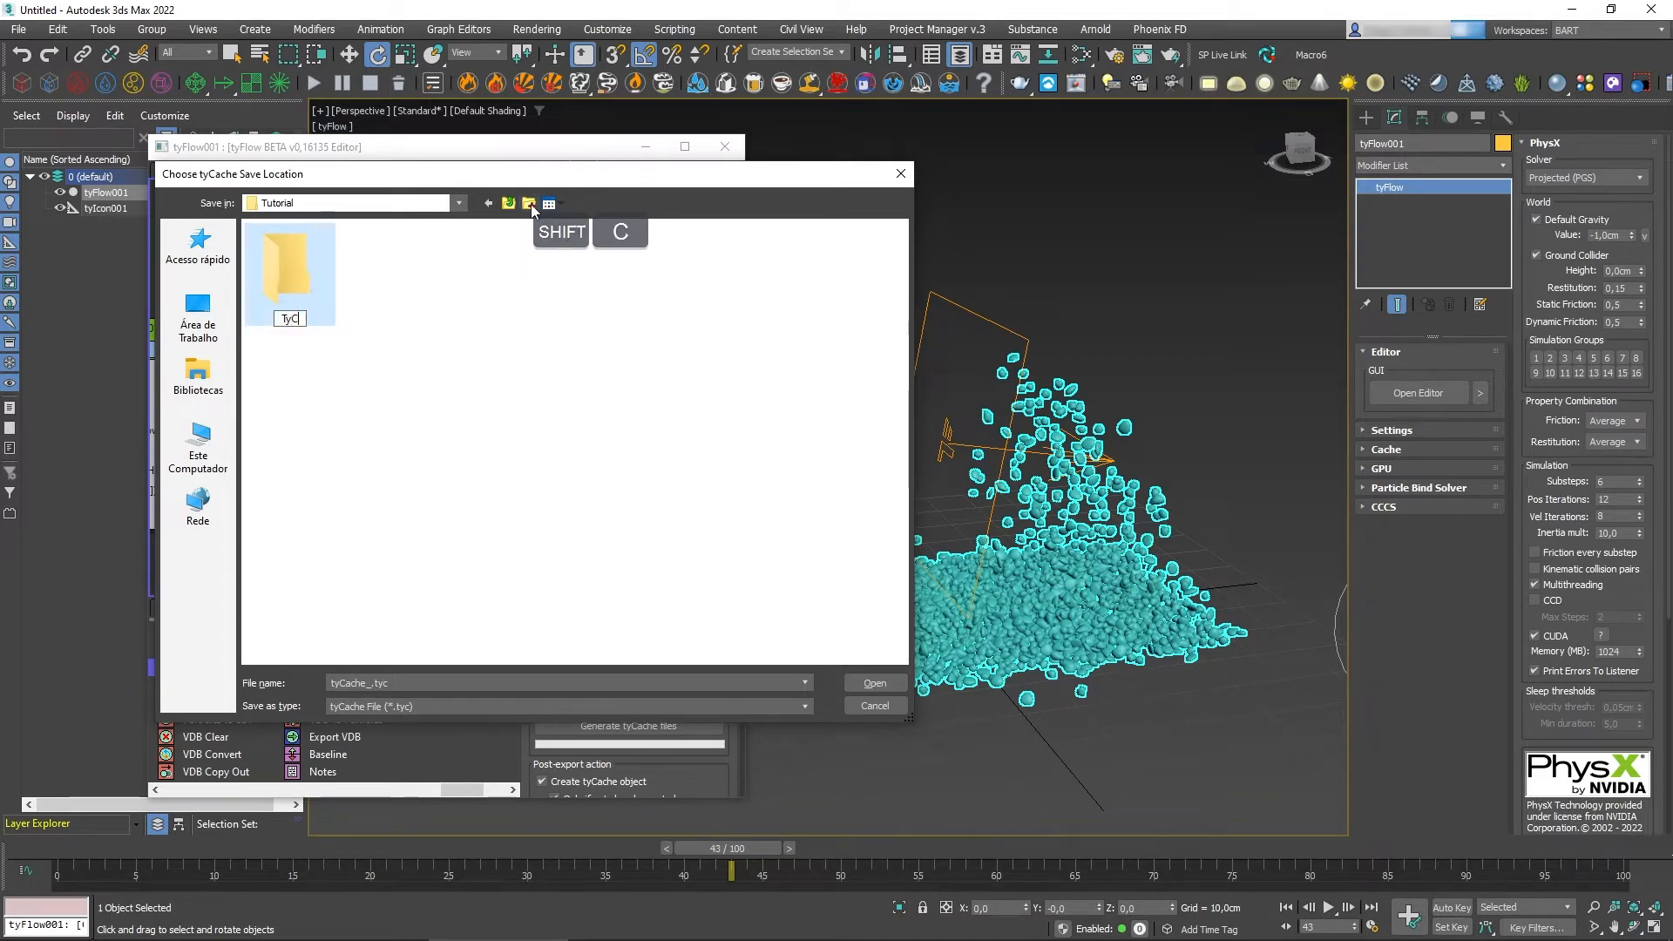
type("ache")
key("Return")
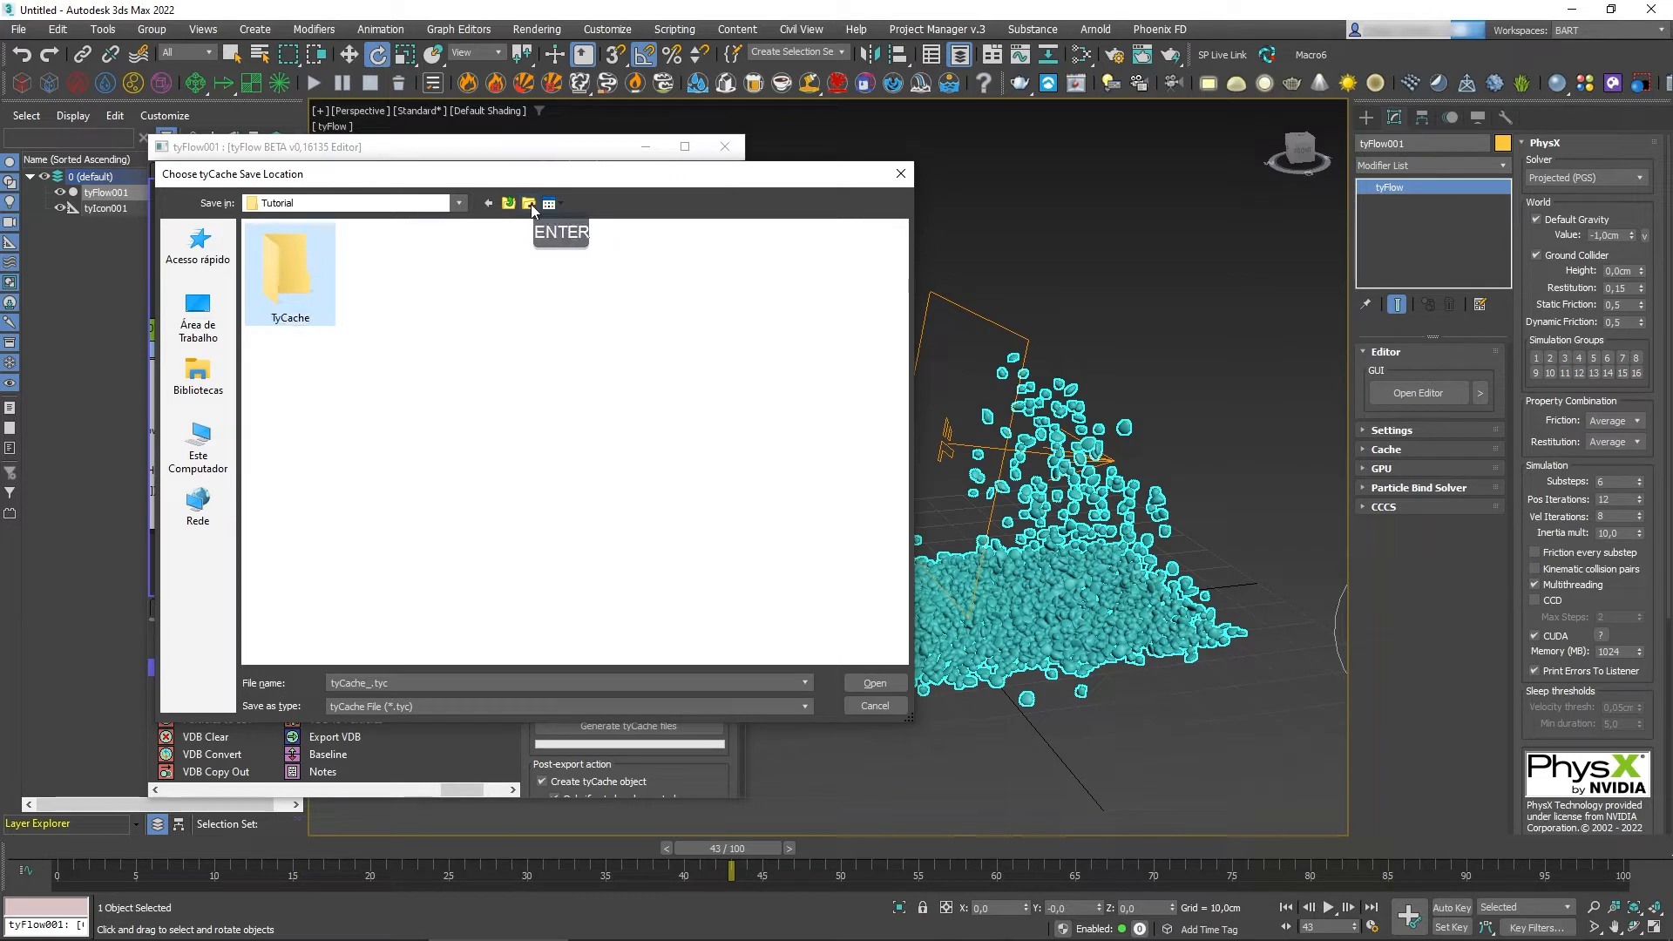
key("Return")
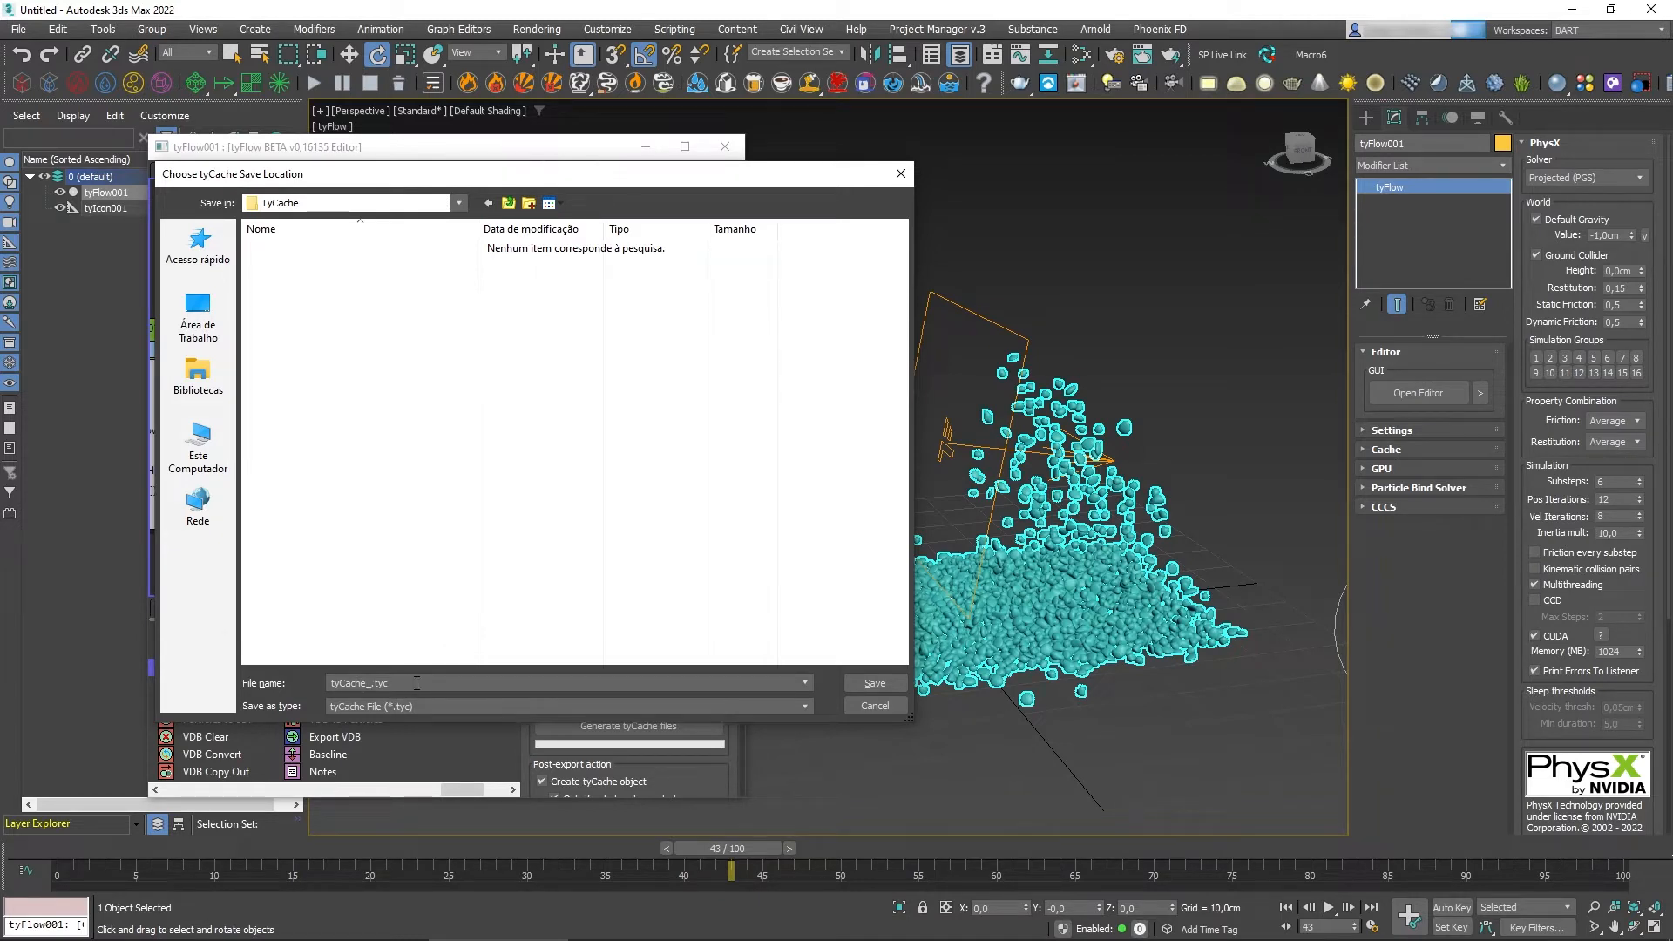
Save the tyCache output location in the TyCache folder under the file name "Pedro_"
left_click_drag(416, 683, 289, 678)
type("Pedr")
type("o_")
left_click(876, 682)
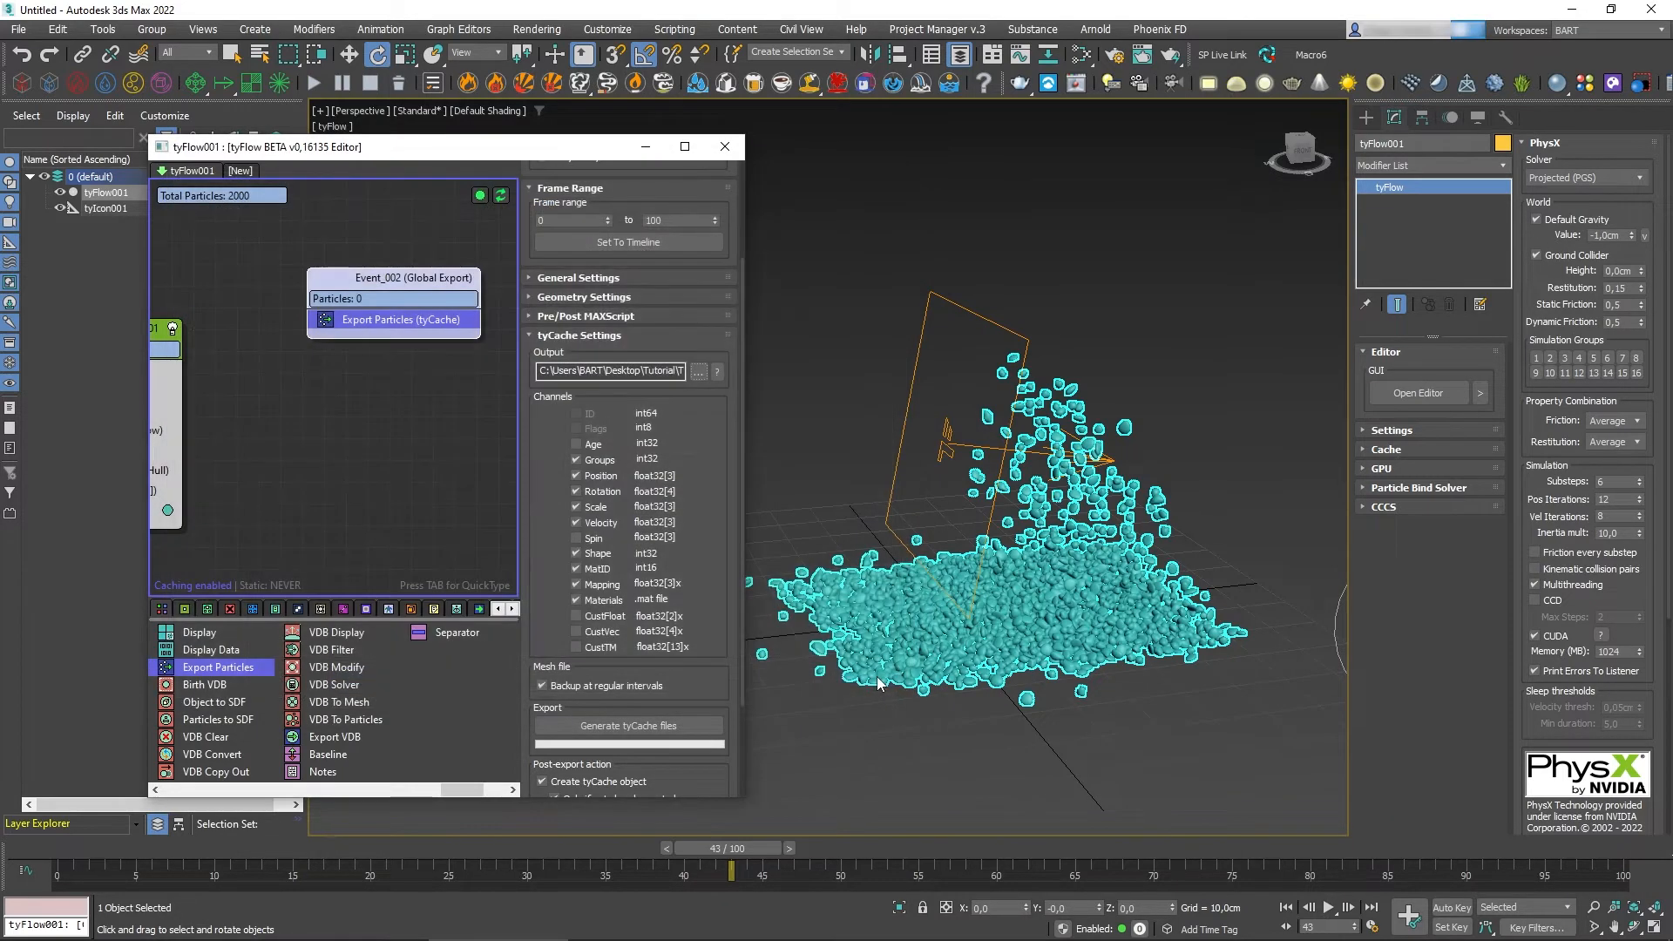
left_click_drag(741, 478, 739, 593)
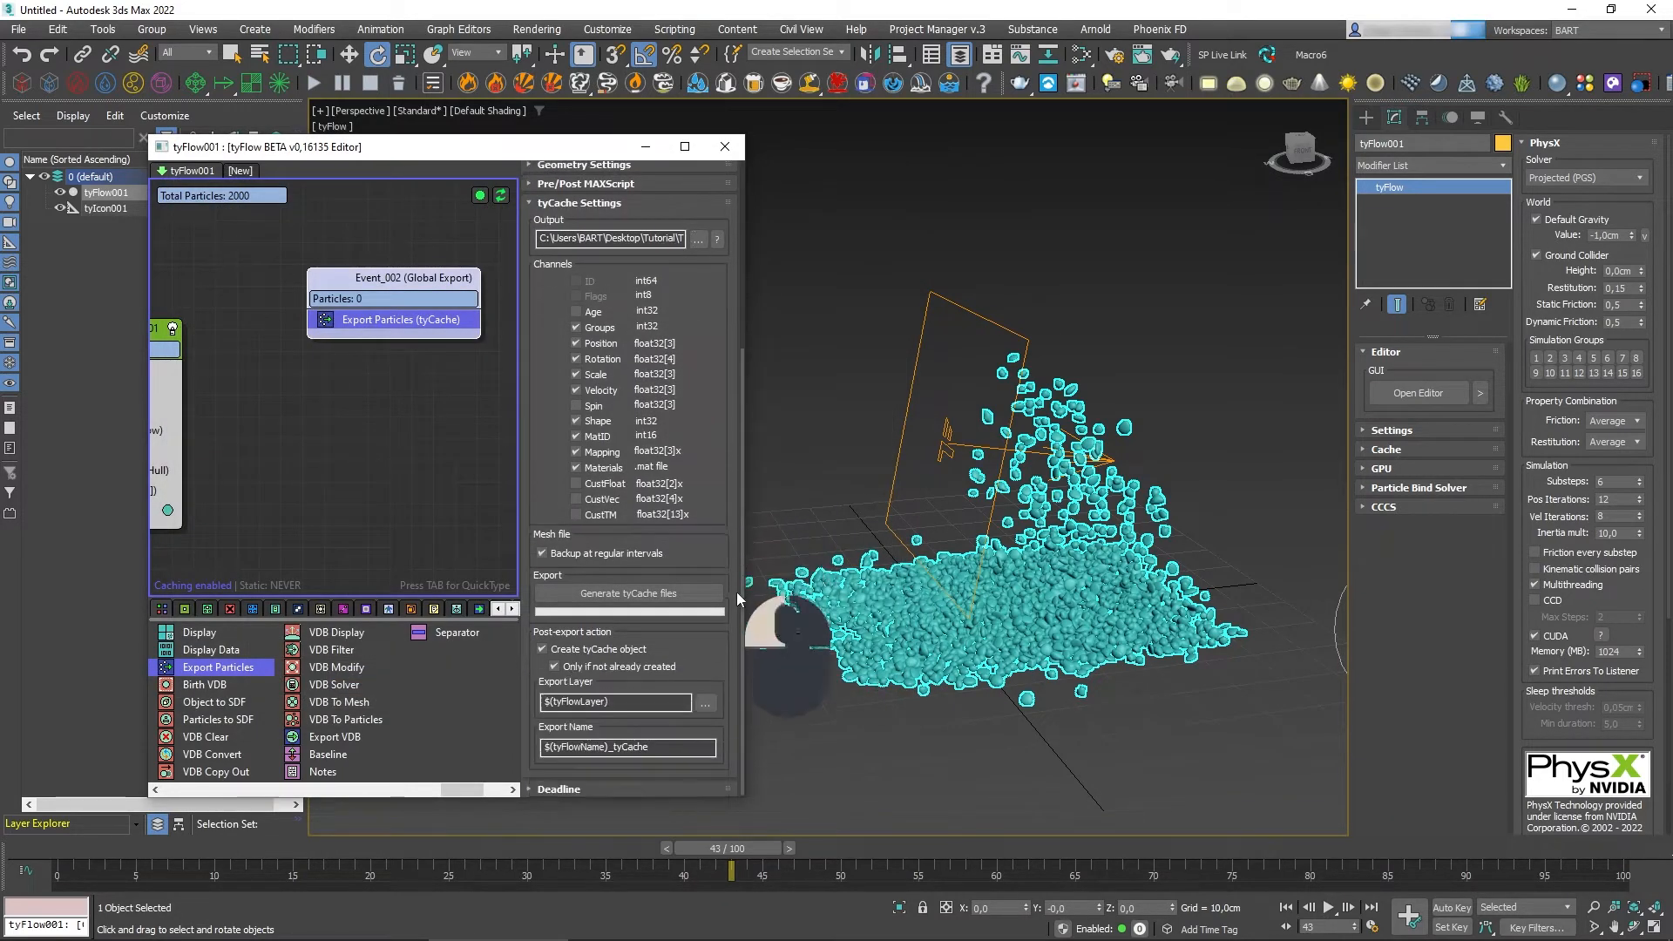
Generate the tyCache files with the tyCache object created, and disable the live tyFlow simulation
left_click(555, 597)
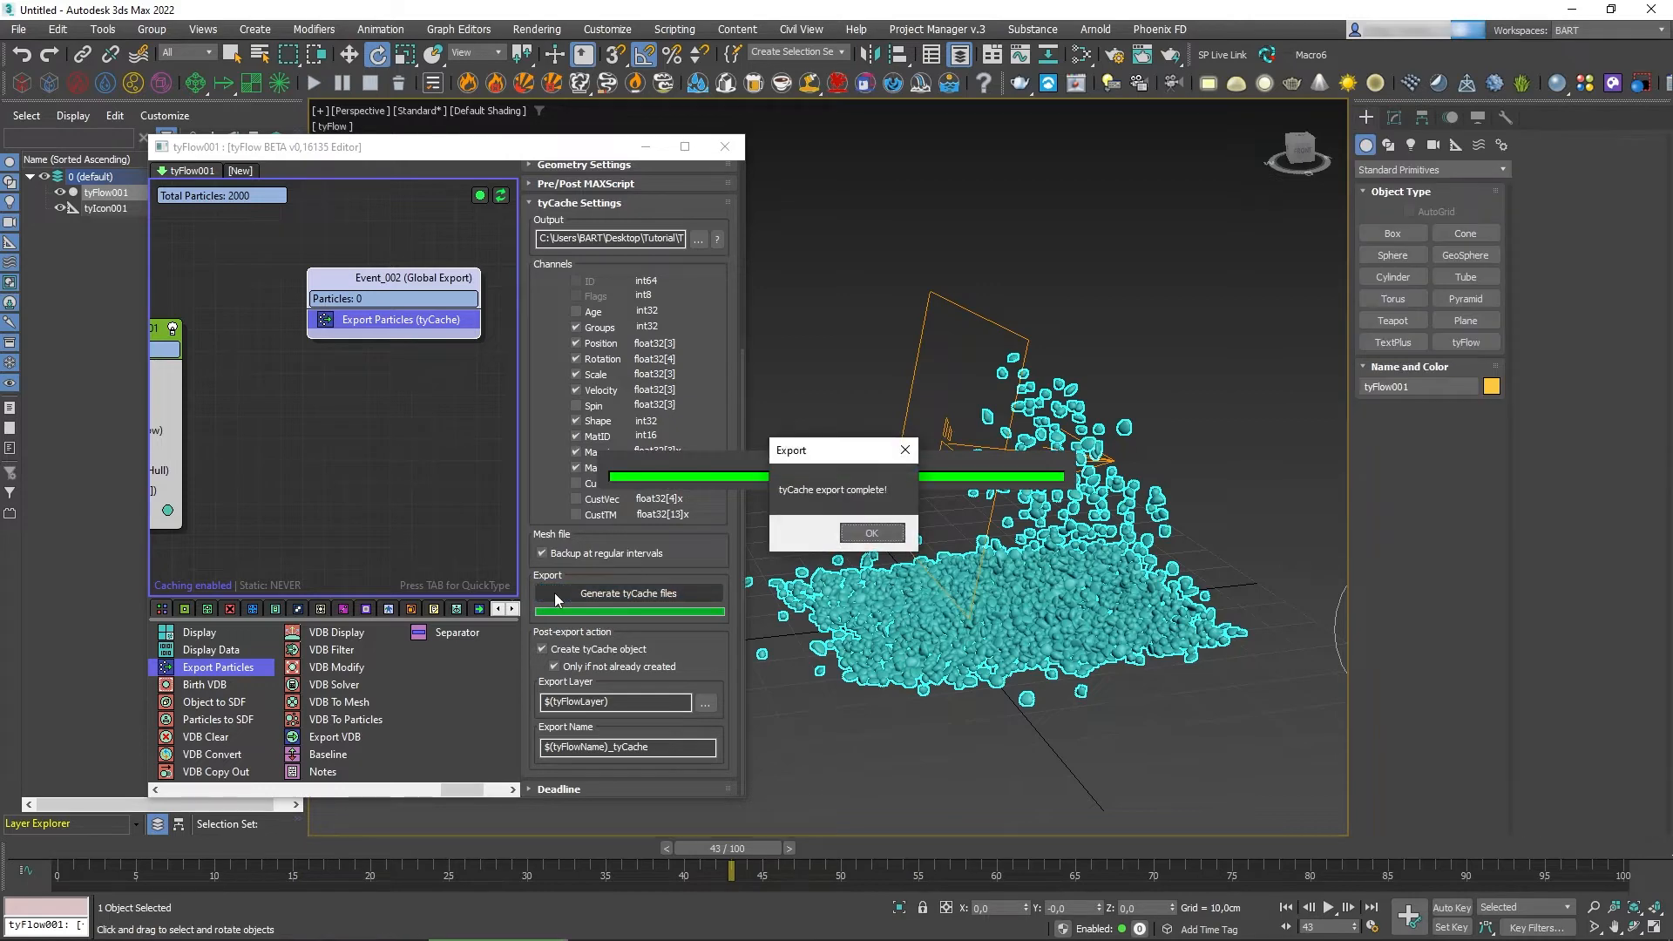
left_click(867, 538)
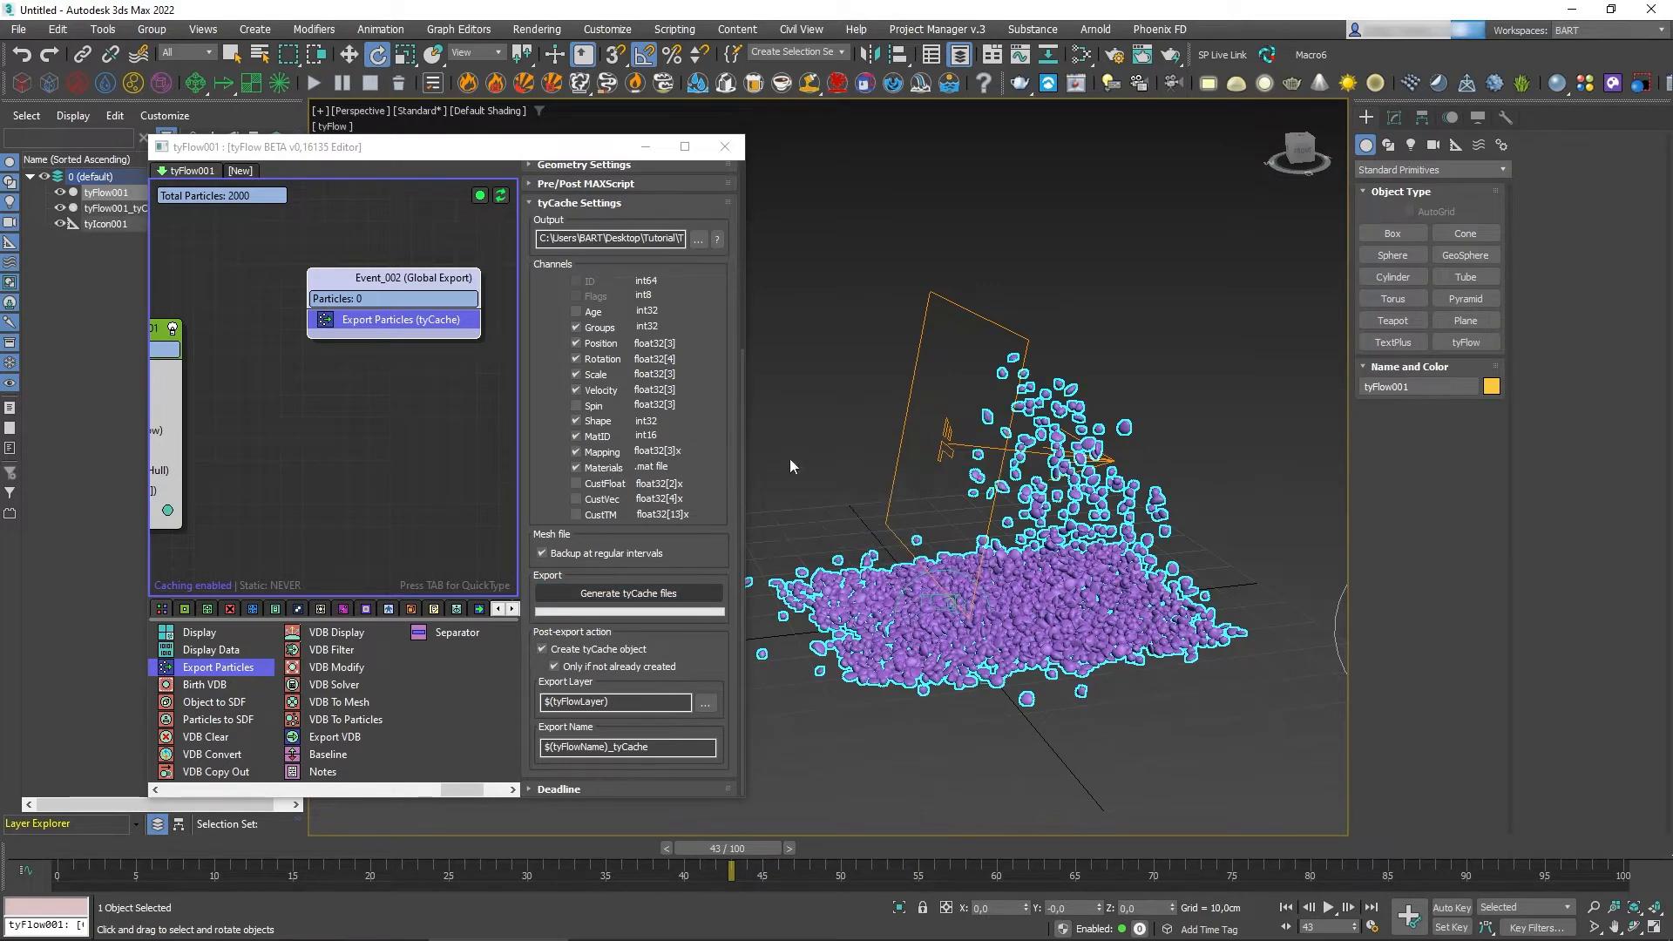
left_click(479, 197)
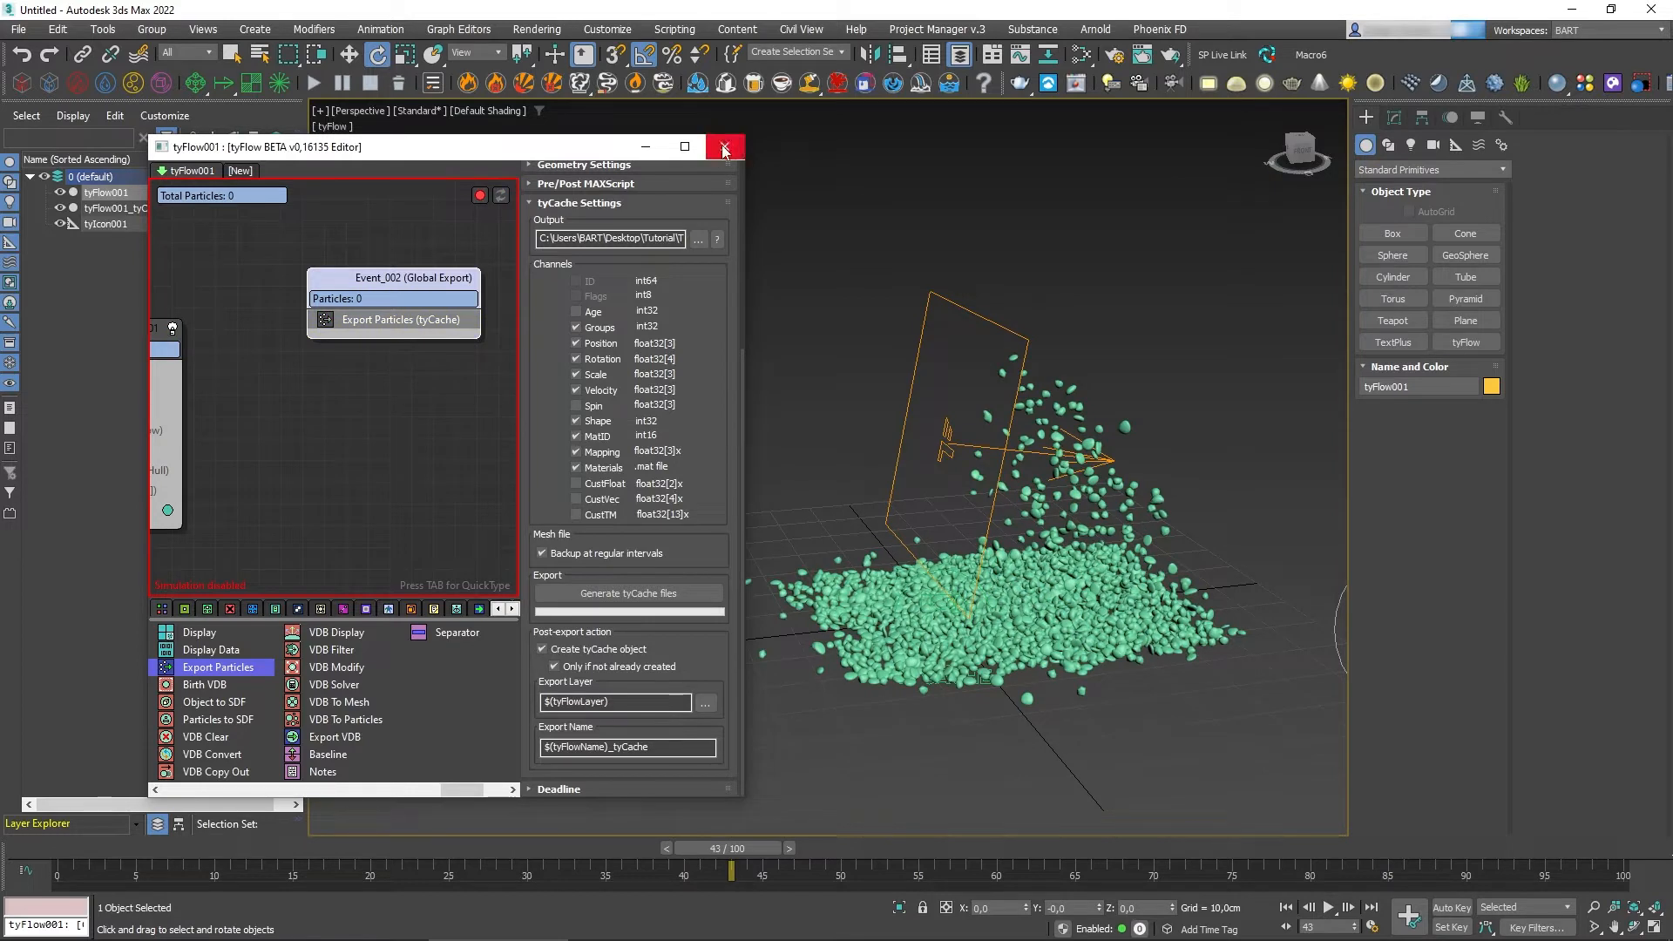
left_click(724, 148)
Hide tyFlow001 and tyIcon001 in the scene and select the tyFlow001_tyCache object
left_click(59, 192)
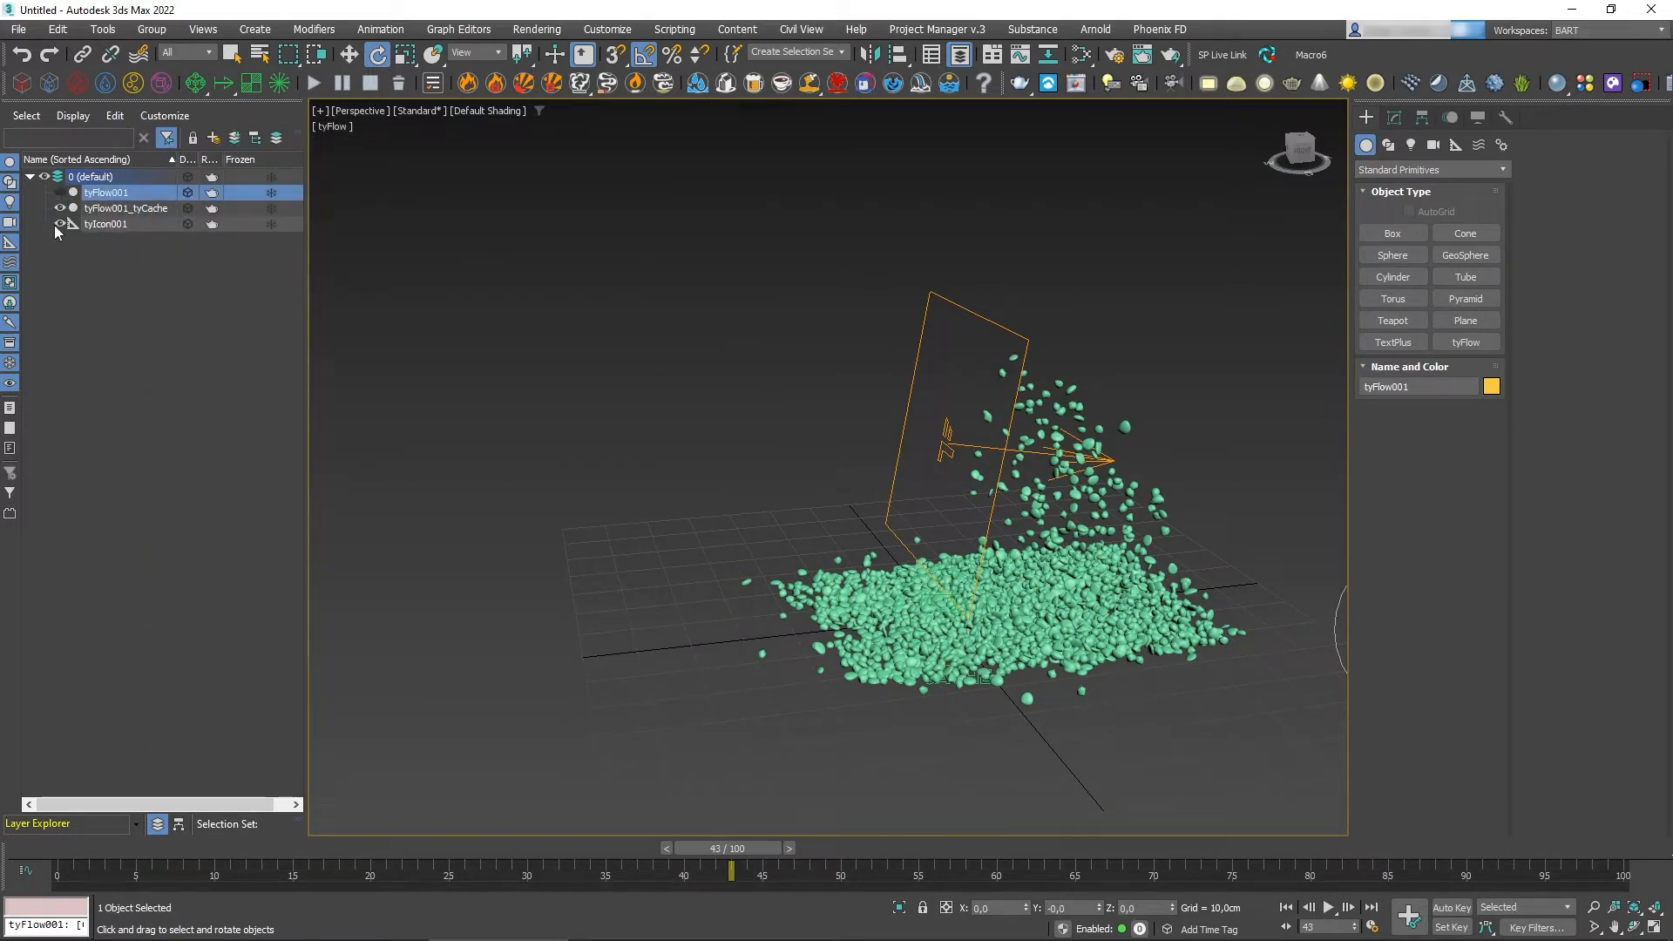
left_click(57, 223)
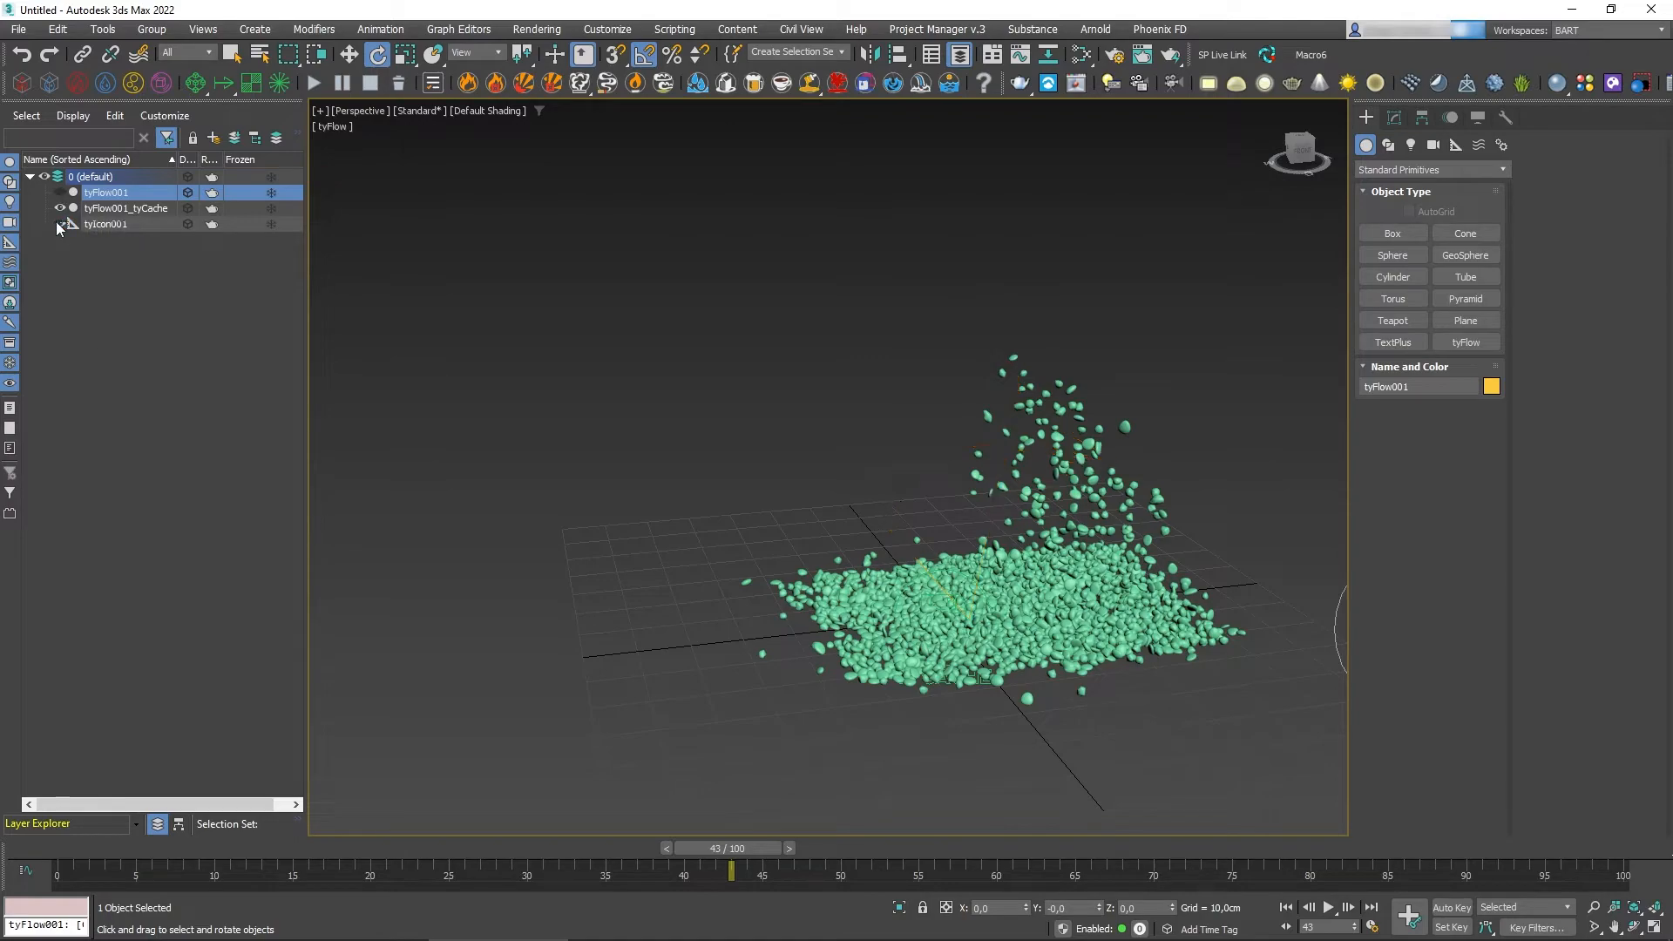
left_click(138, 211)
Scrub through the cached particle animation and finish at frame 100
left_click_drag(732, 845, 692, 861)
key("e")
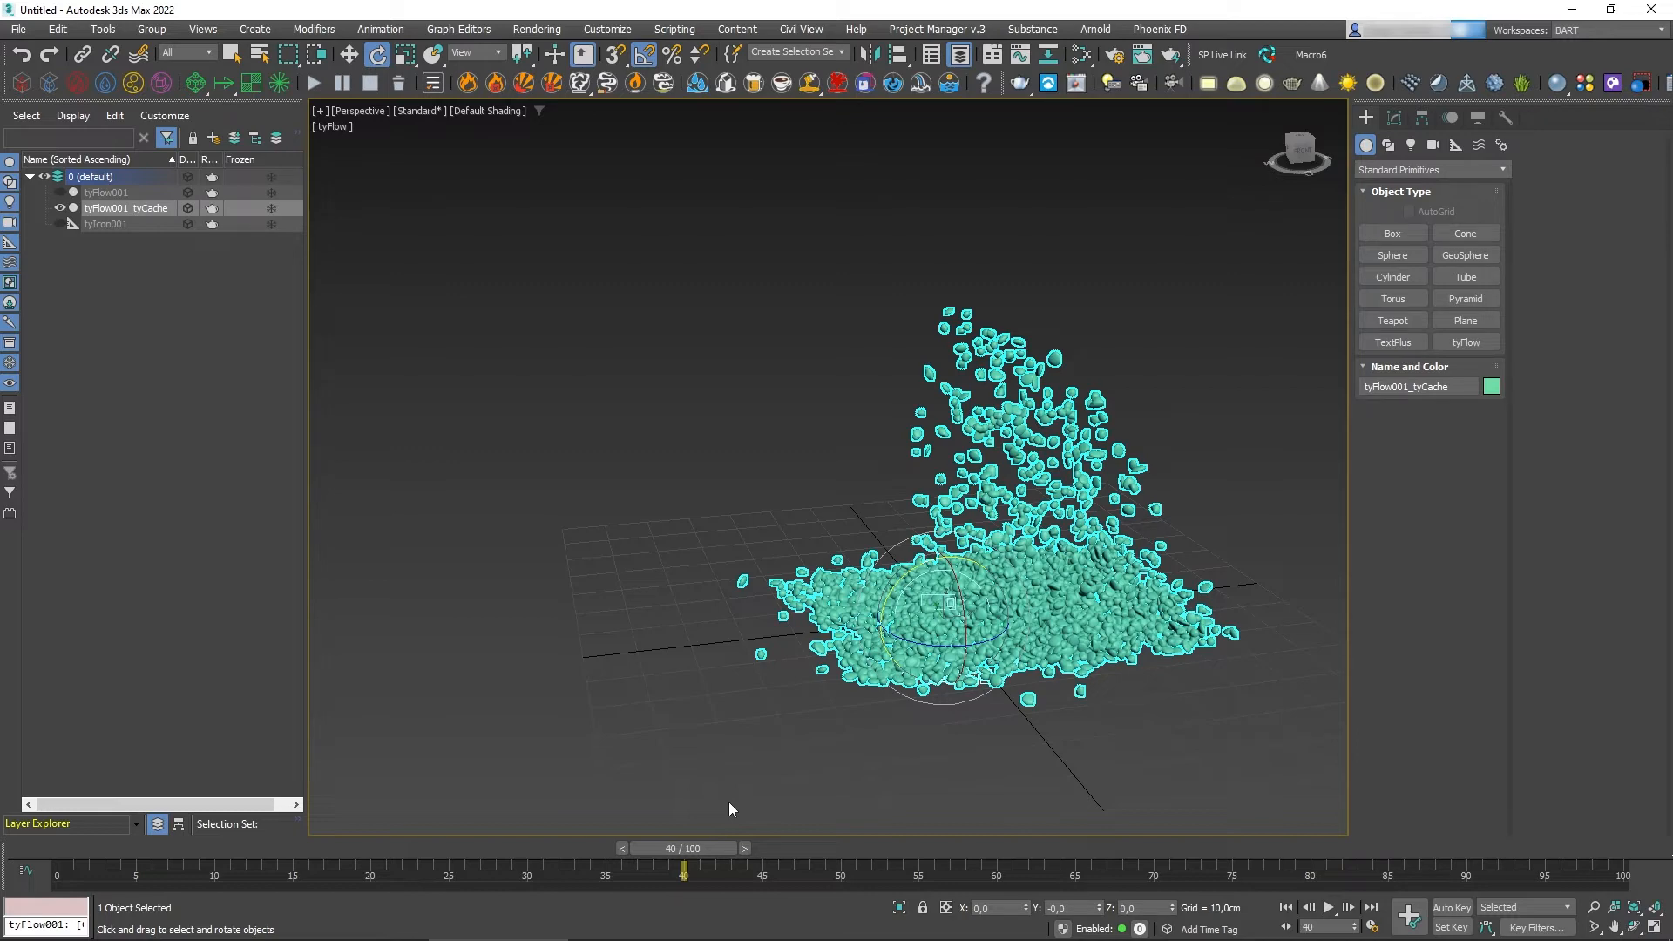
left_click_drag(693, 851, 1623, 872)
key("e")
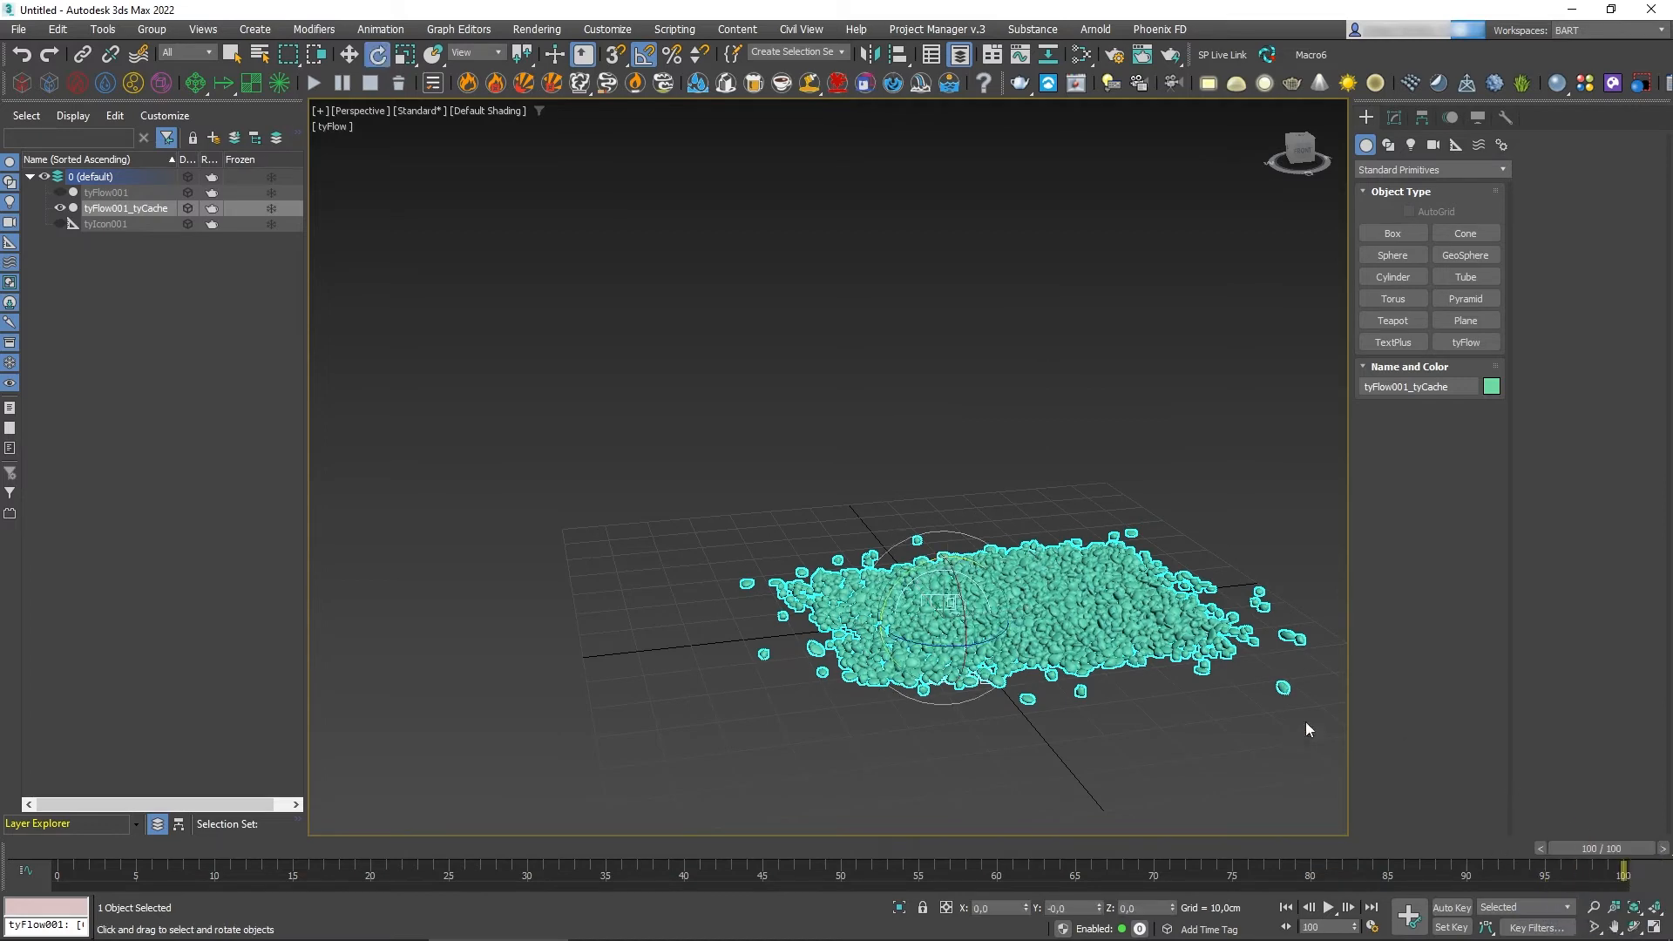
Add a UVW Map modifier with planar mapping to the tyCache object and fit it to the stones
middle_click_drag(1306, 721, 876, 703)
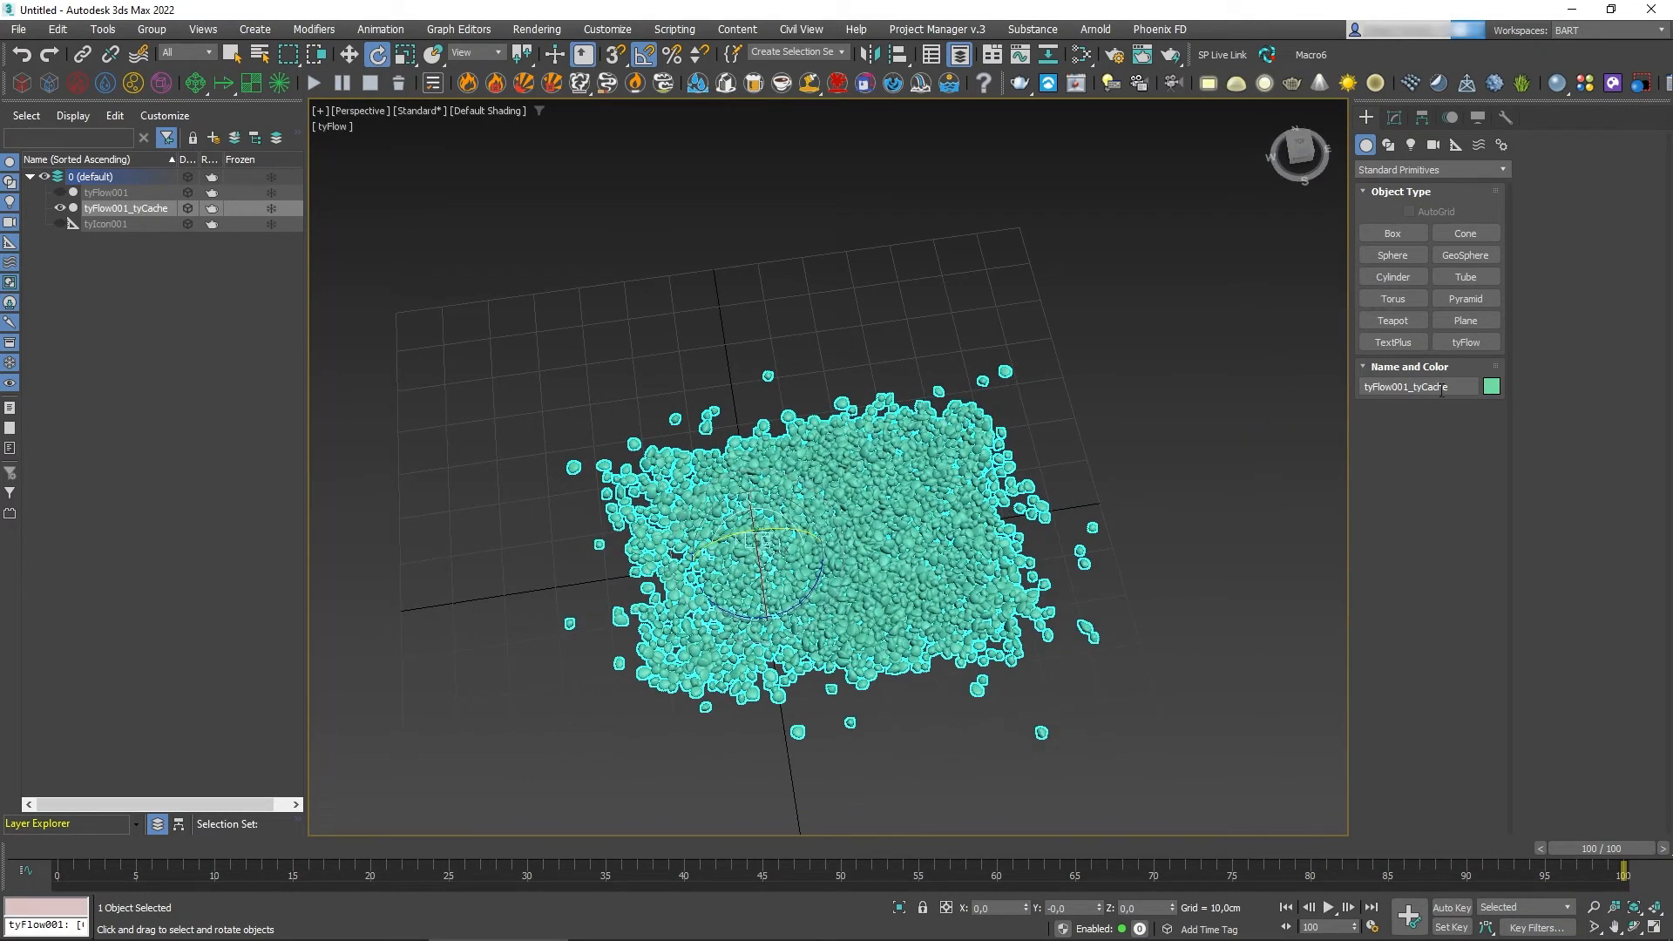
left_click(1394, 118)
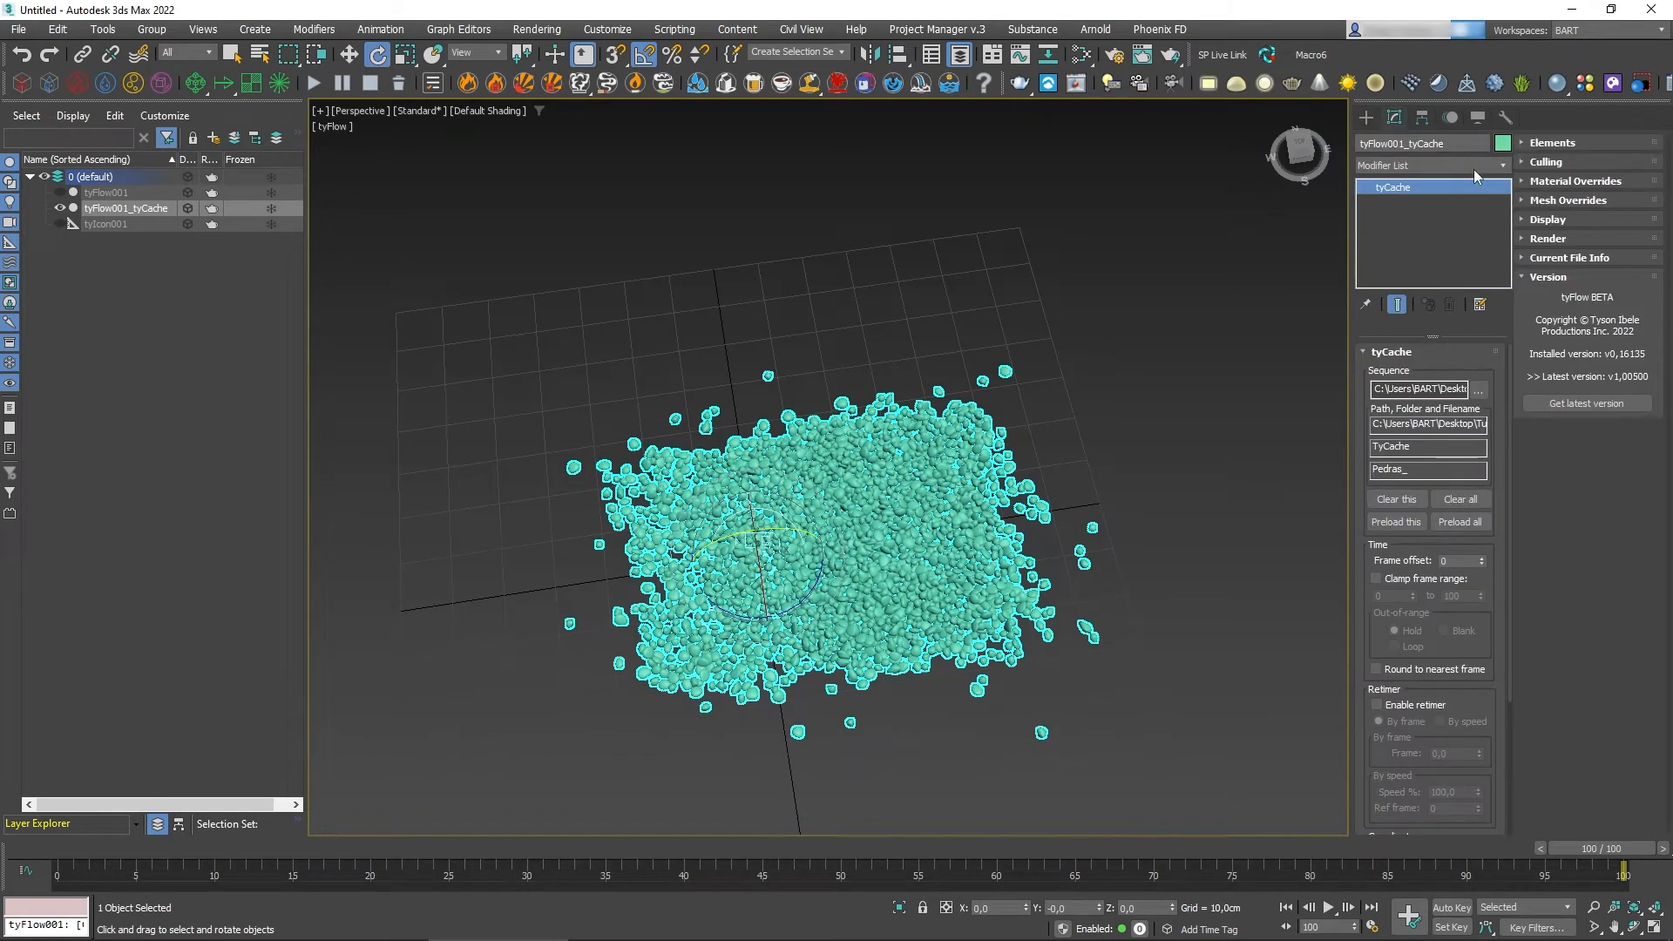
left_click(1505, 166)
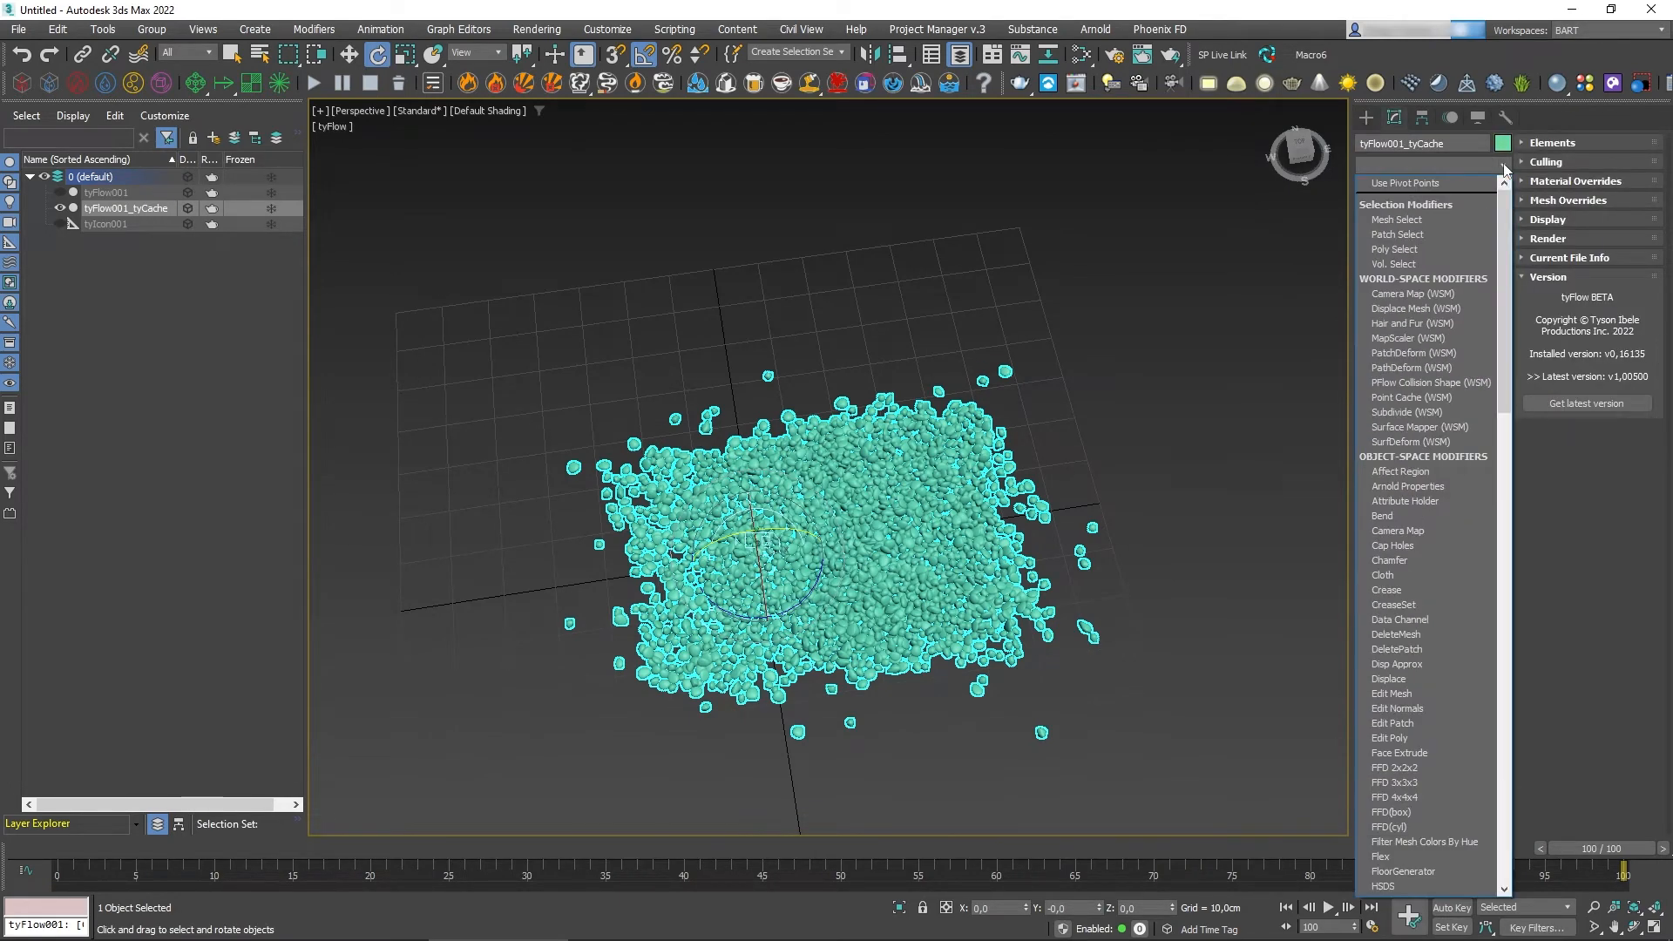
type("uv")
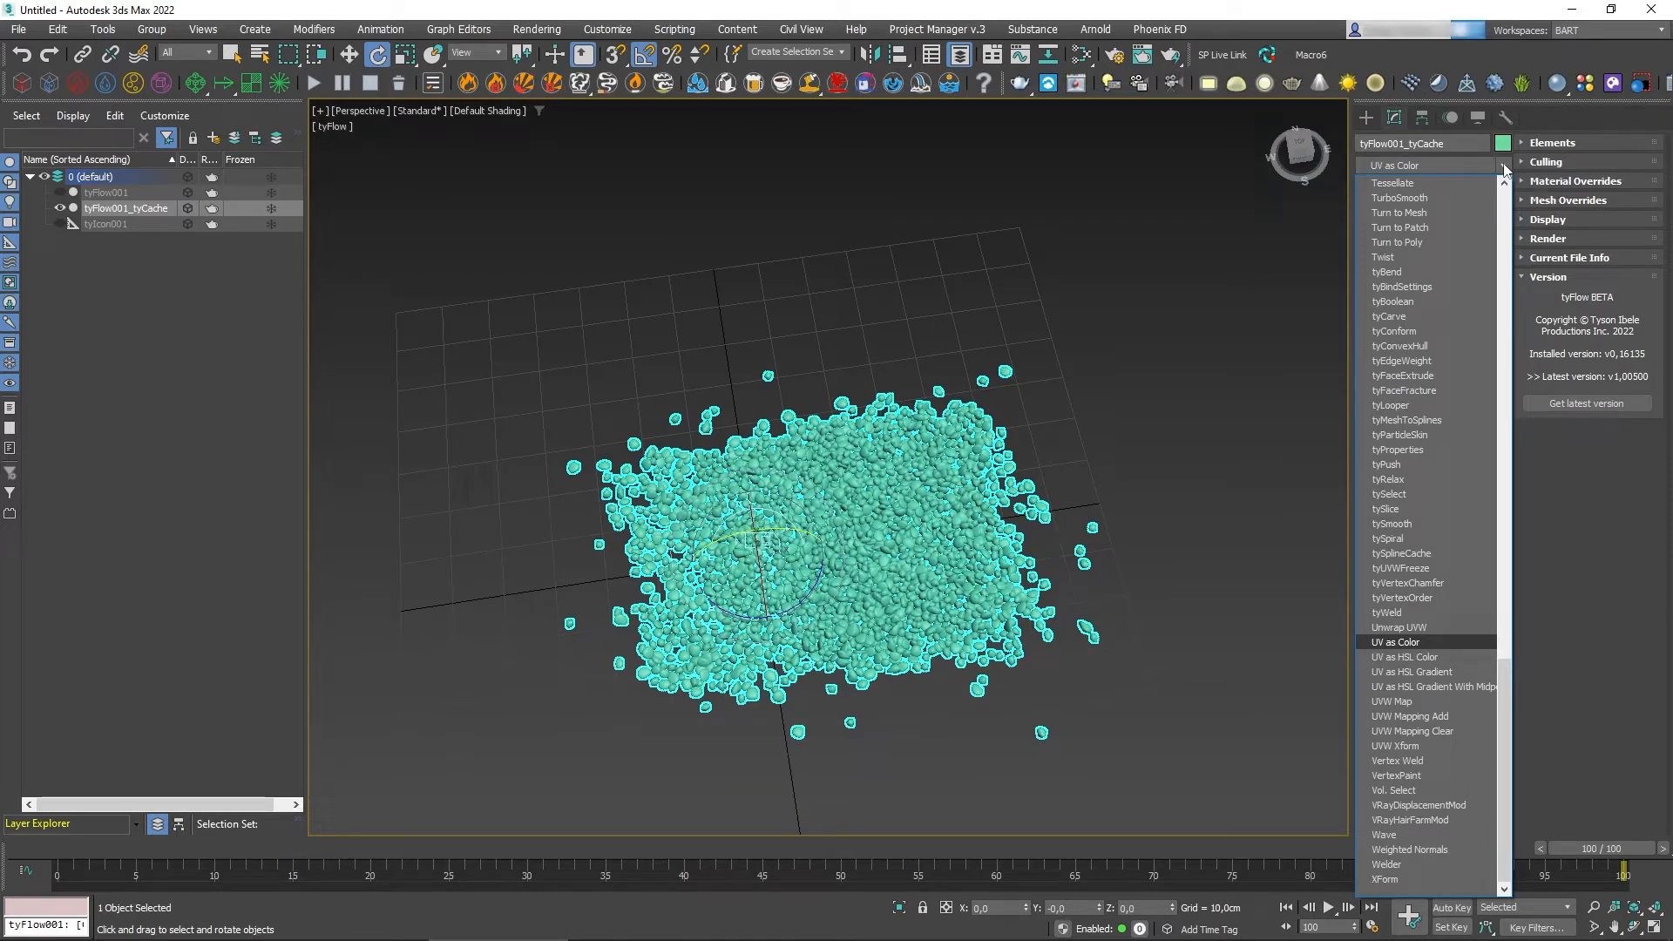
left_click(1426, 699)
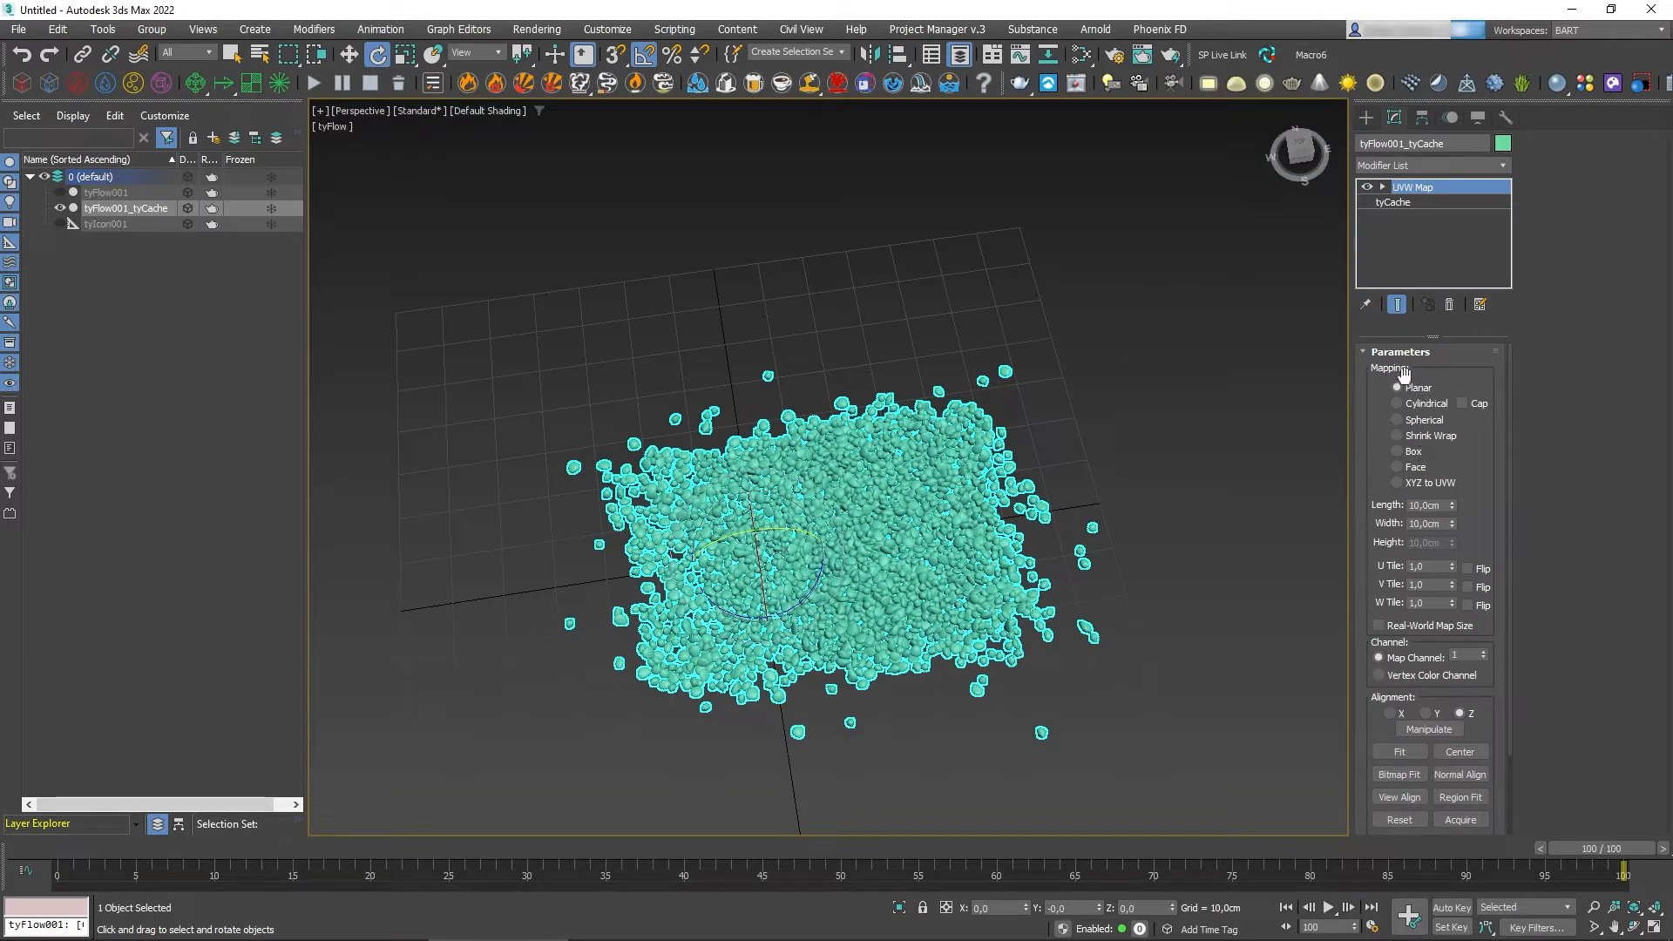
left_click(1397, 752)
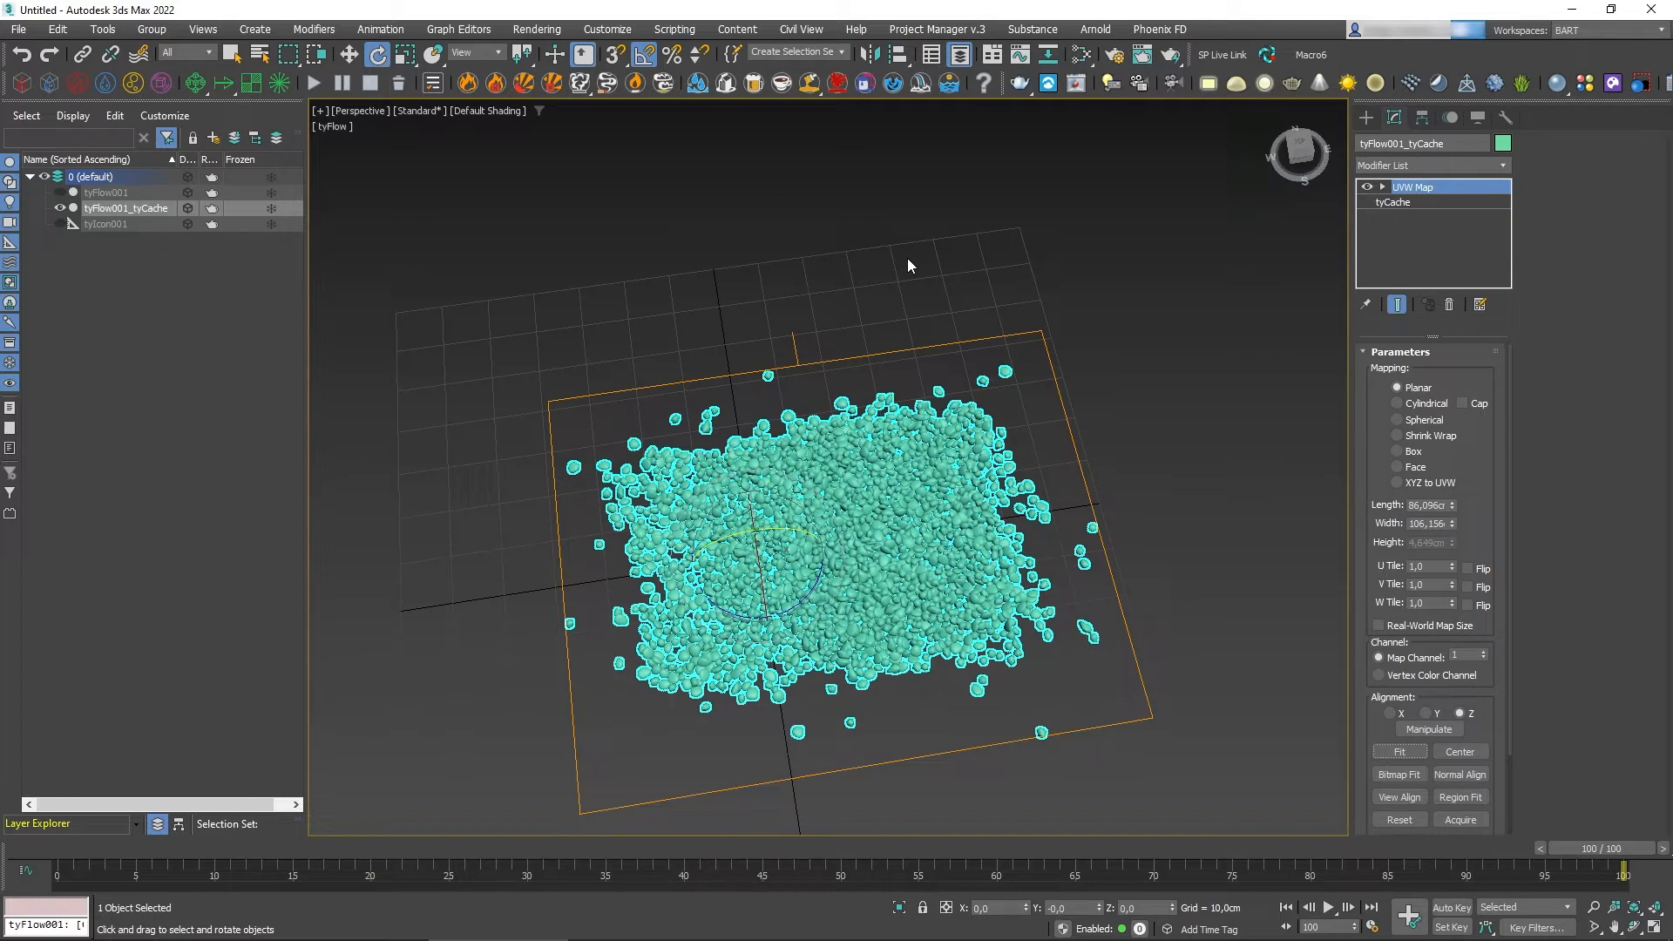
Open the Slate Material Editor and inspect the enlarged preview of the logo bitmap node
key("m")
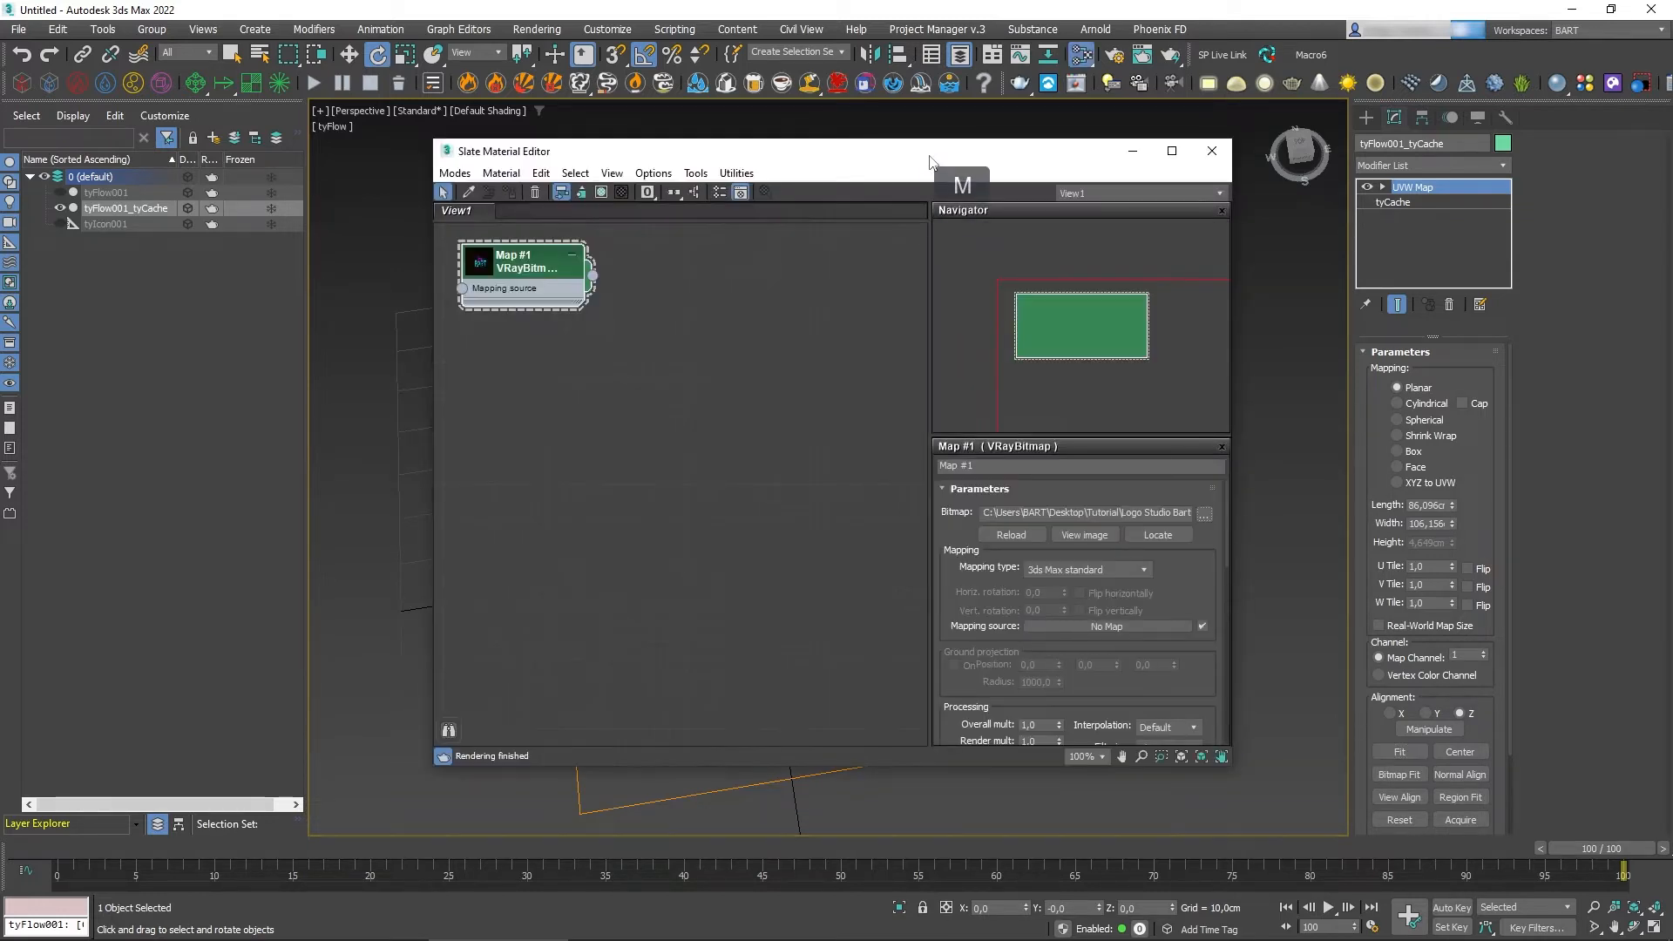
left_click_drag(924, 158, 954, 164)
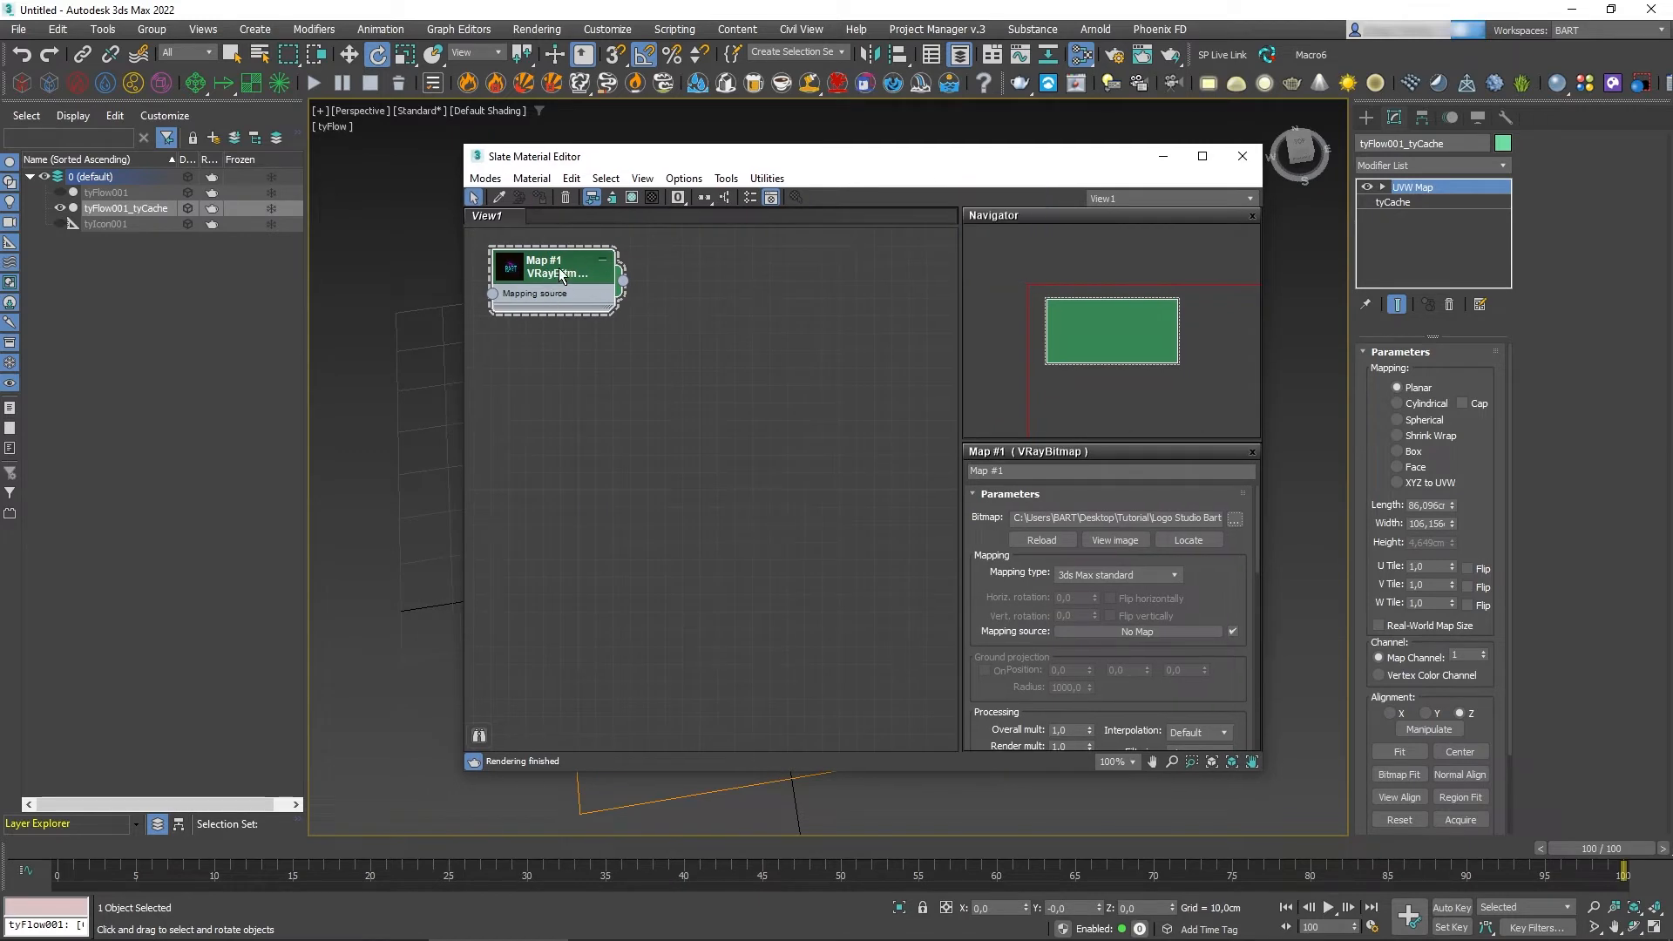
double_click(510, 270)
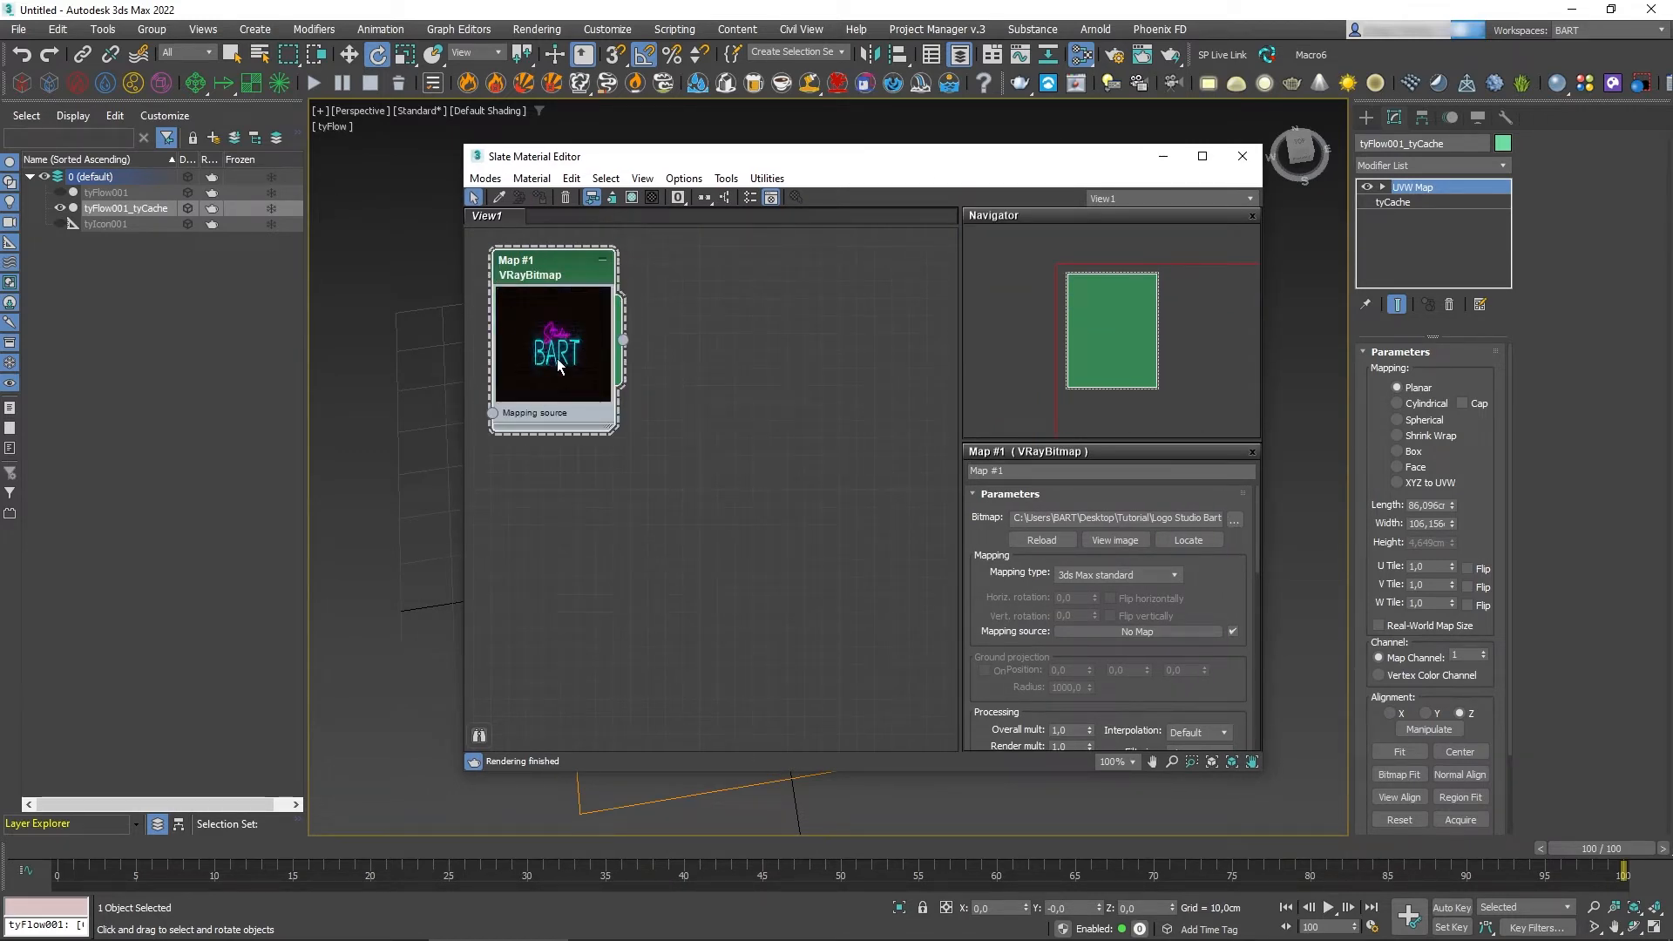
double_click(560, 356)
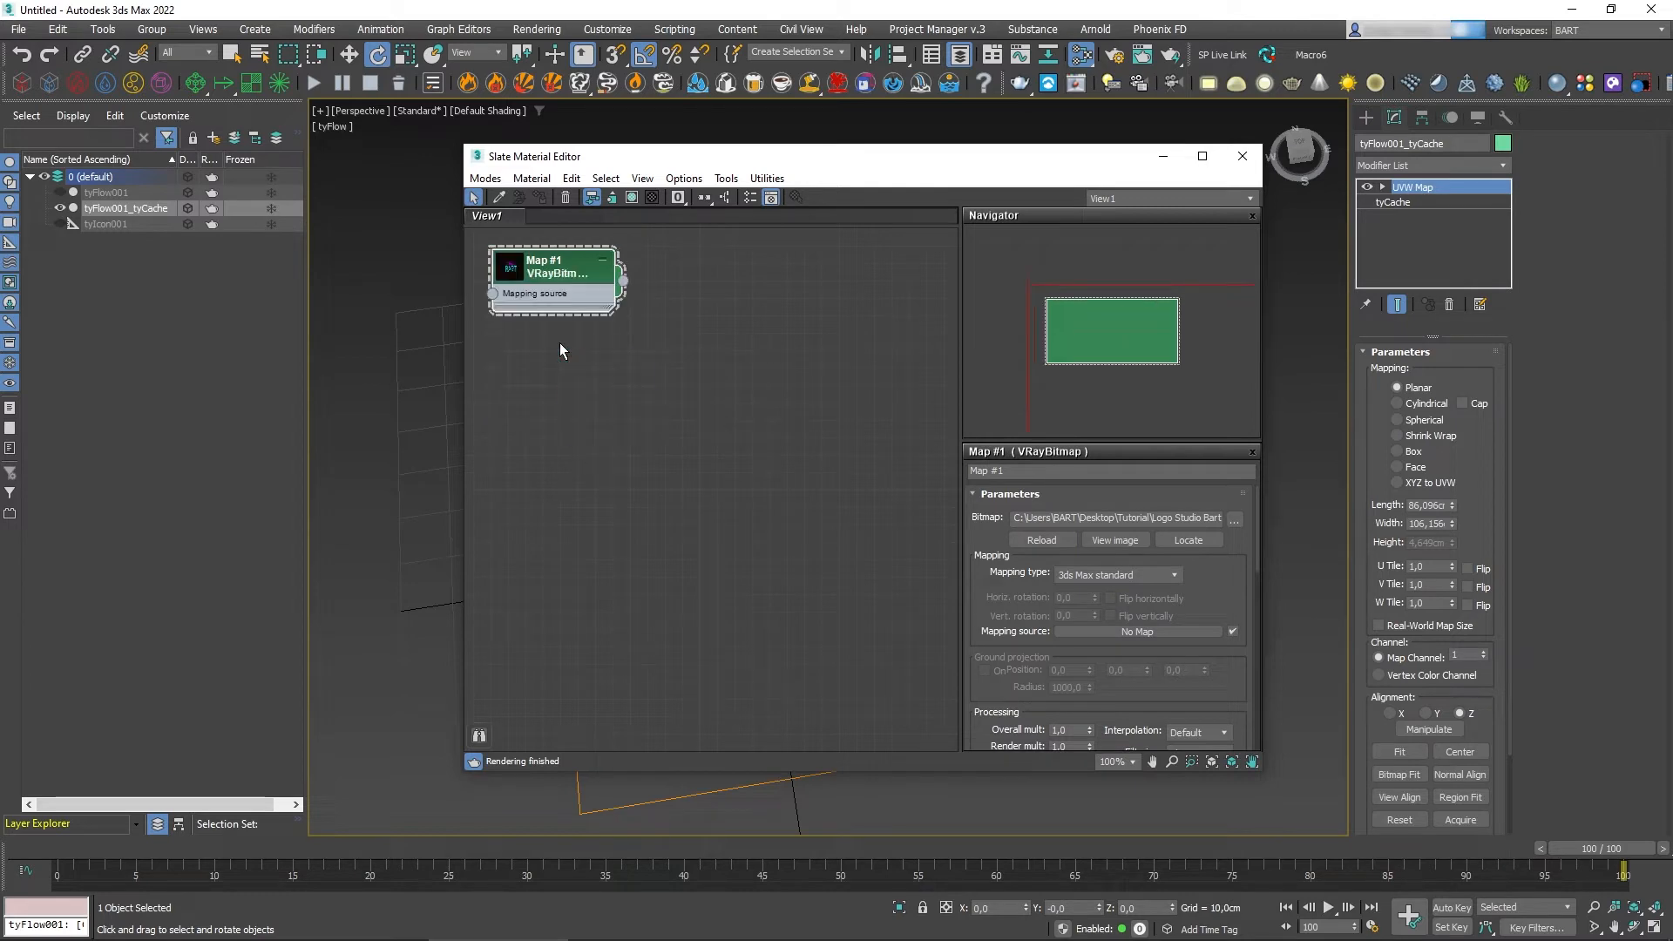
Create a VRayMtl material and connect the logo VRayBitmap to its diffuse map
right_click(755, 463)
mouse_move(806, 473)
mouse_move(949, 473)
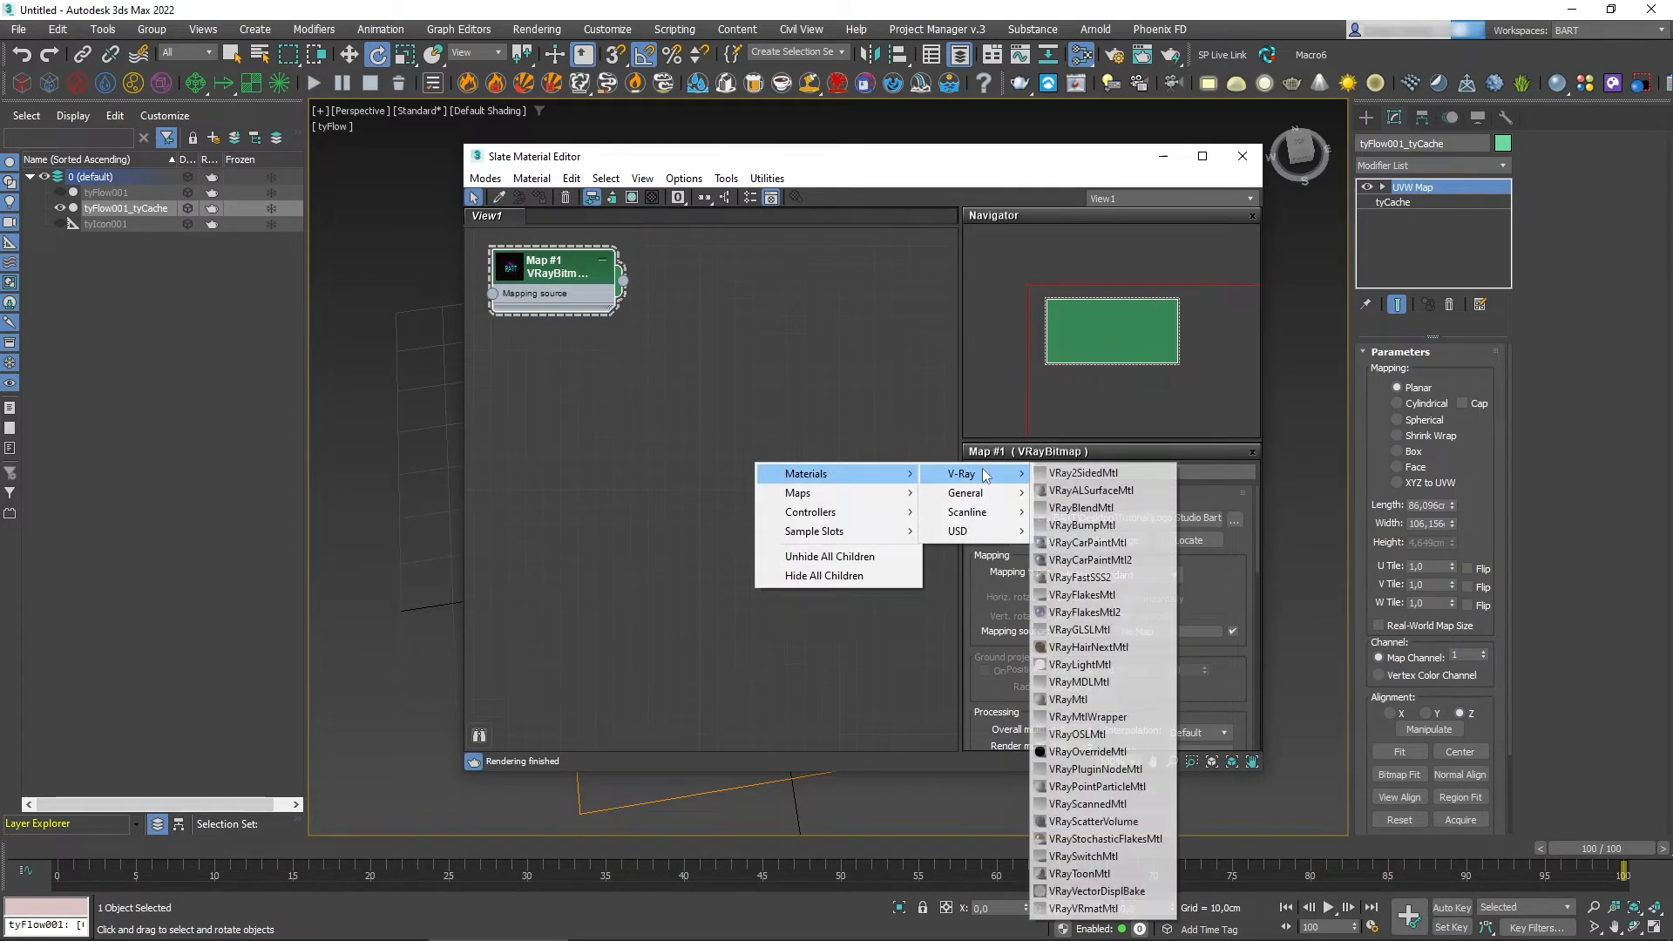
left_click(1119, 700)
left_click_drag(794, 514, 882, 357)
left_click_drag(624, 279, 772, 332)
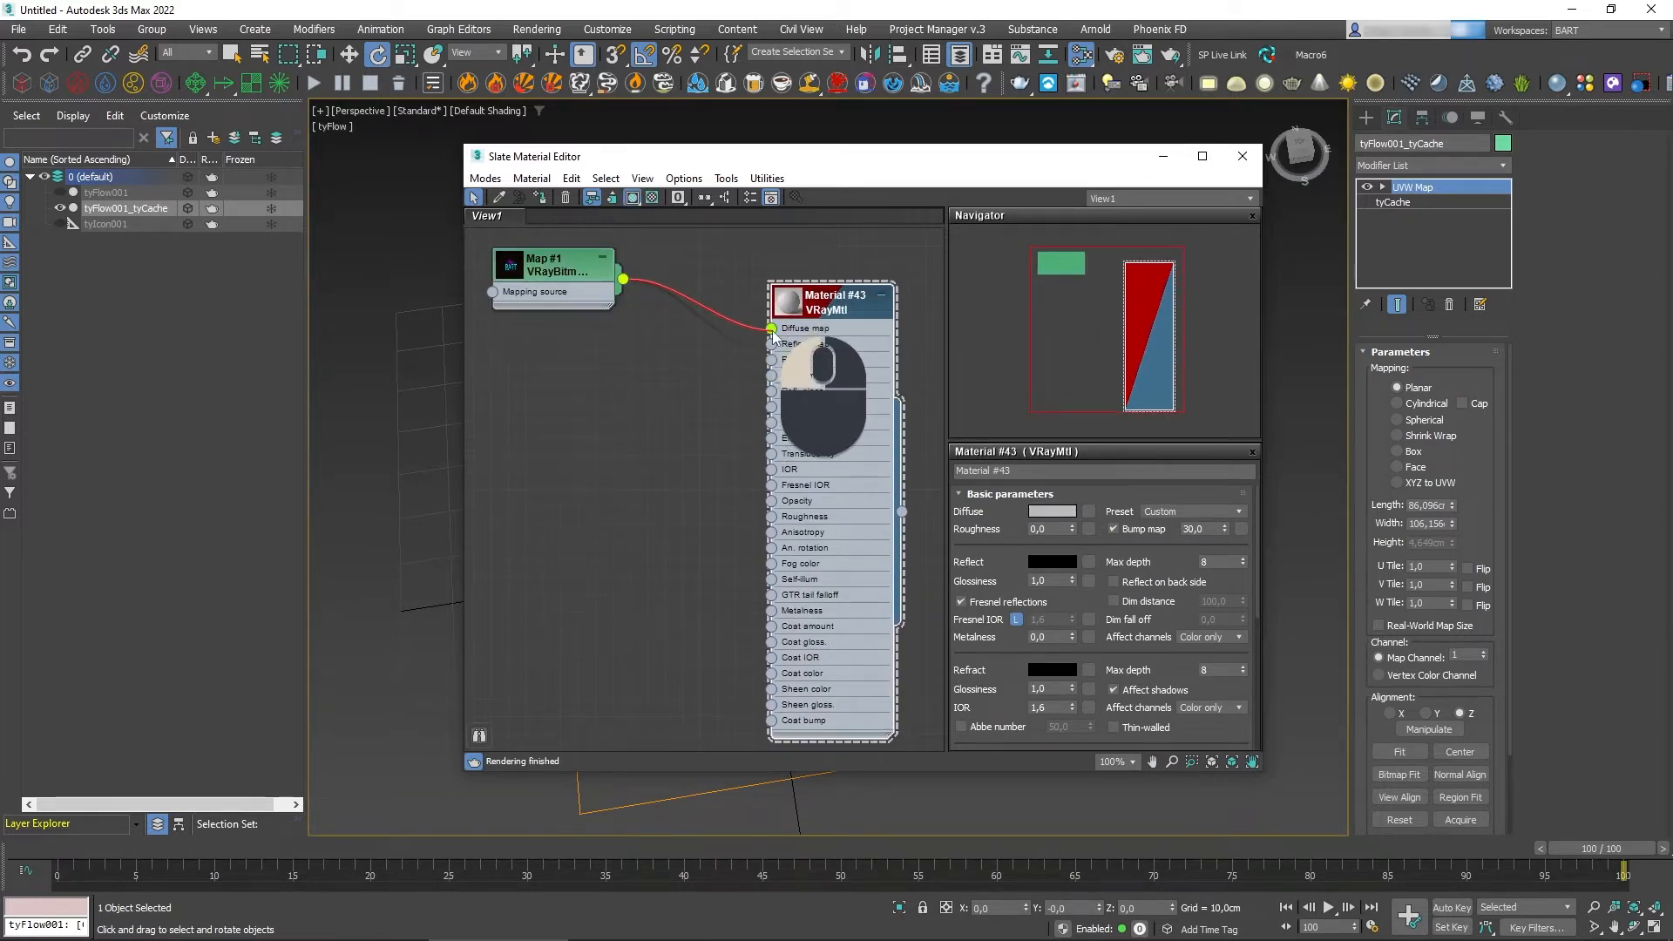
Assign the new VRayMtl material to the selected tyCache object and close the material editor
right_click(848, 305)
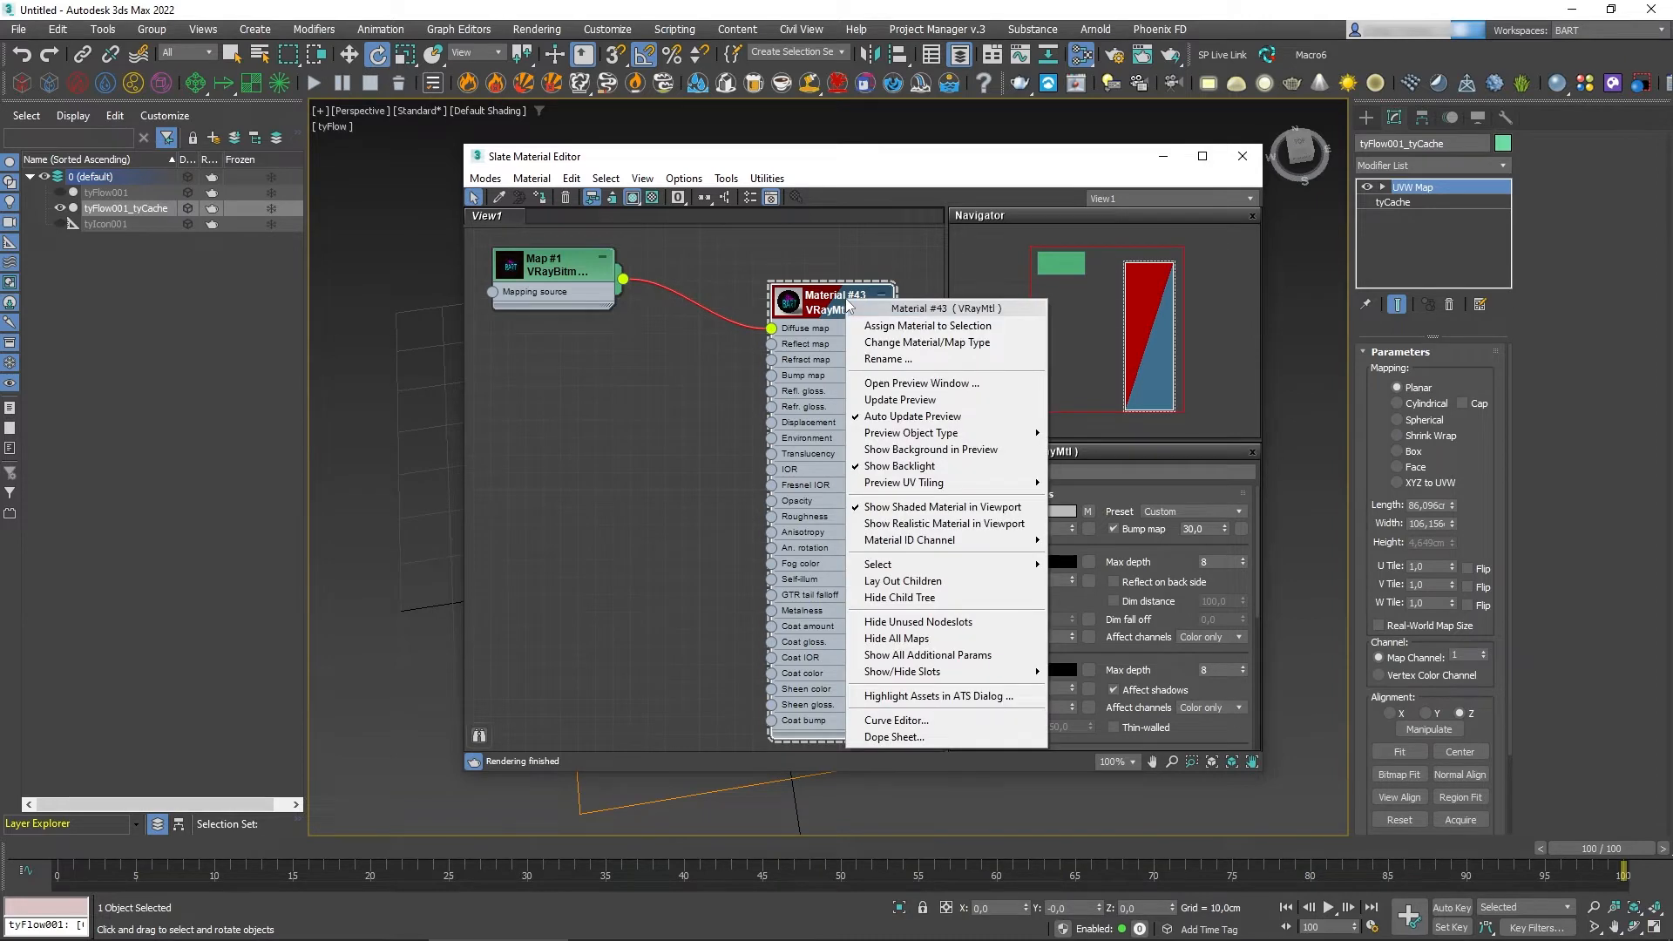
left_click(887, 328)
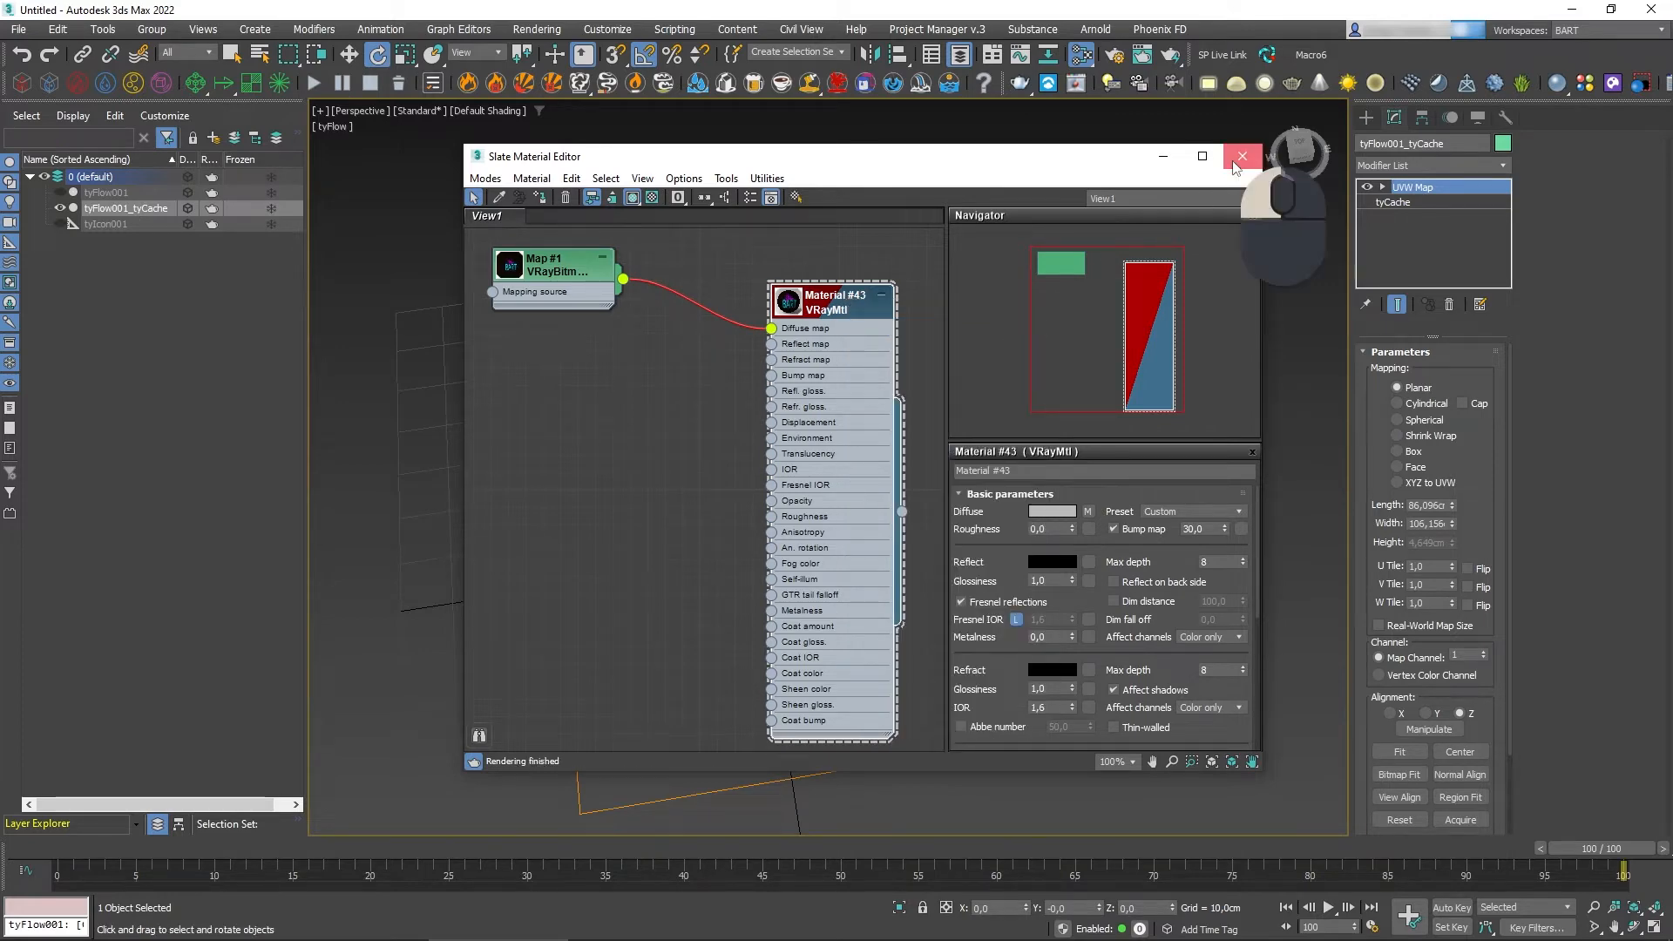
left_click(1242, 156)
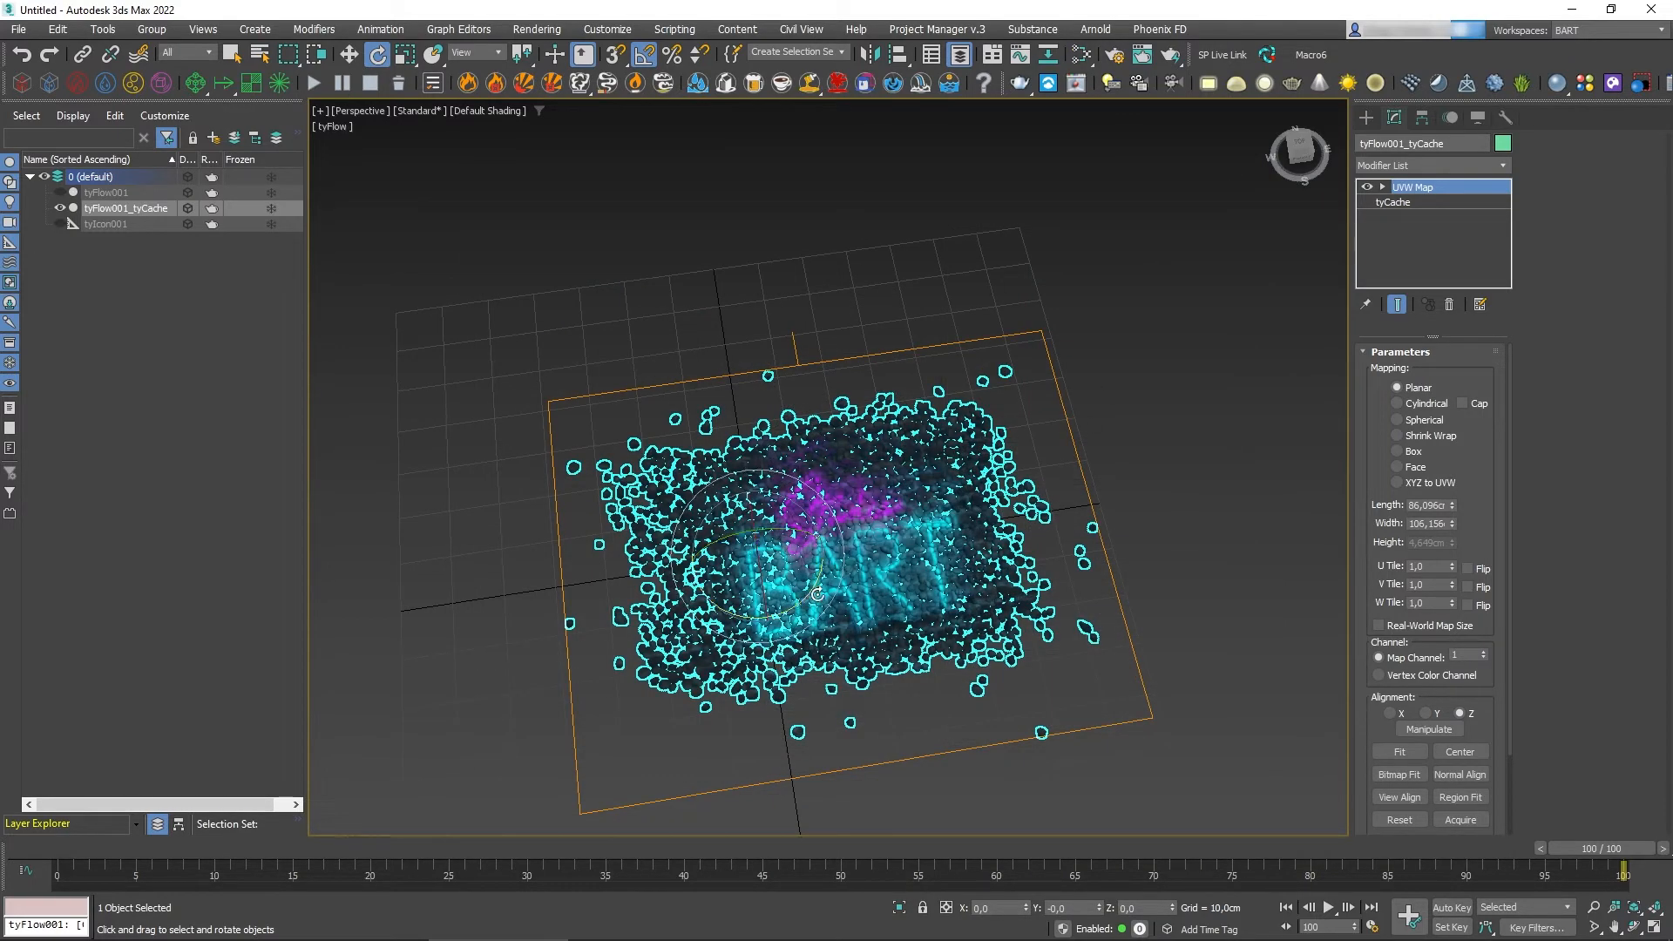
Move, rotate and slightly shrink the UVW Map gizmo so the BART logo sits tilted over the middle of the stones
scroll(878, 589, "up", 6)
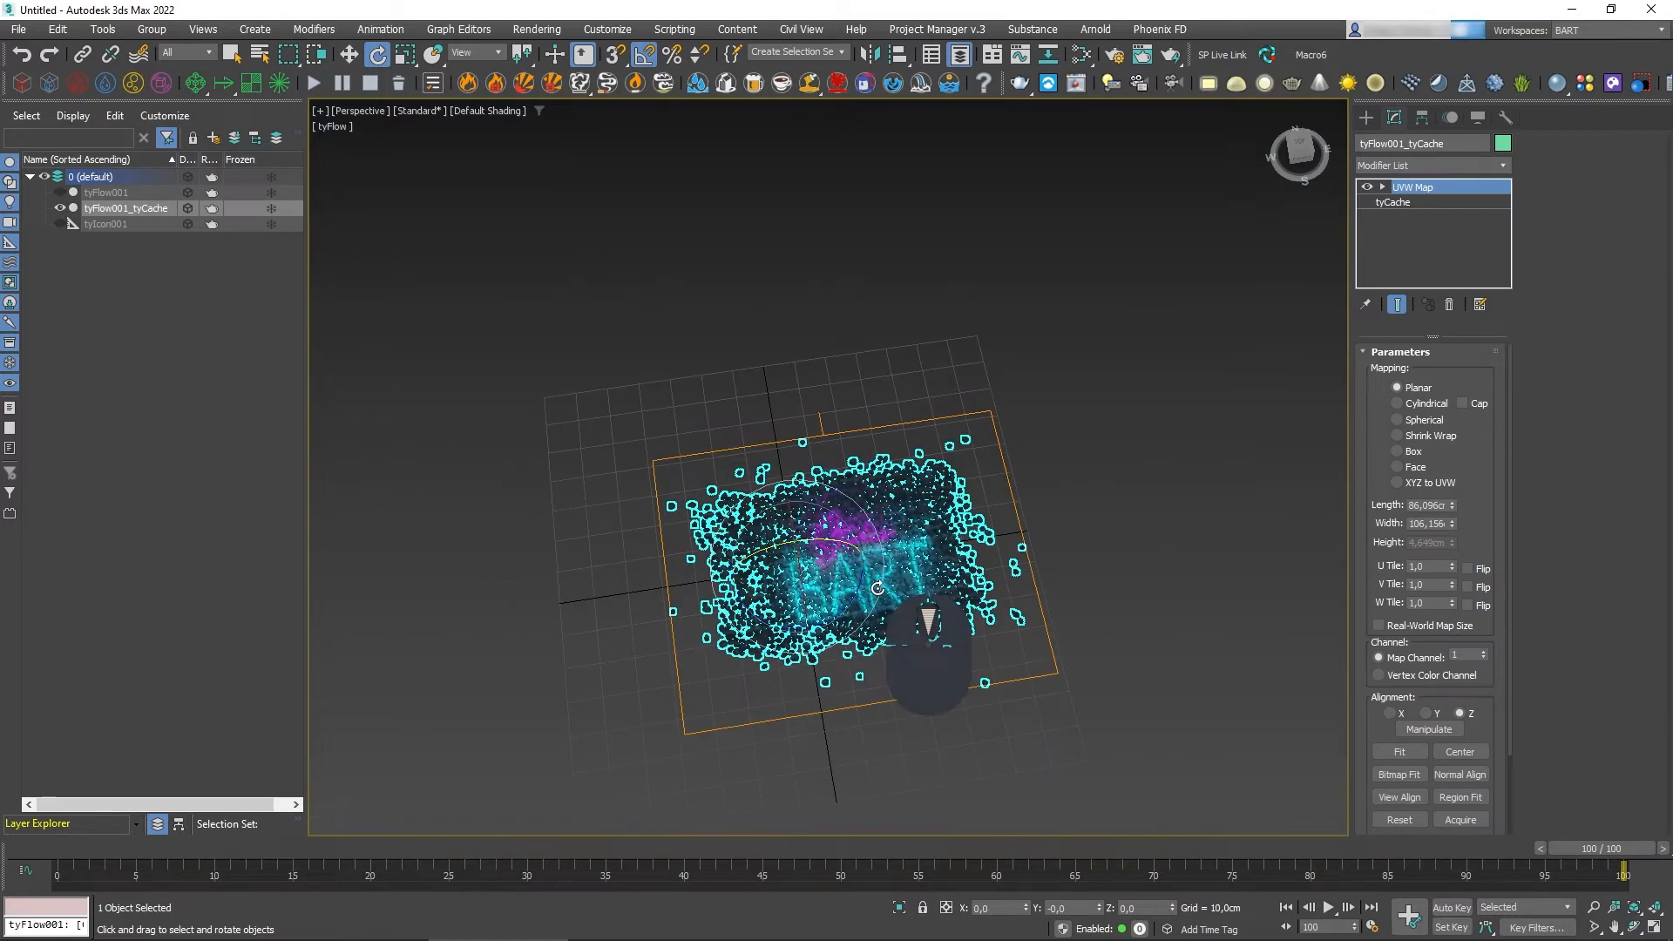
middle_click_drag(891, 533, 880, 536)
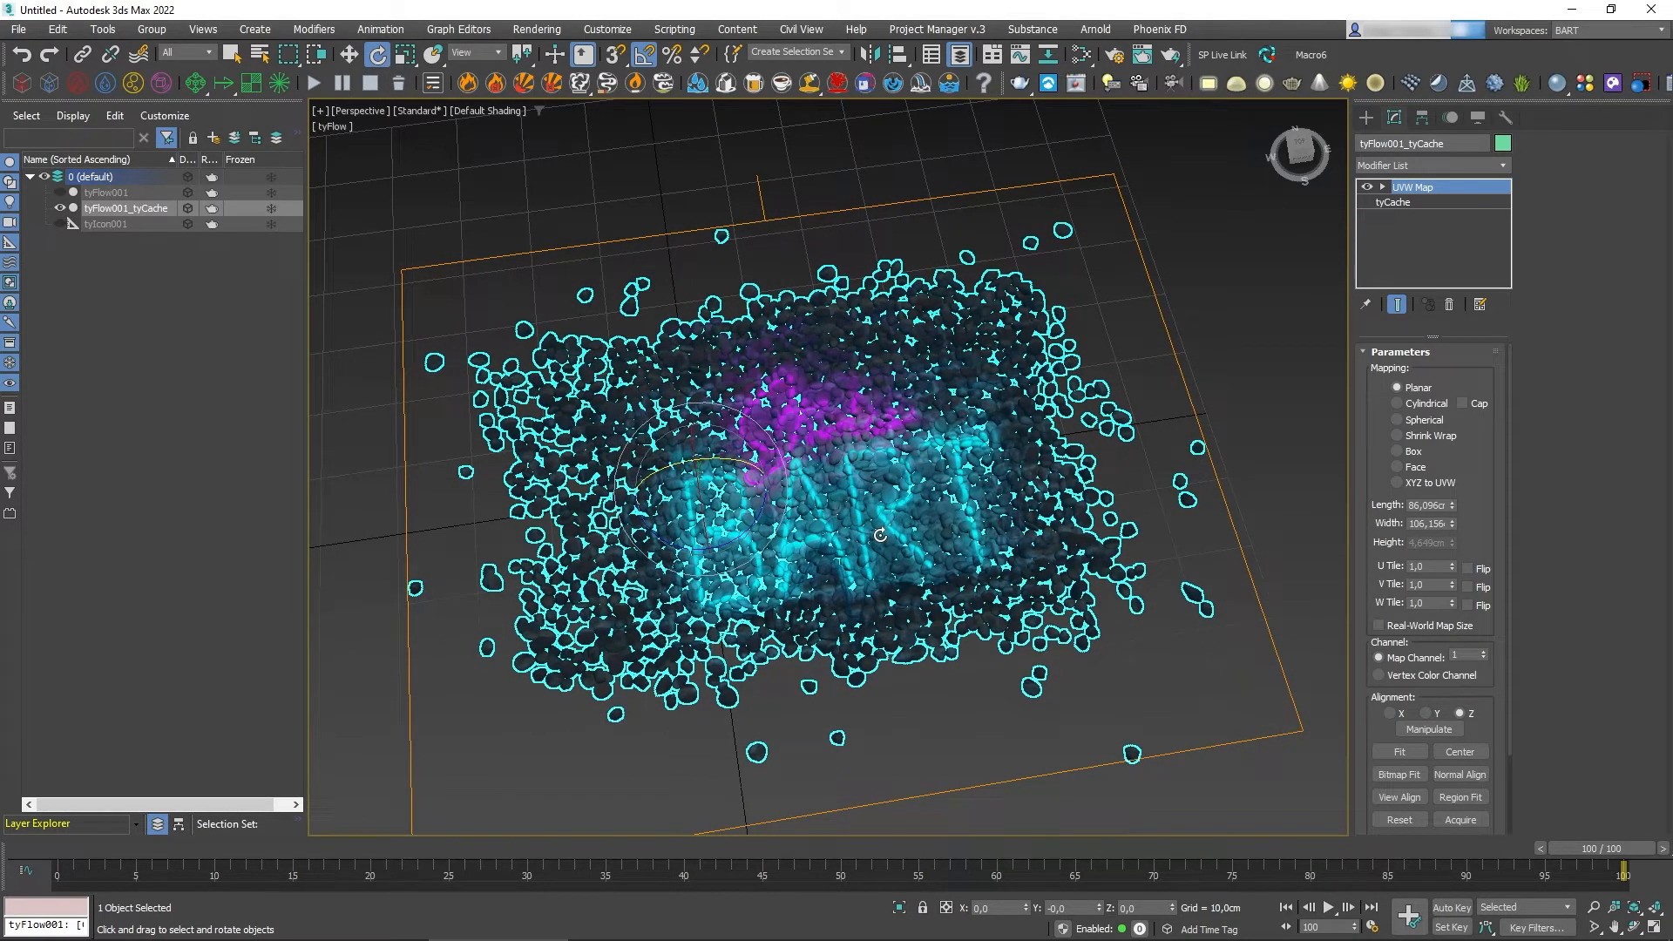
left_click(1383, 186)
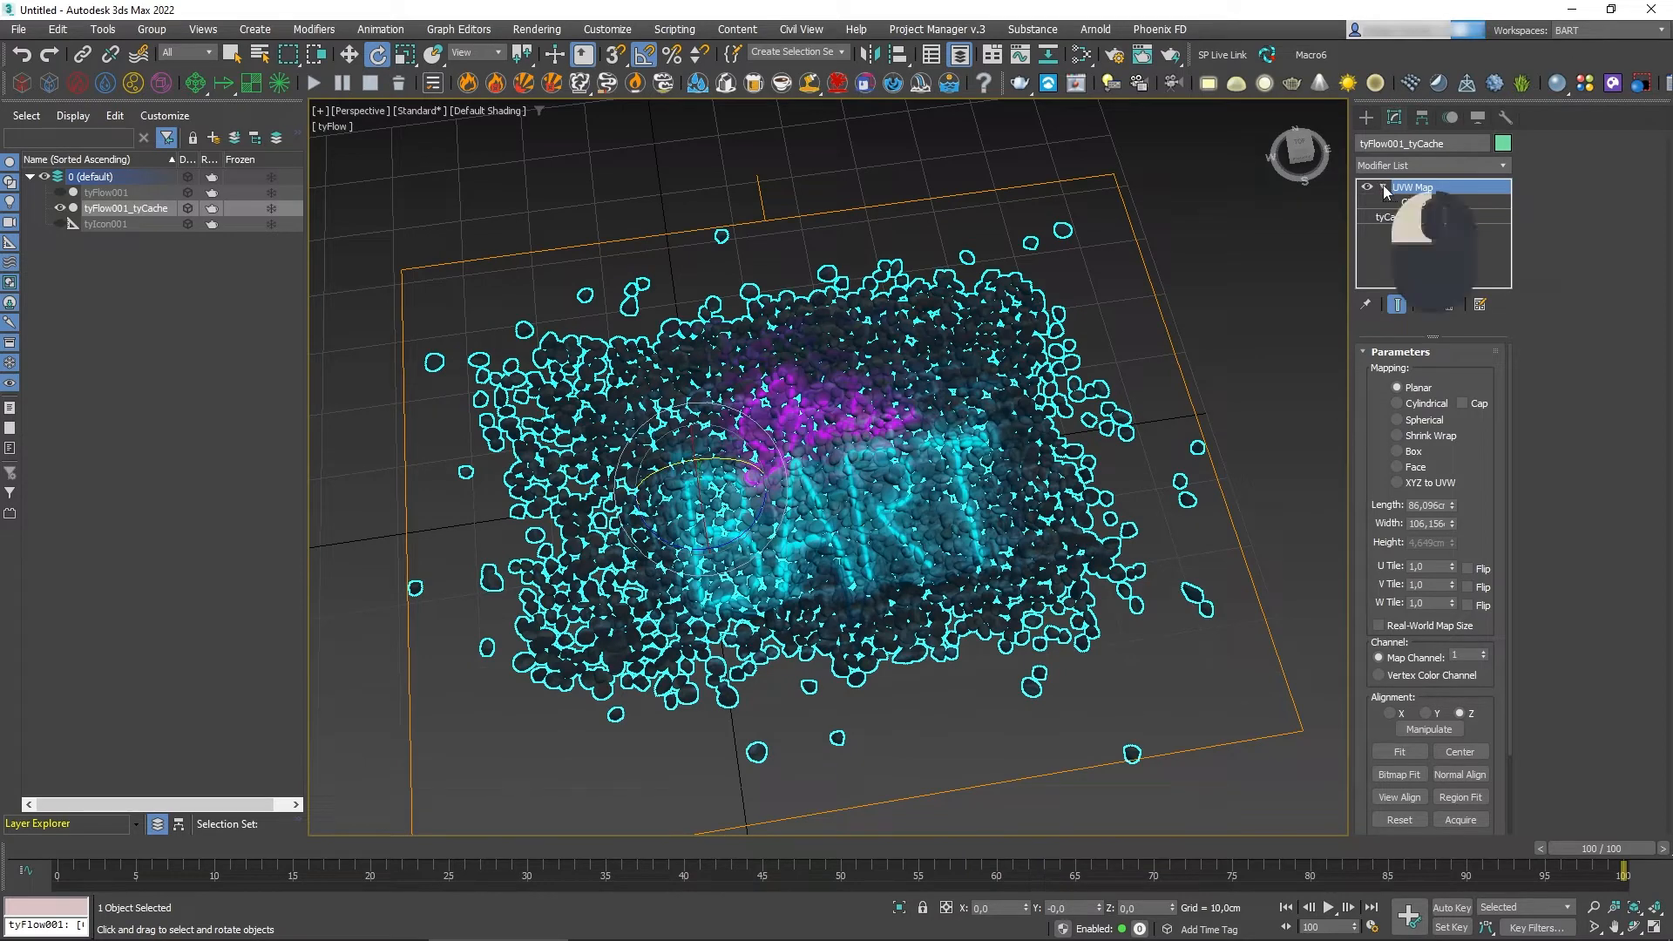
left_click(1411, 203)
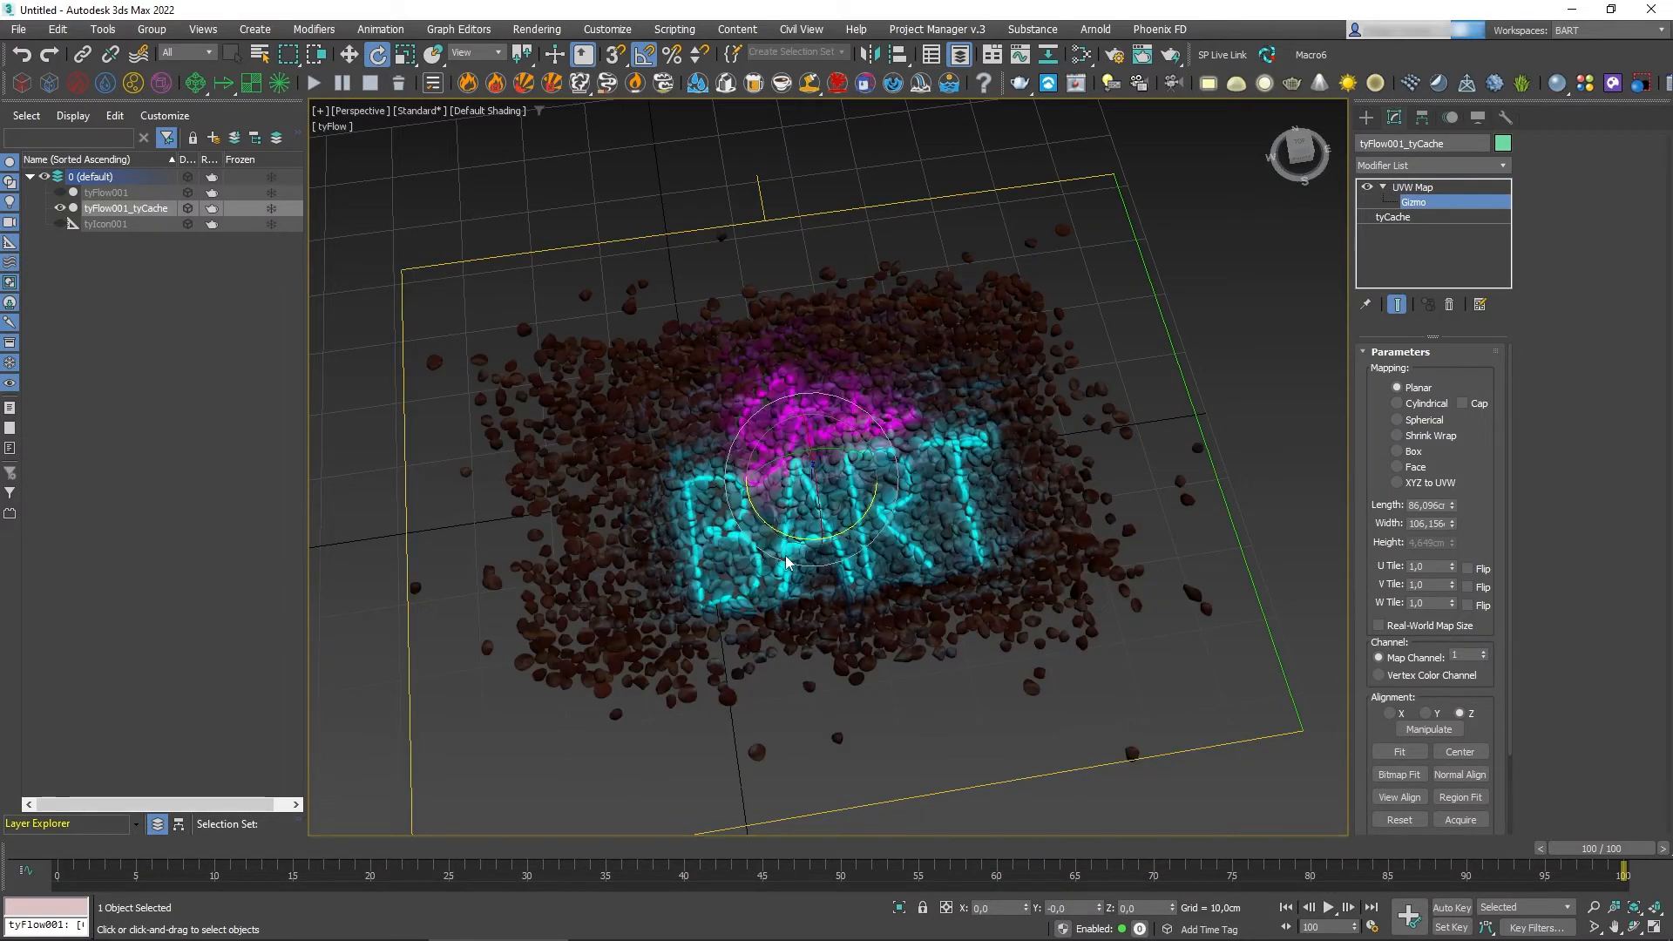
key("w")
left_click_drag(852, 471, 825, 431)
key("r")
key("e")
key("w")
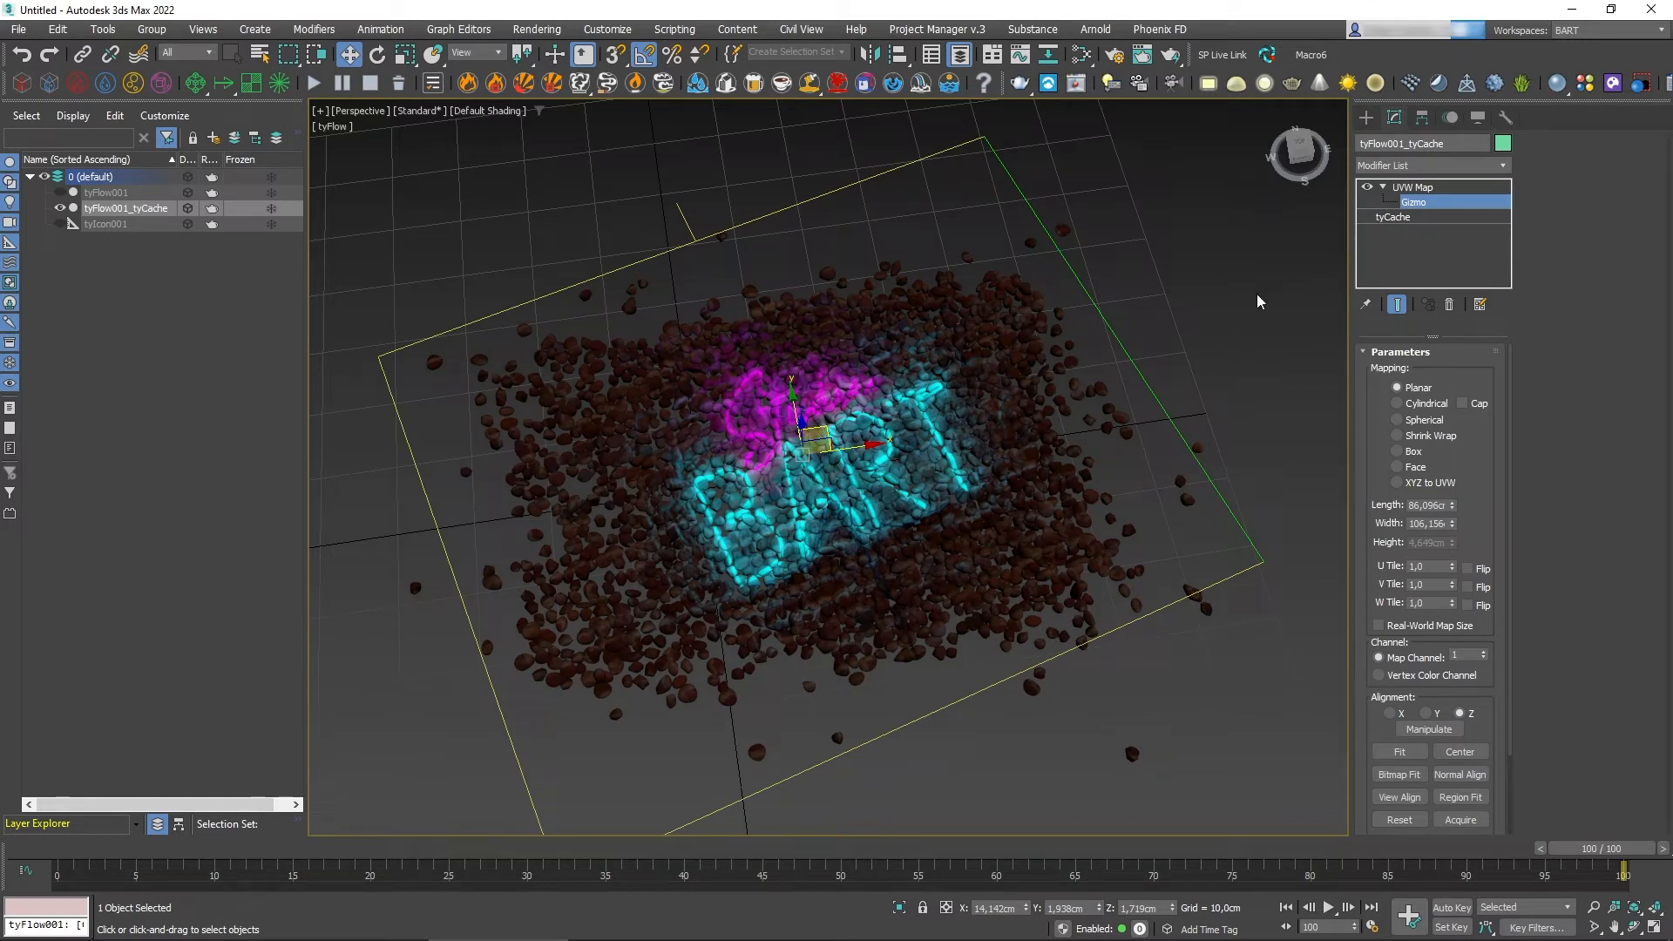
left_click(1316, 336)
left_click(1419, 188)
Add a tyUVWFreeze modifier above UVW Map and freeze the UVWs at frame 100
left_click(1504, 166)
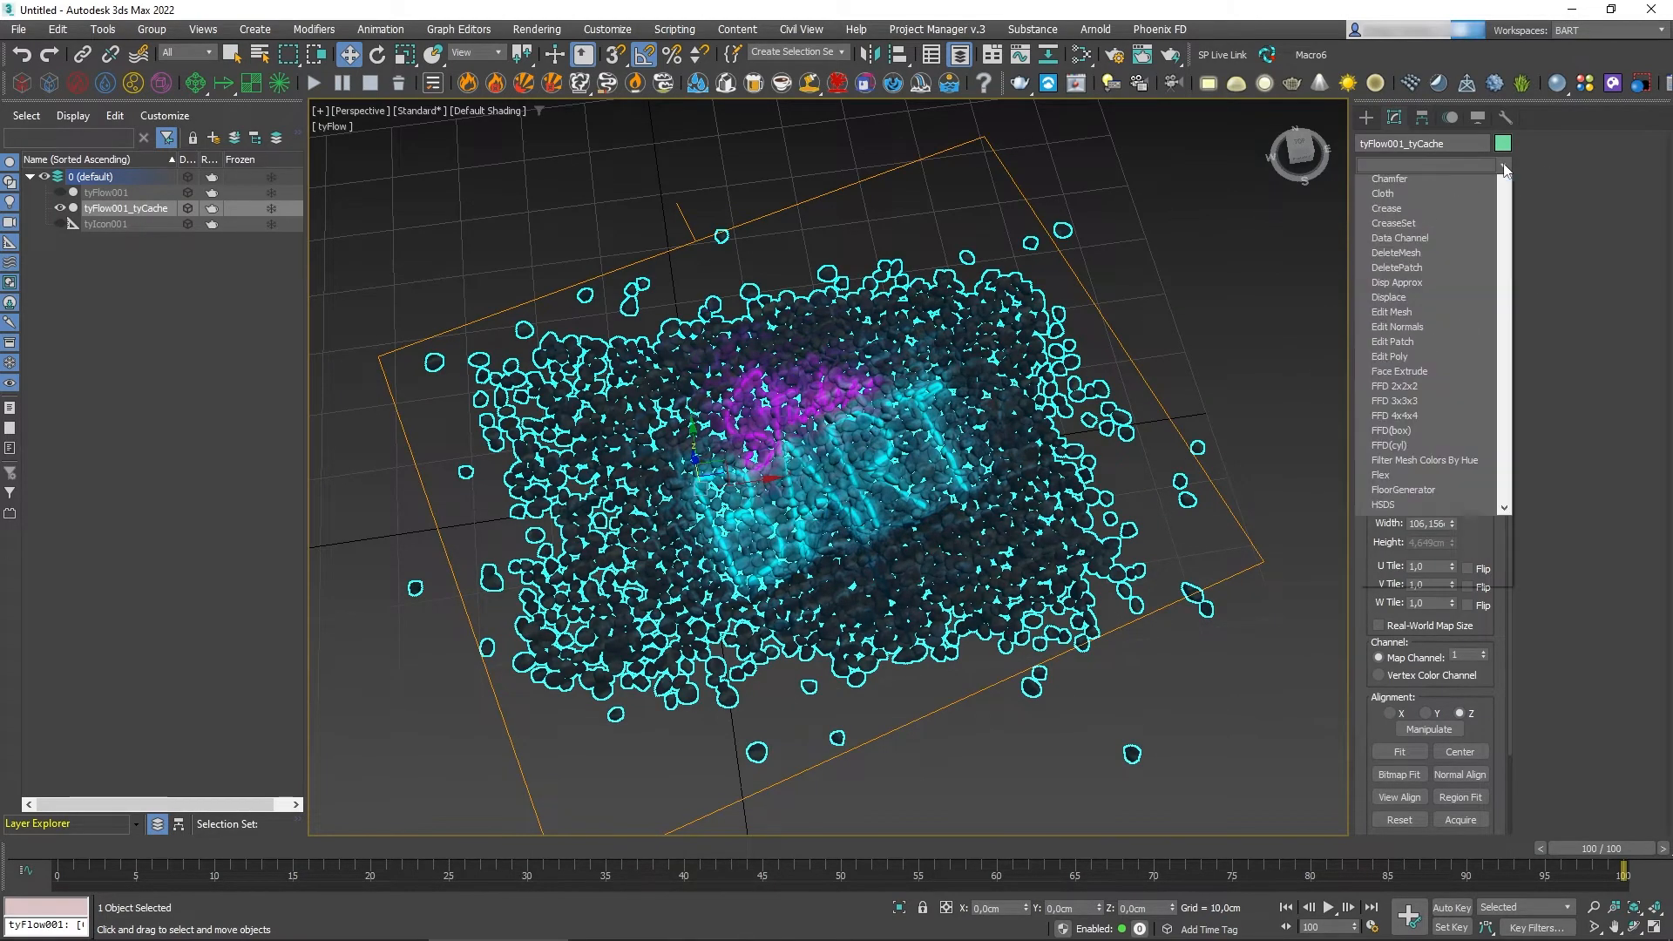
key("y")
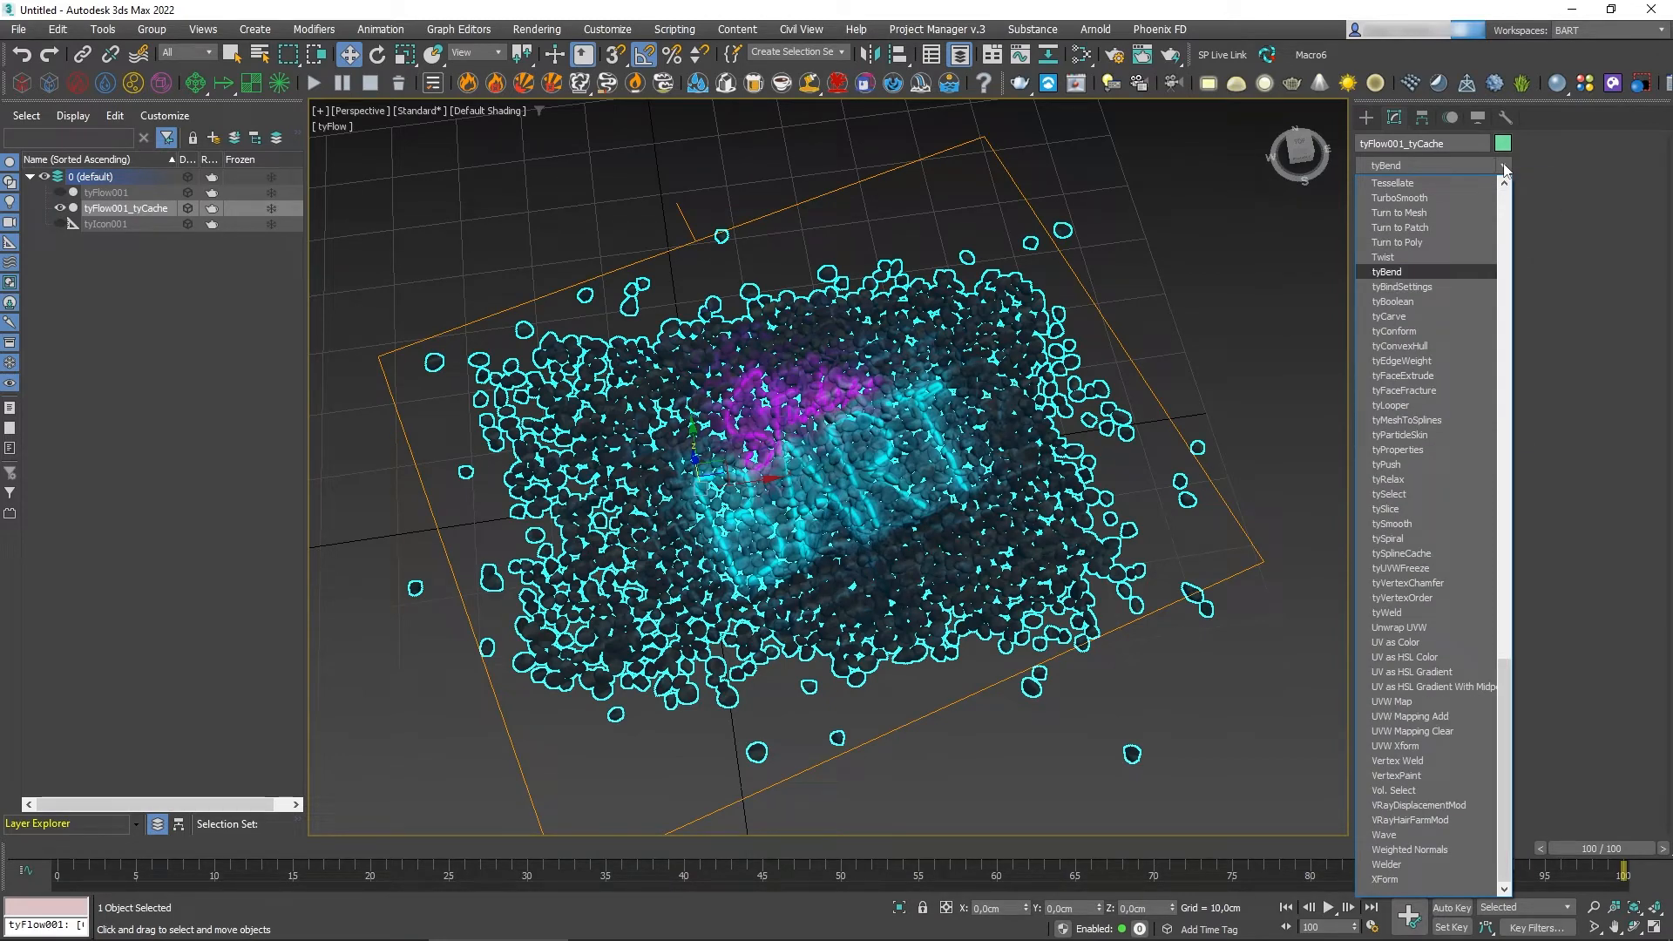
left_click(1408, 570)
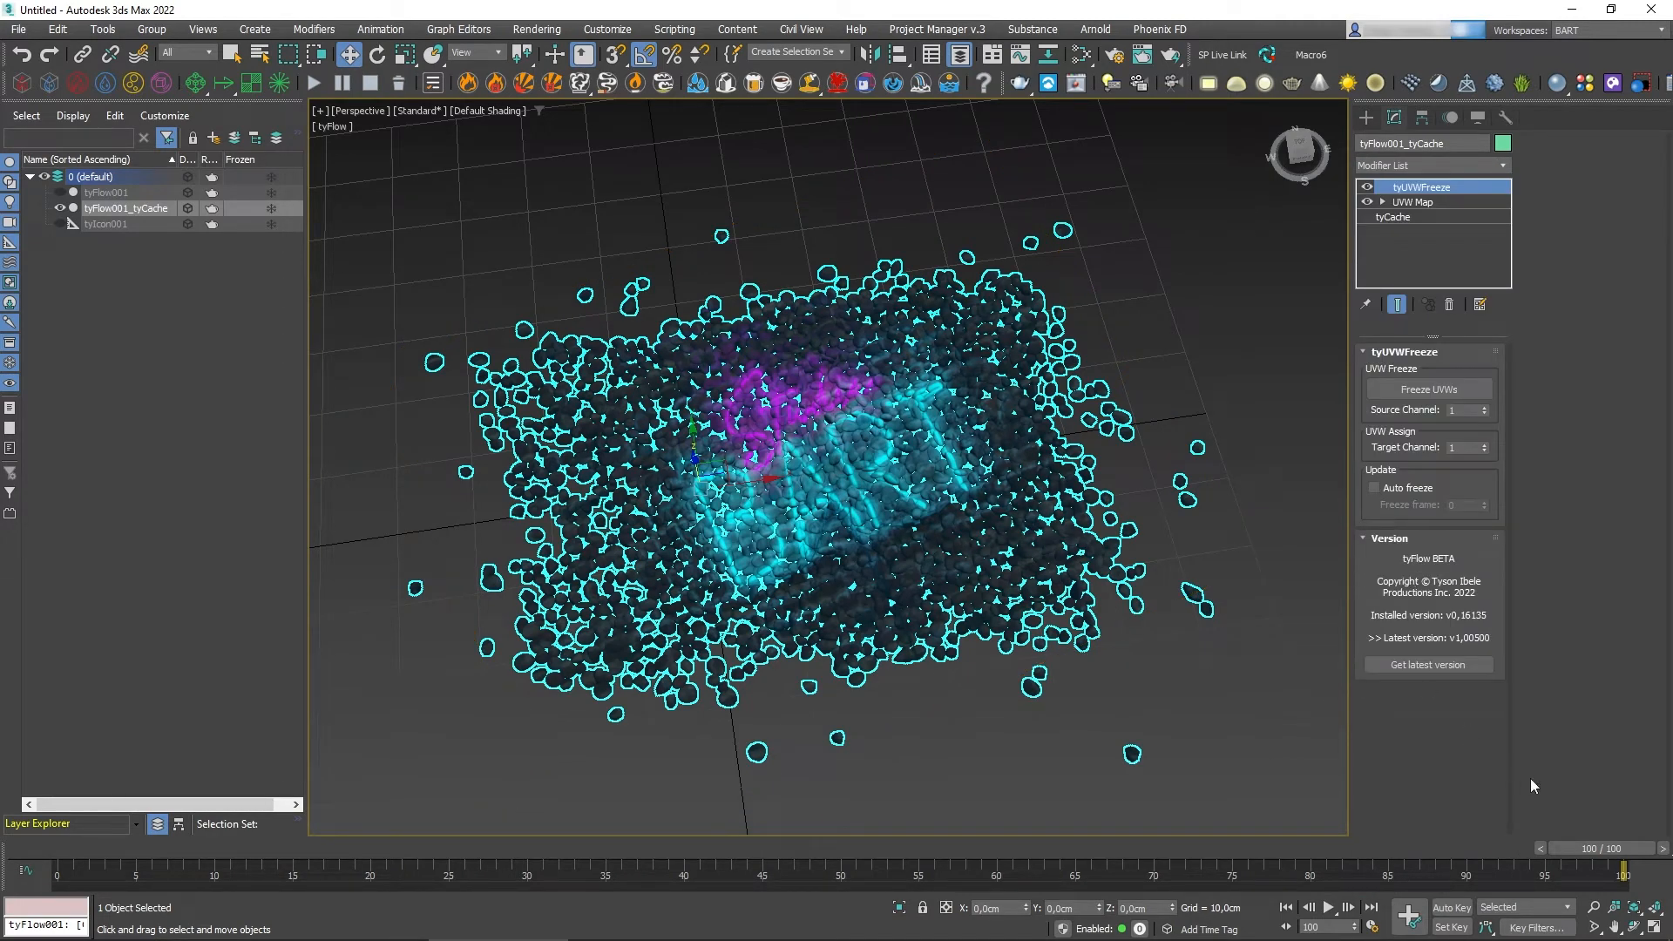
left_click_drag(1584, 849, 1633, 844)
key("w")
left_click(1430, 389)
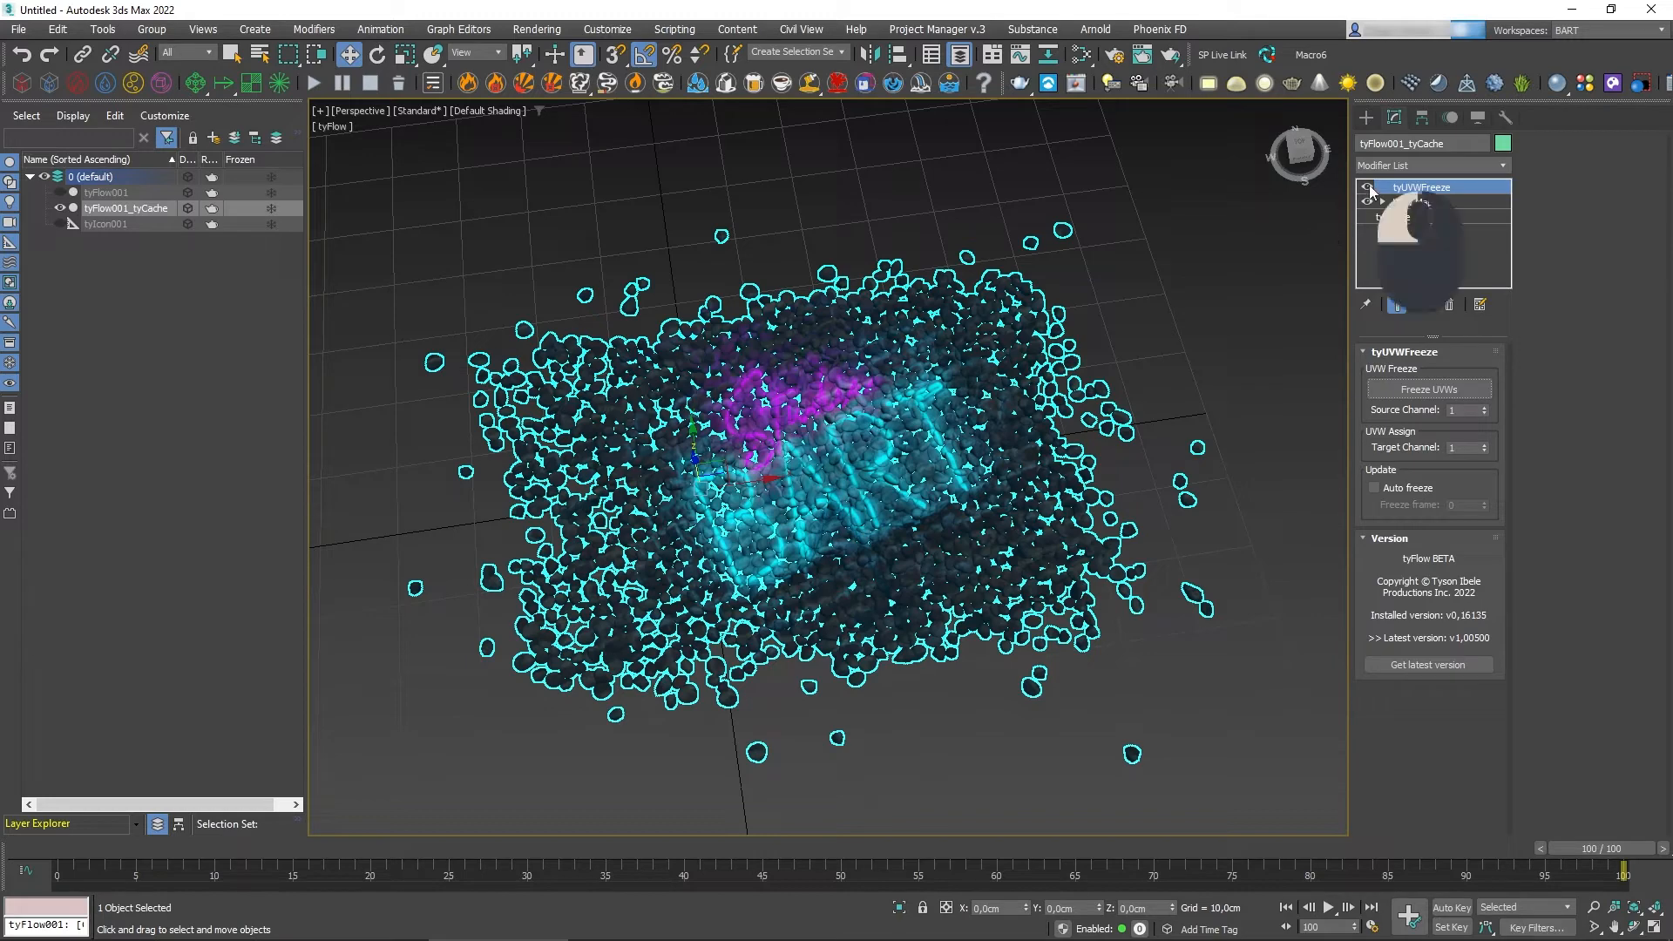
Turn off the tyUVWFreeze modifier and go back to frame 13 with a close-up of the falling stones
left_click(1367, 187)
middle_click_drag(939, 574, 1057, 579, "alt")
left_click_drag(1593, 850, 300, 819)
left_click(934, 765)
scroll(861, 502, "up", 10)
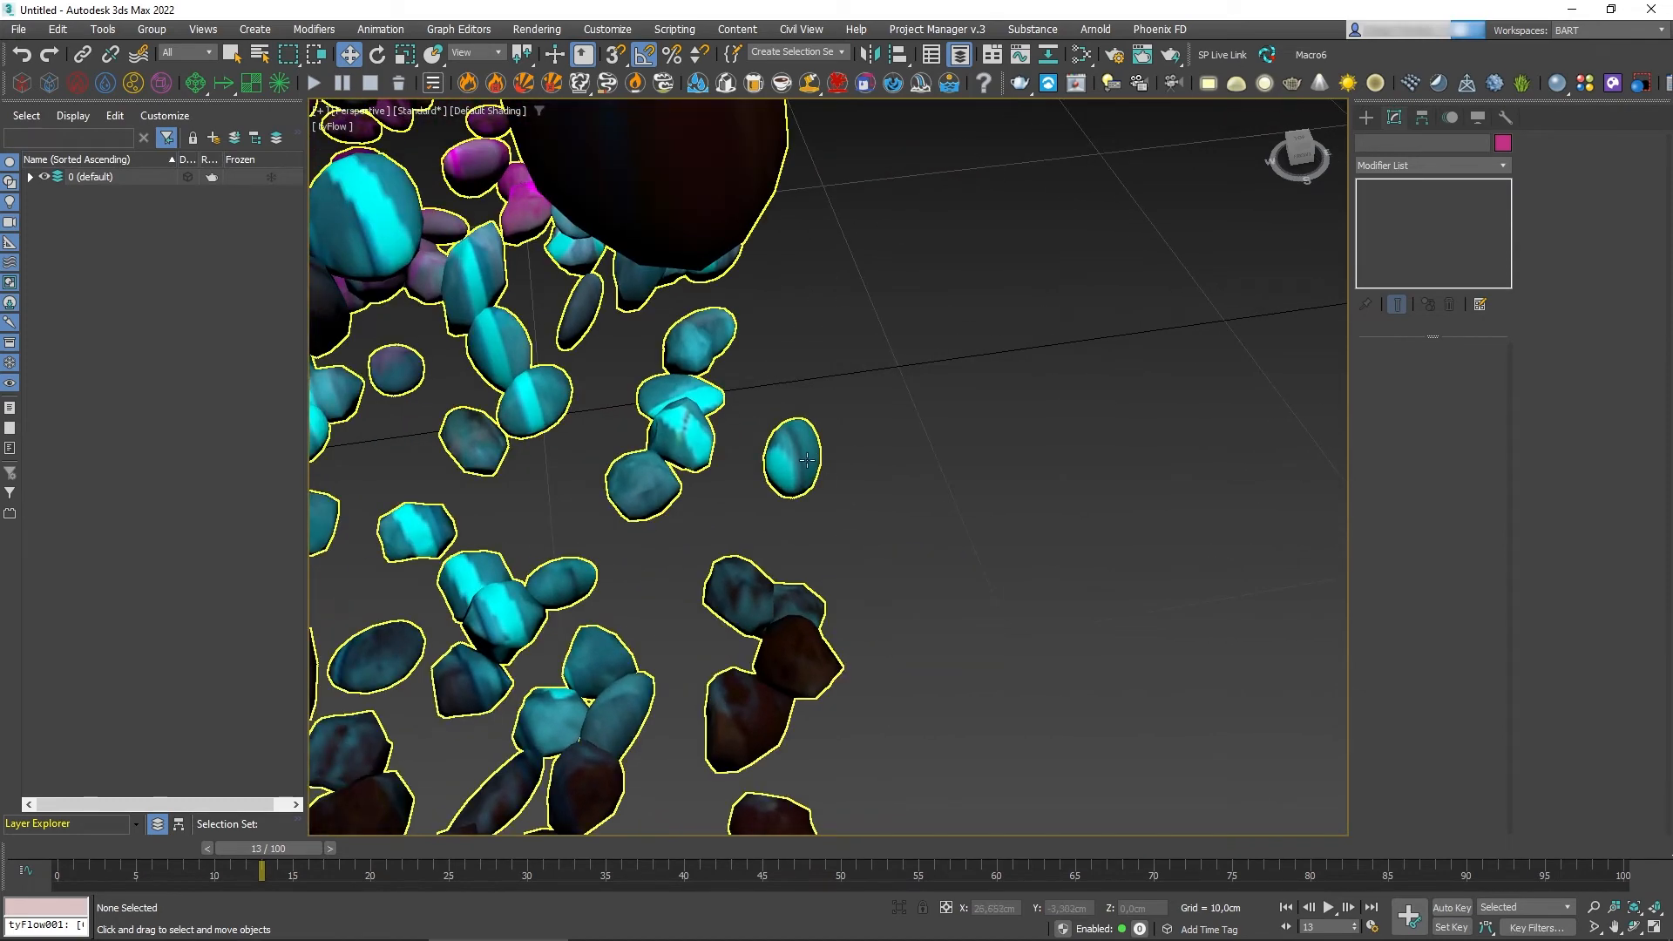
Step back and forth between frames 13 and 15 to compare the logo texture on individual stones
left_click(333, 847)
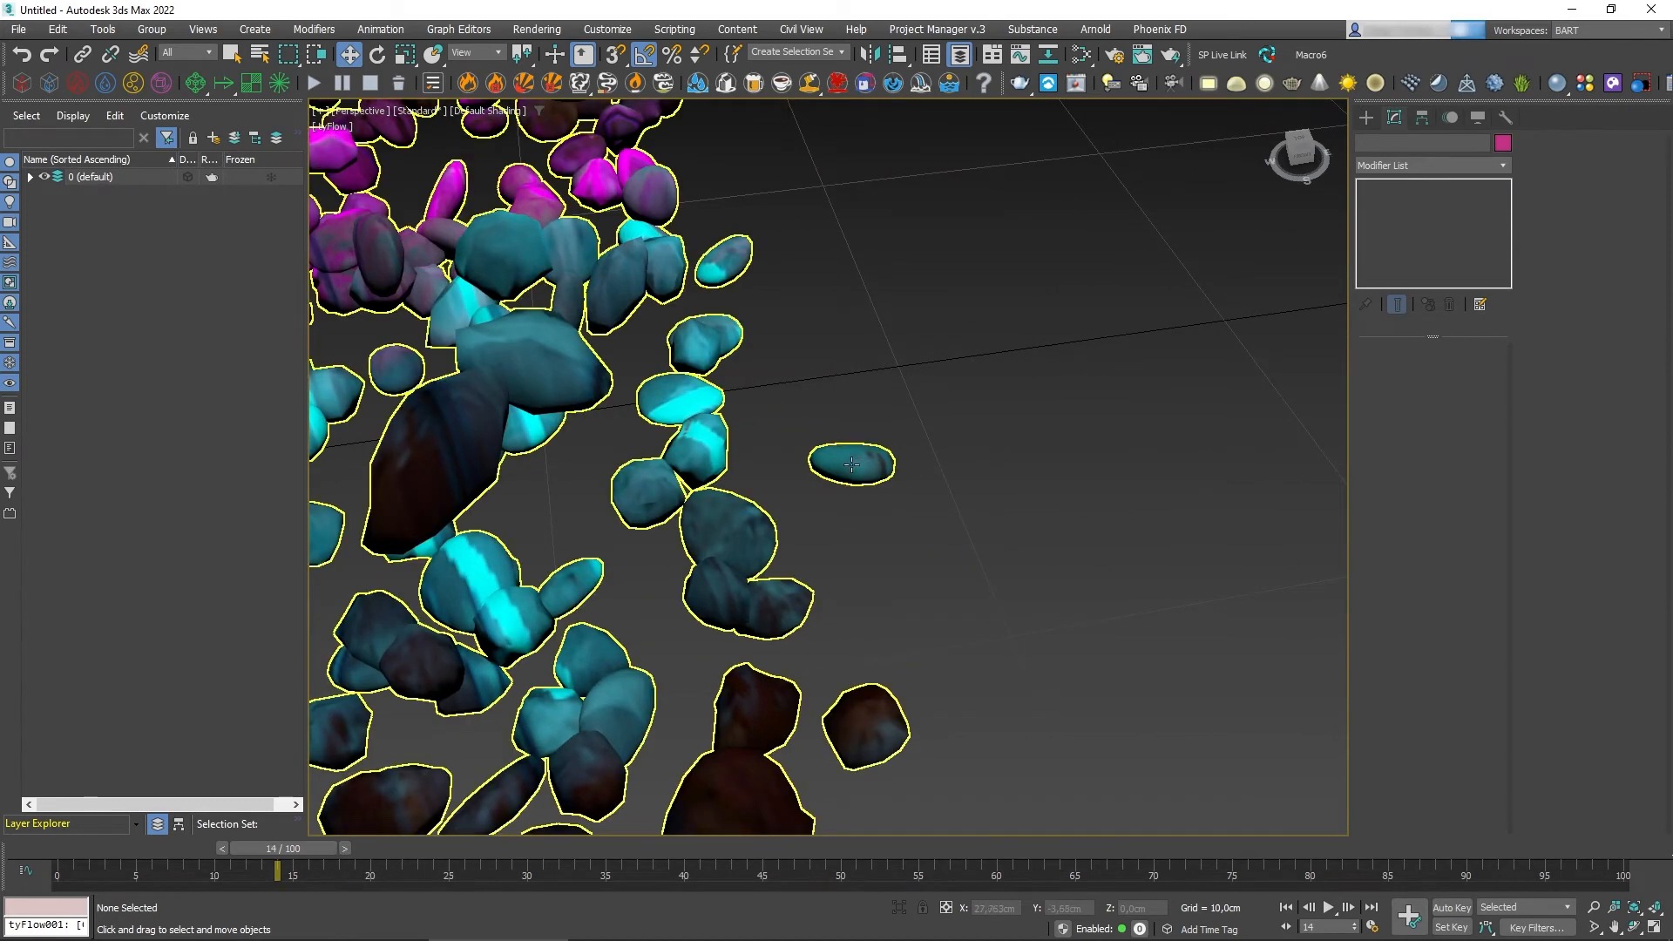
left_click(222, 845)
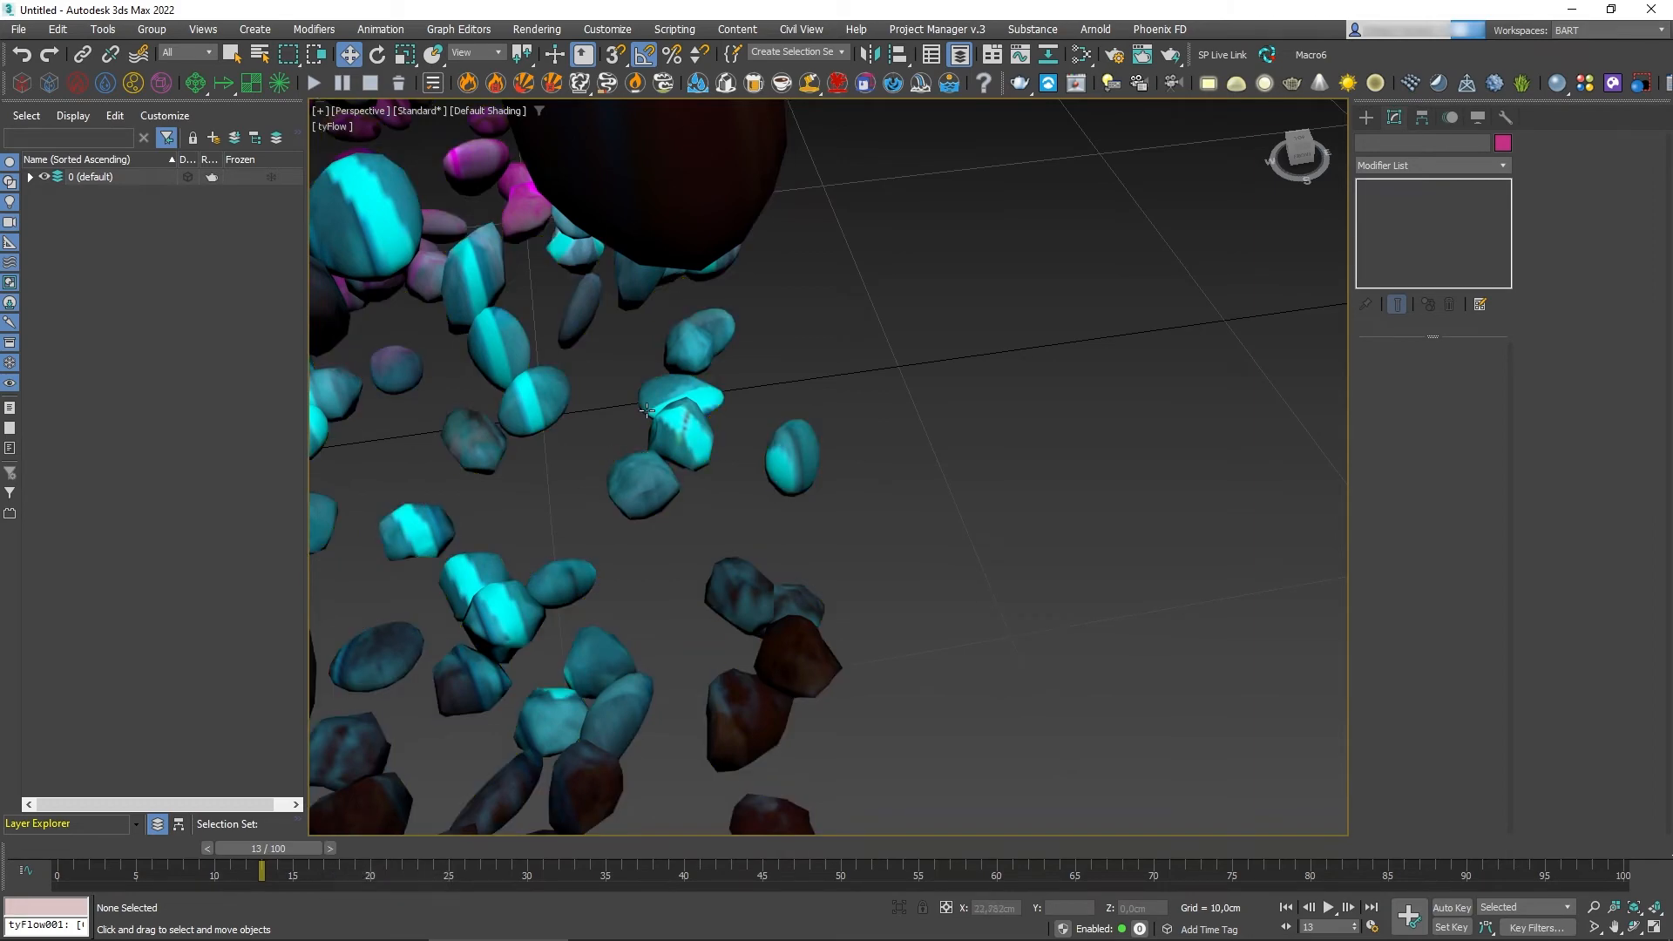
left_click(332, 849)
left_click(342, 844)
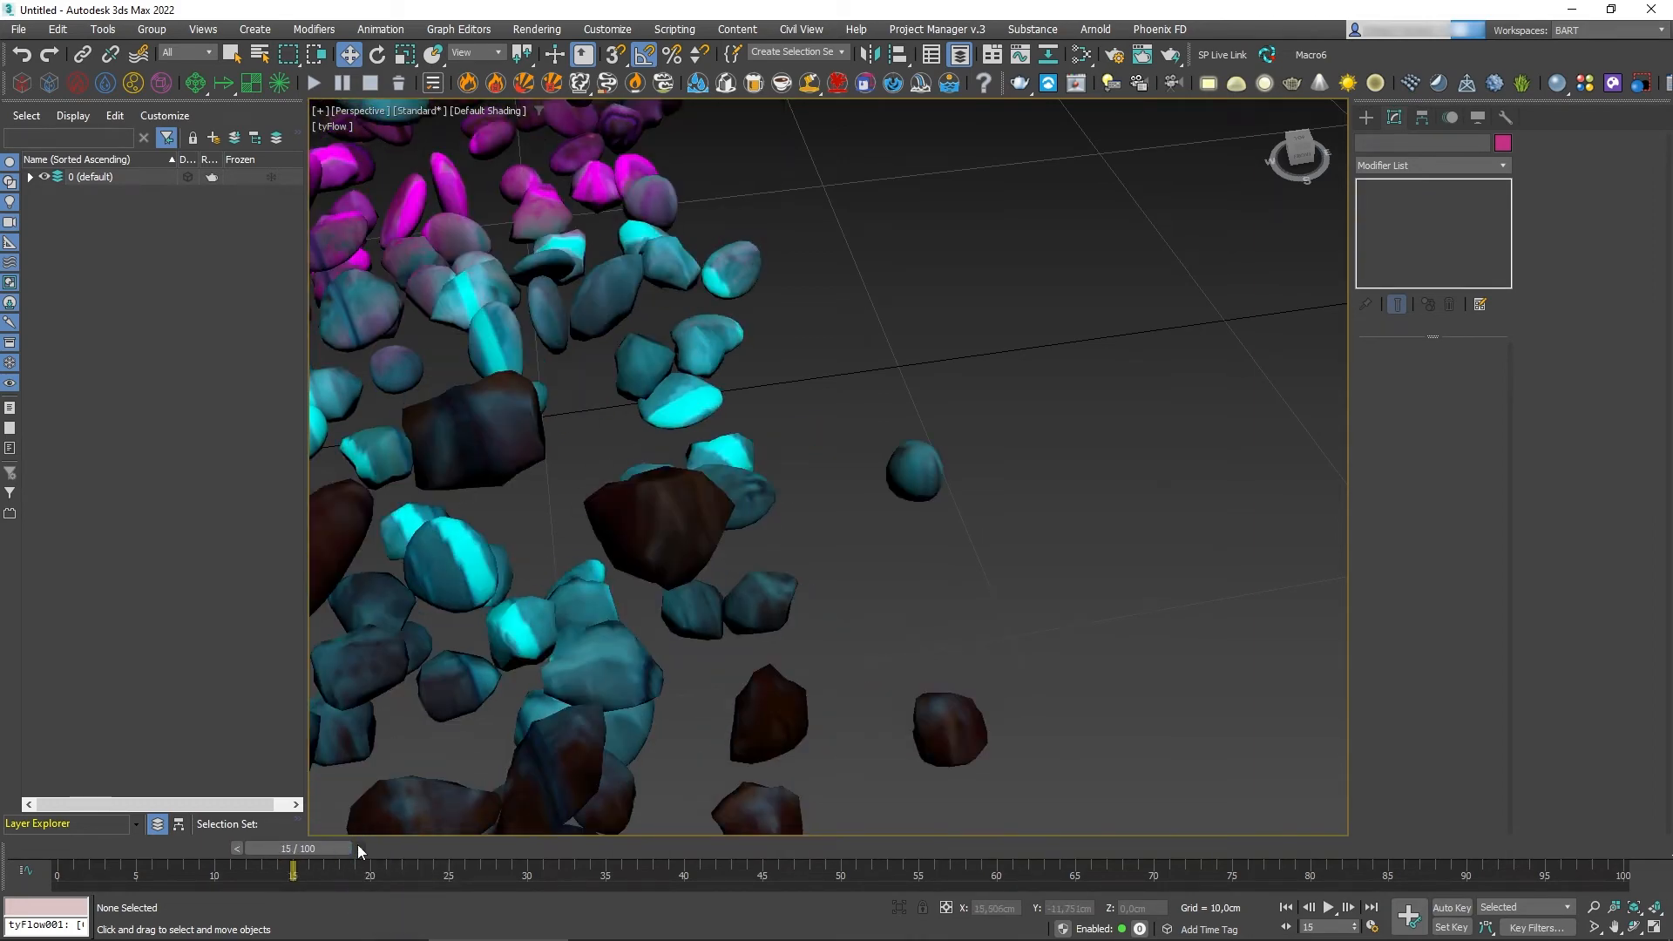
Step forward to frame 17 and back to frame 15 to watch the unfrozen texture slide over the falling stones
left_click(357, 844)
left_click(373, 845)
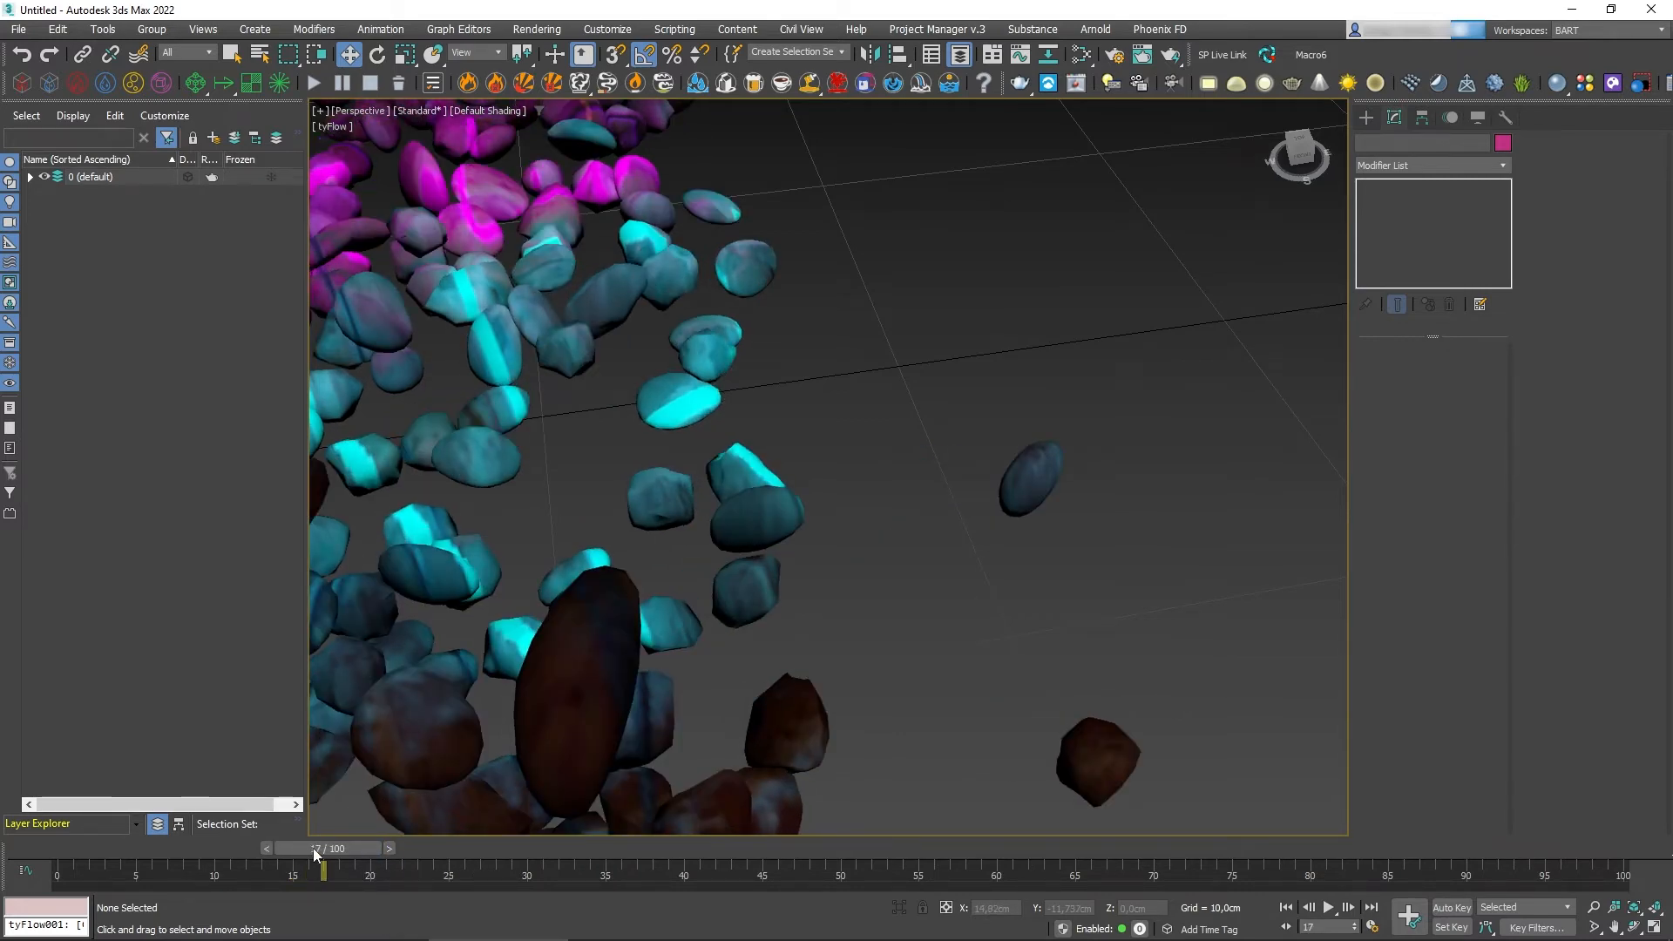
left_click_drag(312, 849, 297, 815)
key("w")
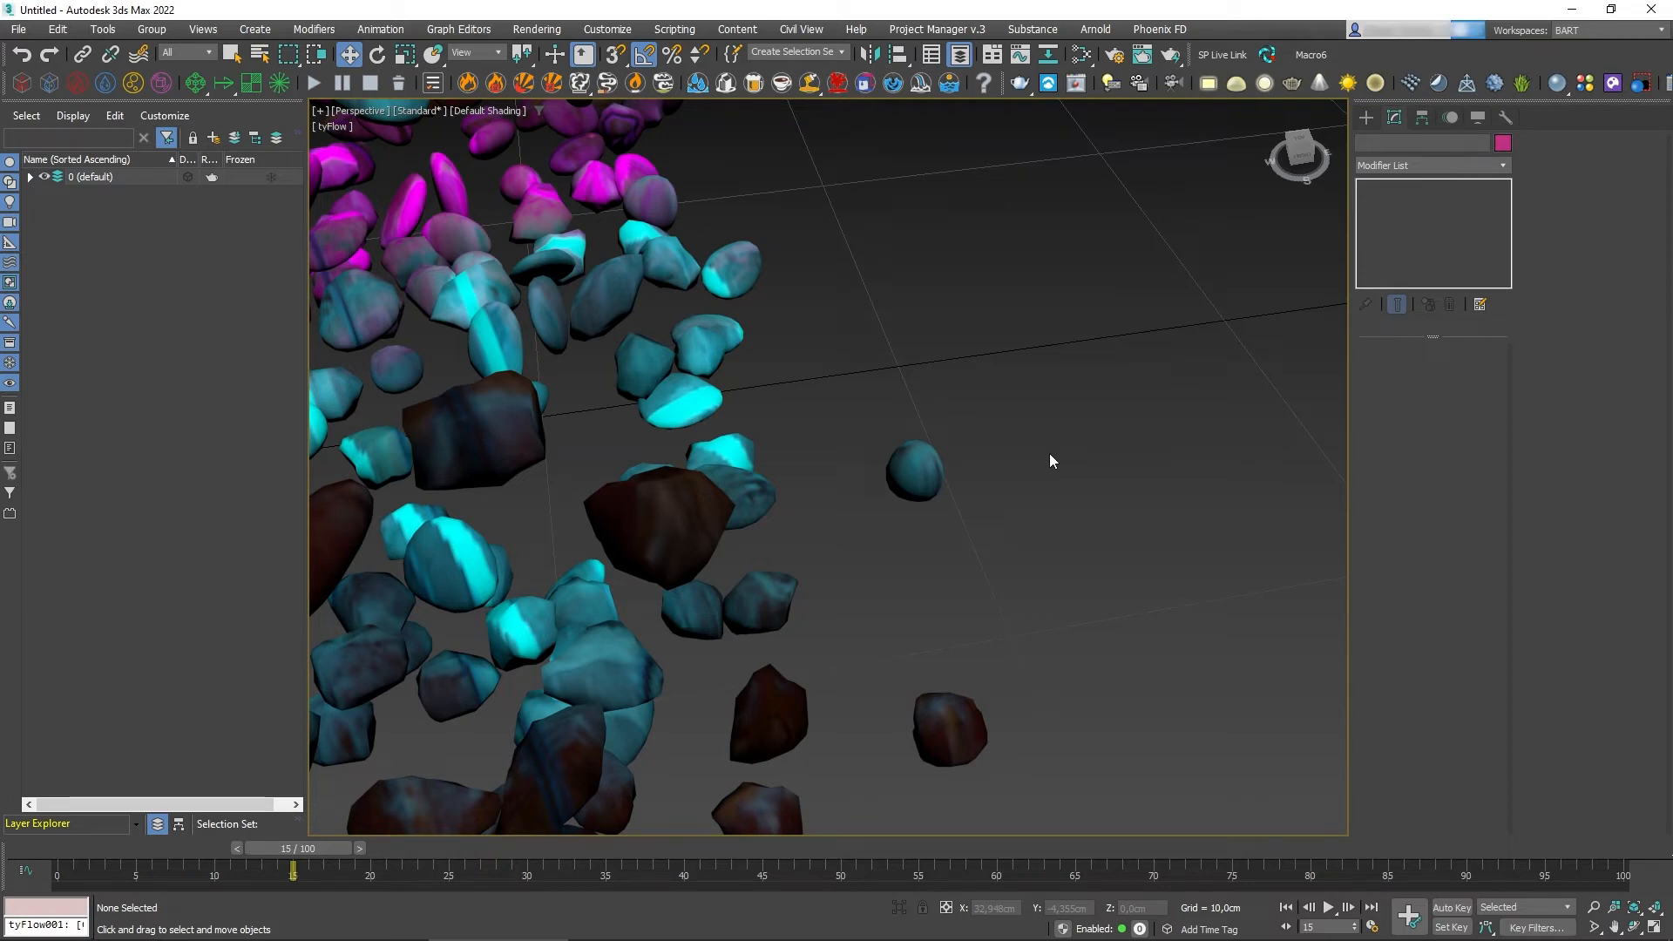
Turn the stone cache's tyUVWFreeze modifier back on and step between frames 13 and 15 to check the texture
left_click(913, 466)
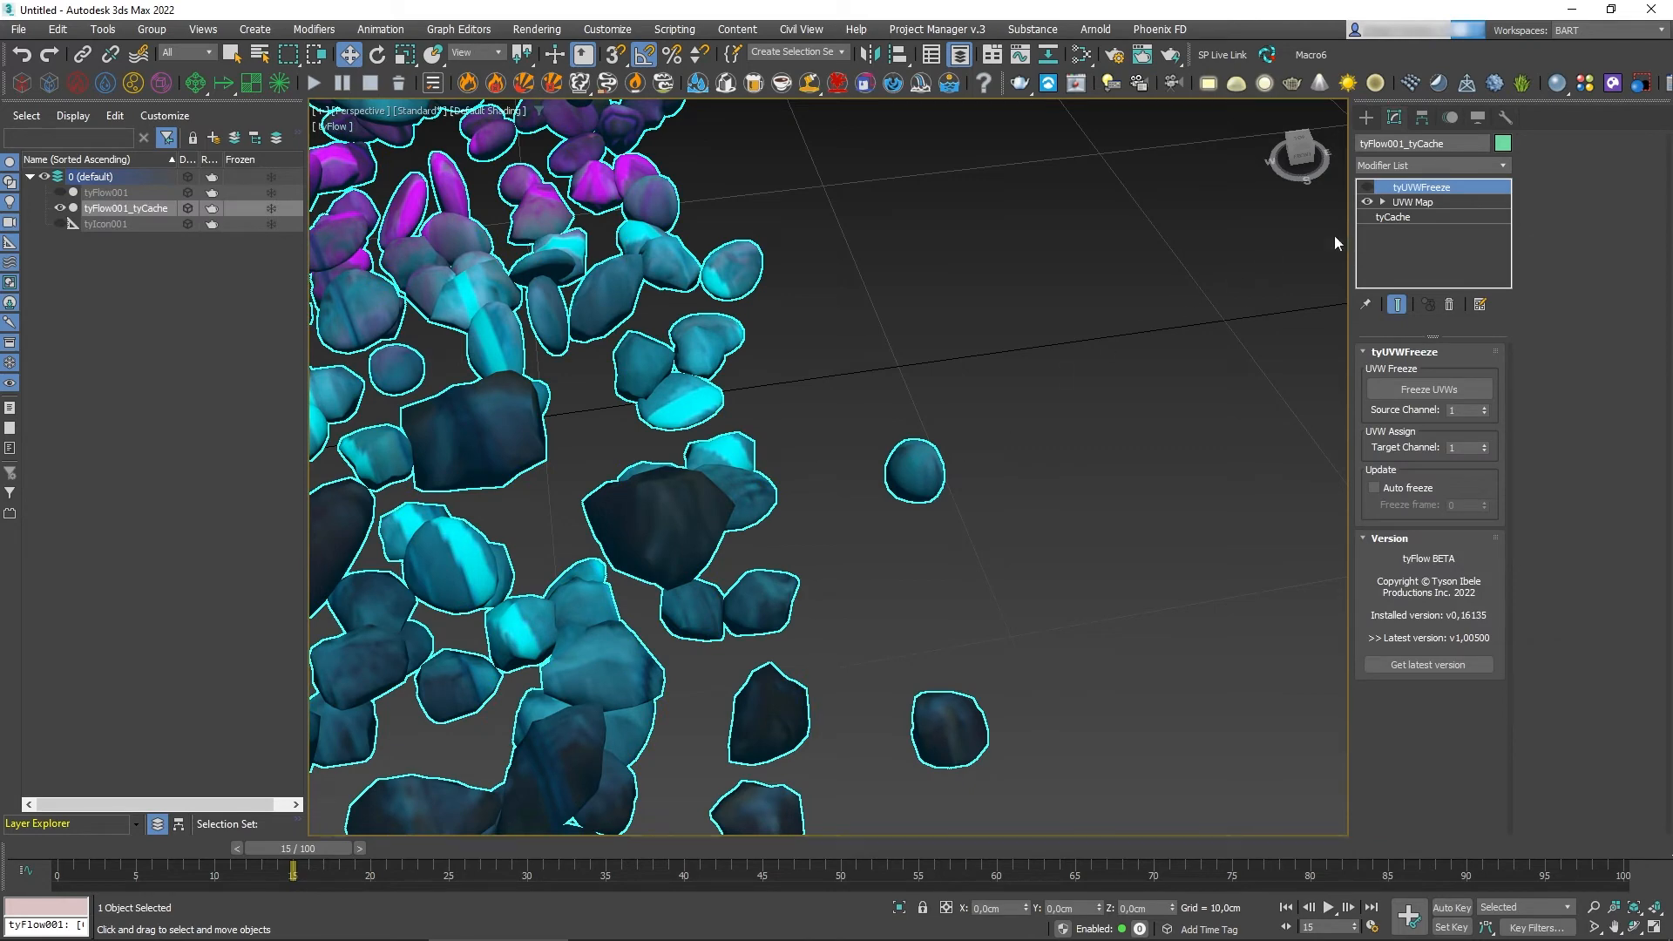
left_click(1367, 187)
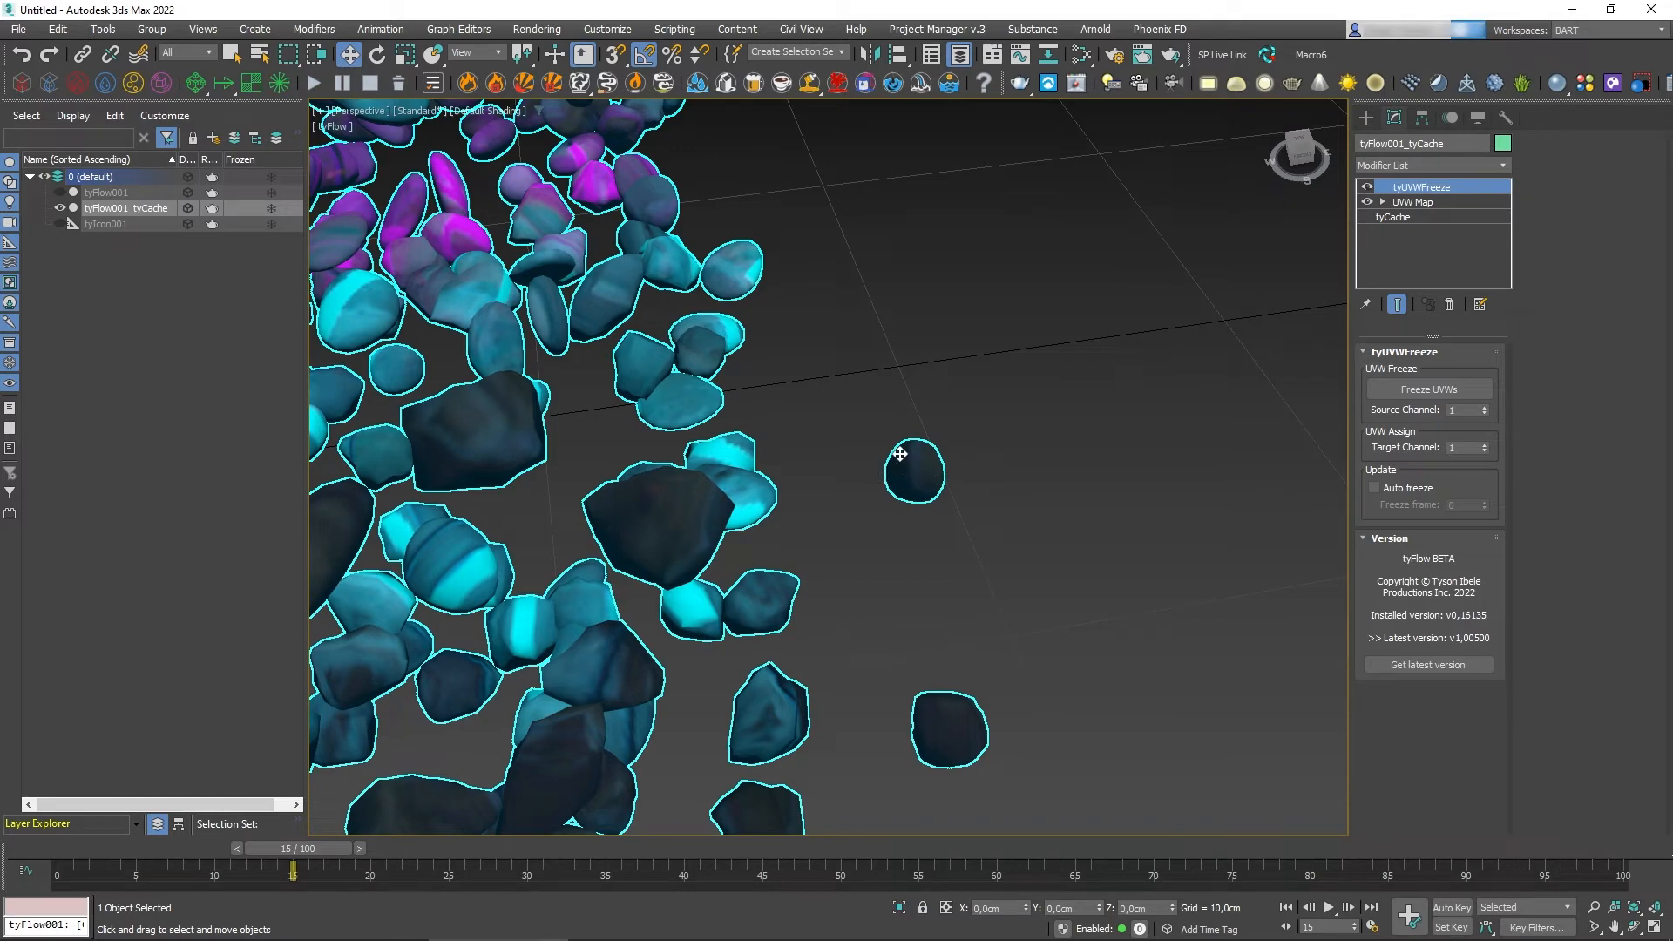
left_click(238, 849)
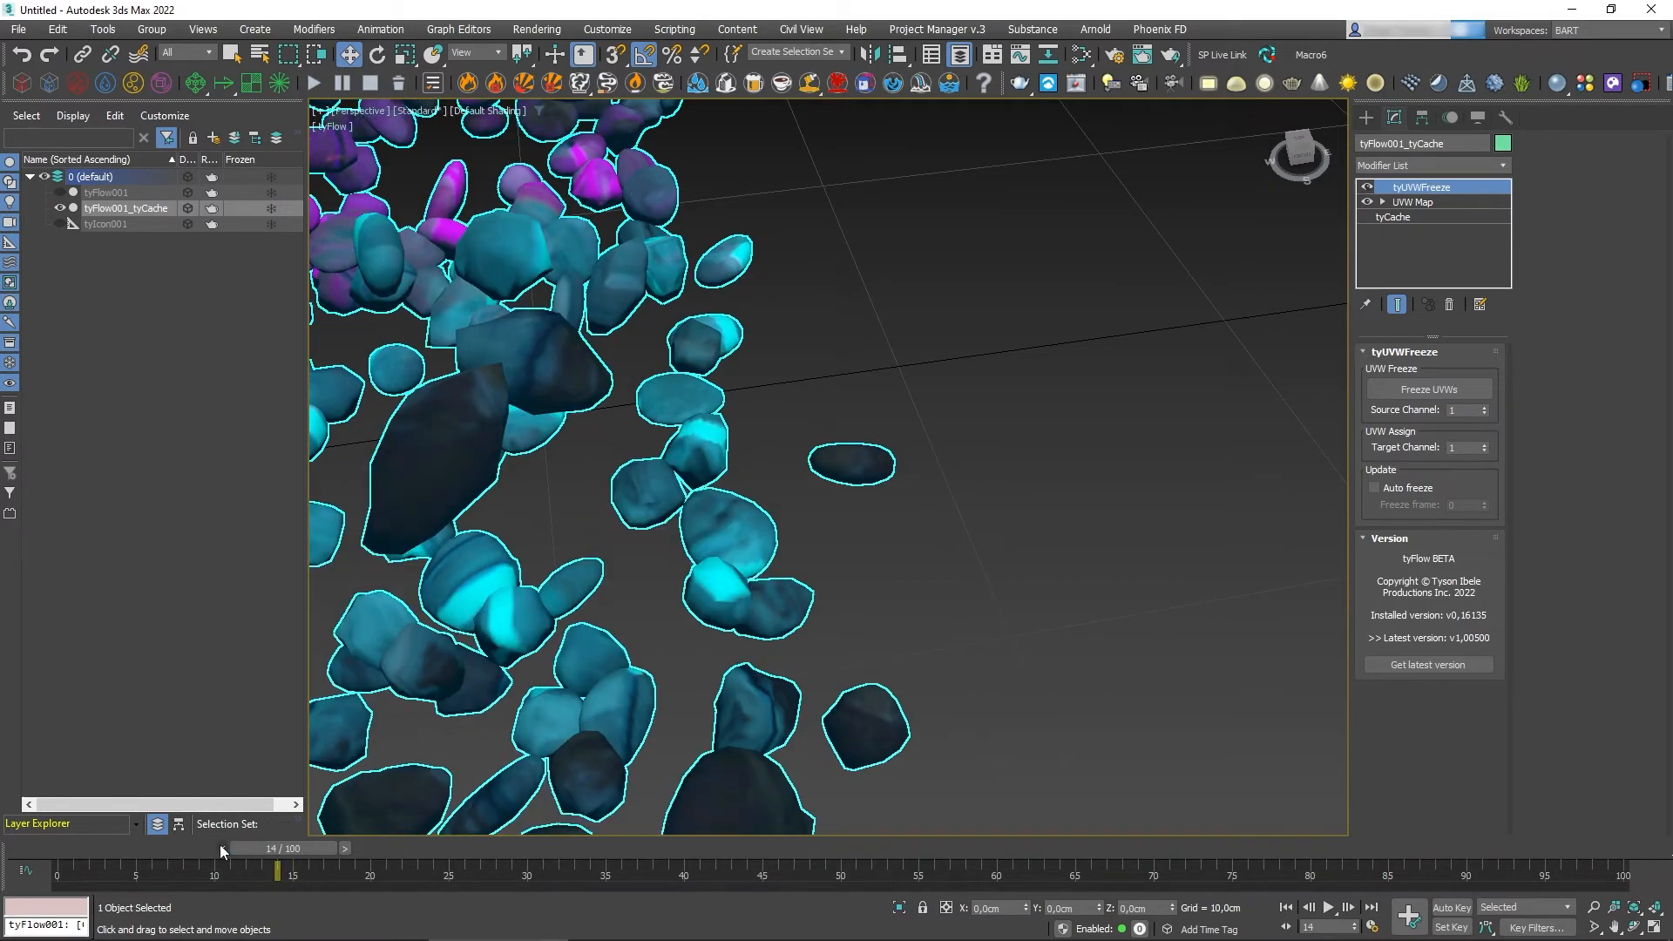
left_click(219, 844)
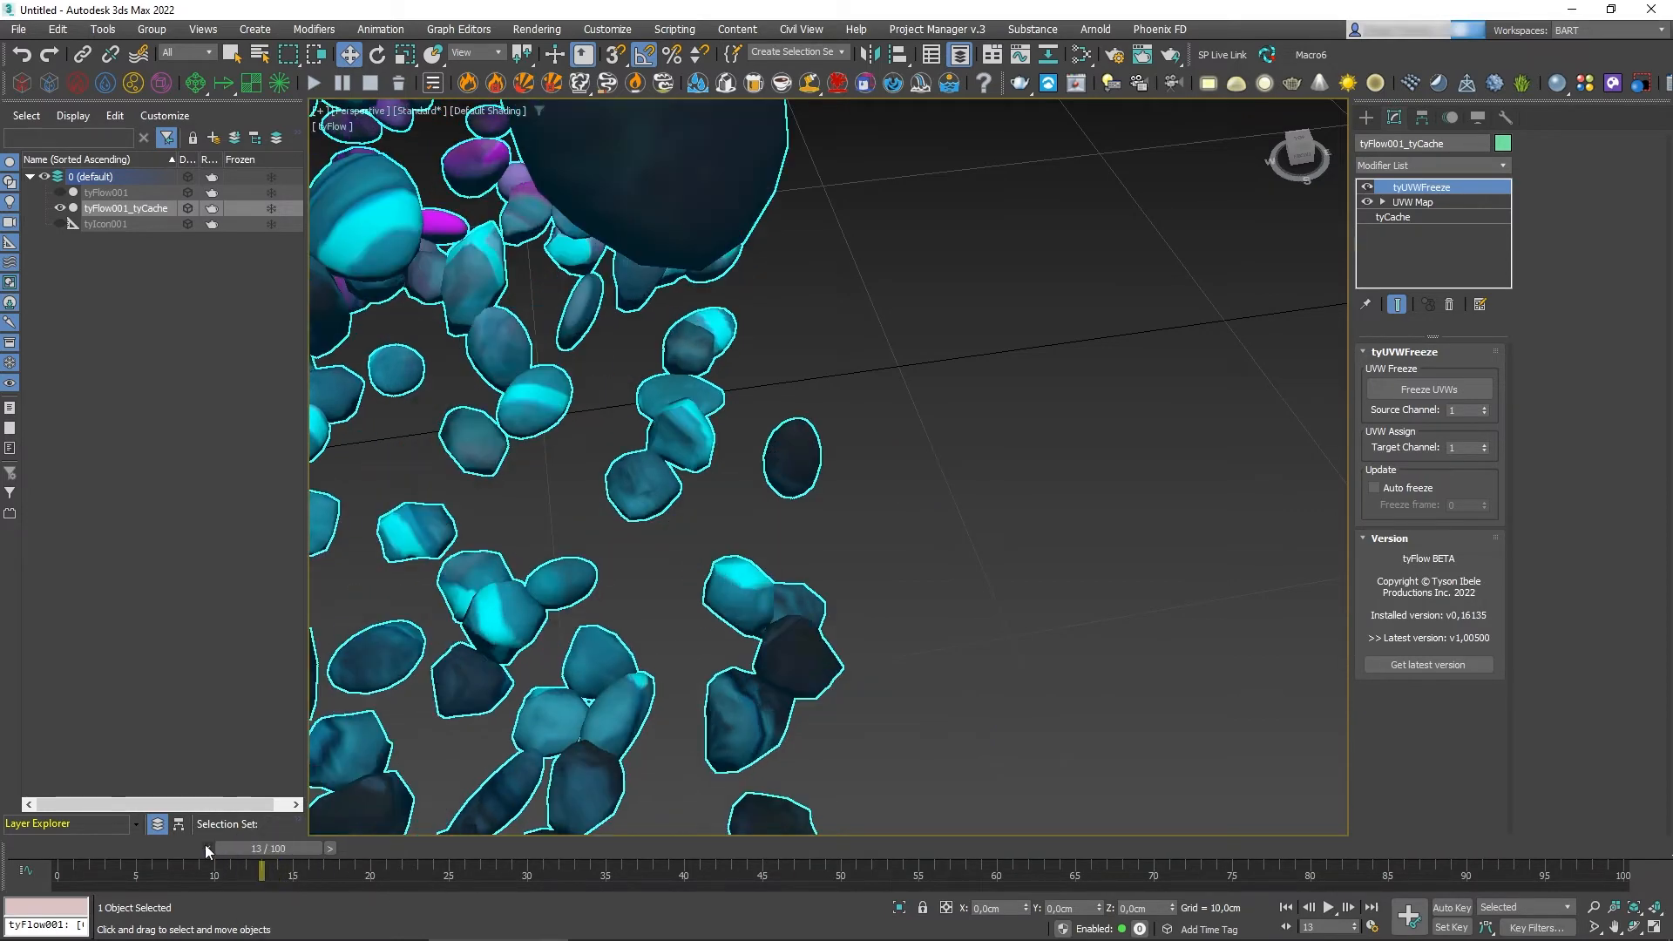
left_click(331, 849)
left_click(342, 844)
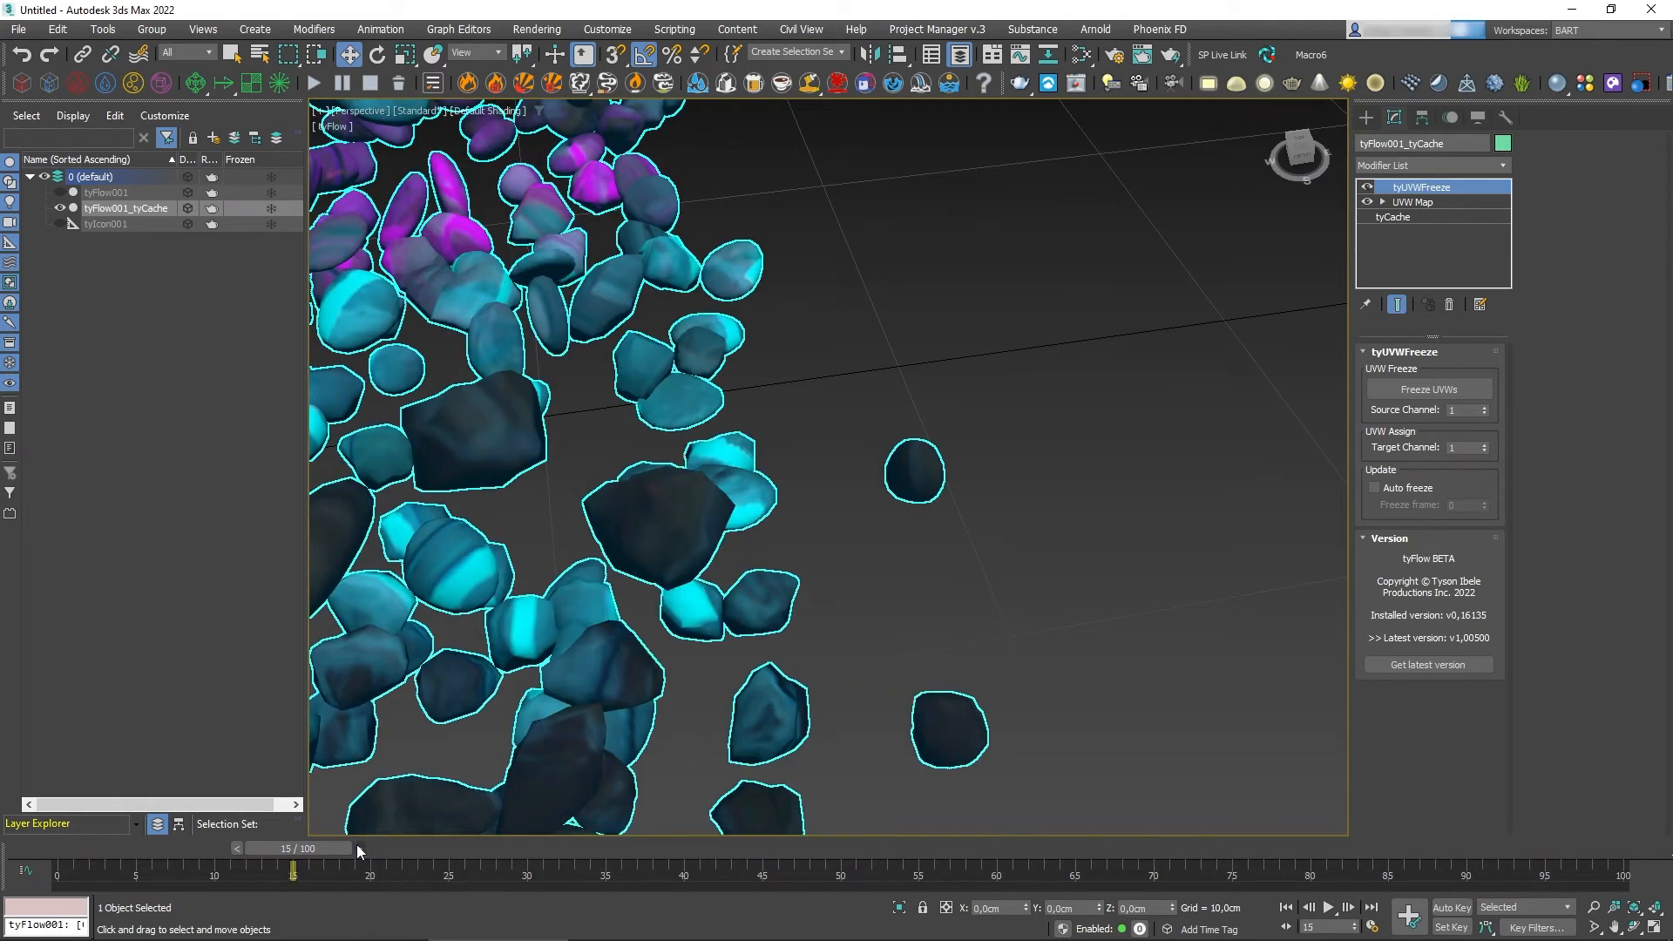
left_click(357, 845)
mouse_move(326, 845)
left_mouse_down()
mouse_move(197, 841)
mouse_move(320, 839)
left_mouse_up()
Go to frame 98 with the whole settled stone pile in view
scroll(630, 472, "down", 5)
middle_click_drag(630, 472, 787, 505)
left_click_drag(315, 846, 1638, 830)
key("w")
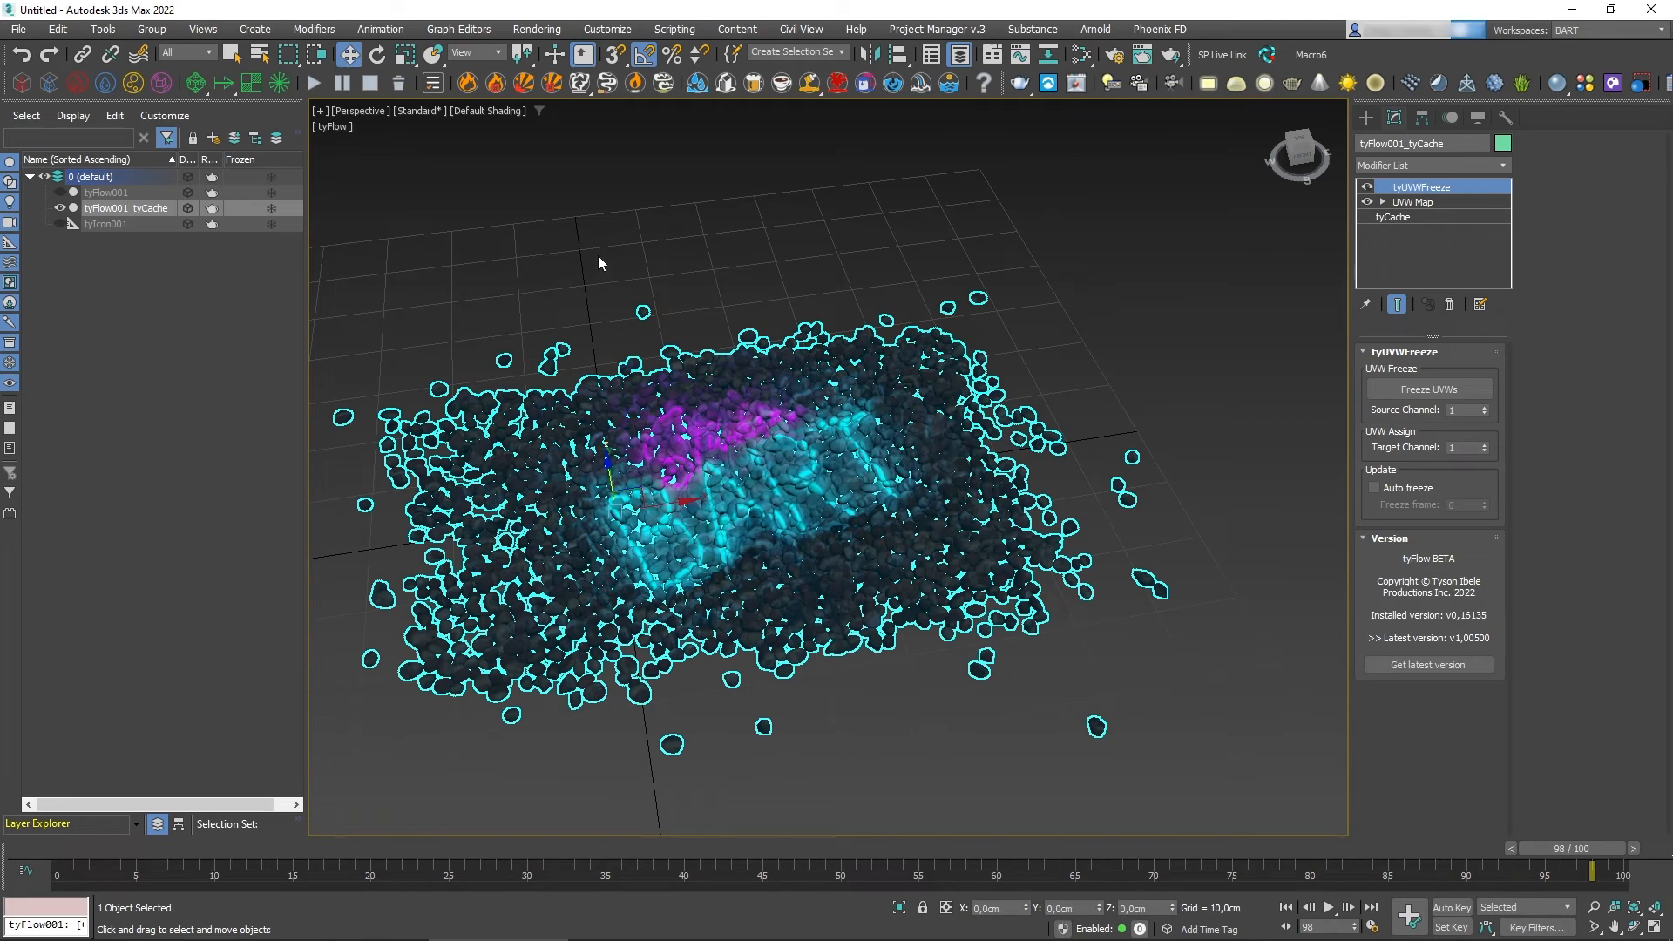
Deselect the stones and place a VRayLight of type Dome on the ground behind the pile
left_click(469, 250)
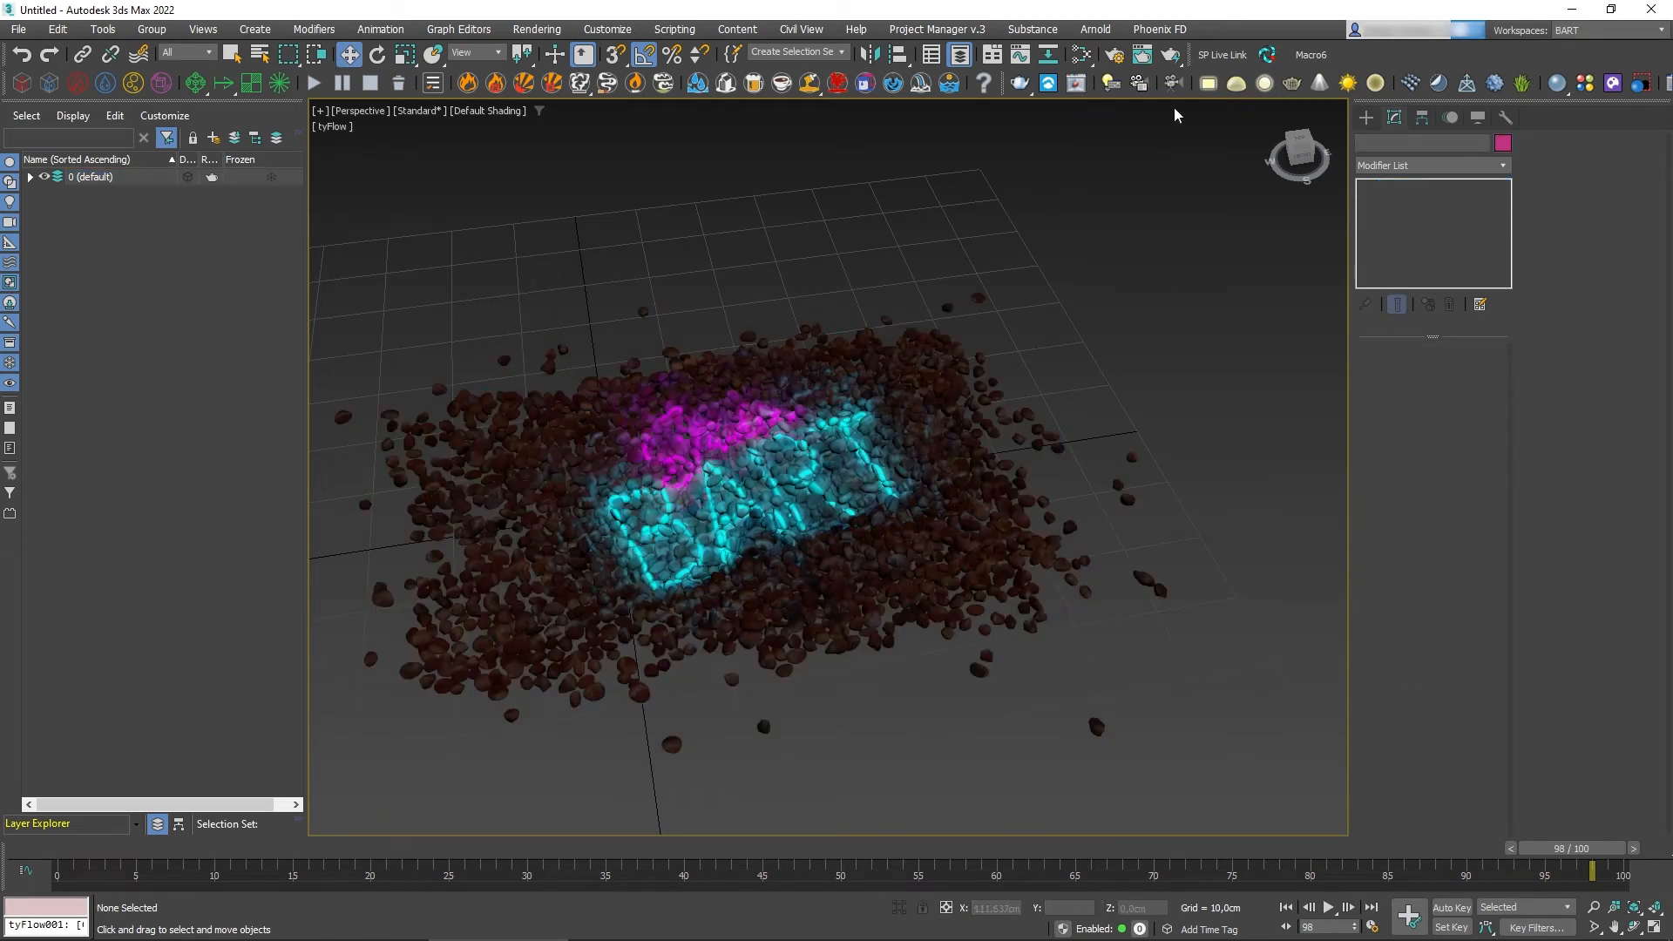
left_click(1237, 83)
left_click(1022, 281)
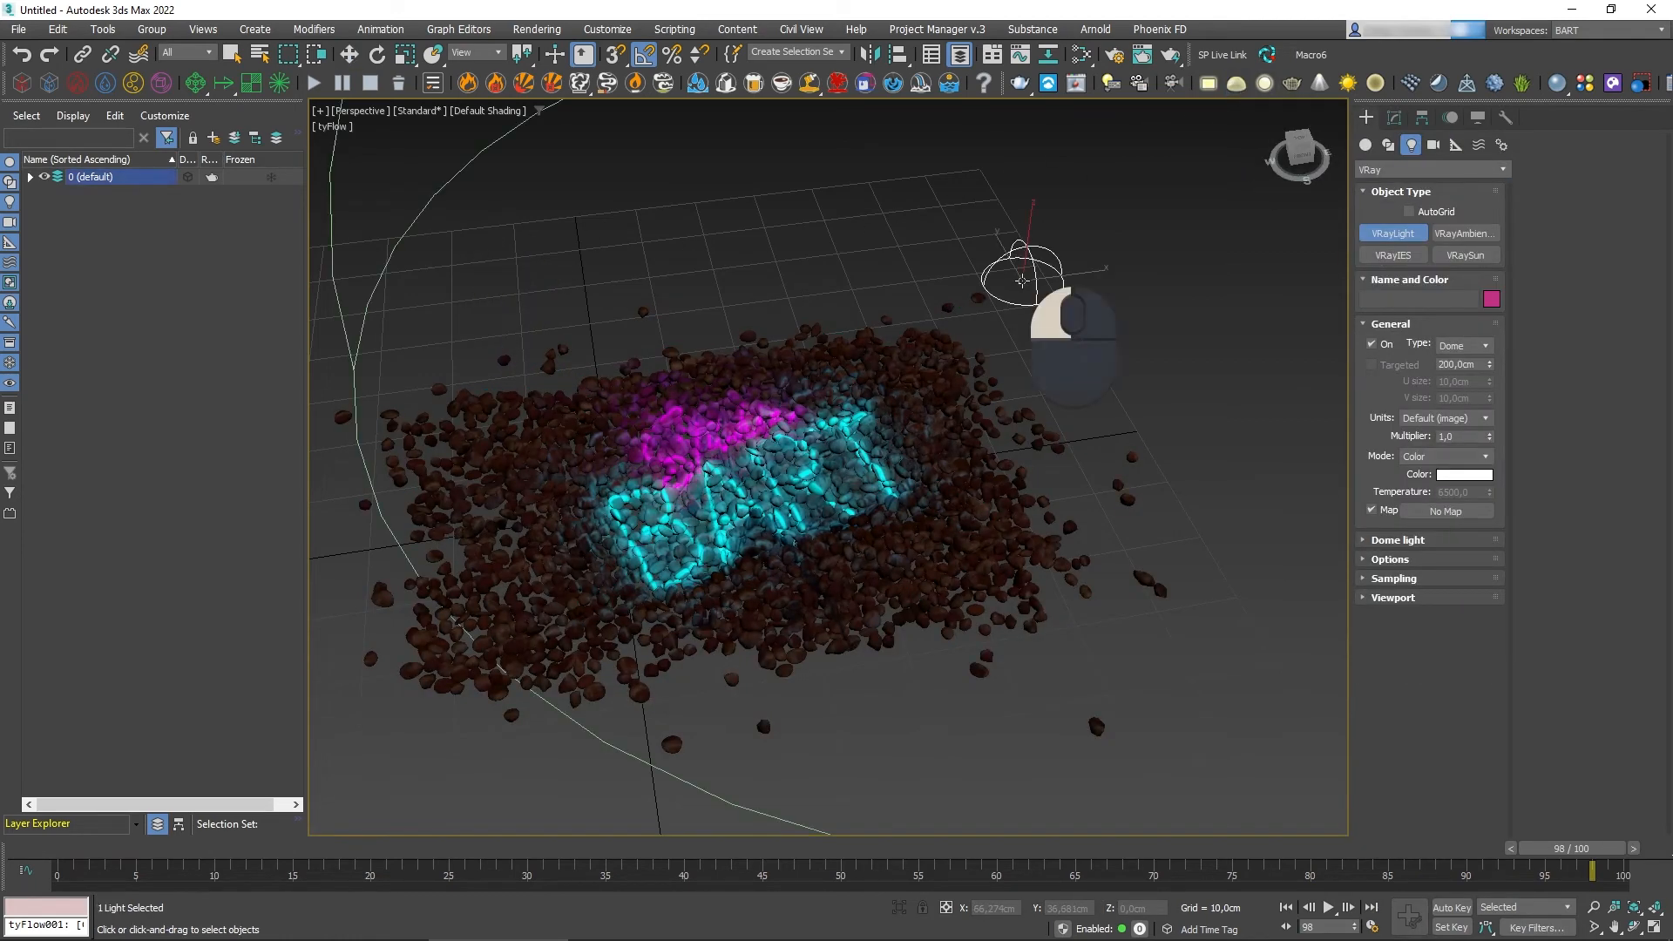
Preview the lit stones with V-Ray Viewport IPR in the perspective view and stop the preview
left_click(421, 112)
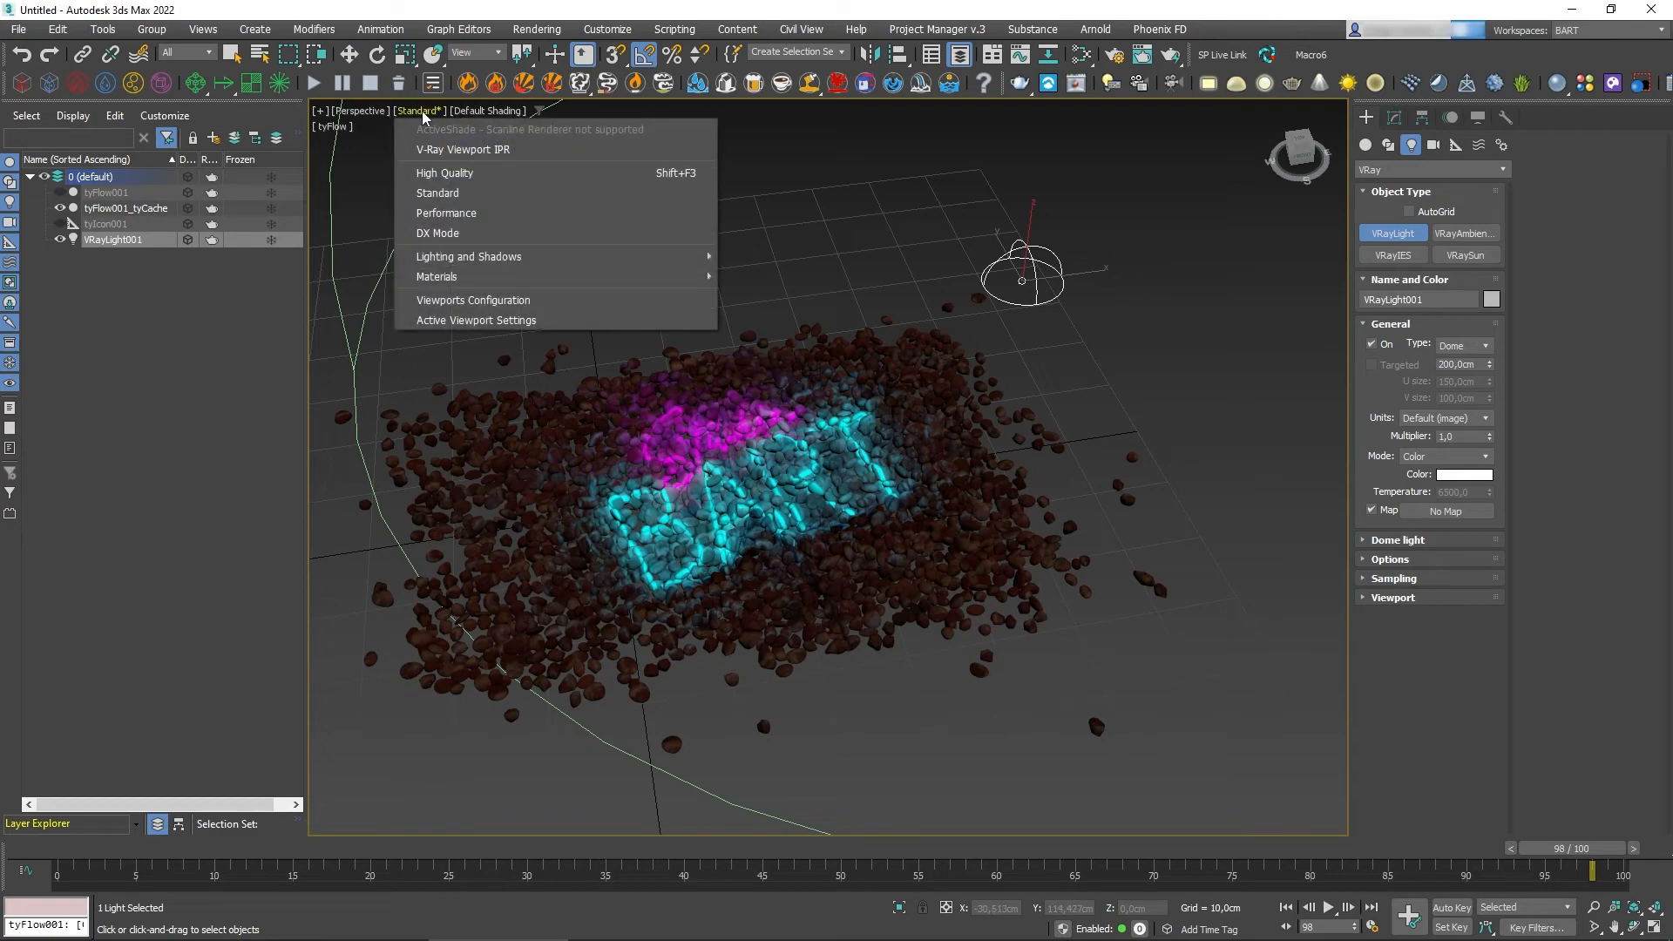
left_click(432, 149)
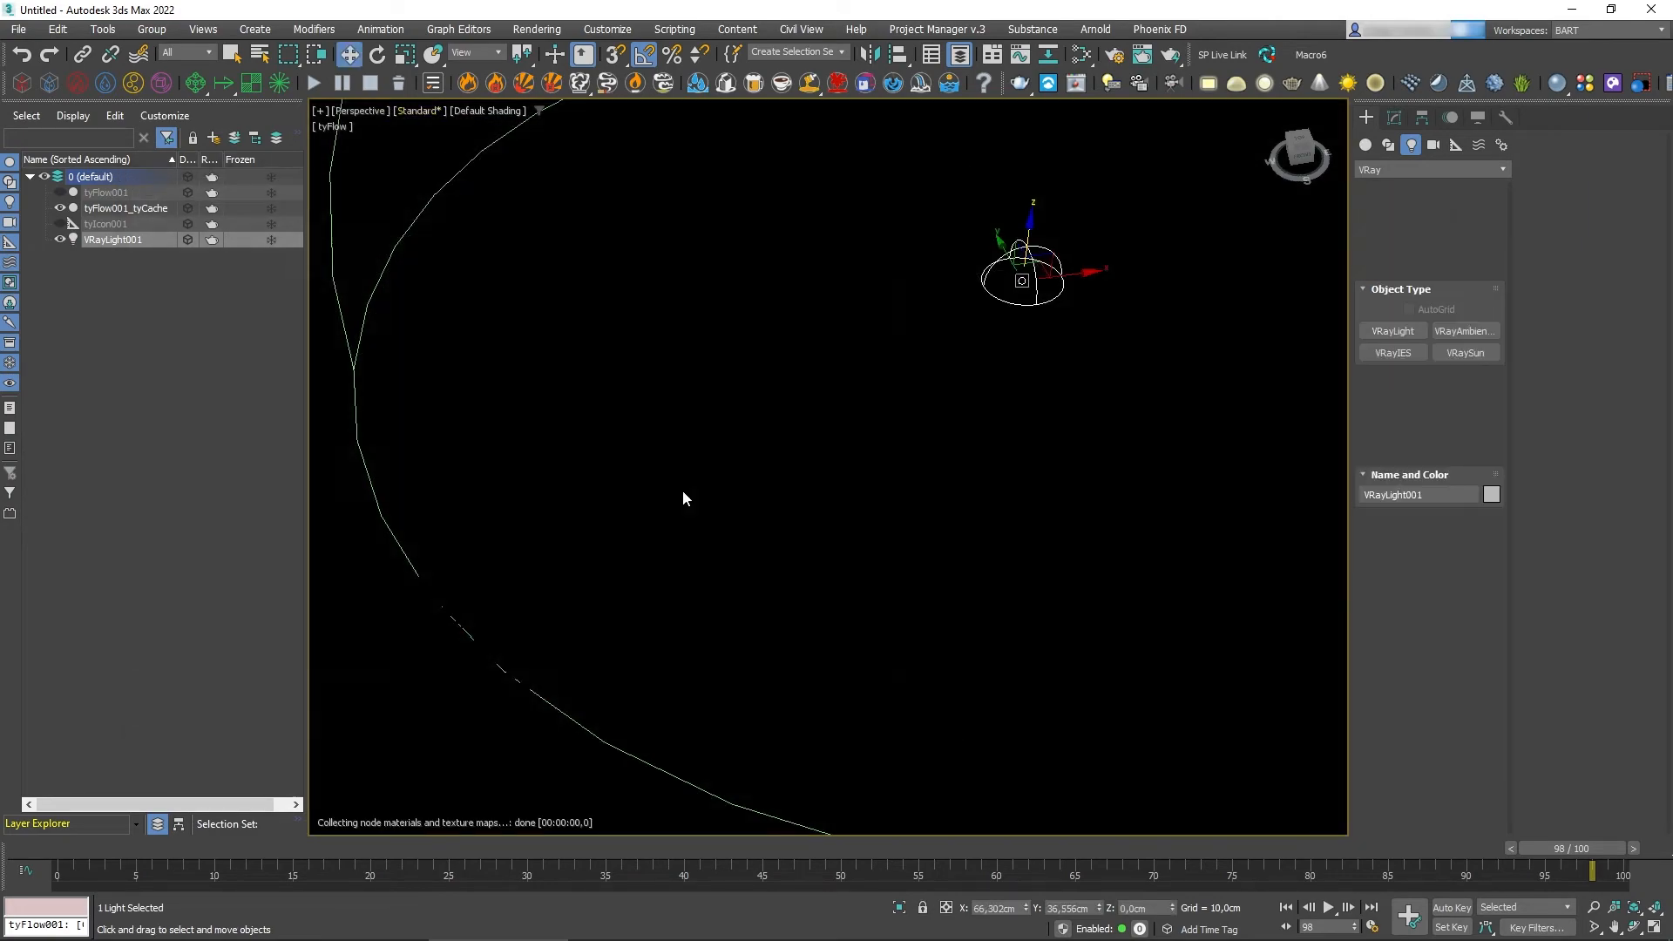
scroll(729, 560, "up", 5)
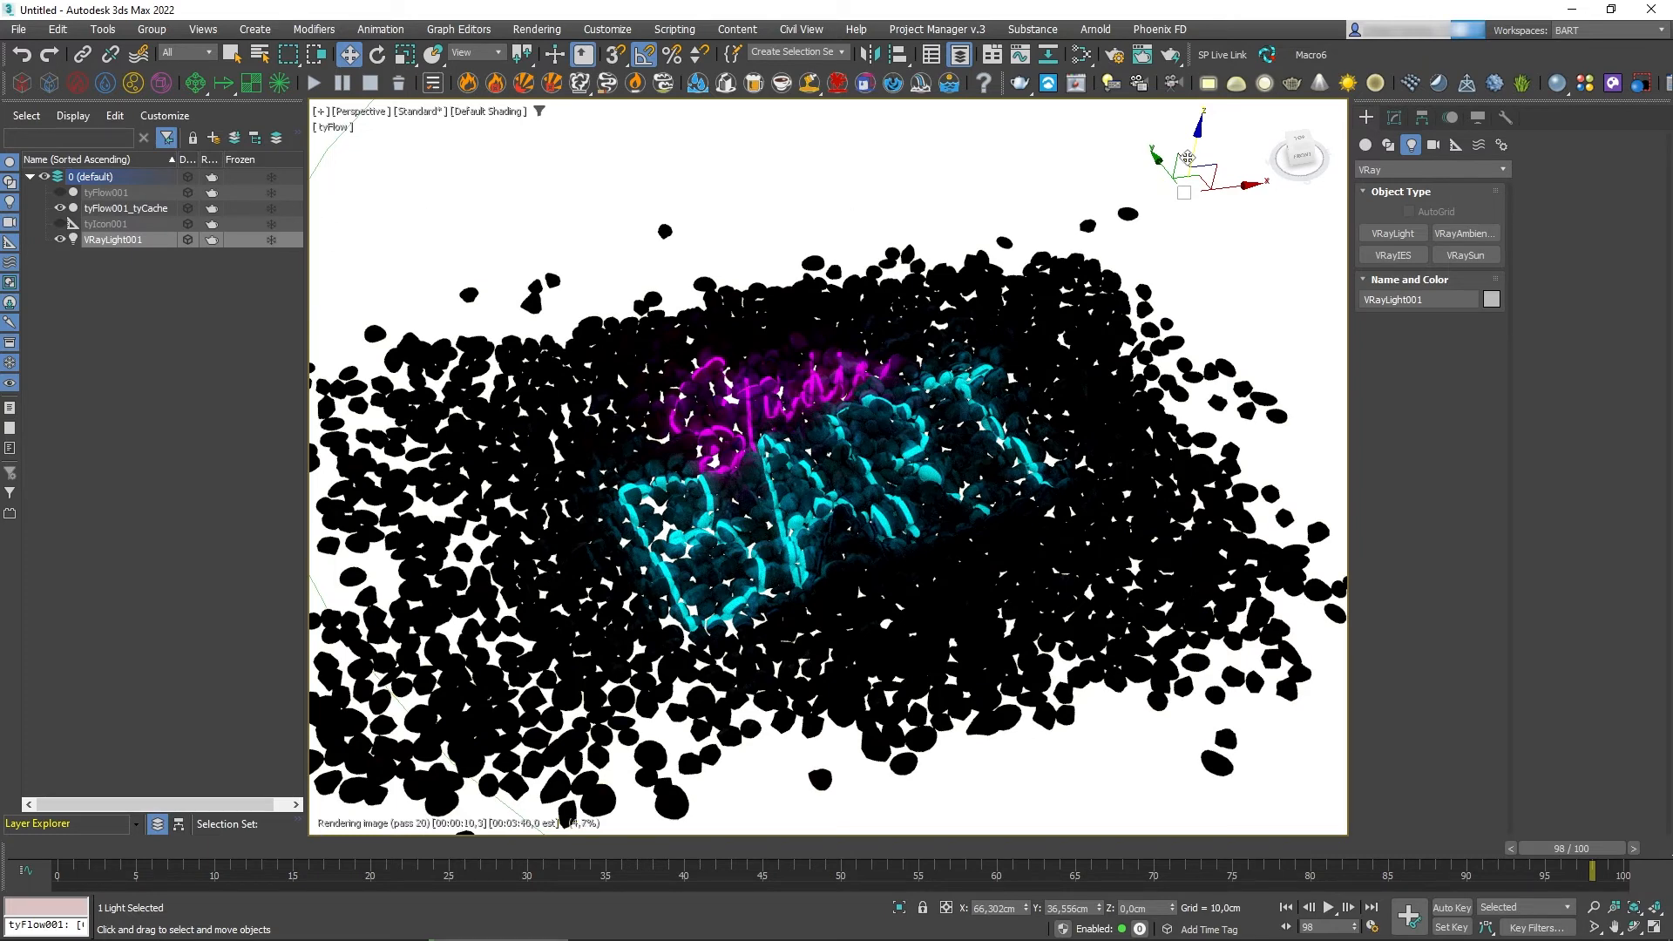
left_click(418, 111)
left_click(447, 150)
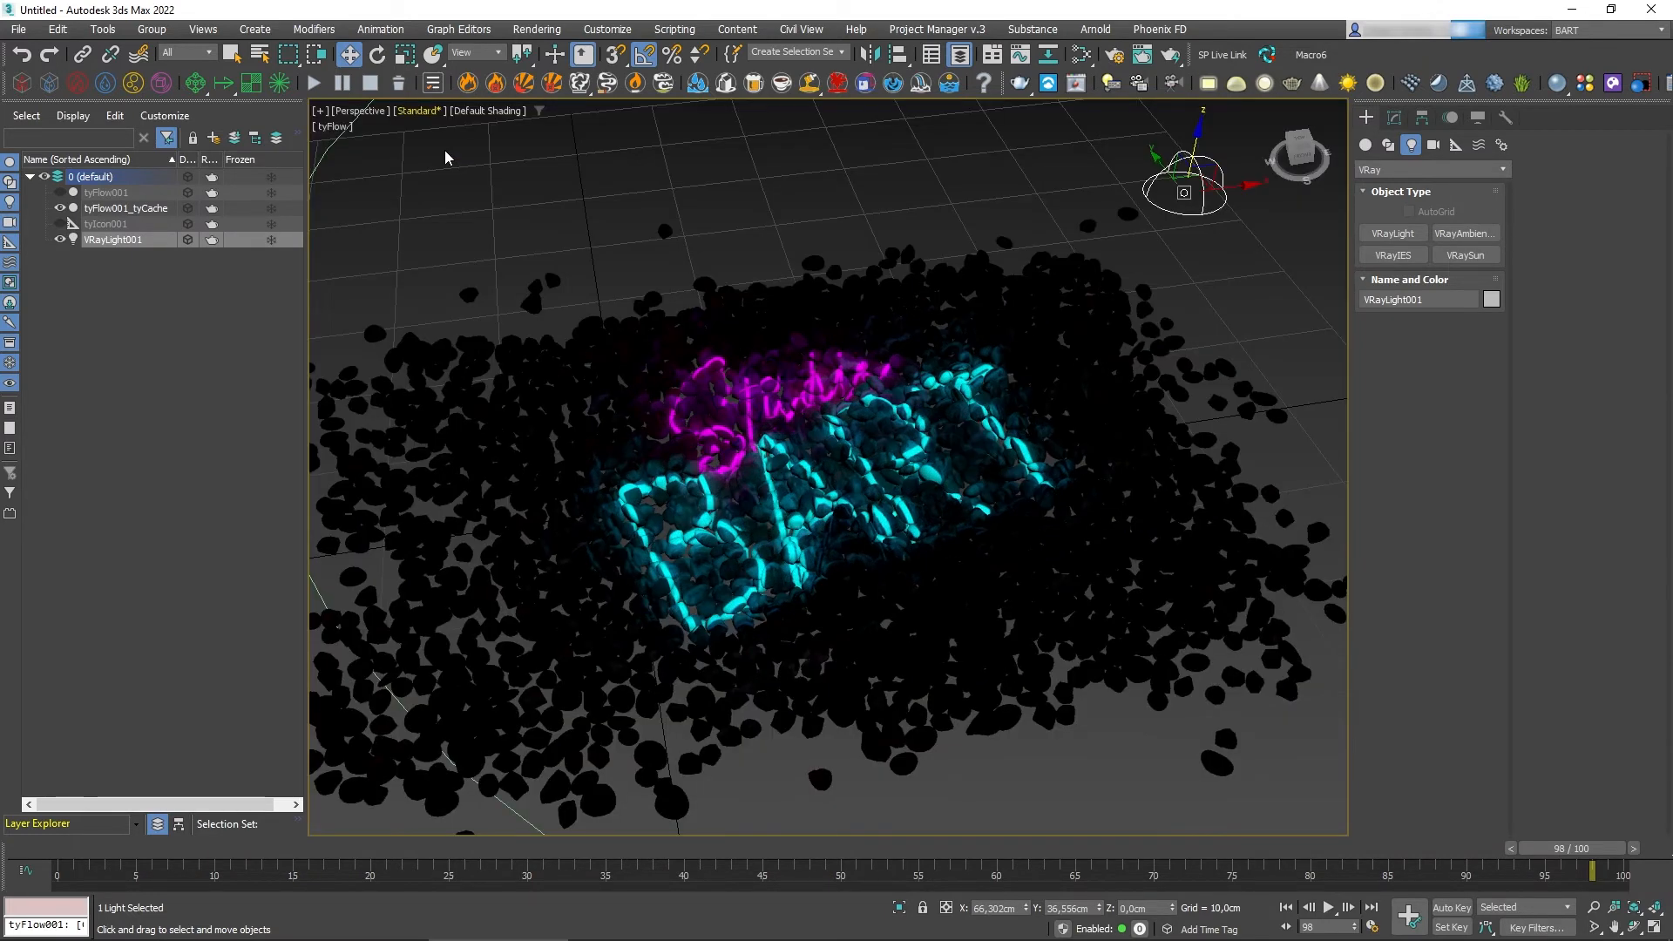
Open the tyFlow editor for tyFlow001, toggle the simulation on and off, and bring Event_001 into view
left_click(103, 194)
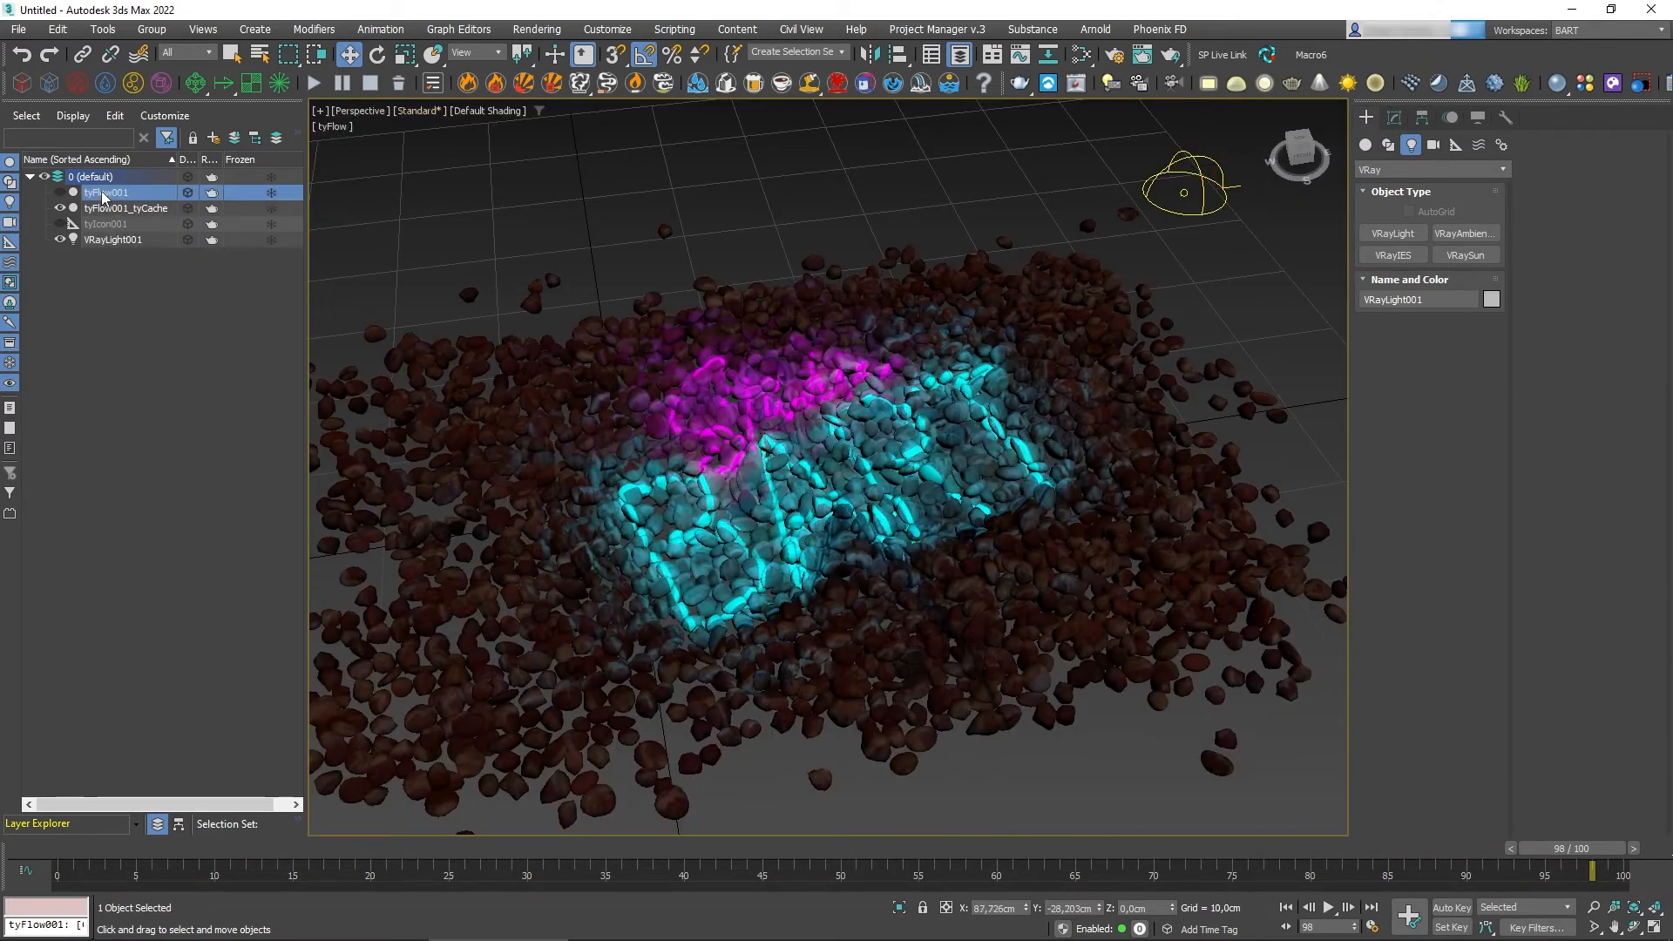
left_click(1394, 117)
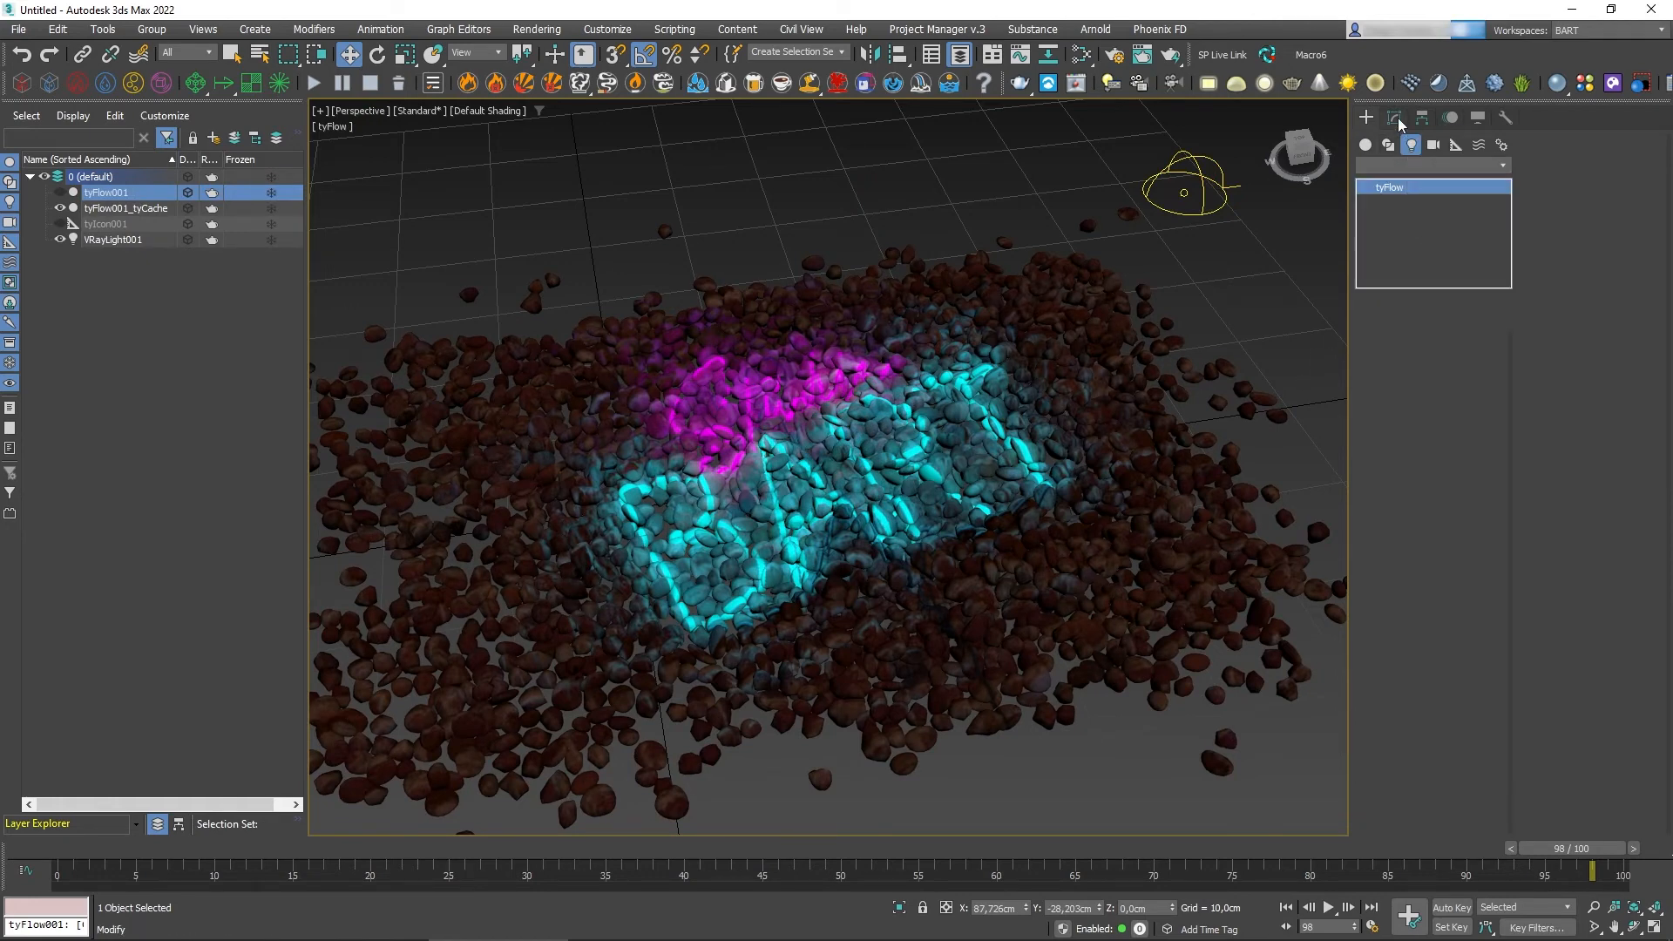
left_click(1435, 394)
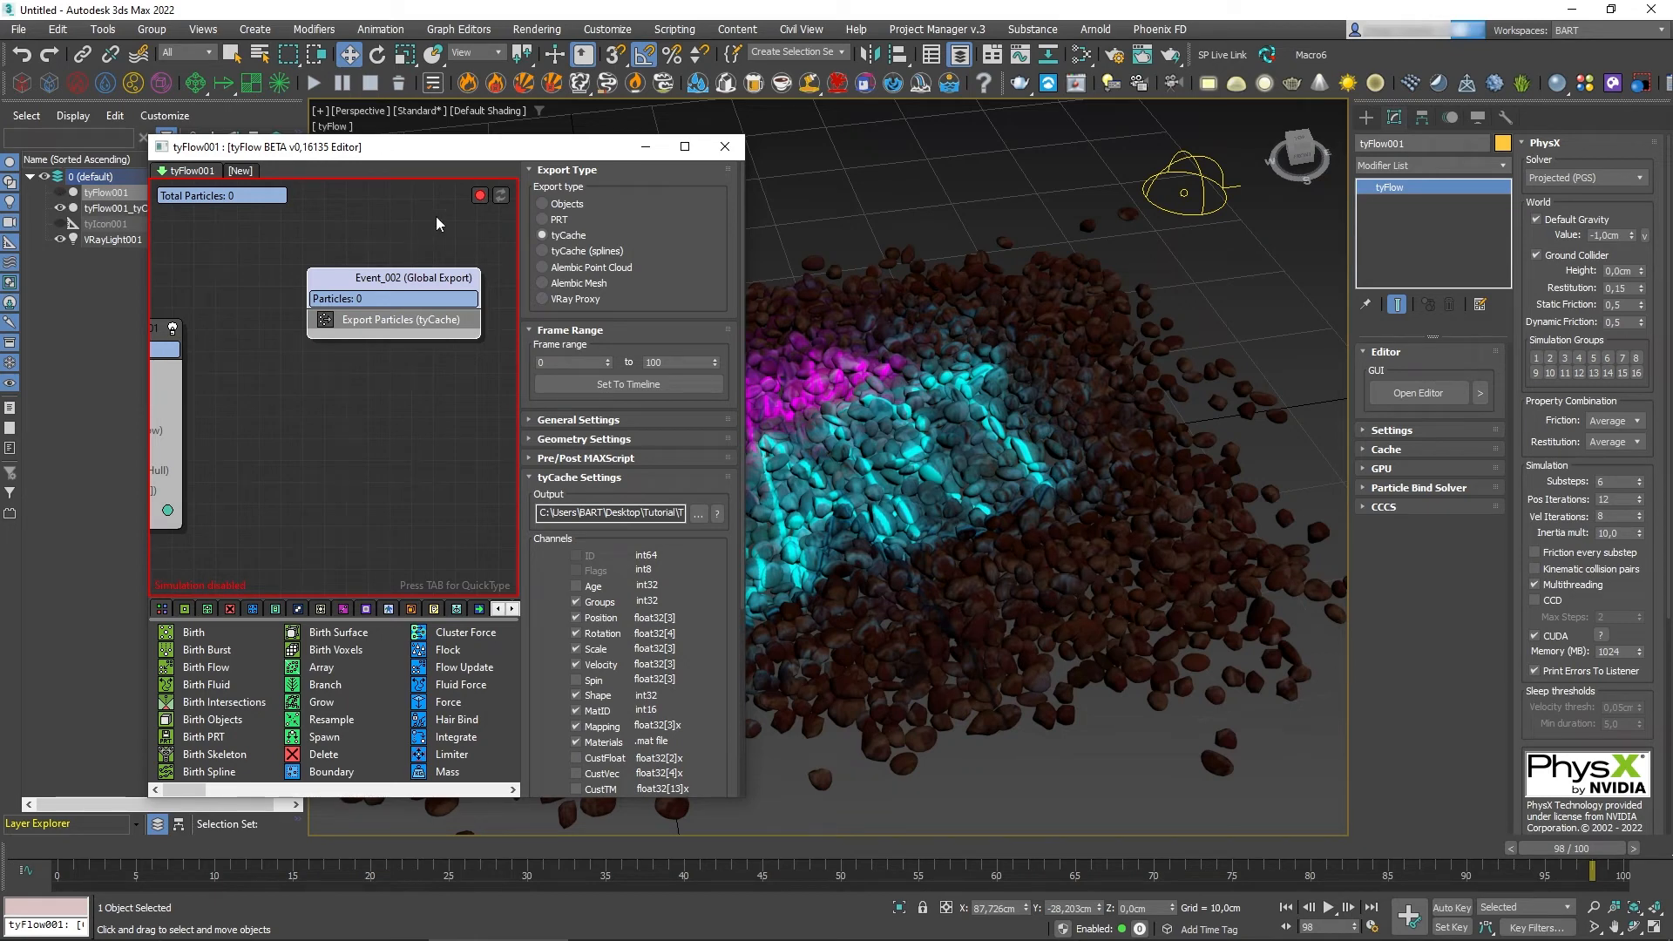
left_click(478, 196)
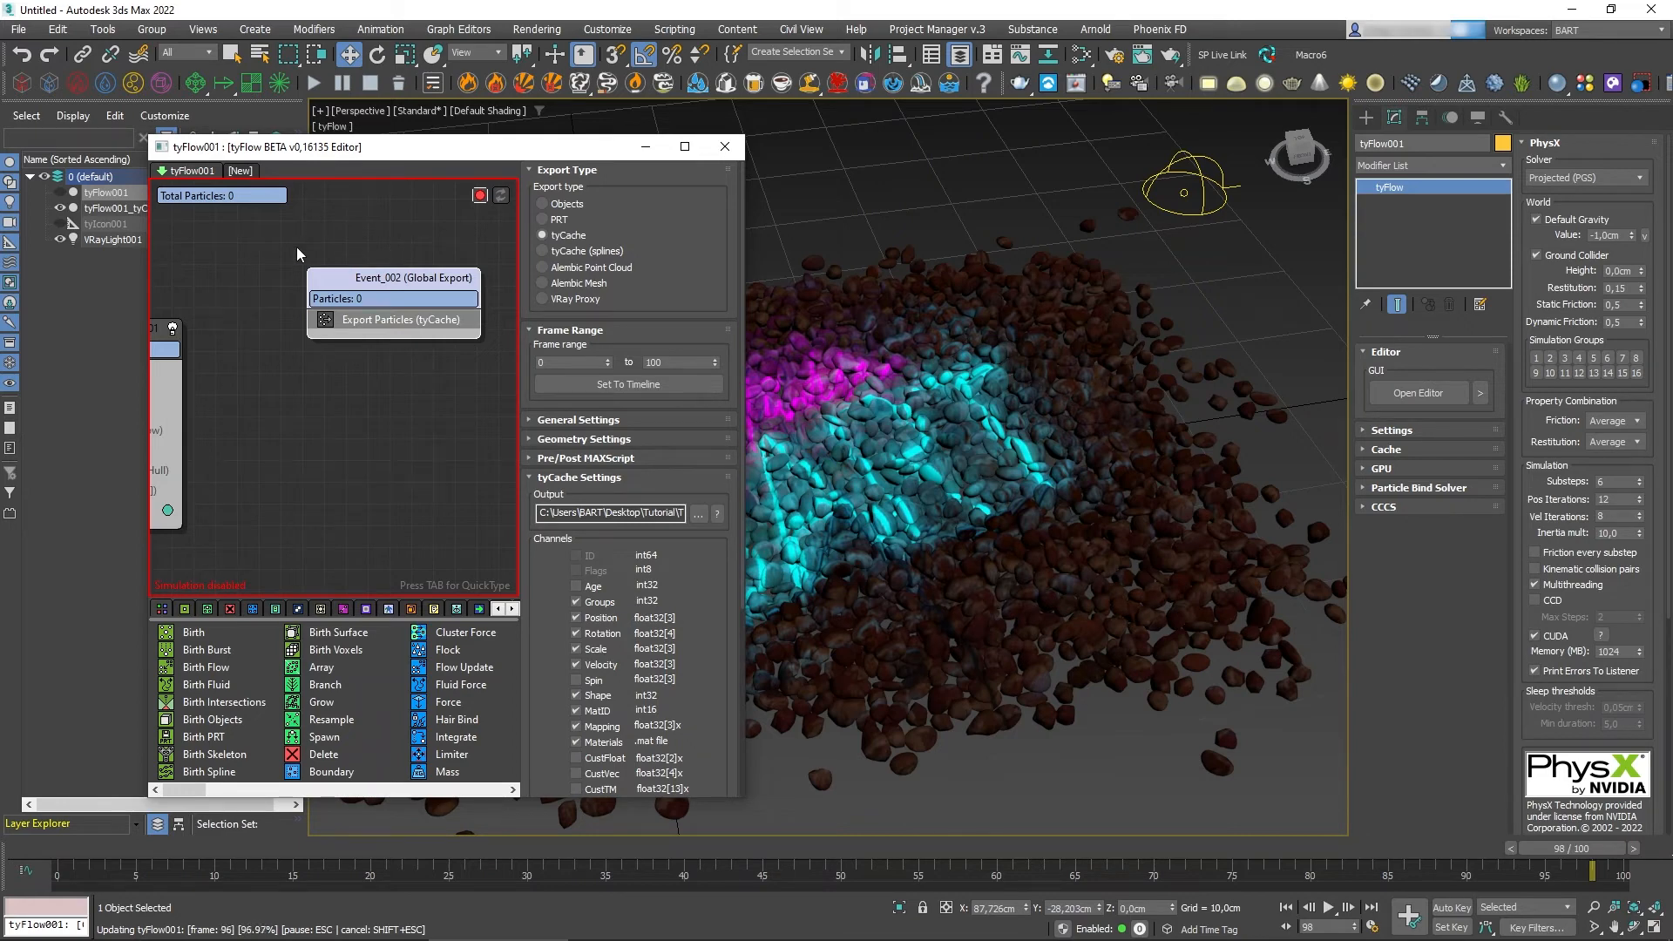
left_click(480, 195)
middle_click_drag(284, 252, 462, 225)
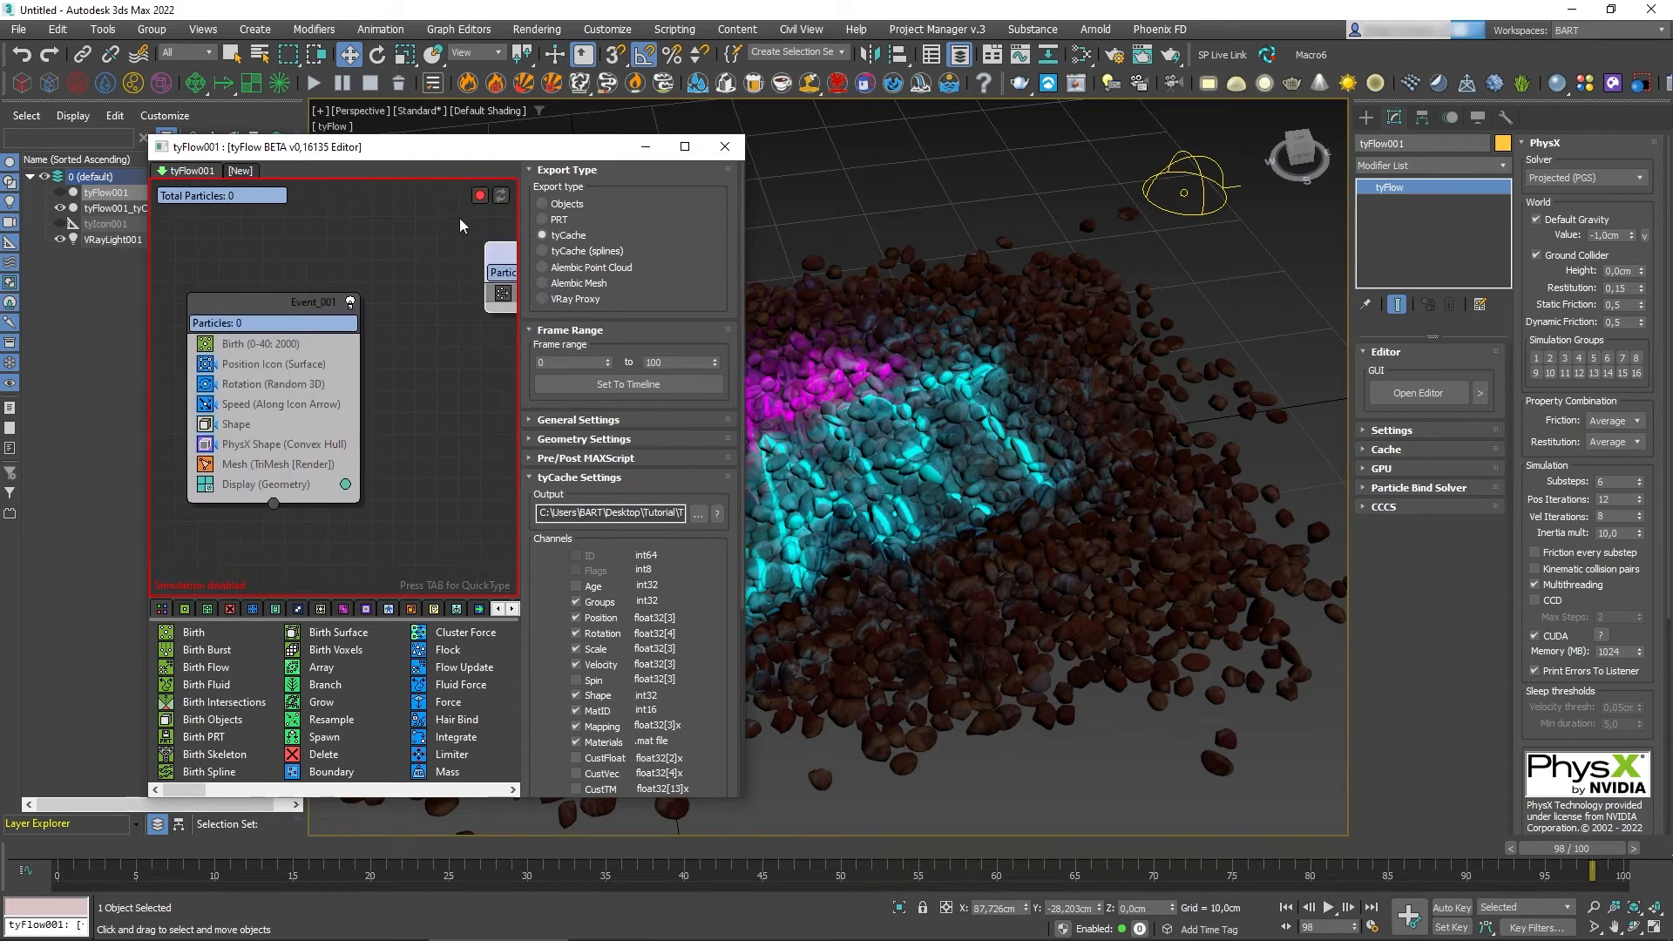
Set the Birth operator's total to 10000 particles and enable the simulation
left_click(305, 345)
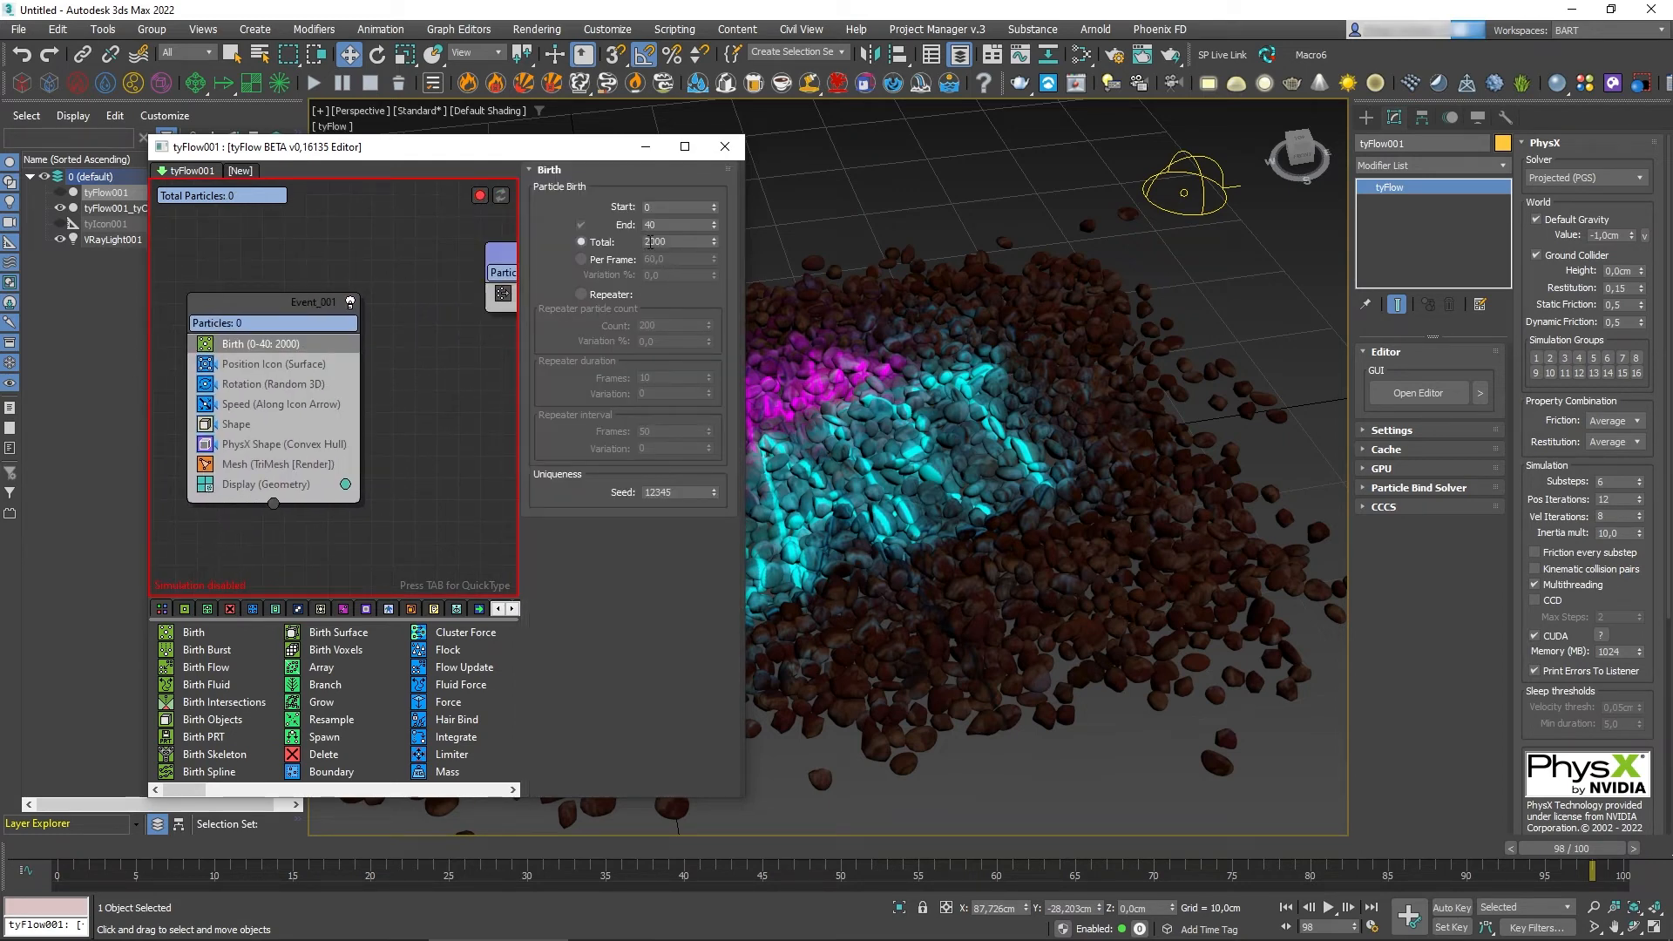
double_click(650, 243)
type("10000")
key("Return")
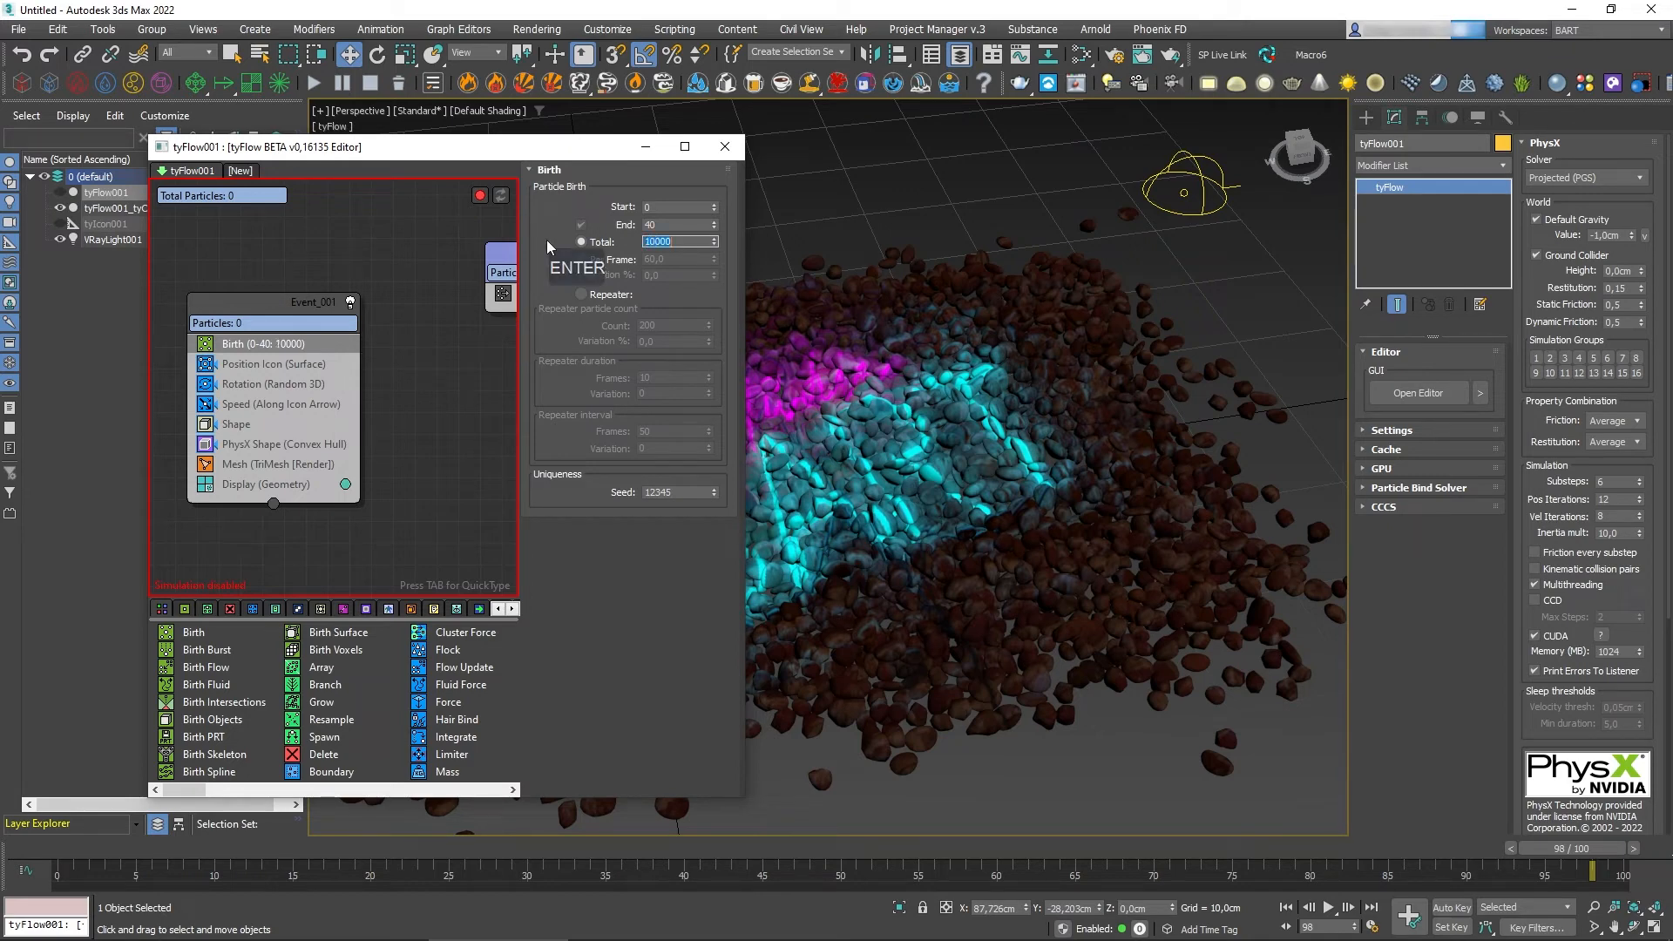
left_click(480, 197)
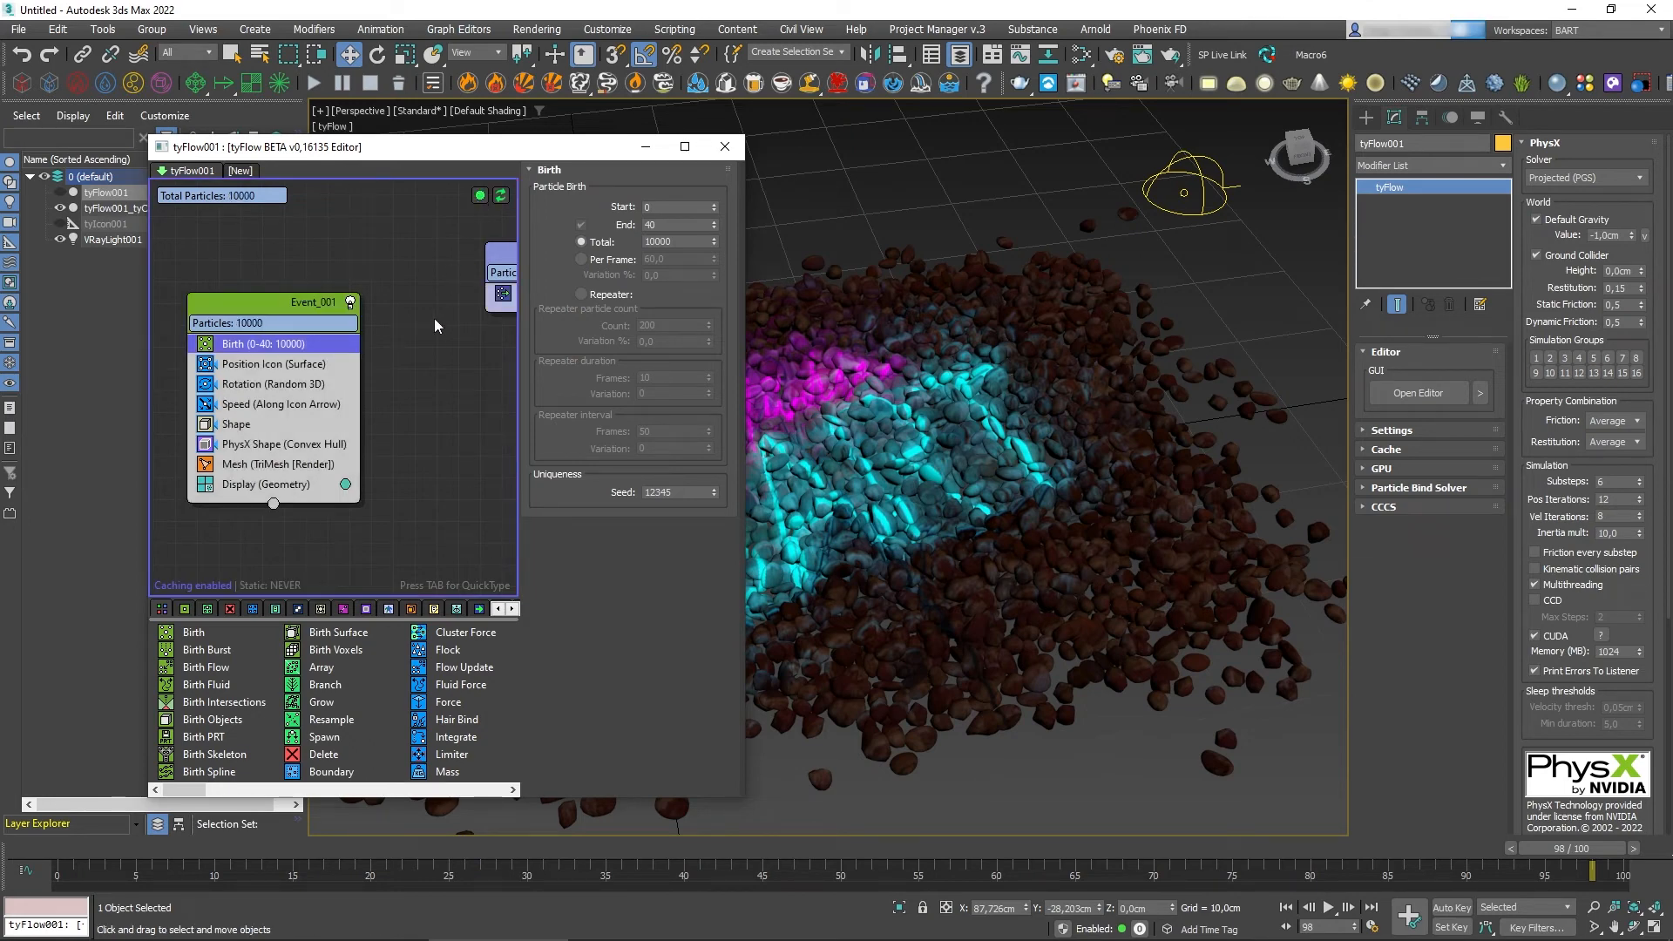
Generate the tyCache files for frames 0 to 100 from the Export Particles operator in Event_002
middle_click_drag(434, 317, 341, 317)
left_click(432, 292)
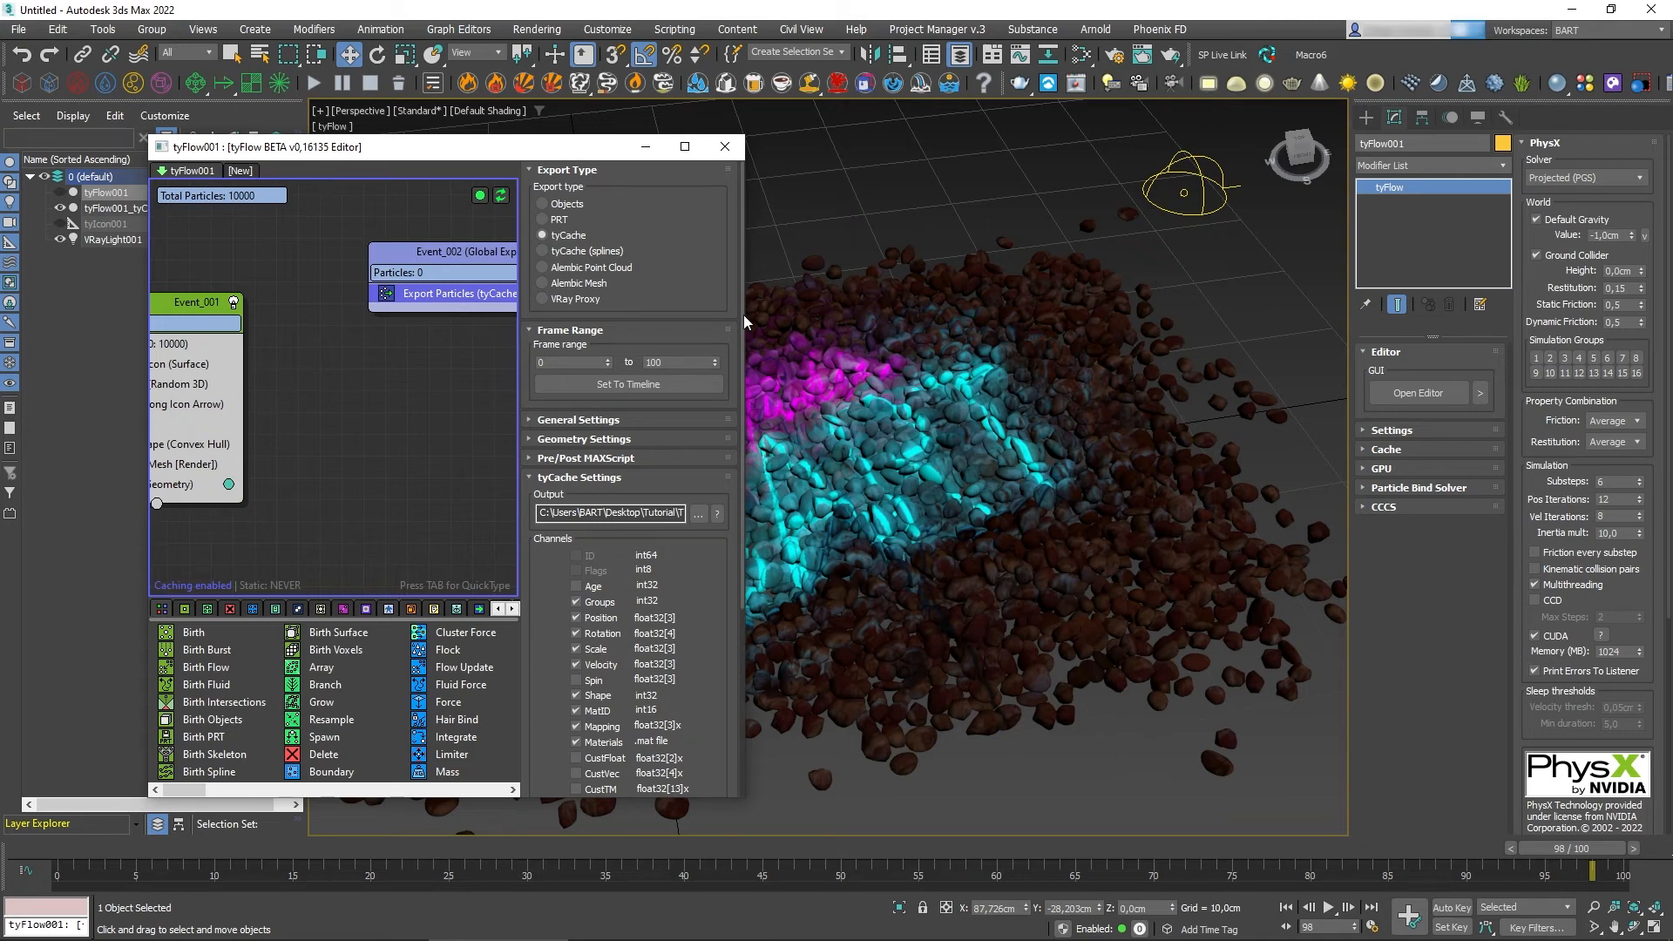
scroll(739, 424, "down", 5)
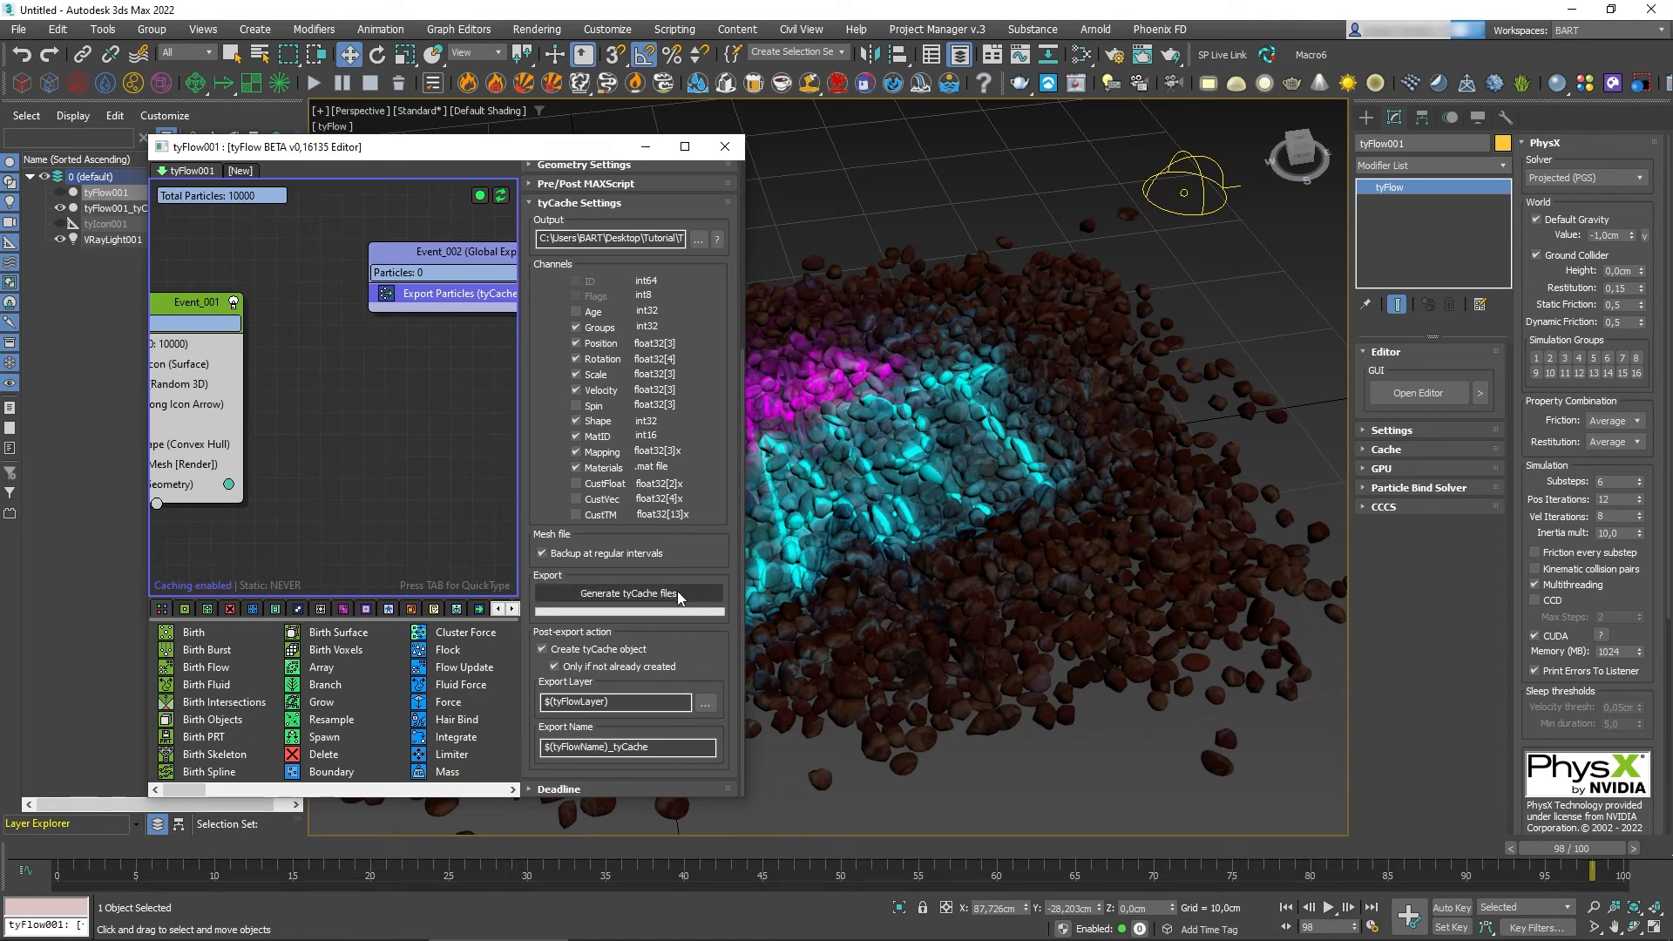
left_click(678, 592)
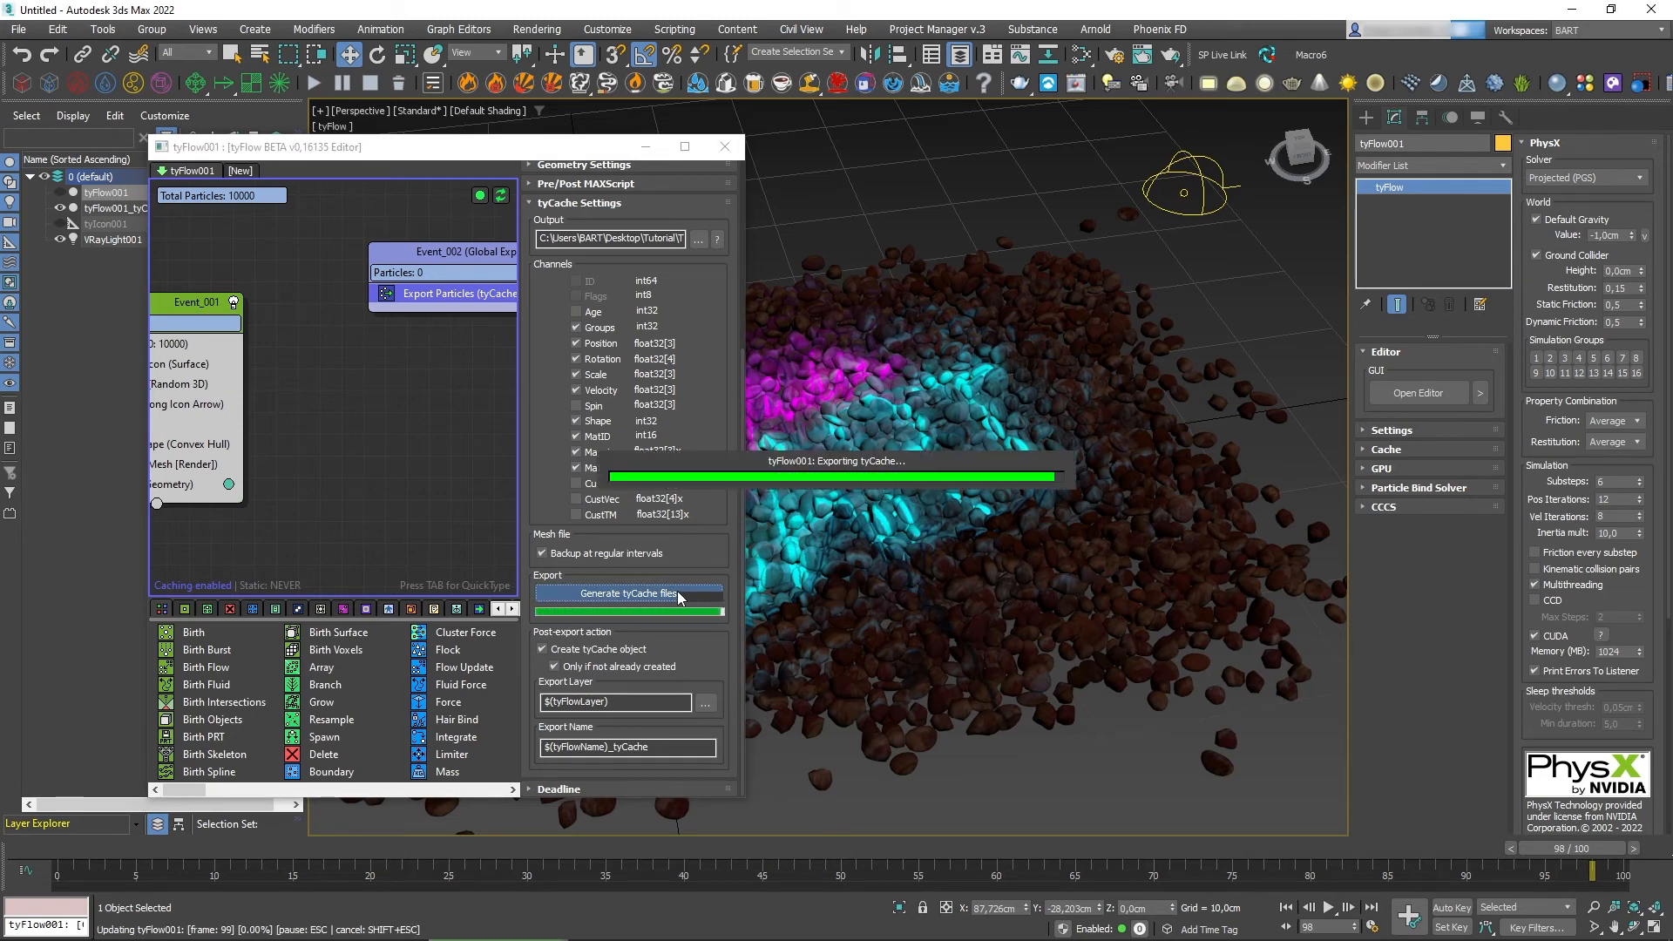
left_click(855, 528)
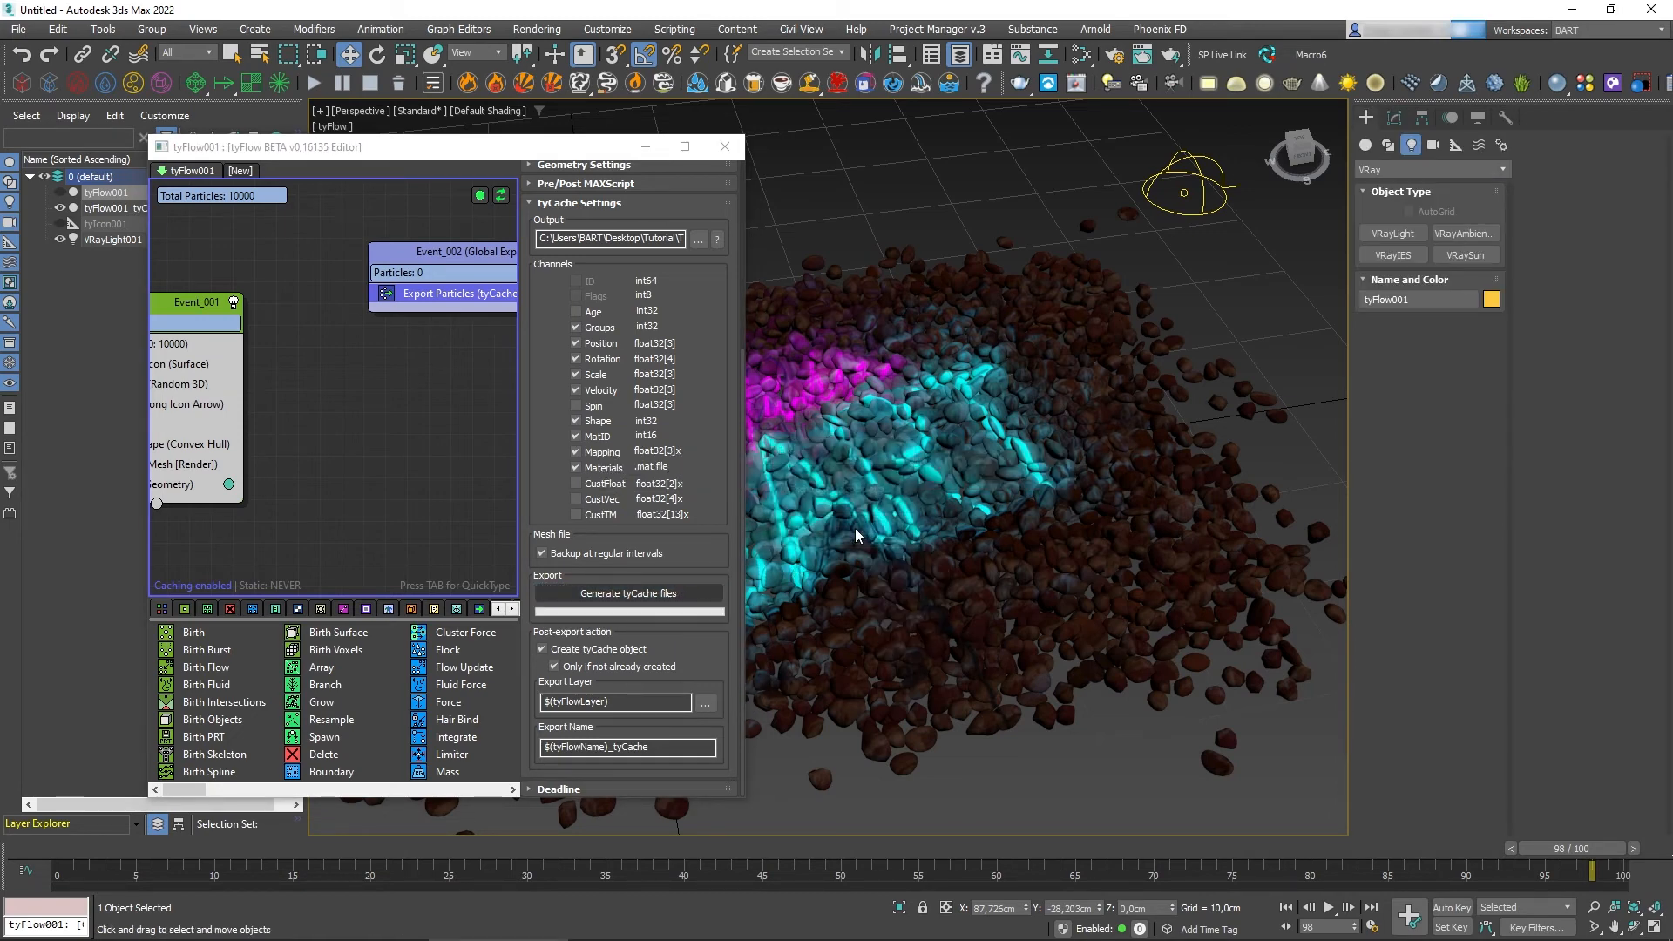
Disable the tyFlow simulation, close its editor and frame the whole denser stone pile
left_click(479, 196)
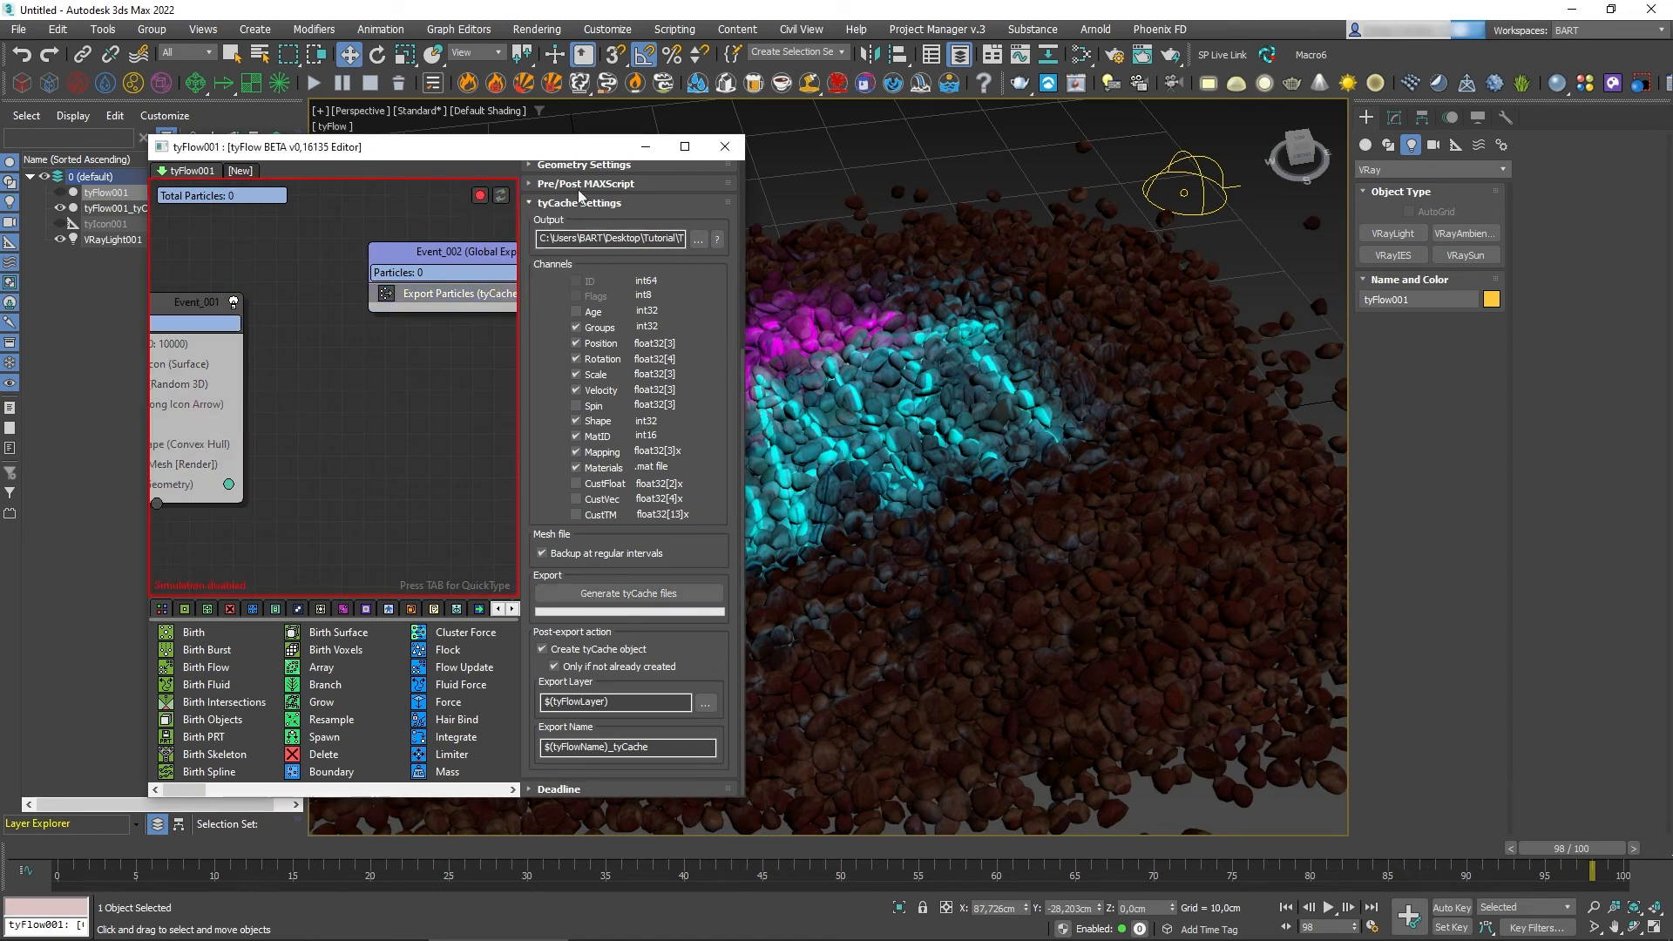
left_click(723, 147)
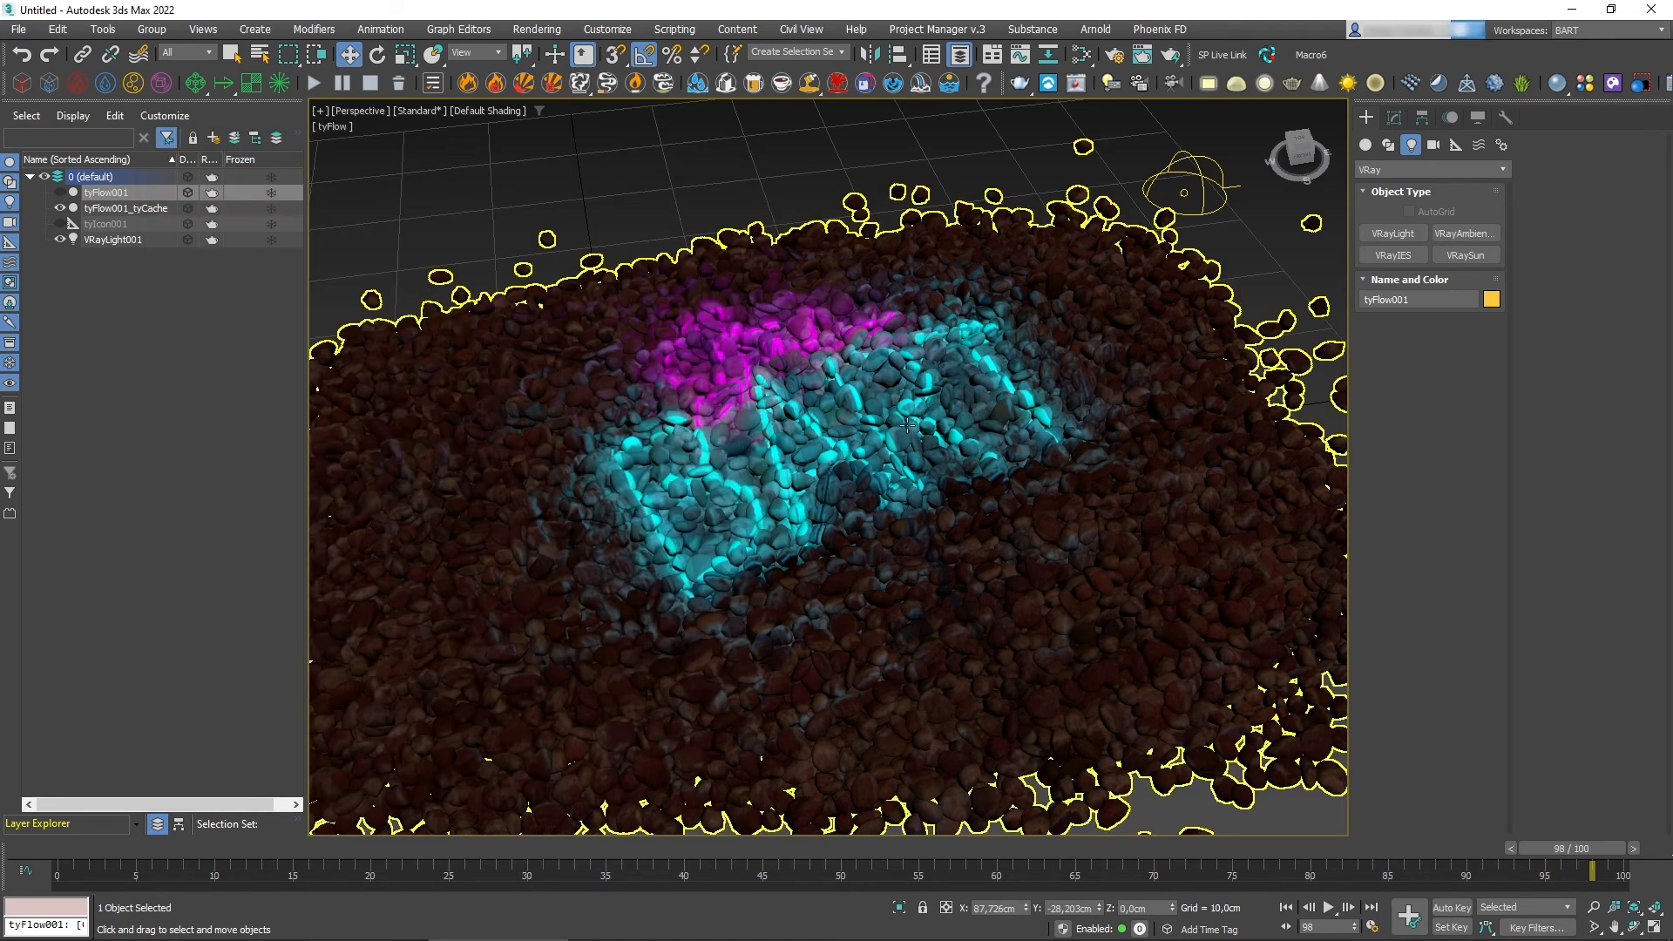
scroll(942, 518, "down", 4)
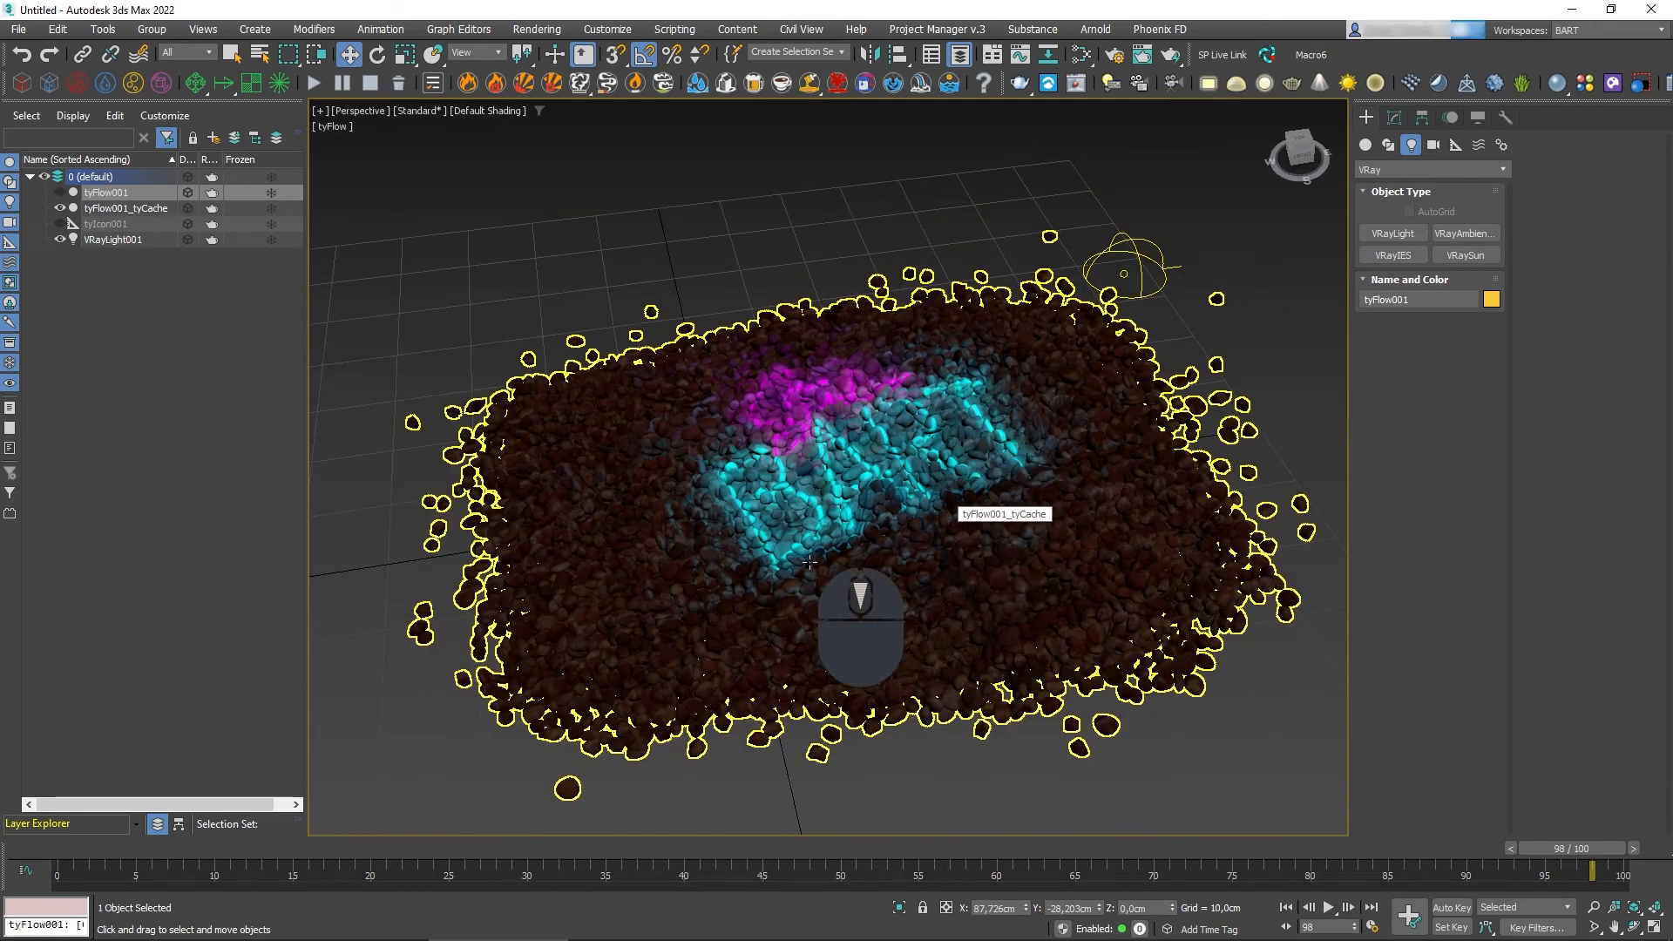
middle_click_drag(853, 542, 806, 552)
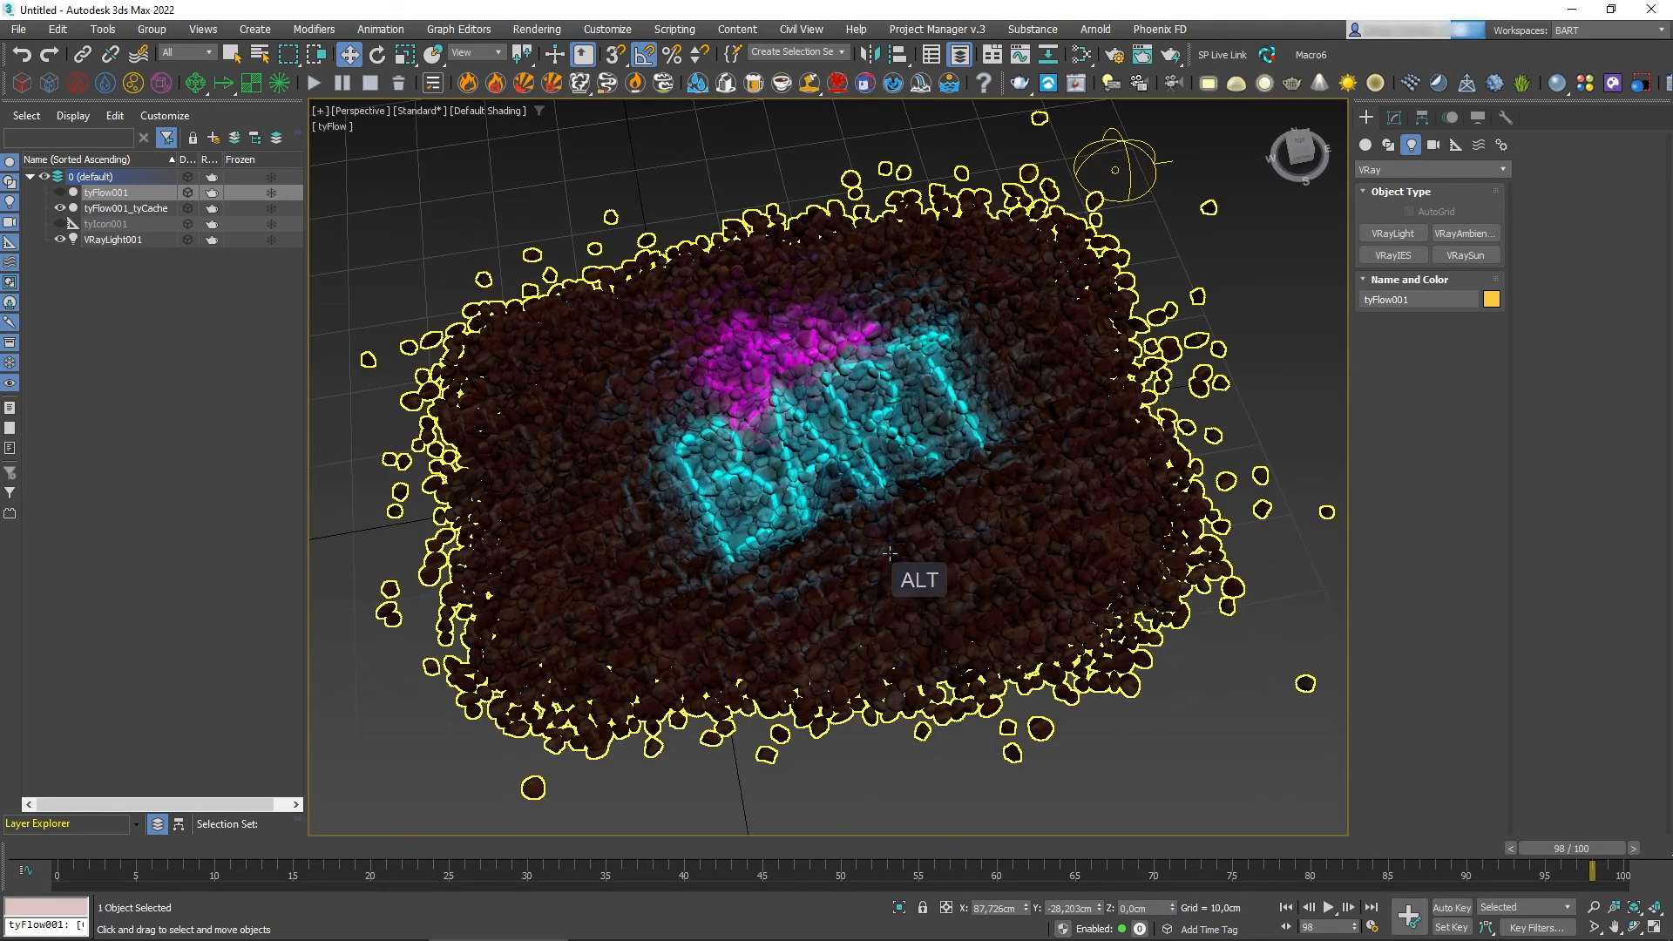
Shift and enlarge the UVW Map gizmo on the stone cache so the BART logo covers more of the pile
left_click(893, 554)
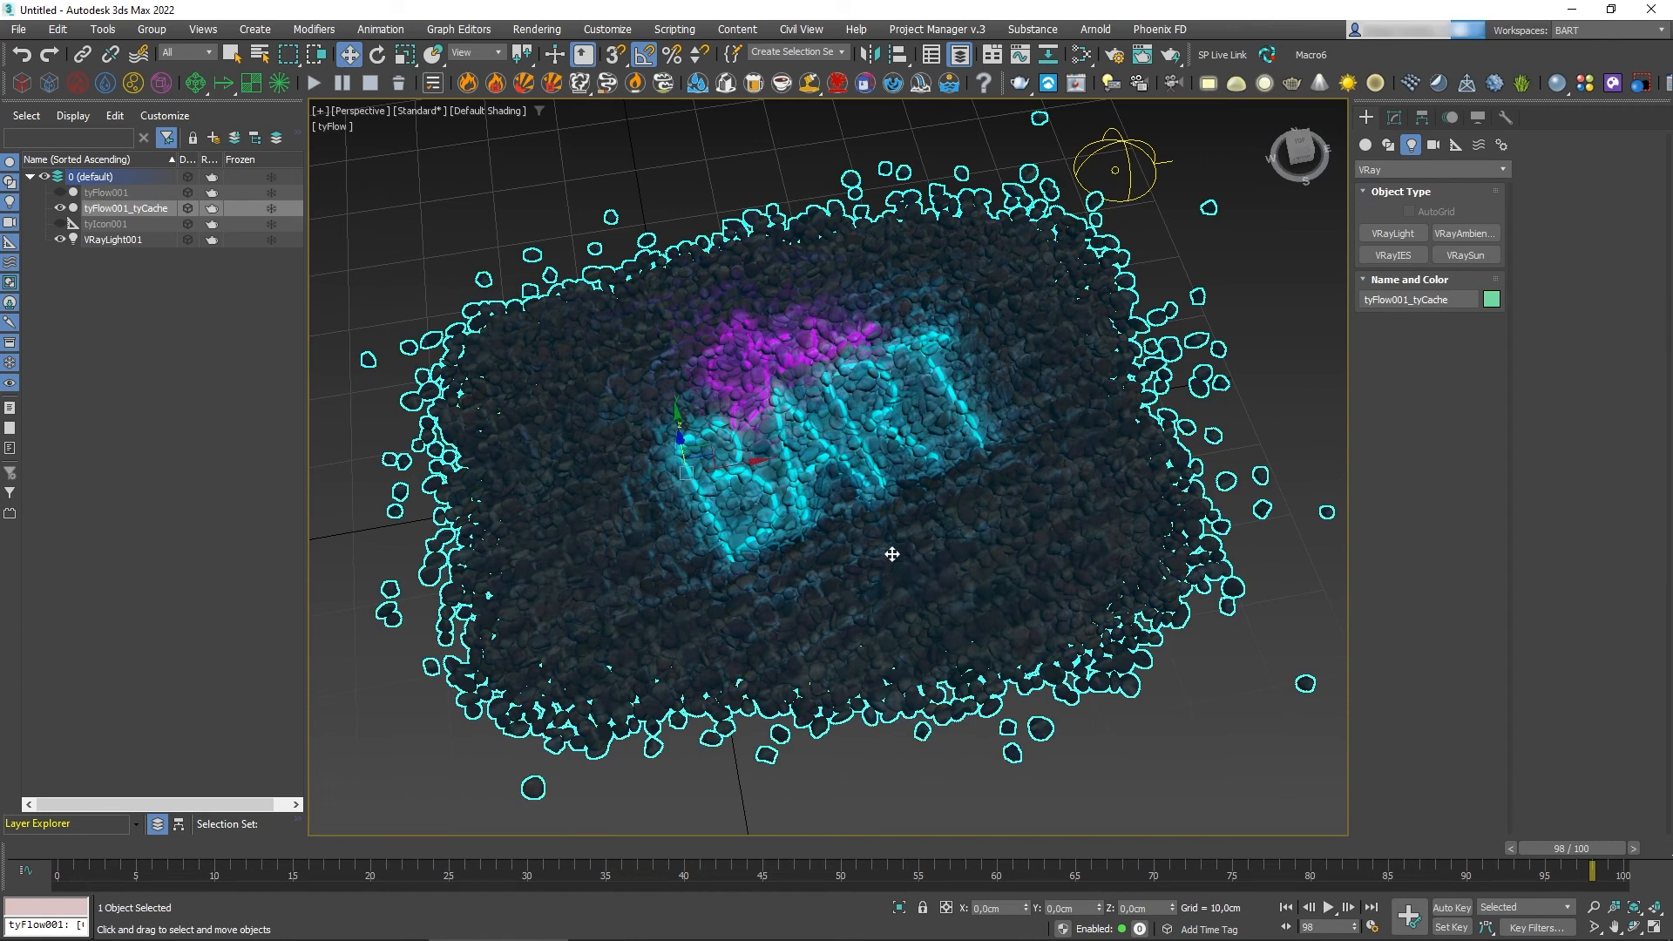
left_click(1393, 119)
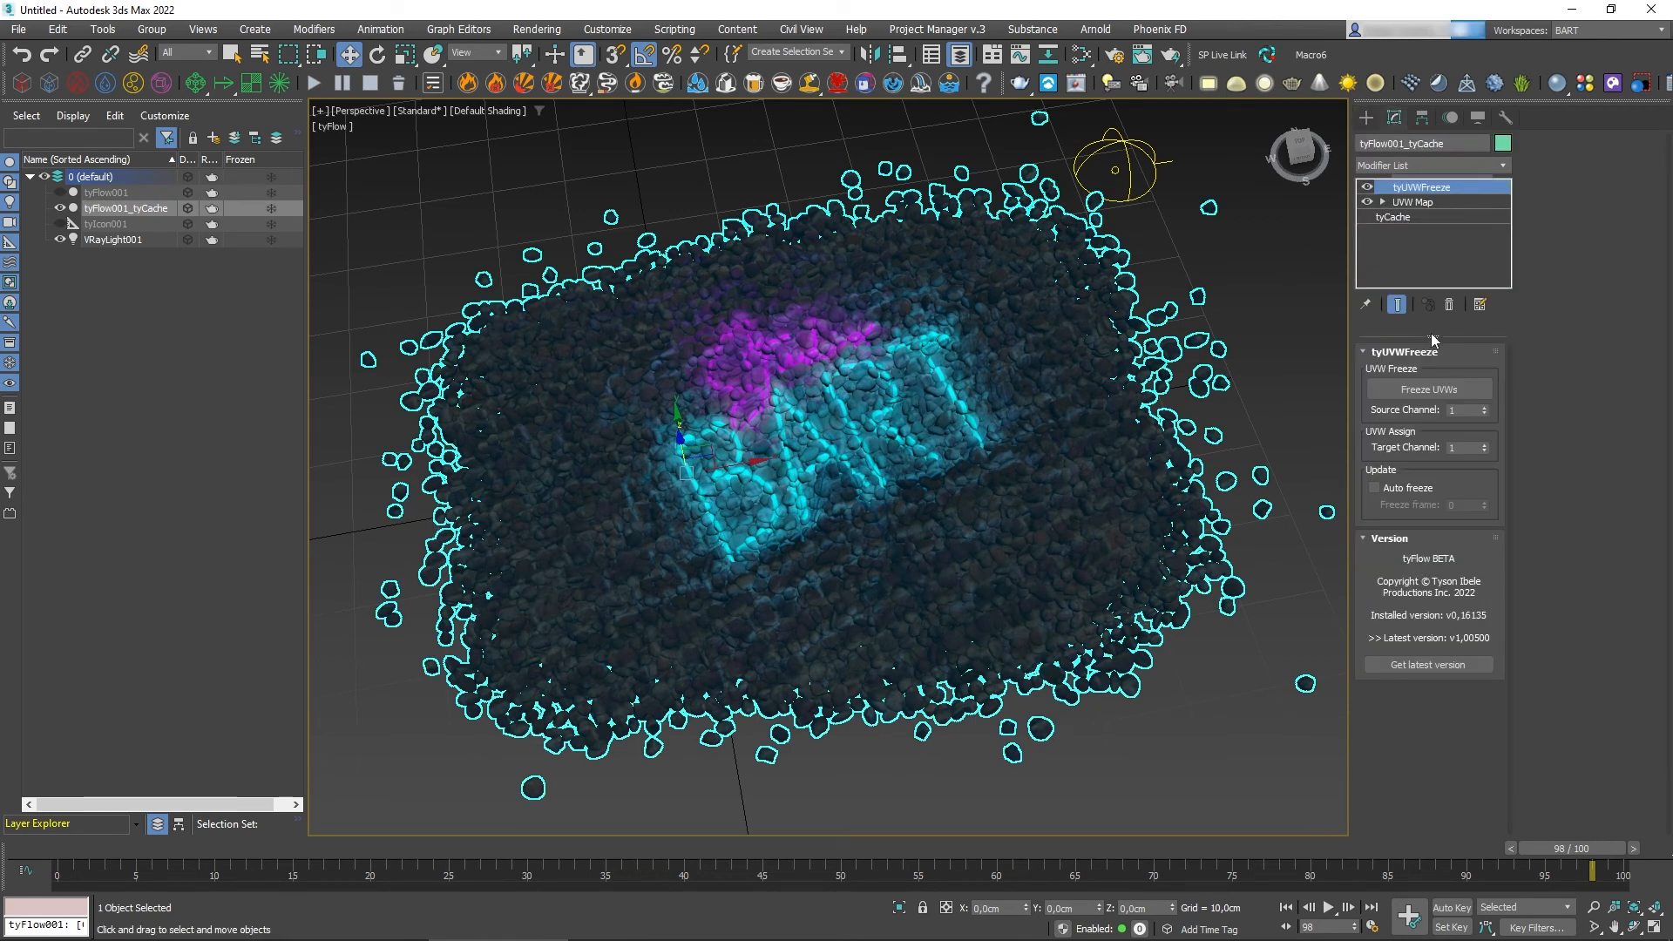
left_click(1413, 202)
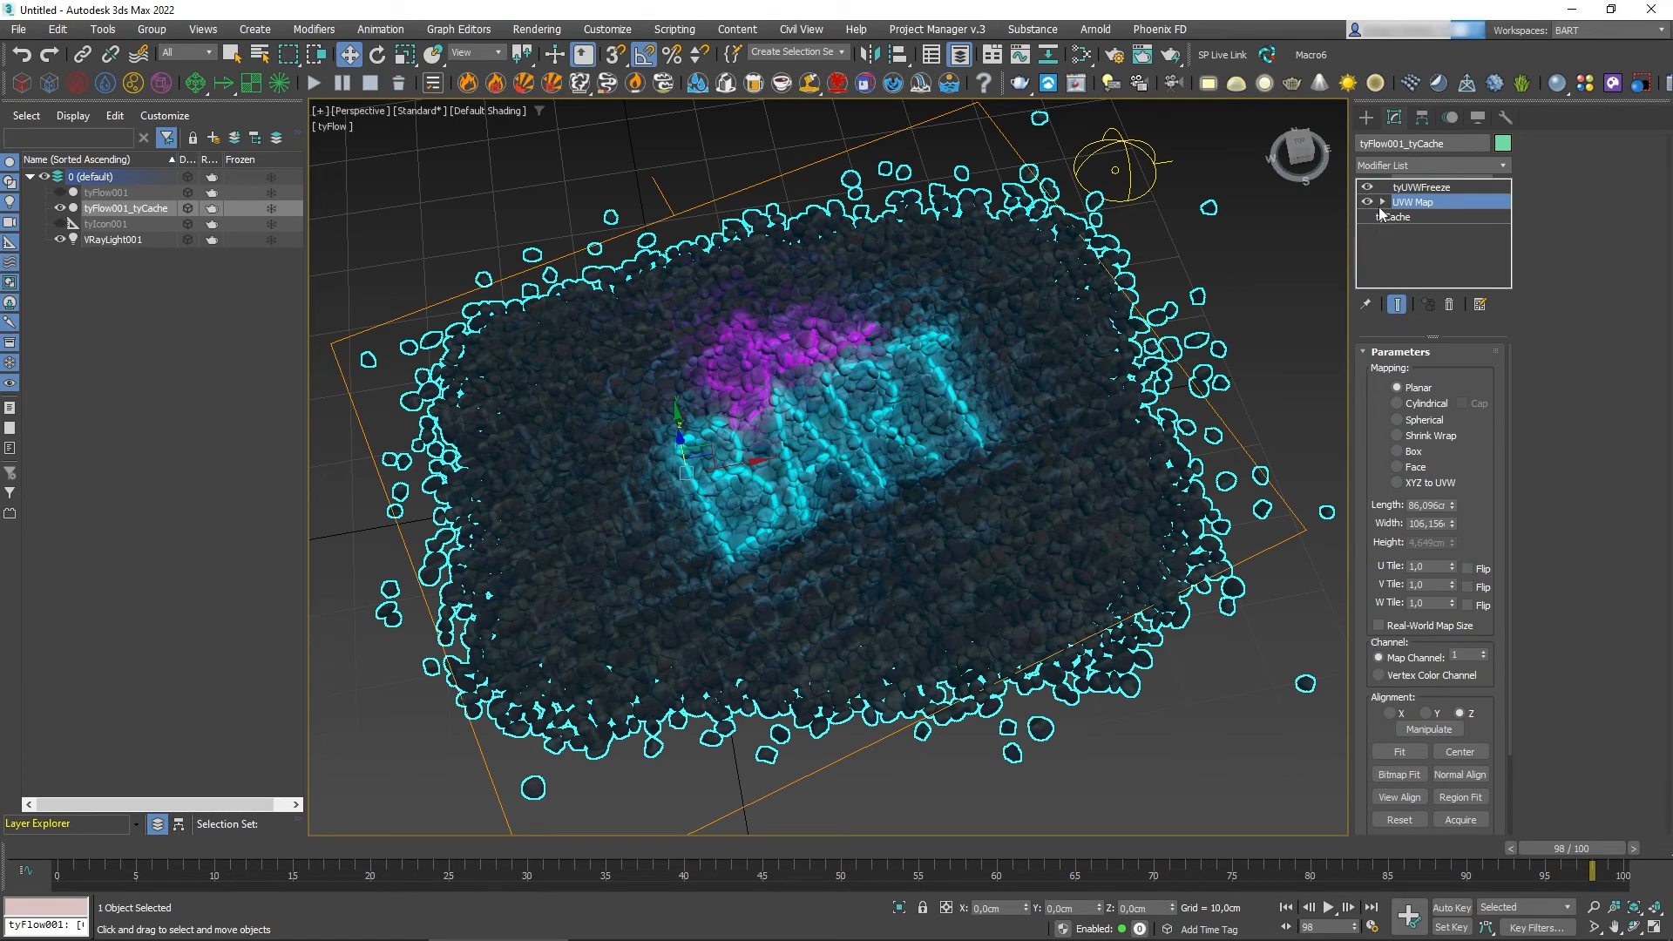
left_click(1383, 202)
left_click(1410, 219)
left_click_drag(821, 408, 773, 440)
key("r")
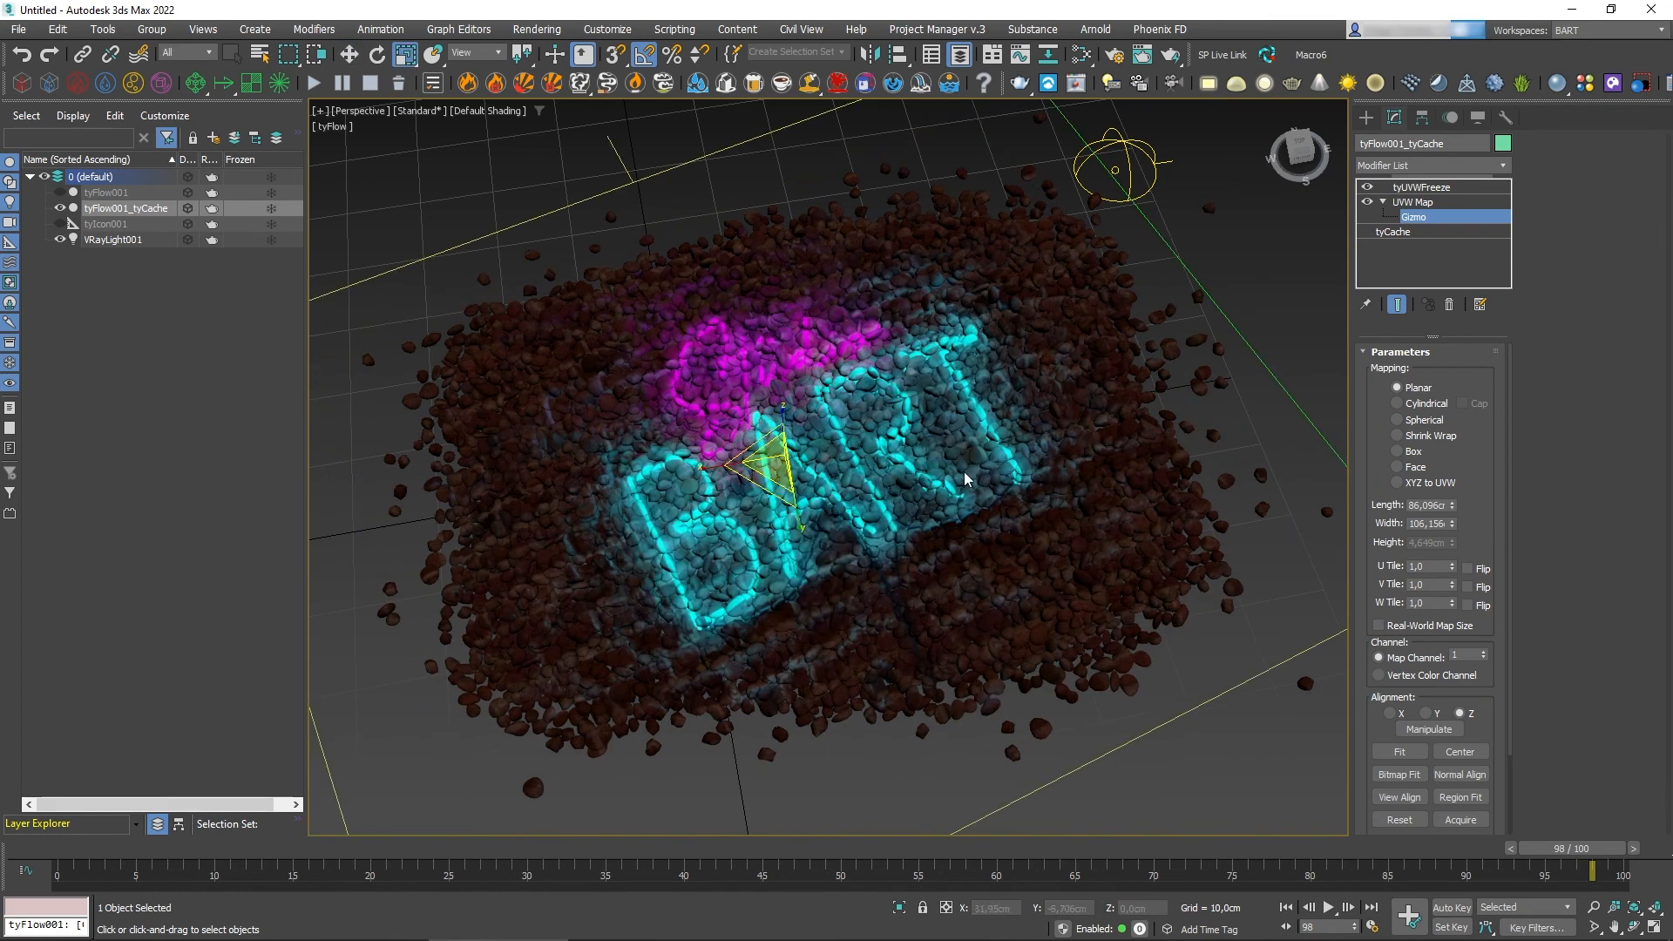
left_click(1436, 204)
left_click(1383, 201)
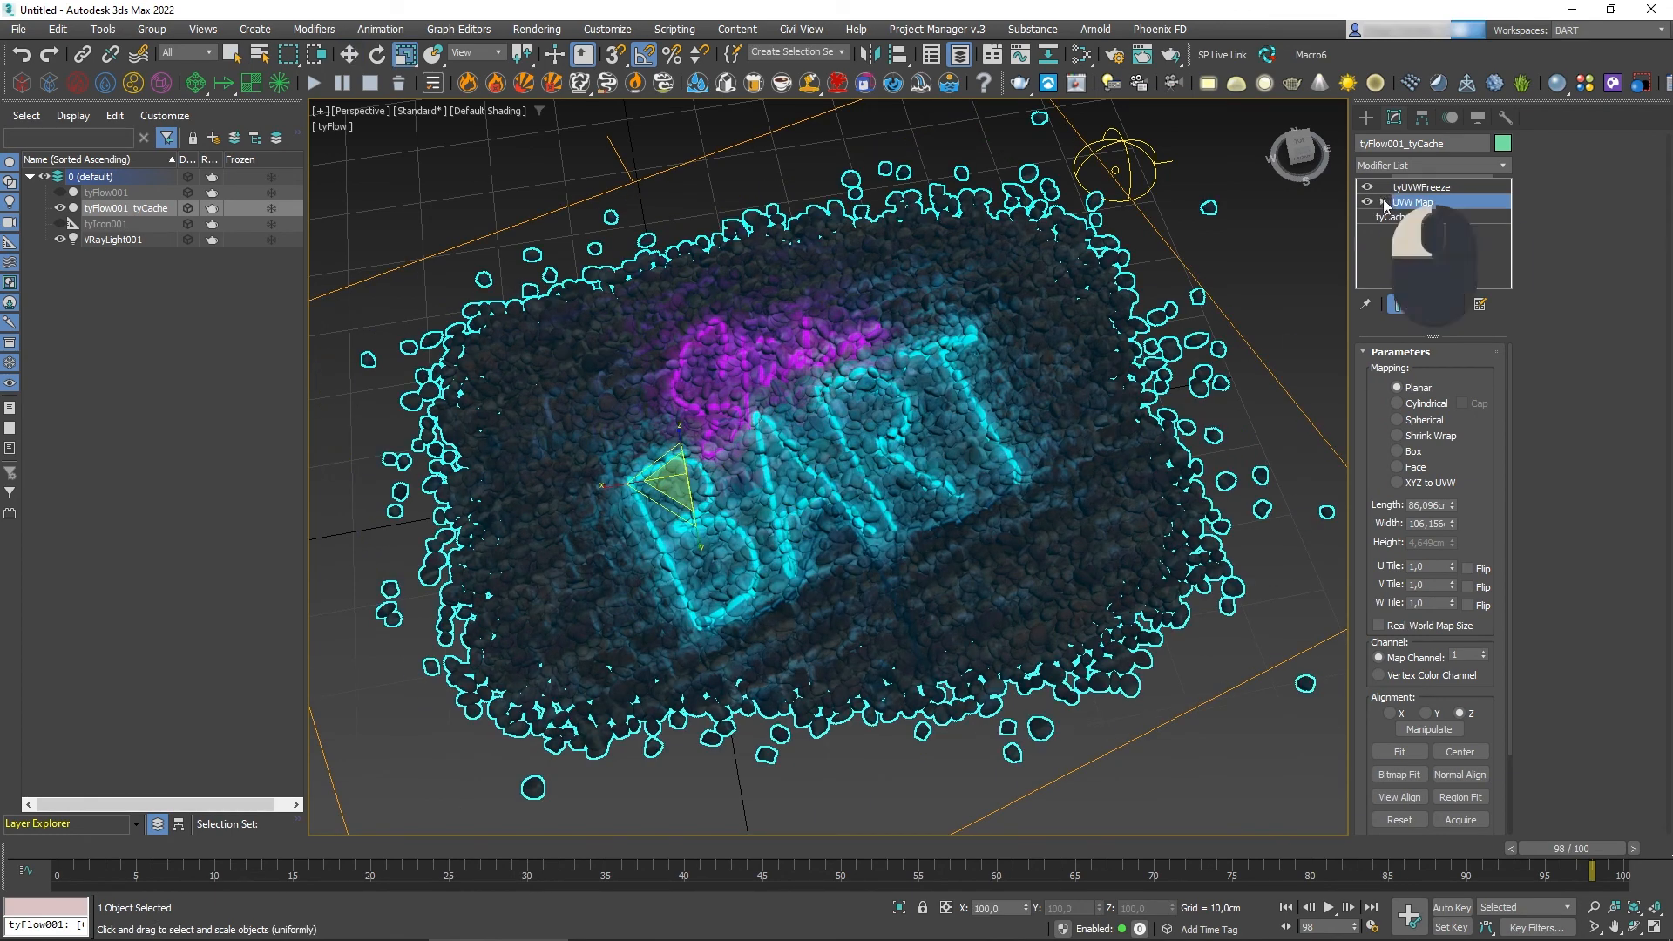
Freeze the UVWs again in the tyUVWFreeze modifier at frame 98 and deselect the stones
left_click(1416, 188)
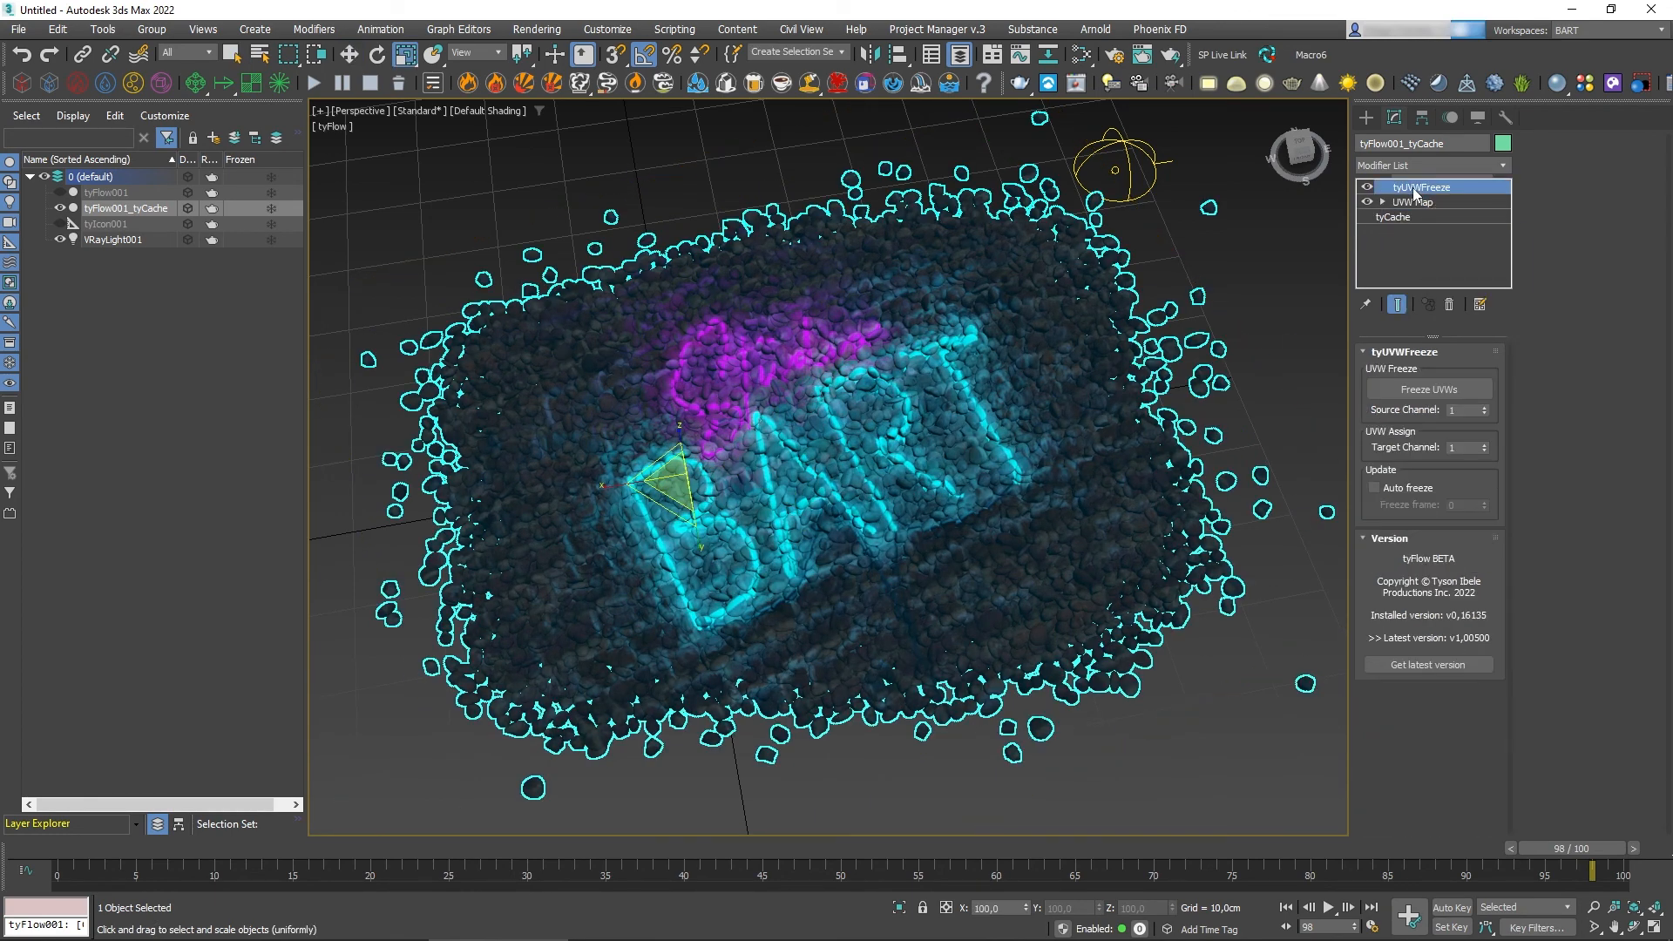
left_click(1426, 389)
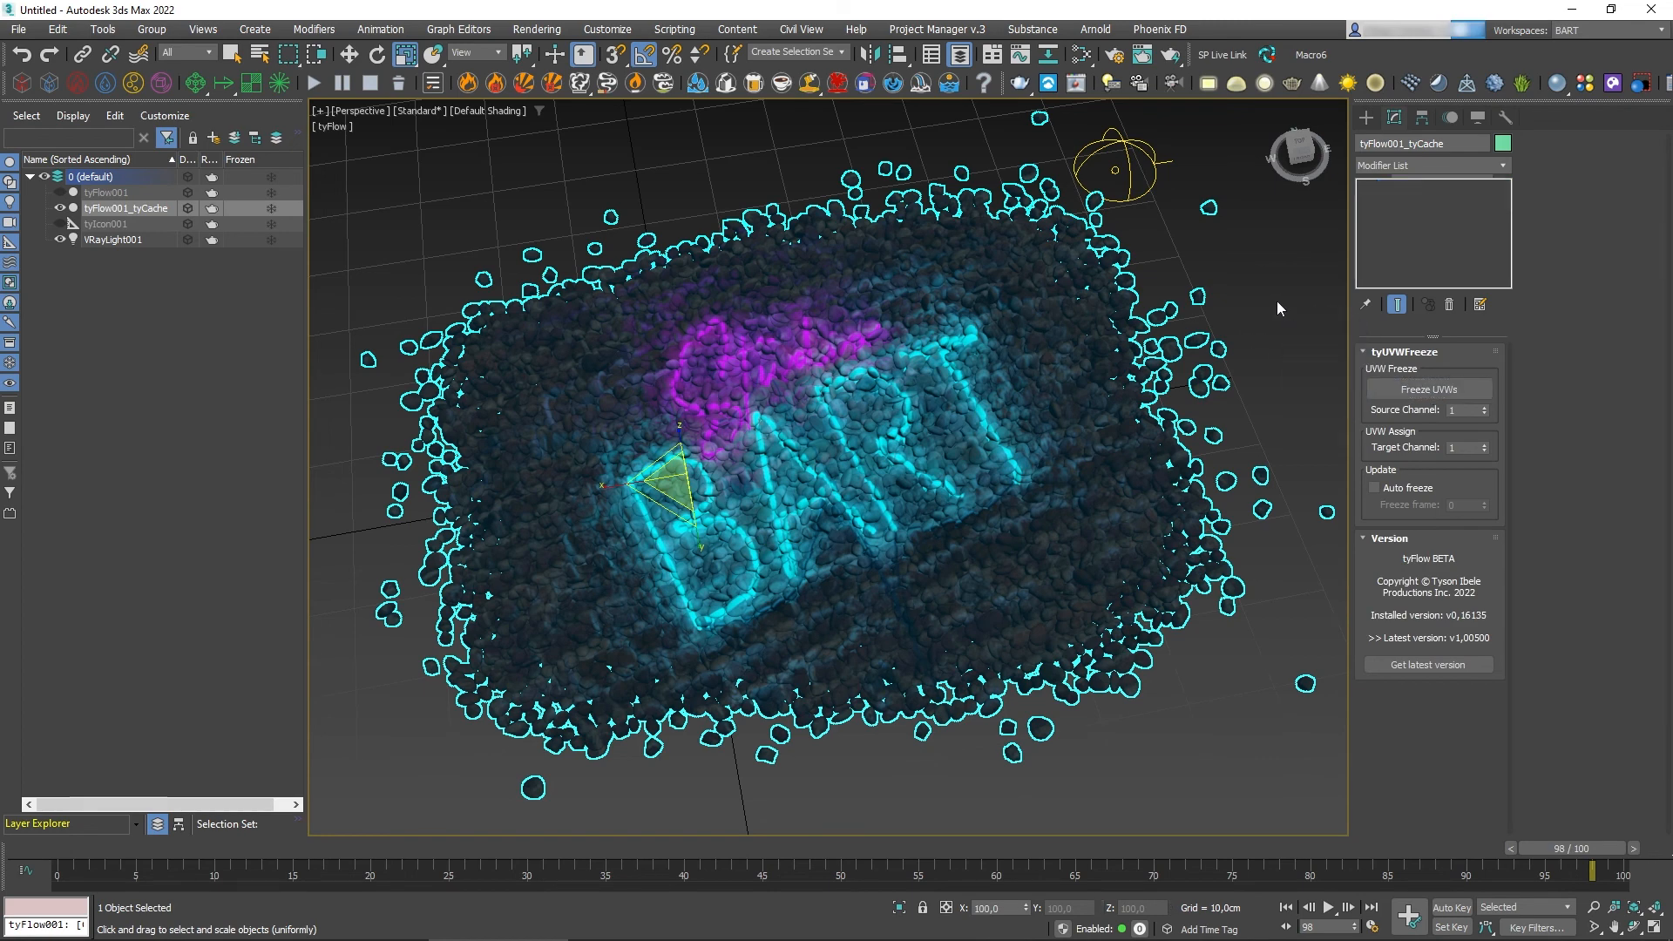
left_click(1277, 301)
Play the animation from frame 0 and stop near frame 85 to check the logo forming on the stones
left_click_drag(1550, 845, 31, 895)
key("r")
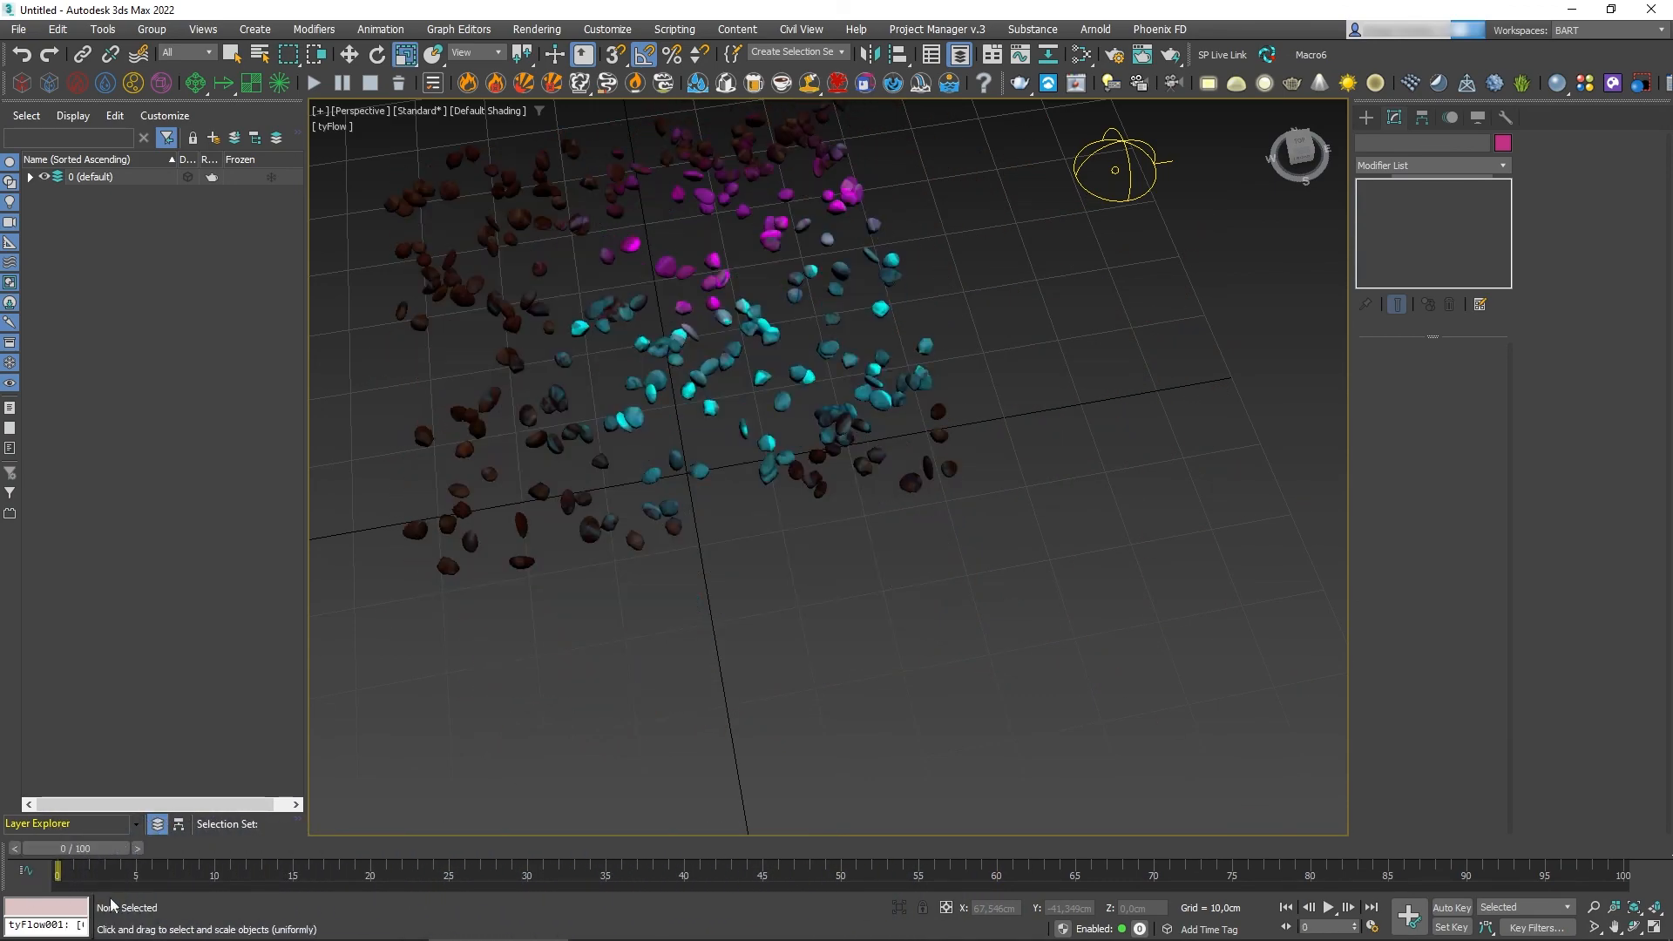
left_click(1328, 907)
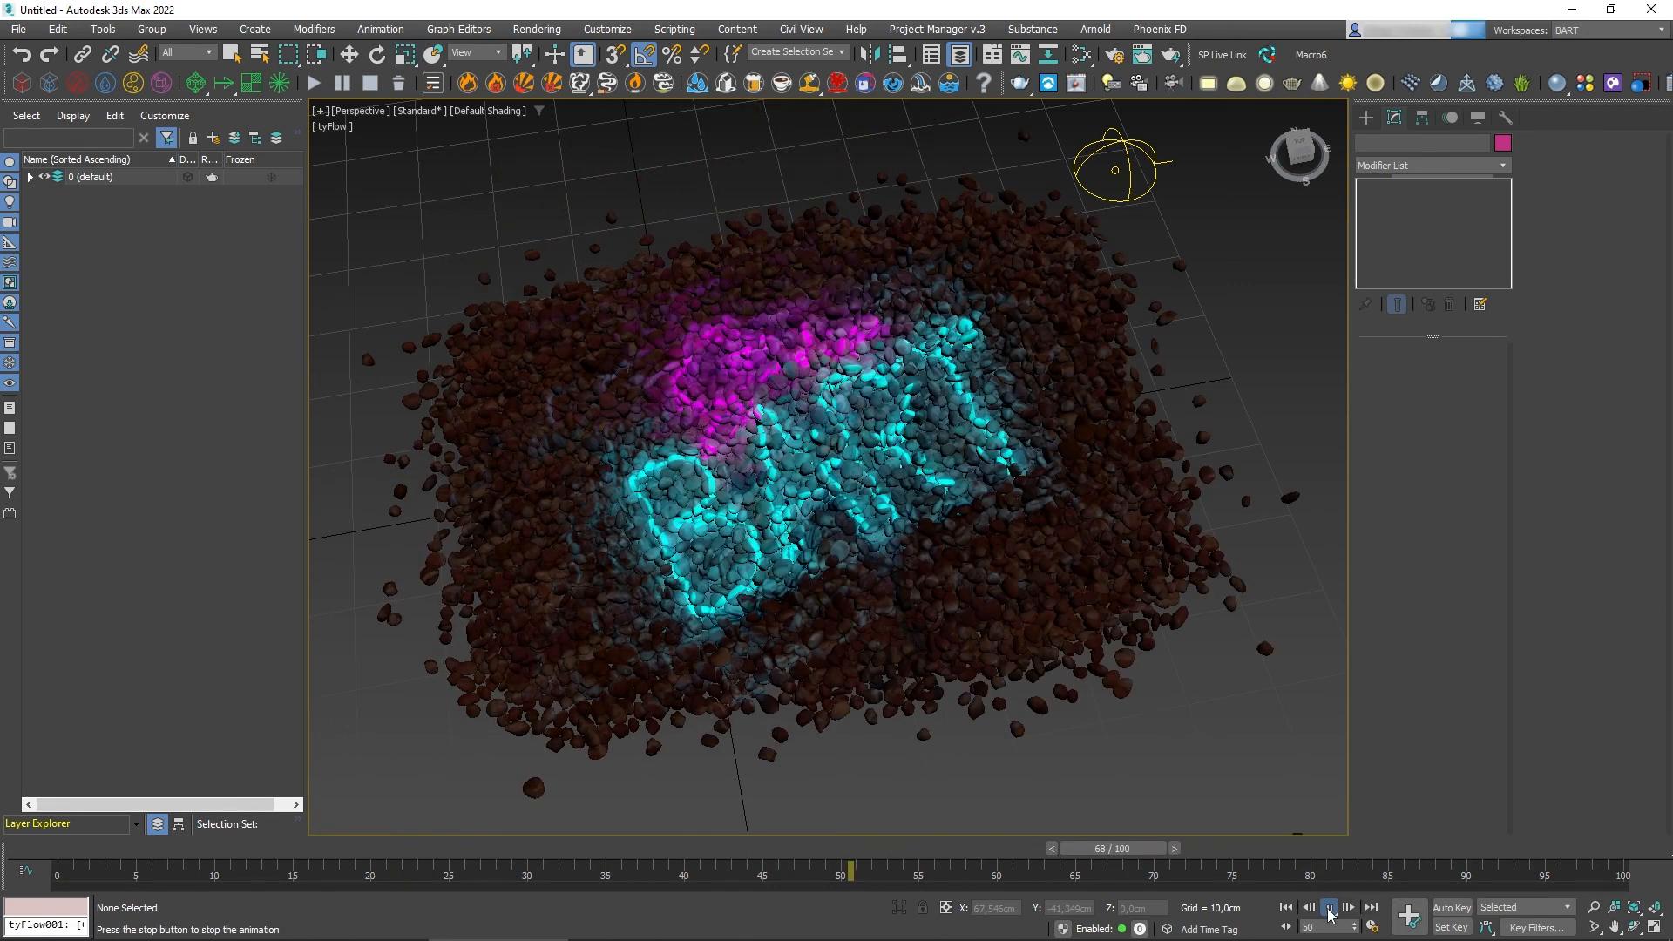
left_click(1328, 907)
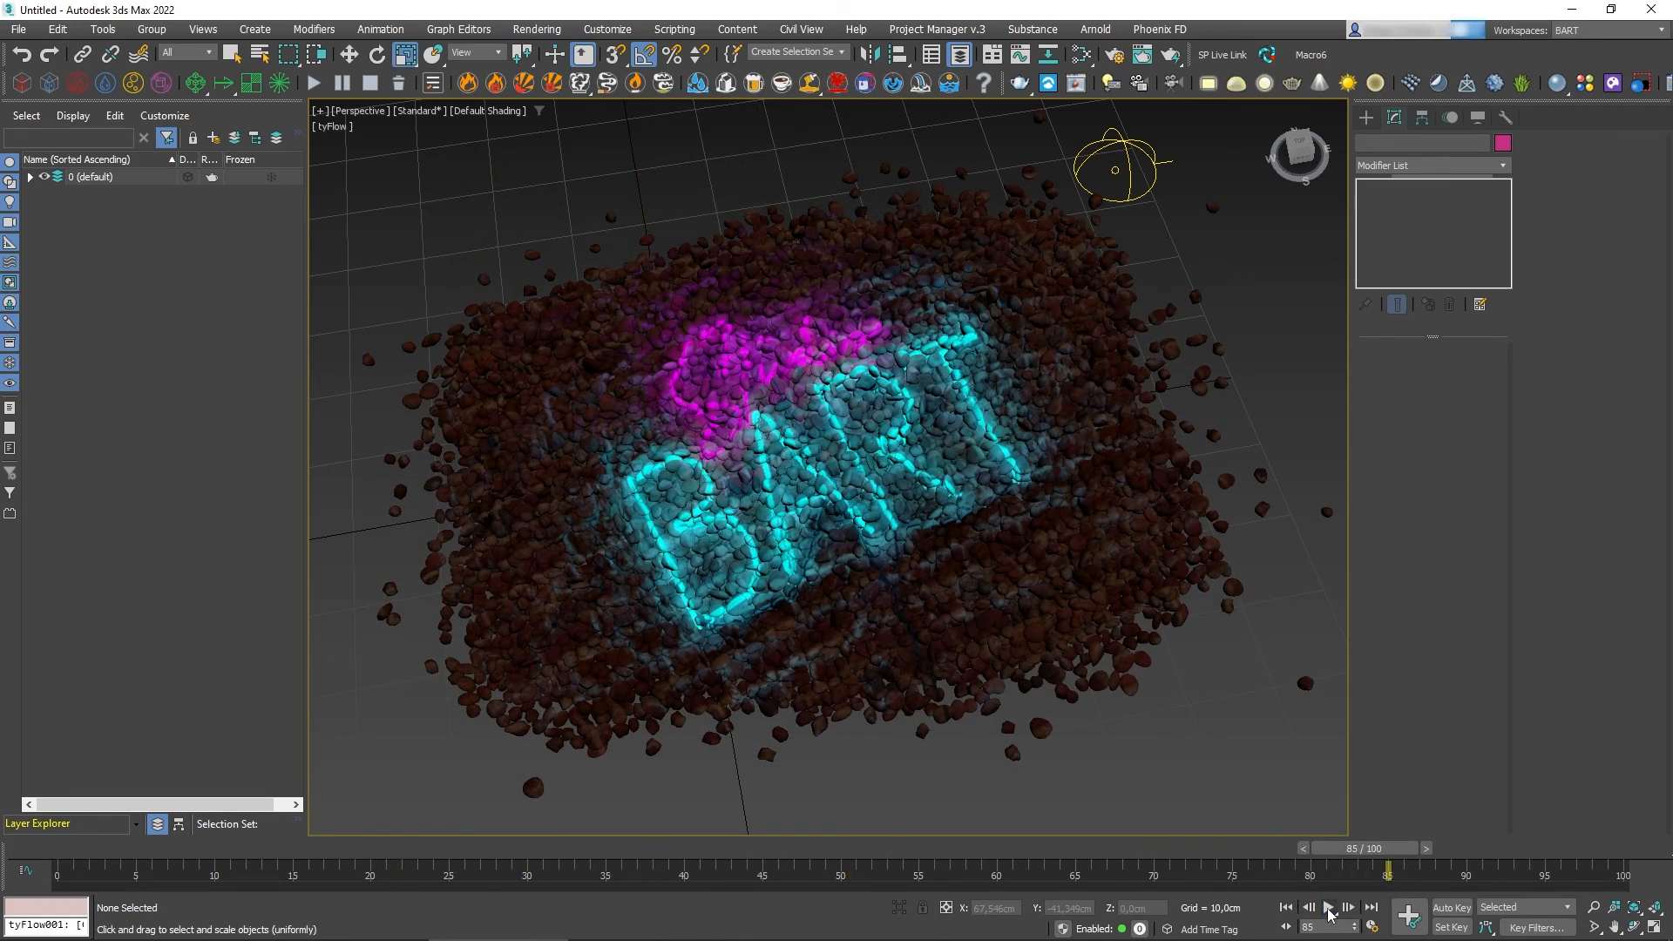